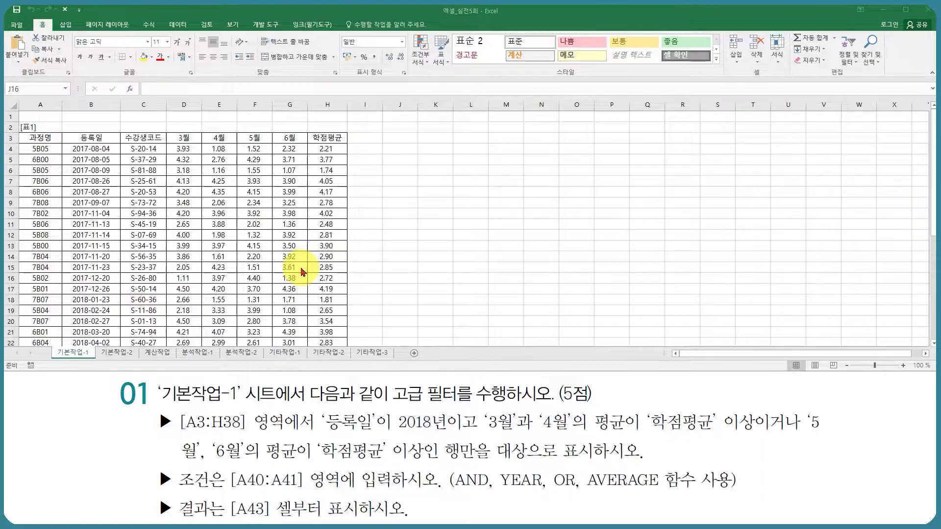
- Examine the 등록일 column, the 3월–4월 and 5월–6월 values, and 학점평균 in the first record against the filter conditions
{"action": "left_click", "coordinate": [131, 180]}
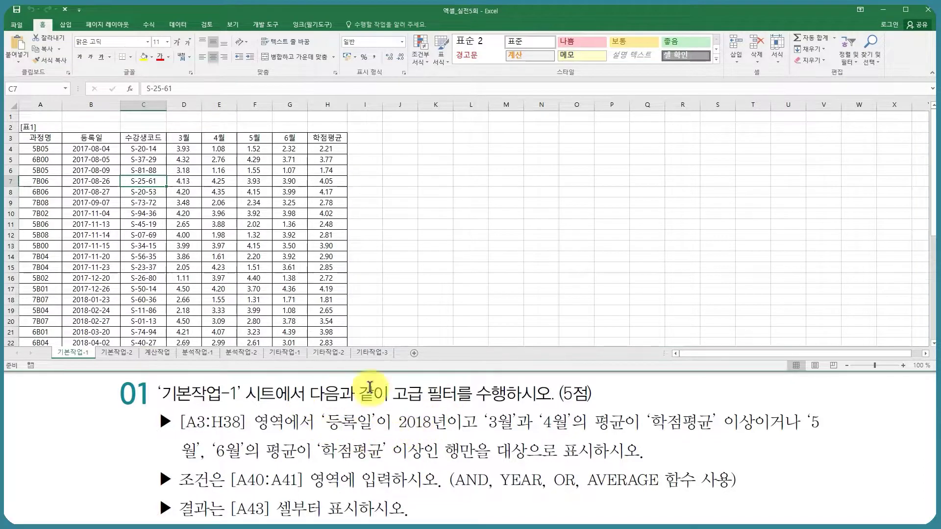
{"action": "left_click", "coordinate": [83, 148]}
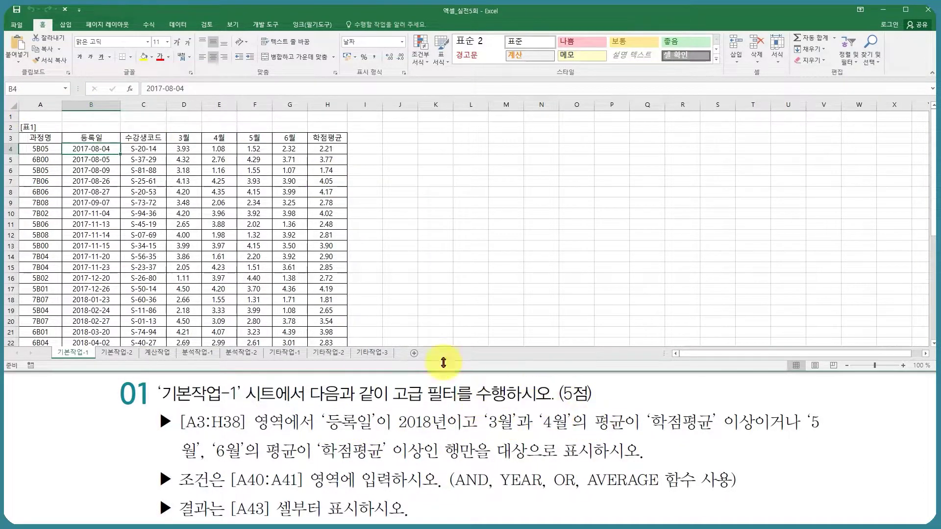
{"action": "left_click_drag", "start_coordinate": [184, 148], "coordinate": [219, 149]}
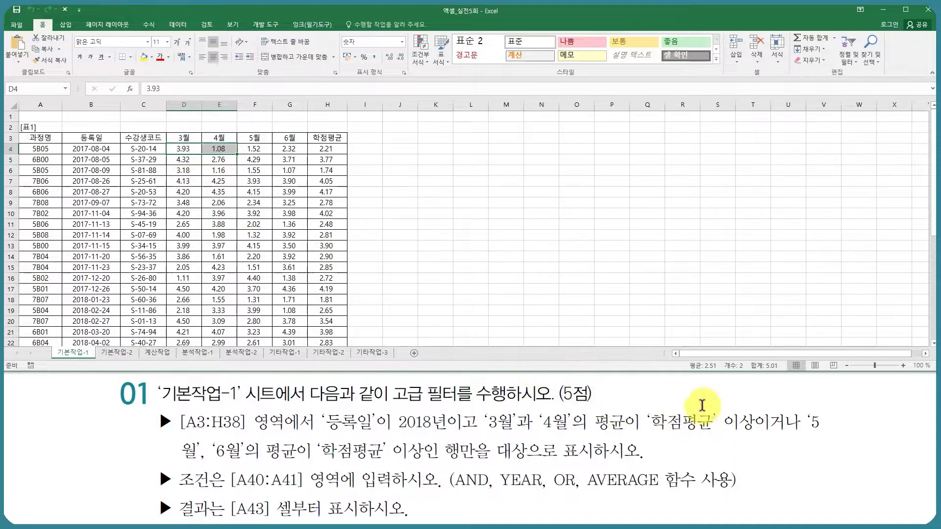
{"action": "left_click", "coordinate": [327, 149]}
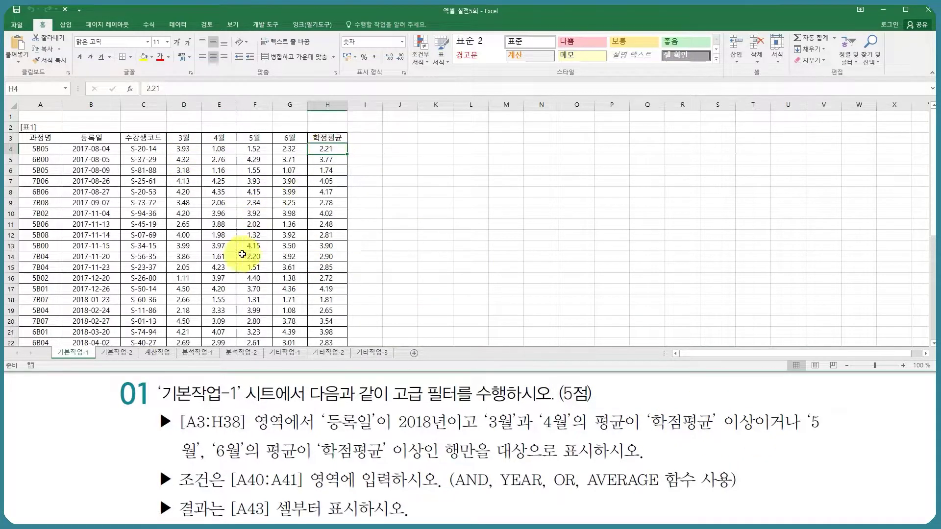
{"action": "left_click_drag", "start_coordinate": [250, 149], "coordinate": [290, 148]}
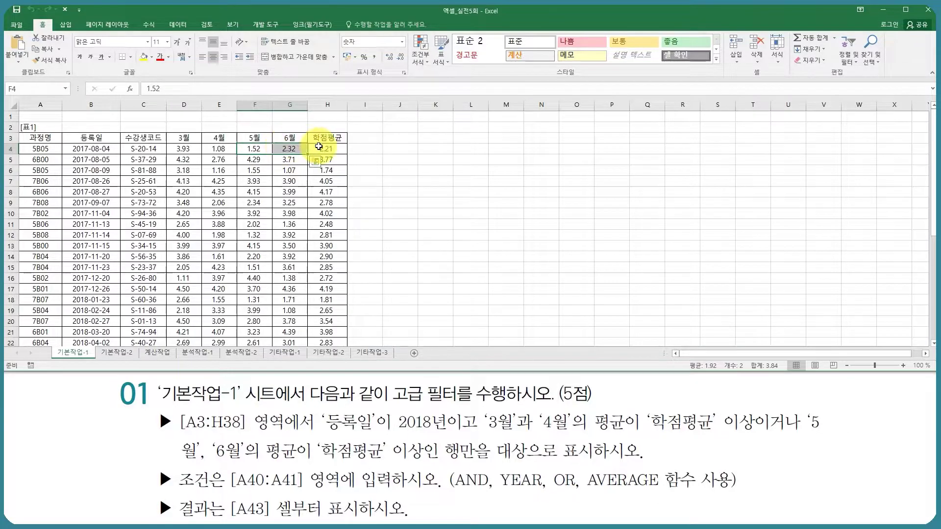
{"action": "left_click", "coordinate": [318, 147]}
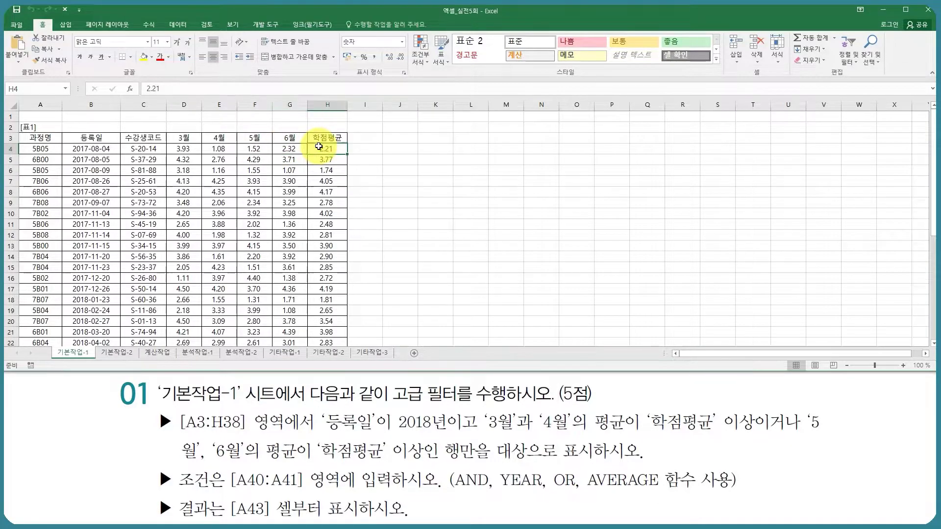
{"action": "left_click", "coordinate": [408, 167]}
- Enter the criteria heading 조건 in A40 and start a formula in A41
{"action": "scroll", "coordinate": [406, 166], "scroll_direction": "down", "scroll_amount": 8}
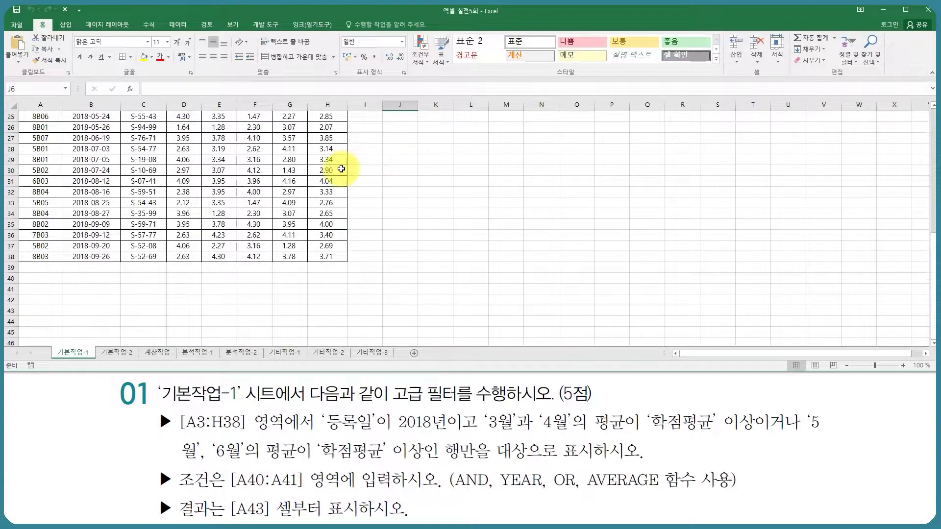
{"action": "left_click", "coordinate": [31, 277]}
{"action": "type", "text": "조건"}
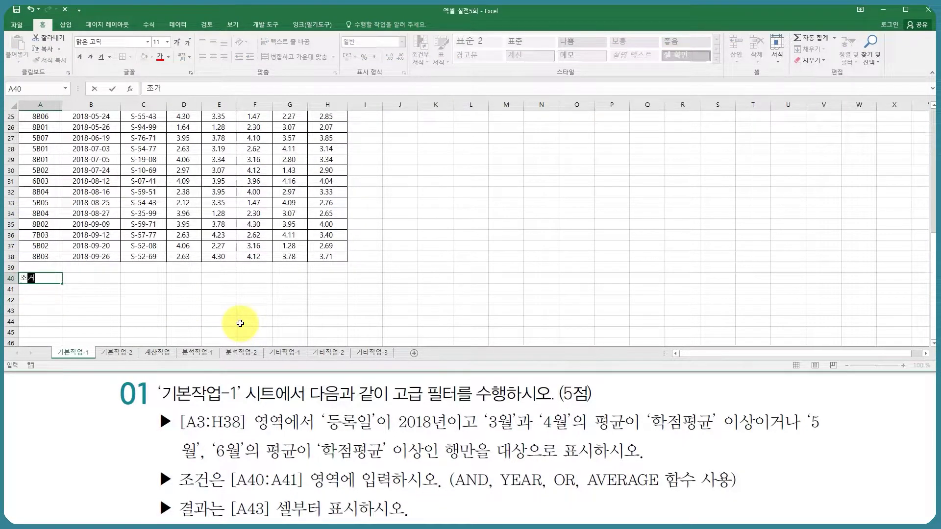
{"action": "key", "text": "Return"}
{"action": "type", "text": "="}
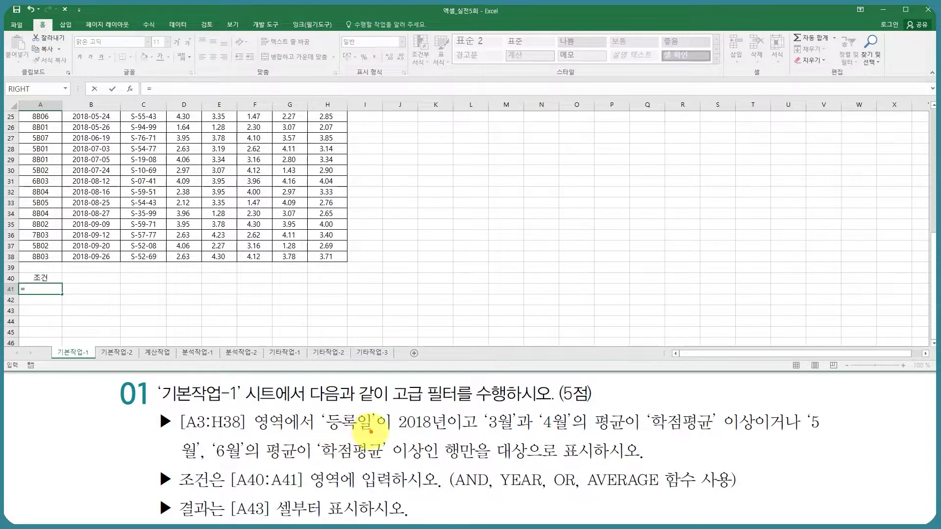
{"action": "left_click_drag", "start_coordinate": [479, 429], "coordinate": [460, 439]}
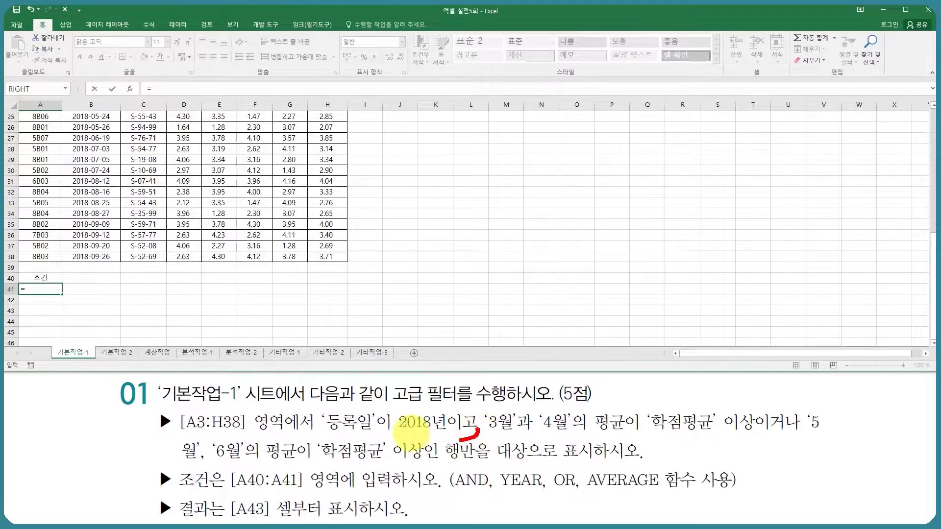
{"action": "left_click_drag", "start_coordinate": [329, 405], "coordinate": [323, 434]}
{"action": "mouse_move", "coordinate": [427, 396]}
{"action": "left_mouse_down"}
{"action": "mouse_move", "coordinate": [415, 409]}
{"action": "mouse_move", "coordinate": [440, 396]}
{"action": "mouse_move", "coordinate": [423, 385]}
{"action": "left_mouse_up"}
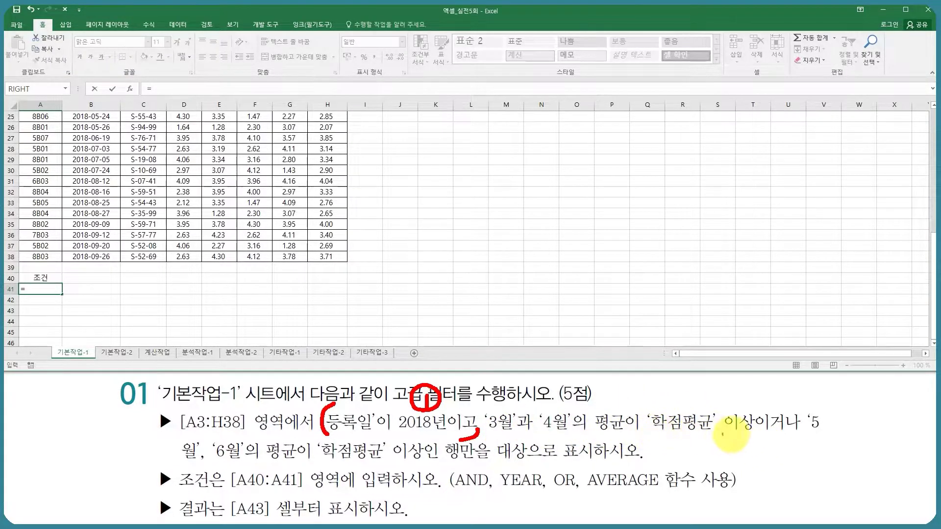
{"action": "left_click_drag", "start_coordinate": [790, 434], "coordinate": [769, 450]}
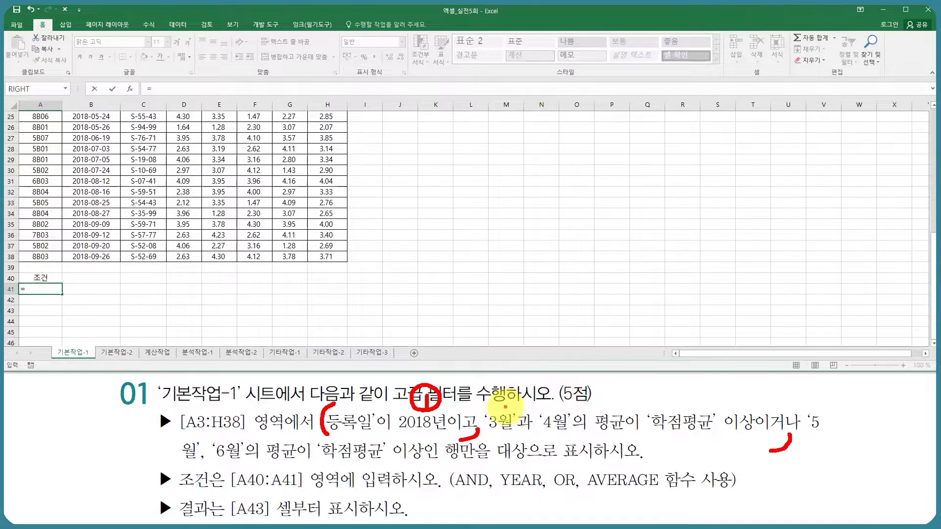
{"action": "left_click_drag", "start_coordinate": [505, 407], "coordinate": [490, 427]}
{"action": "left_click_drag", "start_coordinate": [424, 434], "coordinate": [425, 461]}
{"action": "mouse_move", "coordinate": [717, 394]}
{"action": "left_mouse_down"}
{"action": "mouse_move", "coordinate": [730, 407]}
{"action": "mouse_move", "coordinate": [720, 387]}
{"action": "mouse_move", "coordinate": [737, 409]}
{"action": "left_mouse_up"}
{"action": "mouse_move", "coordinate": [308, 451]}
{"action": "left_mouse_down"}
{"action": "mouse_move", "coordinate": [301, 458]}
{"action": "mouse_move", "coordinate": [343, 463]}
{"action": "left_mouse_up"}
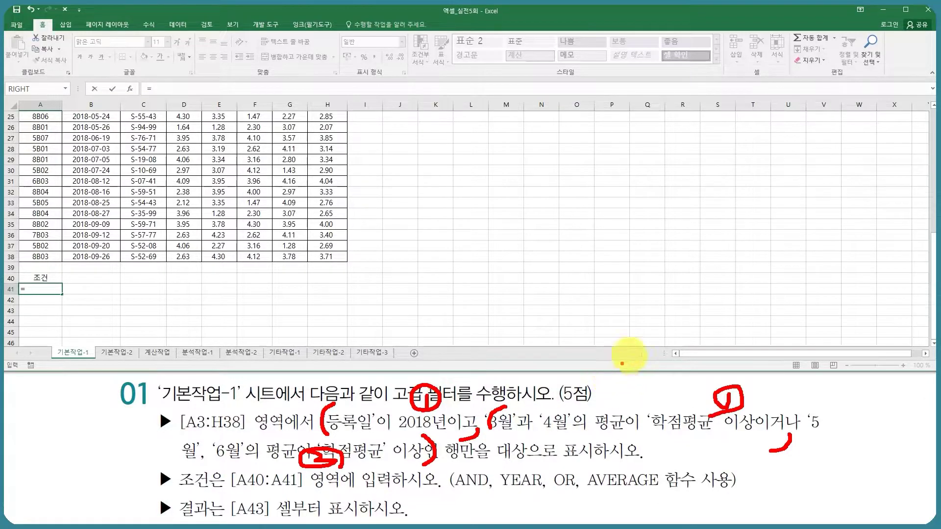
{"action": "mouse_move", "coordinate": [627, 361]}
{"action": "left_mouse_down"}
{"action": "mouse_move", "coordinate": [651, 366]}
{"action": "mouse_move", "coordinate": [632, 354]}
{"action": "mouse_move", "coordinate": [659, 366]}
{"action": "mouse_move", "coordinate": [652, 376]}
{"action": "left_mouse_up"}
{"action": "left_click", "coordinate": [651, 382]}
{"action": "key", "text": "Escape"}
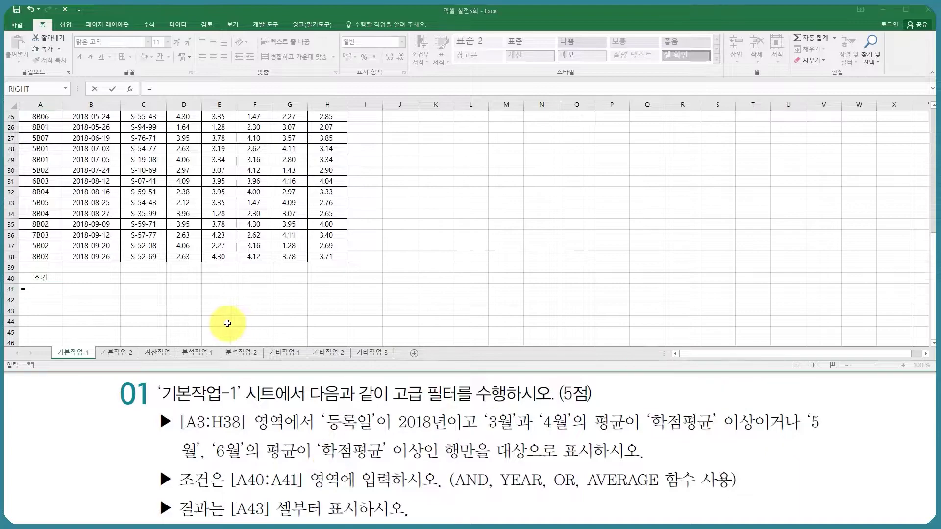
- Begin the A41 formula with an AND function whose first condition is YEAR($B4)=2018, followed by a comma
{"action": "type", "text": "AND("}
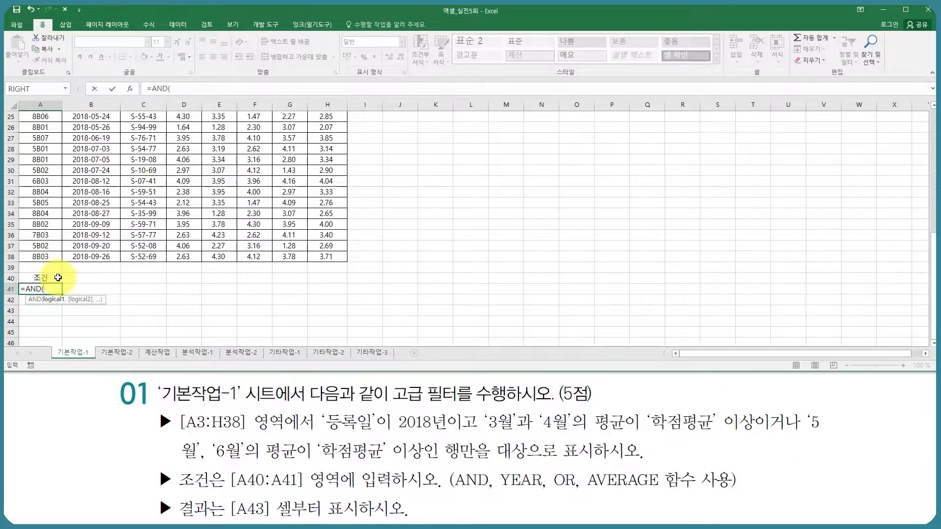
{"action": "scroll", "coordinate": [58, 277], "scroll_direction": "up", "scroll_amount": 8}
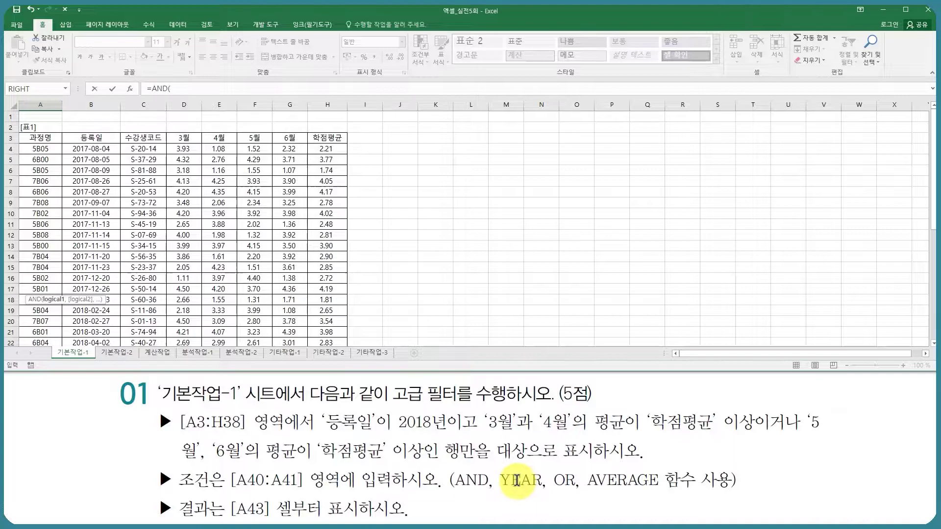
{"action": "type", "text": "YEAR("}
{"action": "left_click", "coordinate": [101, 152]}
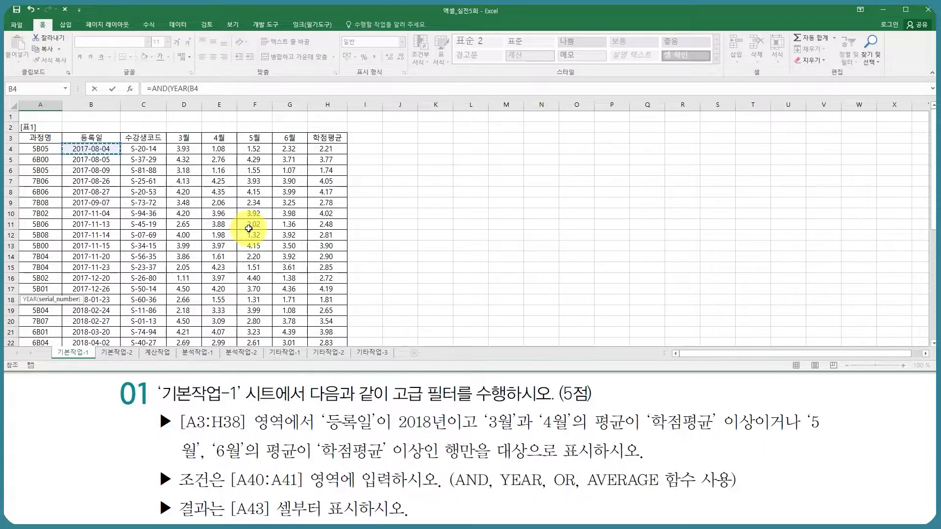
{"action": "key", "text": "F4"}
{"action": "key", "text": "F4"}
{"action": "type", "text": ")=2018,"}
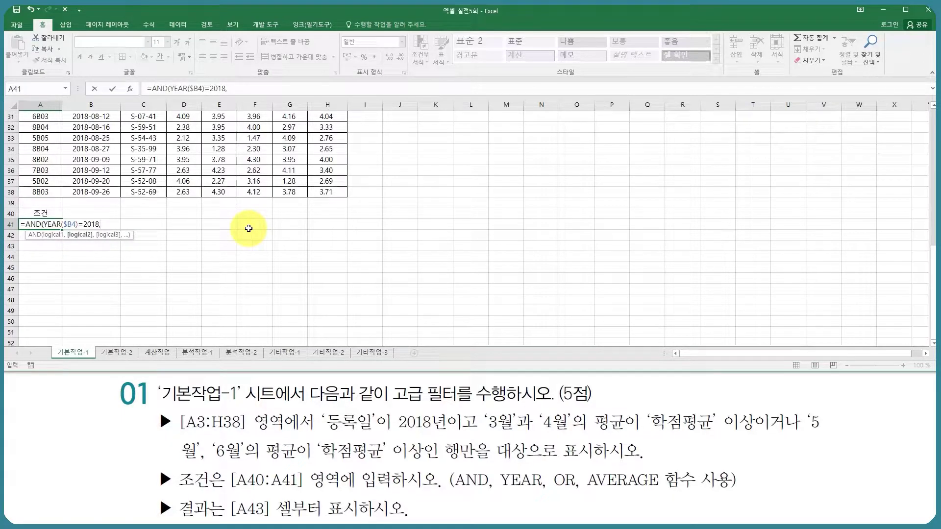
- Resume editing the A41 formula after the 2018 condition and append a nested OR function with AVERAGE opened inside it
{"action": "scroll", "coordinate": [248, 228], "scroll_direction": "up", "scroll_amount": 1}
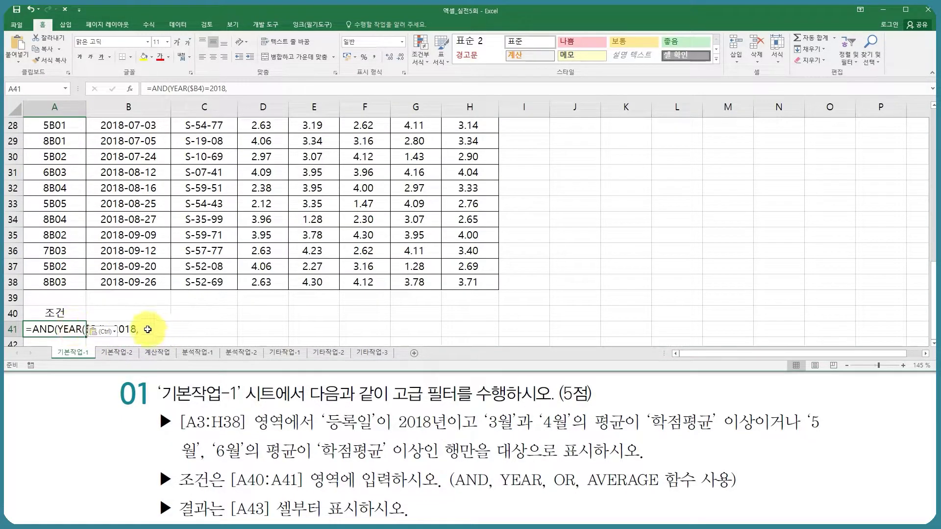
{"action": "left_click", "coordinate": [126, 326]}
{"action": "scroll", "coordinate": [343, 357], "scroll_direction": "up", "scroll_amount": 2}
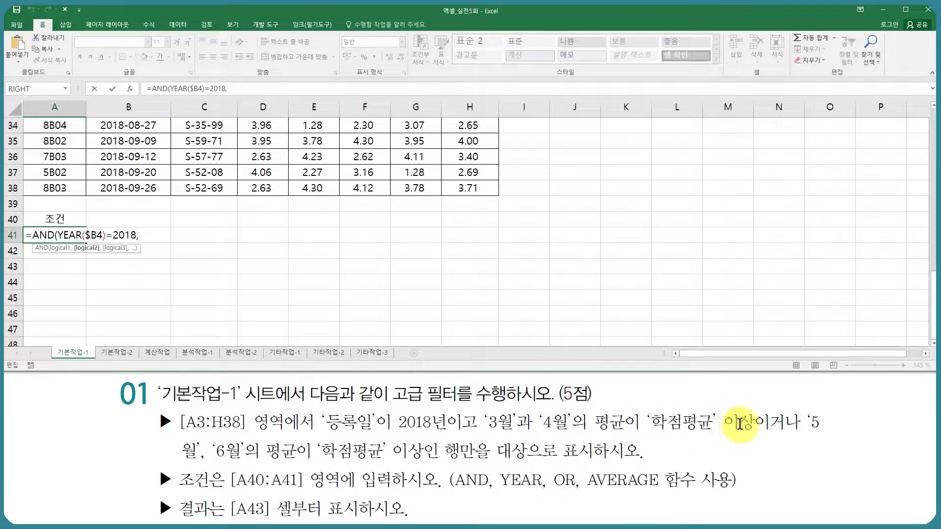
{"action": "type", "text": "or"}
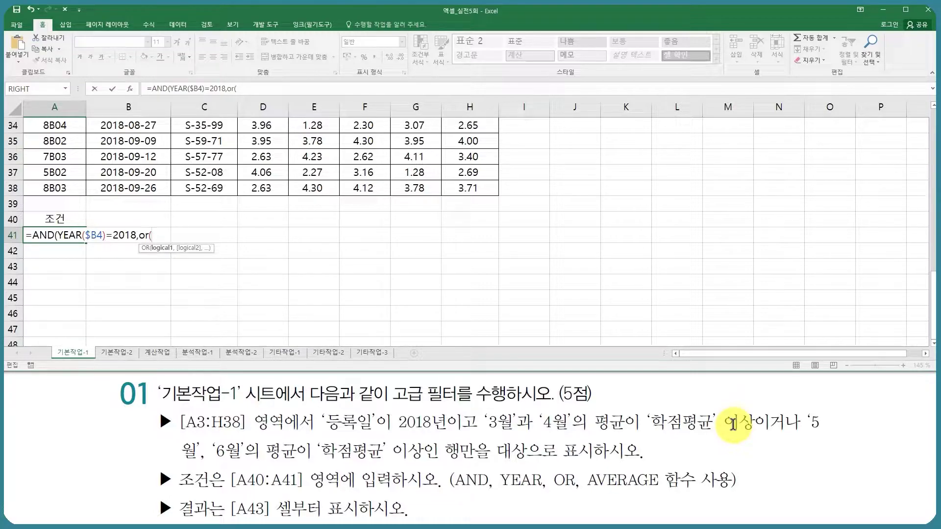
{"action": "type", "text": "(av"}
{"action": "key", "text": "Down"}
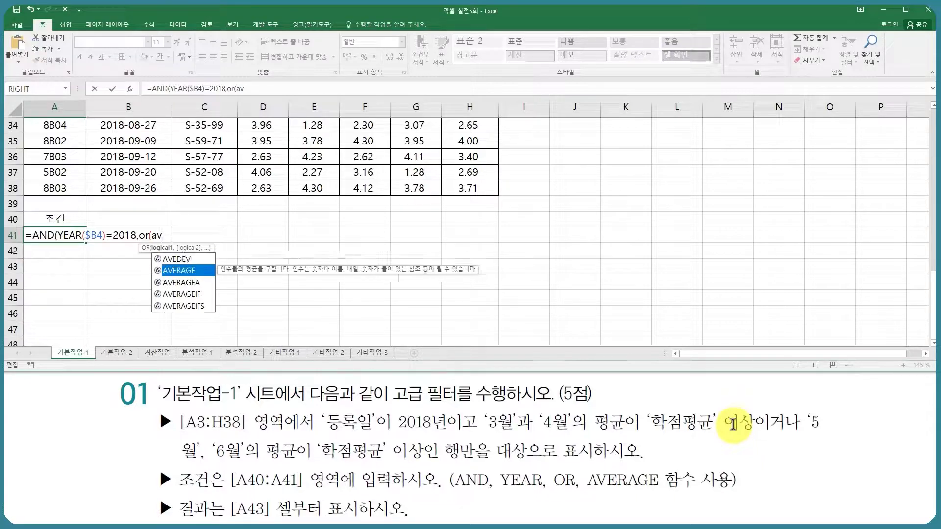
{"action": "key", "text": "Tab"}
- Give AVERAGE the first record's 3월–4월 range as $D4:$E4, close it and add the >= operator
{"action": "scroll", "coordinate": [435, 281], "scroll_direction": "up", "scroll_amount": 11}
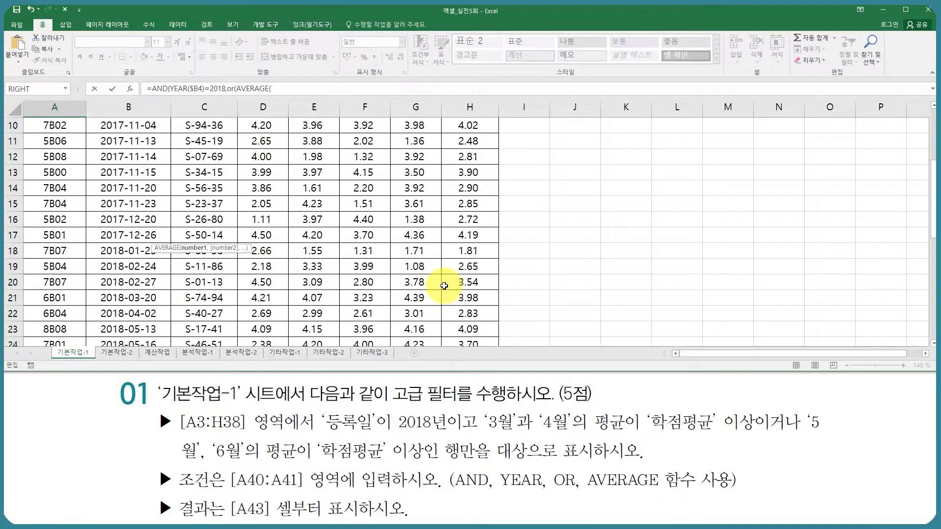
{"action": "left_click_drag", "start_coordinate": [262, 169], "coordinate": [308, 170]}
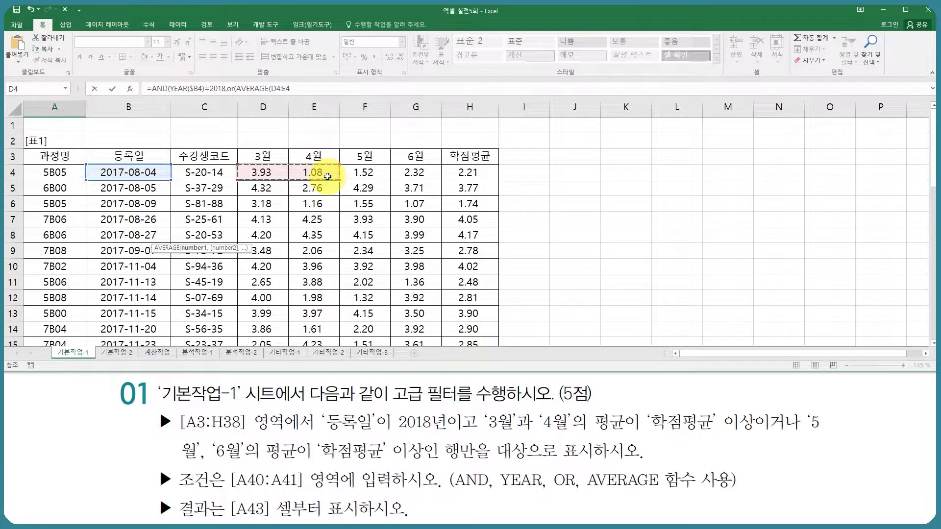
{"action": "key", "text": "F4"}
{"action": "key", "text": "F4"}
{"action": "key", "text": "F4"}
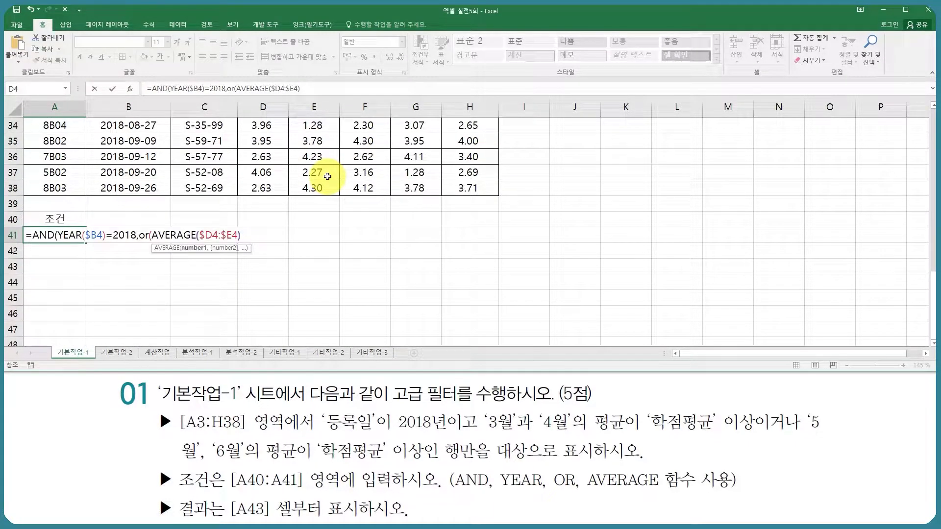
{"action": "type", "text": ")"}
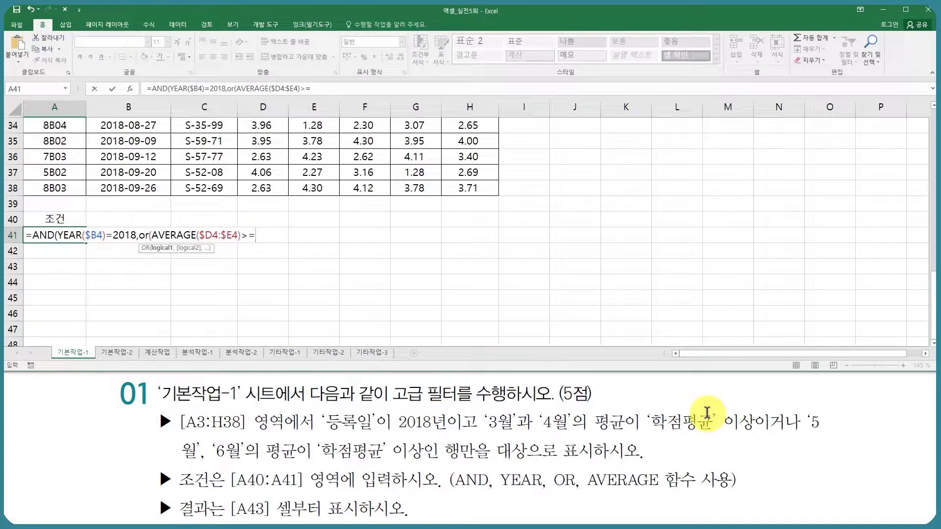
- Compare the 3월–4월 average with the 학점평균 cell as $H4 and add a comma for the next OR argument
{"action": "scroll", "coordinate": [593, 176], "scroll_direction": "up", "scroll_amount": 11}
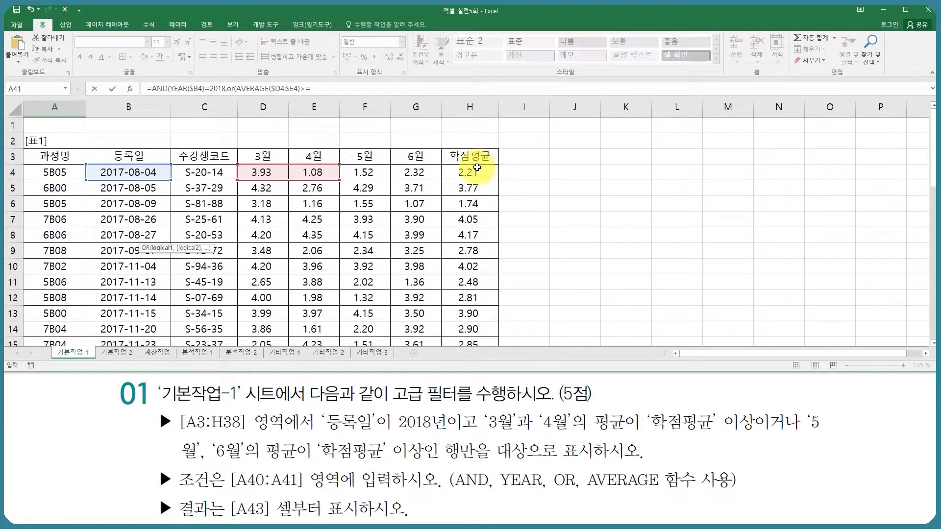
{"action": "left_click", "coordinate": [477, 169]}
{"action": "key", "text": "F4"}
{"action": "scroll", "coordinate": [538, 185], "scroll_direction": "down", "scroll_amount": 6}
{"action": "scroll", "coordinate": [537, 186], "scroll_direction": "down", "scroll_amount": 5}
{"action": "key", "text": "F4"}
{"action": "key", "text": "F4"}
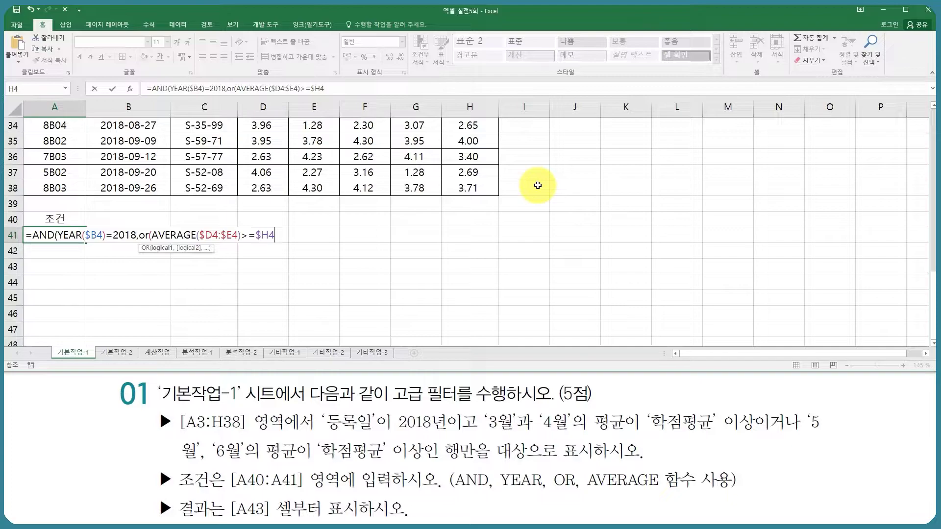
{"action": "type", "text": ","}
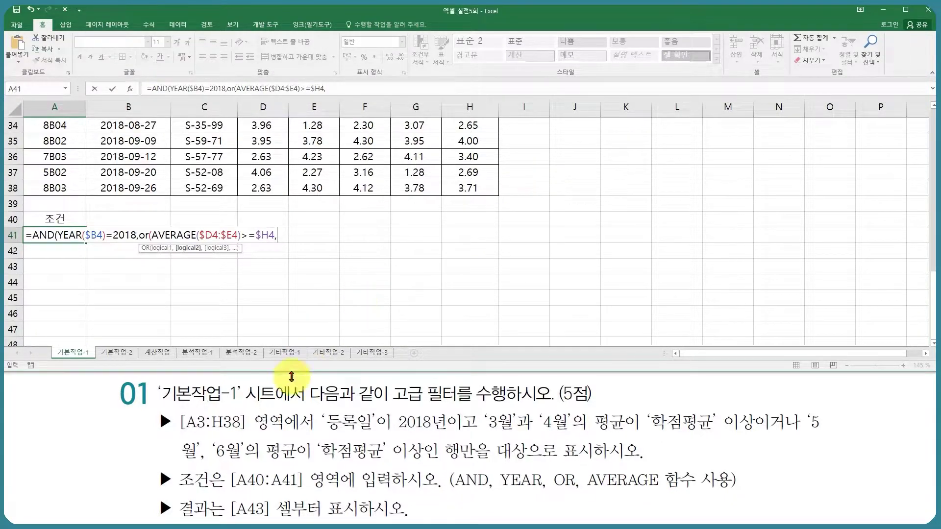
- Add AVERAGE($F4:$G4)>= as the start of the second OR condition, using the first record's 5월–6월 values
{"action": "type", "text": "av"}
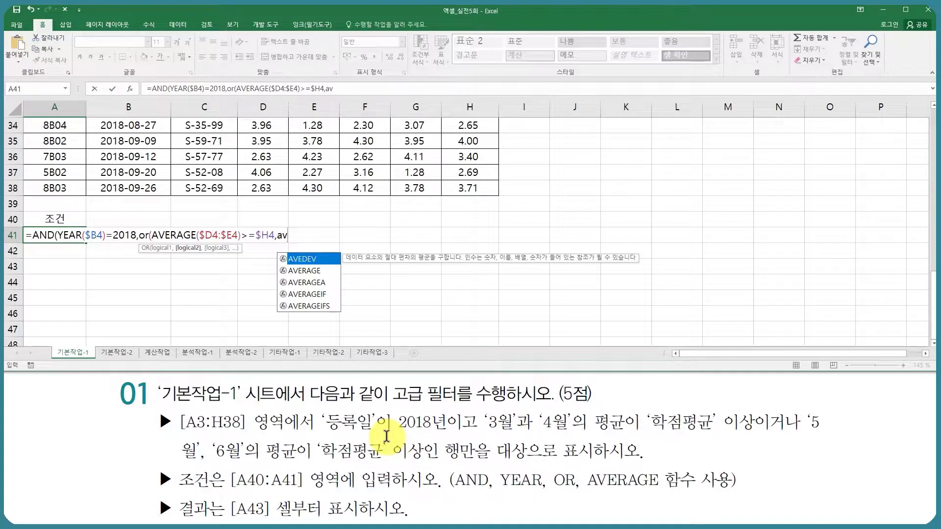
{"action": "key", "text": "Tab"}
{"action": "scroll", "coordinate": [452, 257], "scroll_direction": "up", "scroll_amount": 10}
{"action": "scroll", "coordinate": [452, 258], "scroll_direction": "up", "scroll_amount": 1}
{"action": "left_click_drag", "start_coordinate": [365, 173], "coordinate": [406, 171]}
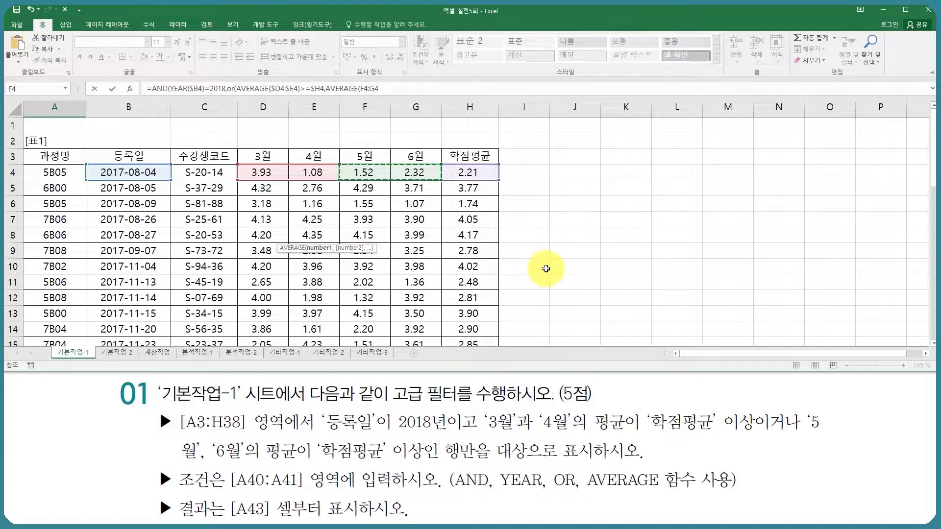
{"action": "scroll", "coordinate": [546, 268], "scroll_direction": "down", "scroll_amount": 11}
{"action": "key", "text": "F4"}
{"action": "key", "text": "F4"}
{"action": "key", "text": "F4"}
{"action": "type", "text": ")>="}
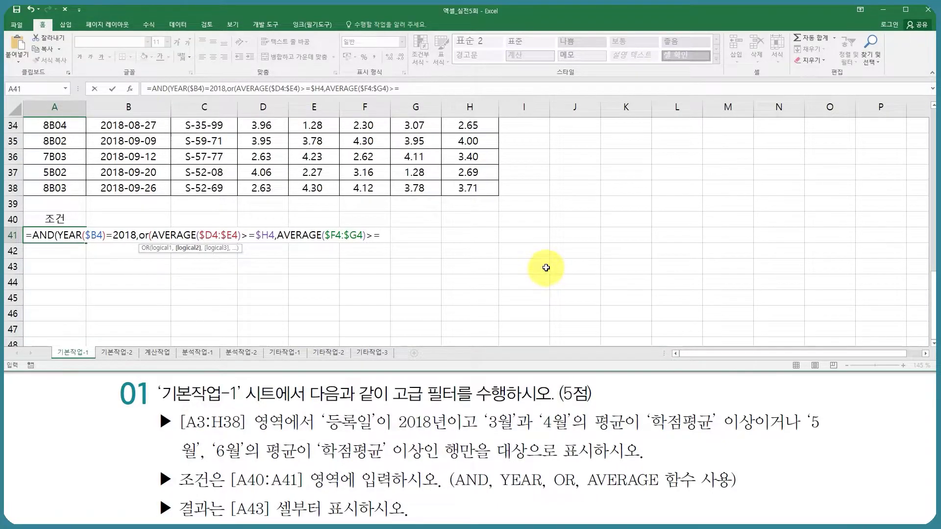
- Complete the second OR condition with the 학점평균 cell as $H4 and close the OR function
{"action": "scroll", "coordinate": [545, 267], "scroll_direction": "up", "scroll_amount": 11}
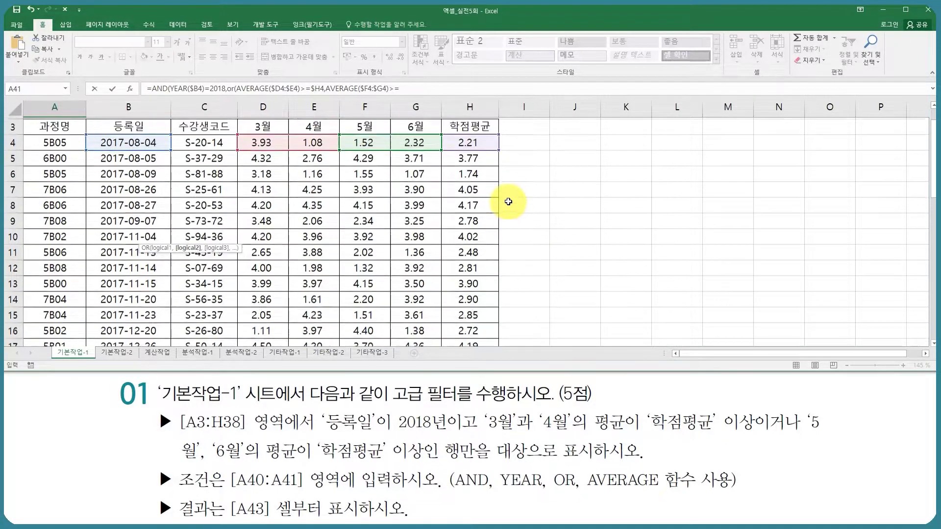
{"action": "left_click", "coordinate": [463, 169]}
{"action": "key", "text": "F4"}
{"action": "key", "text": "F4"}
{"action": "key", "text": "F4"}
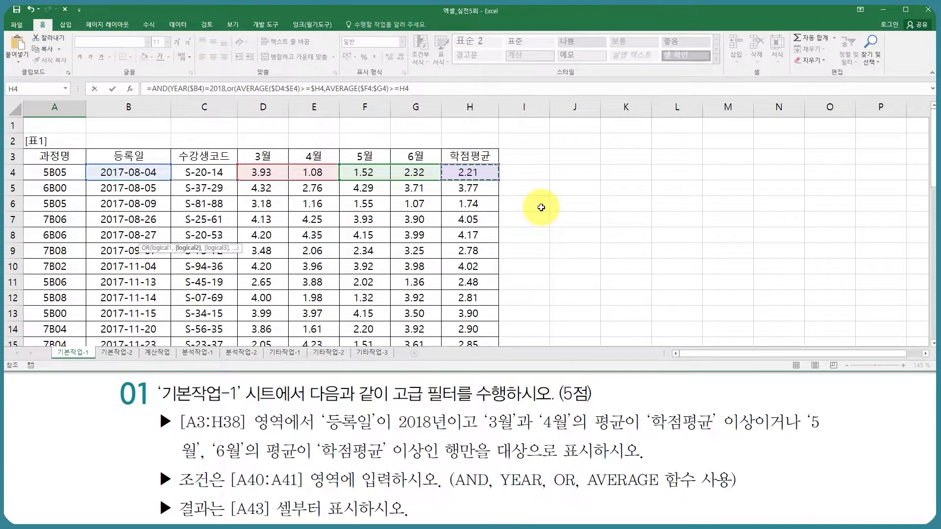
{"action": "scroll", "coordinate": [541, 207], "scroll_direction": "down", "scroll_amount": 11}
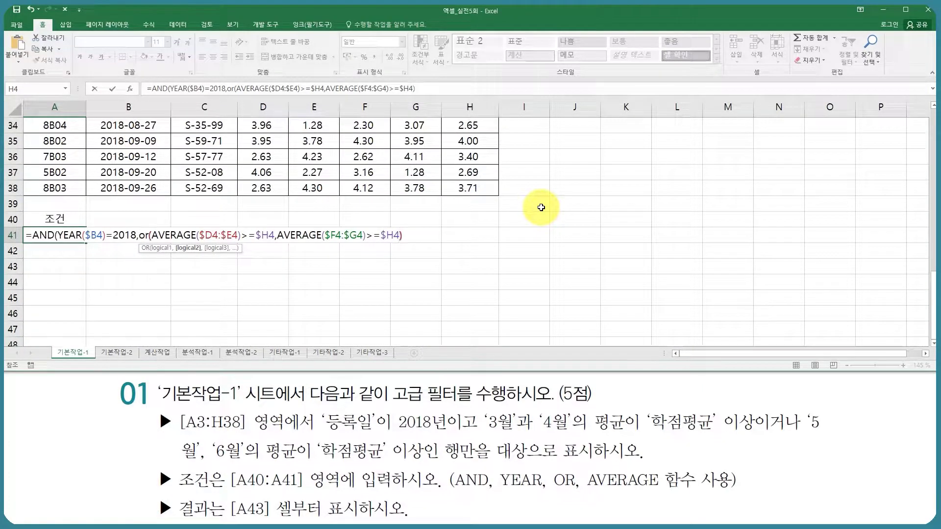
- Close the AND function, check the YEAR, OR and AVERAGE parts of the criteria formula, and enter it in A41
{"action": "type", "text": ")"}
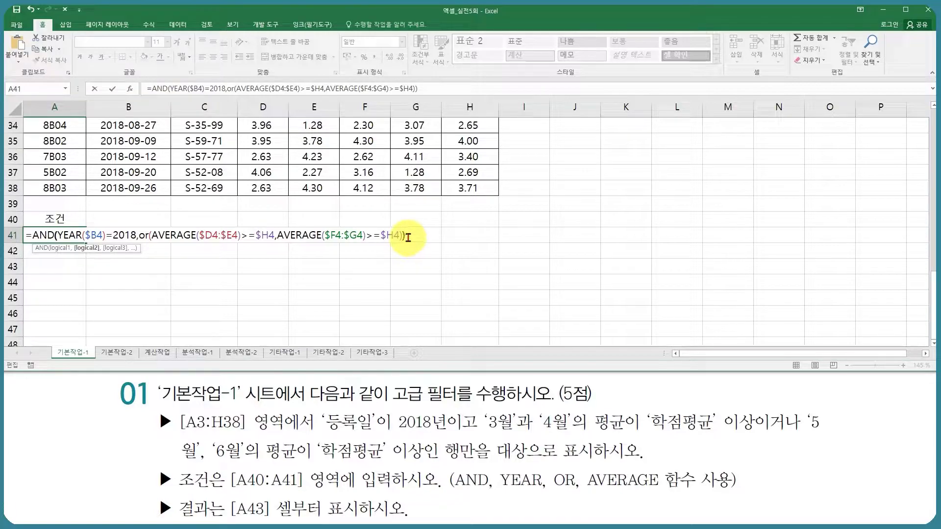
{"action": "left_click", "coordinate": [55, 235]}
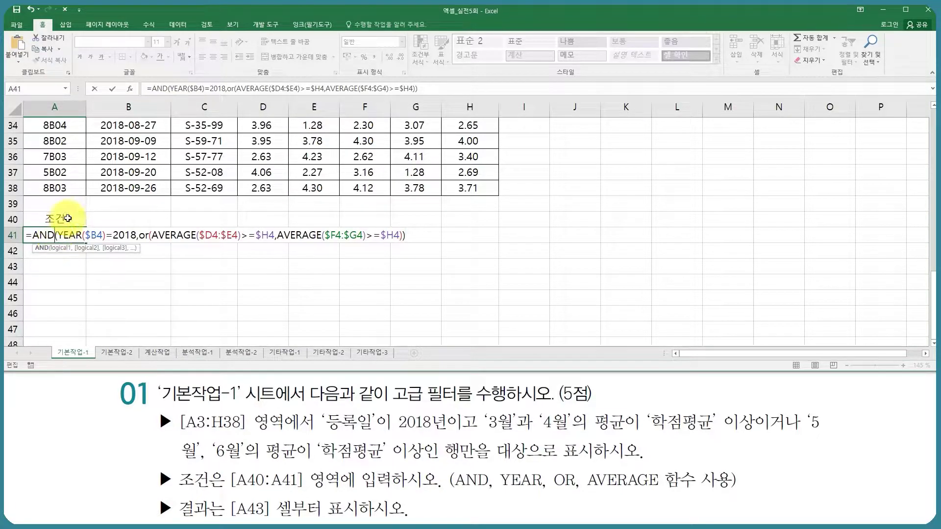
{"action": "left_click", "coordinate": [422, 233]}
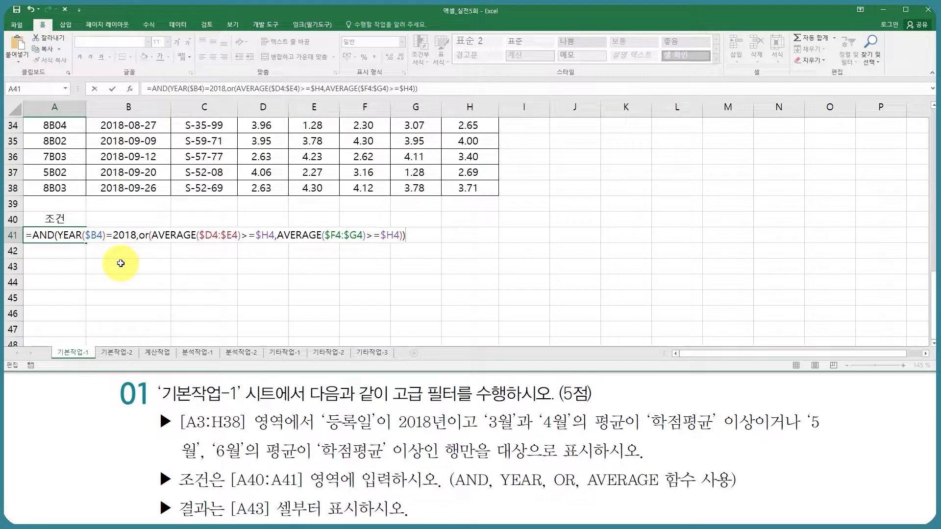
{"action": "left_click_drag", "start_coordinate": [83, 236], "coordinate": [108, 236]}
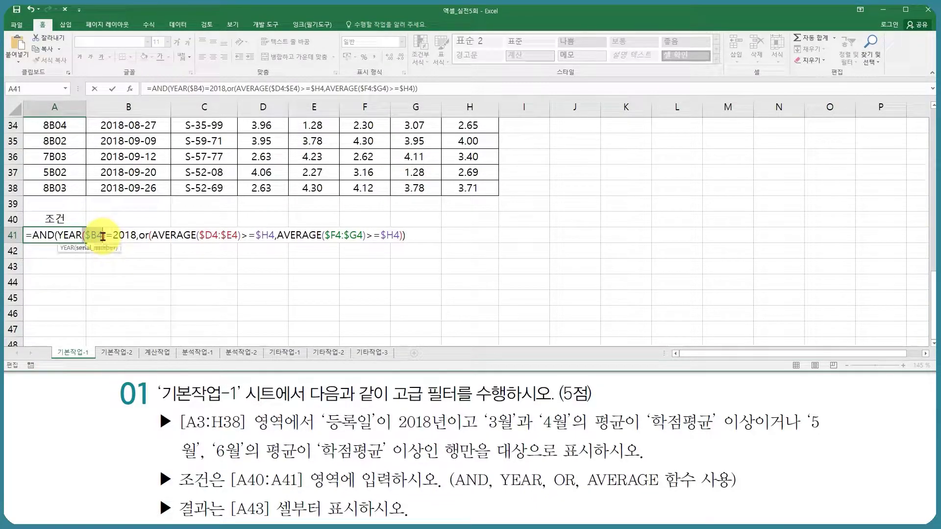
{"action": "left_click", "coordinate": [151, 236]}
{"action": "left_click_drag", "start_coordinate": [155, 236], "coordinate": [278, 236]}
{"action": "left_click", "coordinate": [277, 236]}
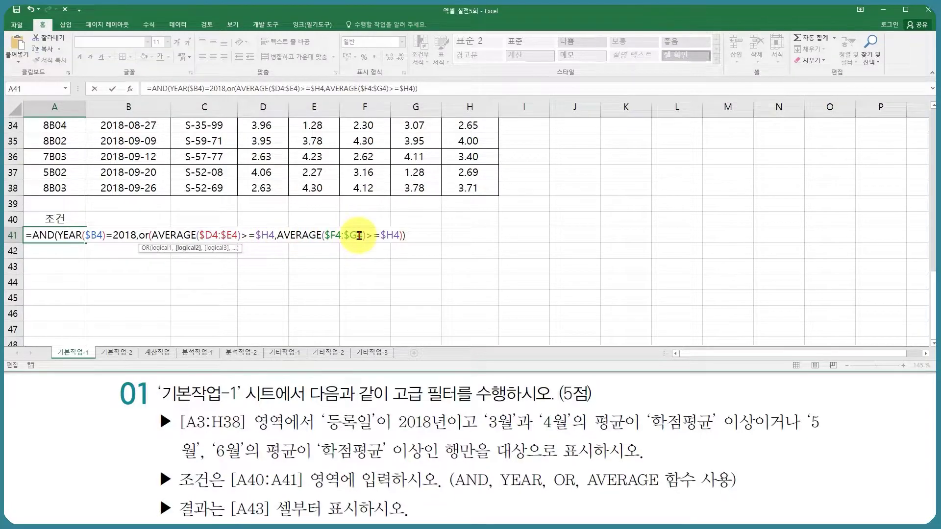
{"action": "left_click", "coordinate": [136, 236]}
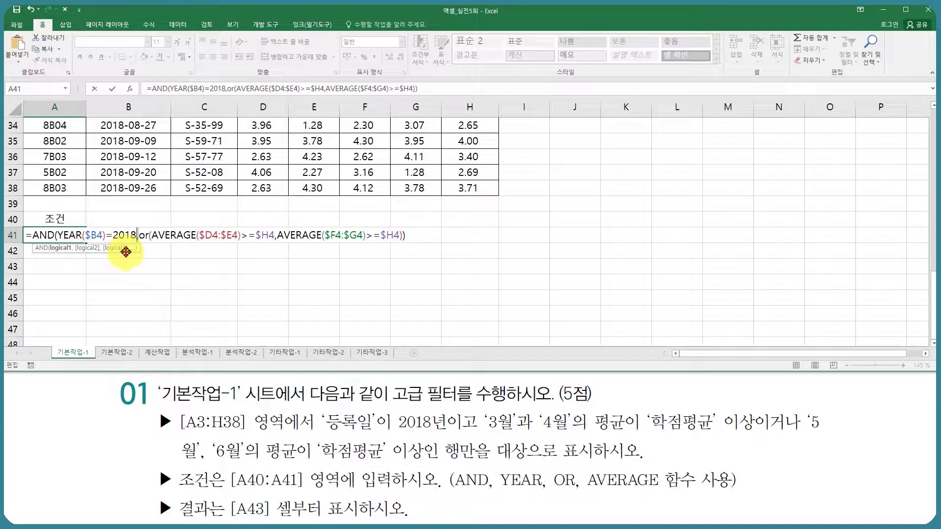
{"action": "left_click_drag", "start_coordinate": [196, 236], "coordinate": [249, 236]}
{"action": "left_click_drag", "start_coordinate": [322, 236], "coordinate": [372, 236]}
{"action": "left_click", "coordinate": [385, 233]}
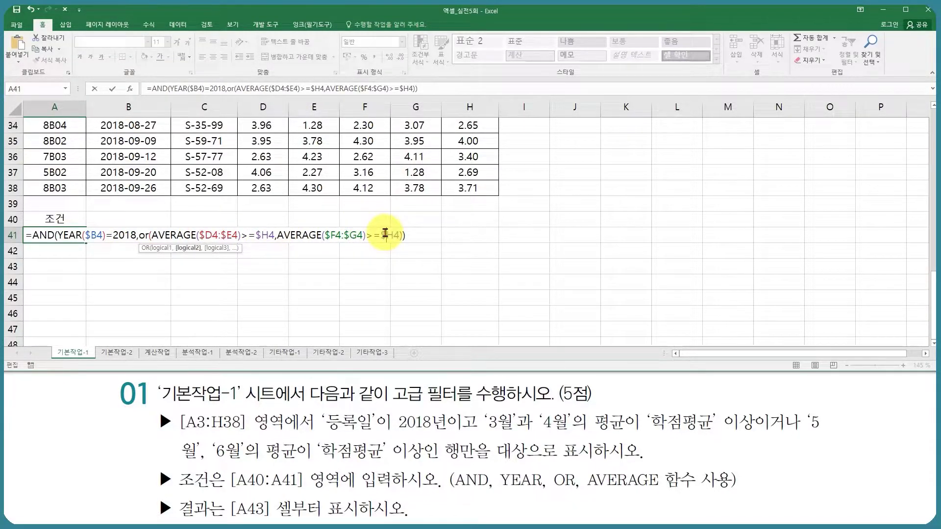
{"action": "key", "text": "Return"}
- Open the advanced filter for the [표1] data and set its list range to A3:H38
{"action": "scroll", "coordinate": [294, 216], "scroll_direction": "up", "scroll_amount": 6}
{"action": "left_click", "coordinate": [299, 203]}
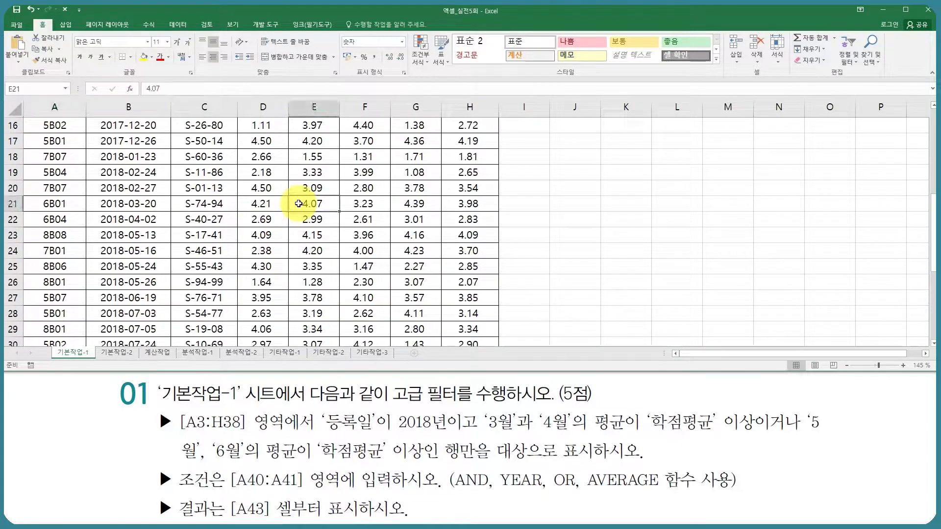
{"action": "scroll", "coordinate": [298, 203], "scroll_direction": "up", "scroll_amount": 5}
{"action": "left_click", "coordinate": [231, 219]}
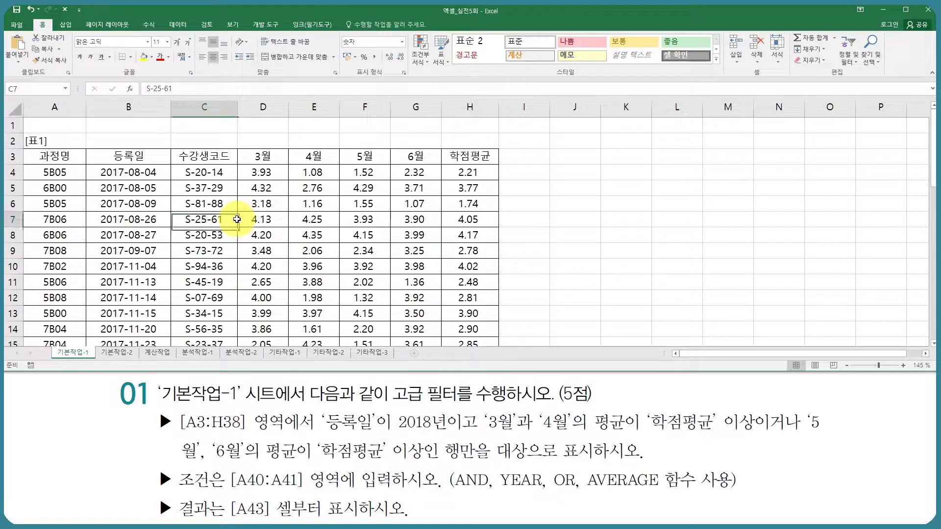
{"action": "left_click", "coordinate": [177, 25]}
{"action": "left_click", "coordinate": [361, 60]}
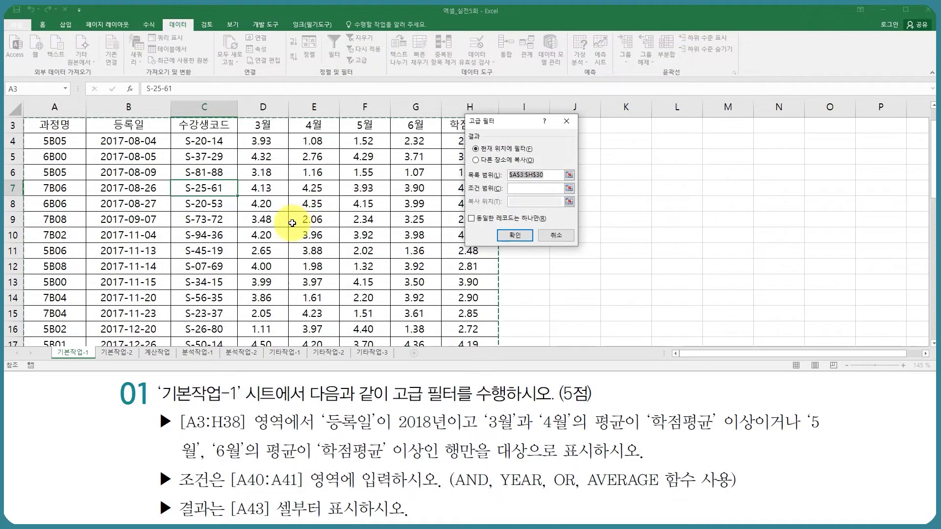
{"action": "scroll", "coordinate": [292, 223], "scroll_direction": "down", "scroll_amount": 10}
{"action": "scroll", "coordinate": [292, 222], "scroll_direction": "up", "scroll_amount": 4}
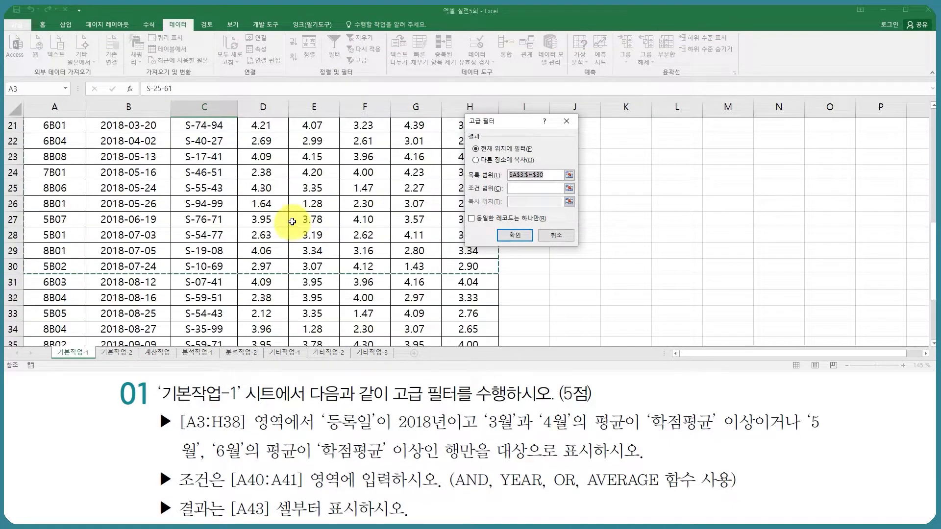
{"action": "left_click_drag", "start_coordinate": [505, 123], "coordinate": [609, 136]}
{"action": "scroll", "coordinate": [300, 247], "scroll_direction": "up", "scroll_amount": 4}
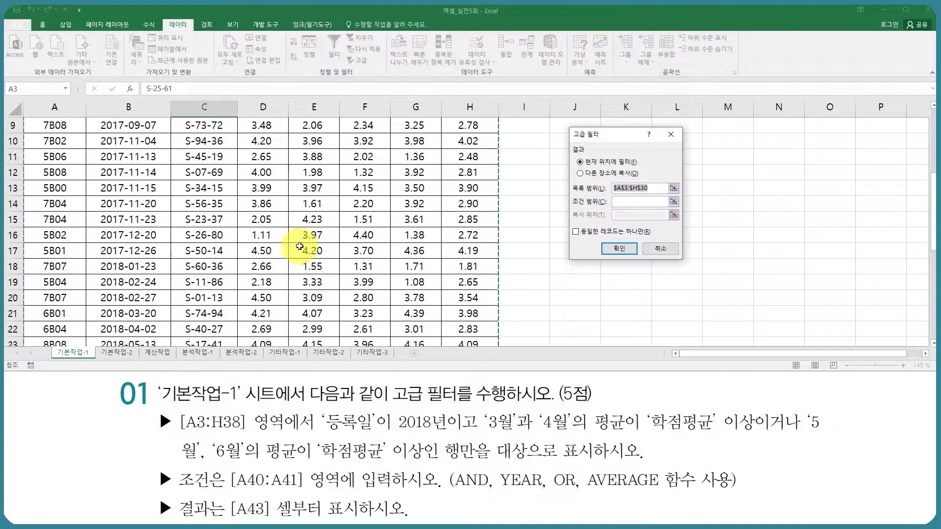
{"action": "scroll", "coordinate": [300, 247], "scroll_direction": "up", "scroll_amount": 3}
{"action": "left_click_drag", "start_coordinate": [73, 158], "coordinate": [455, 163]}
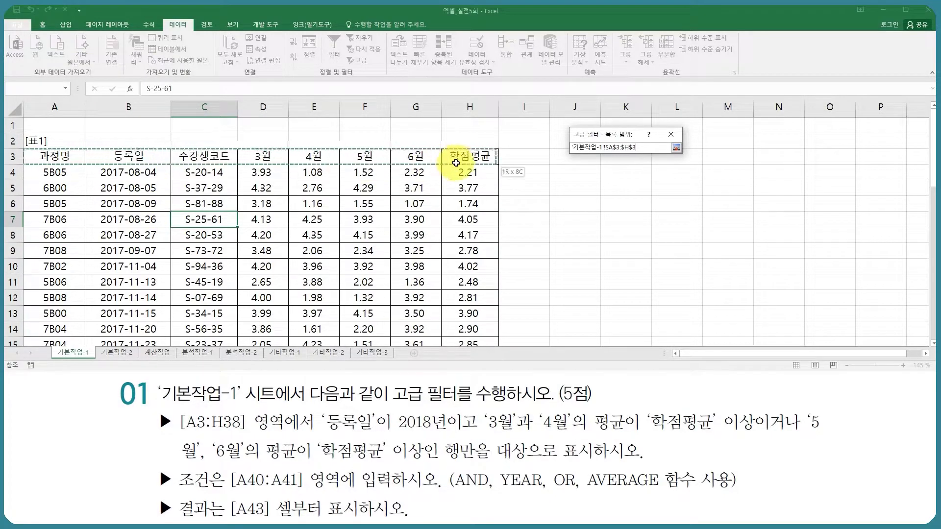
{"action": "key", "text": "ctrl+shift+Down"}
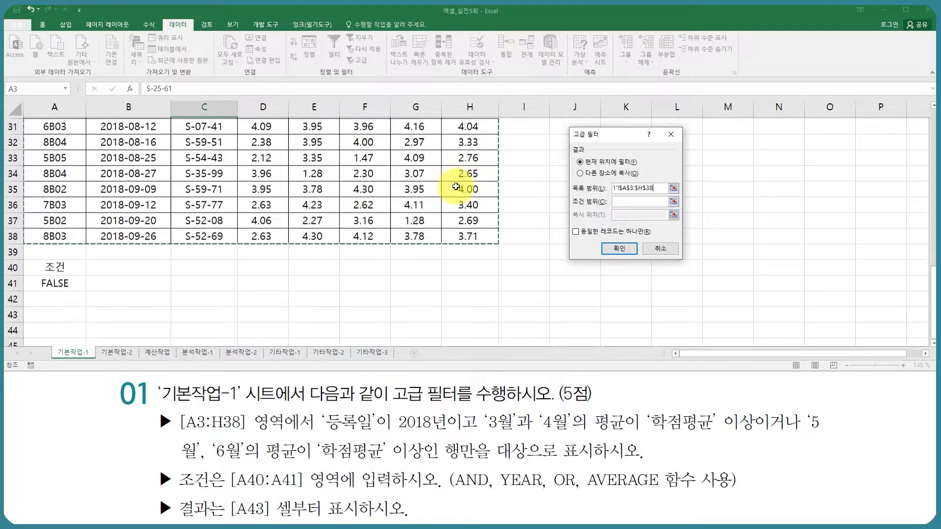
- Set the criteria range to A40:A41, choose copying to another location starting at A43, and run the filter
{"action": "left_click", "coordinate": [637, 201]}
{"action": "left_click_drag", "start_coordinate": [54, 266], "coordinate": [56, 281]}
{"action": "left_click", "coordinate": [579, 173]}
{"action": "left_click", "coordinate": [637, 215]}
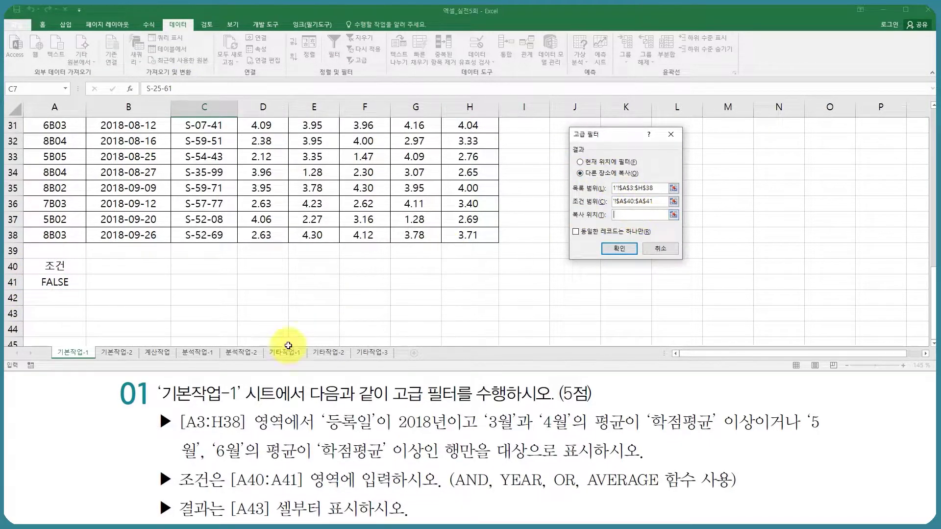
{"action": "left_click", "coordinate": [83, 316]}
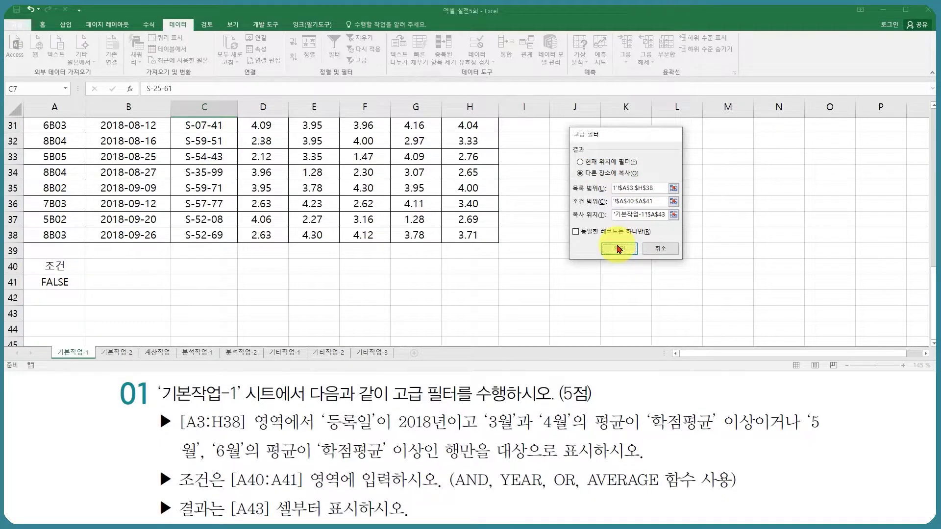
{"action": "left_click", "coordinate": [618, 249]}
- Check the filtered records below A43 against the 등록일 year and the monthly and 학점평균 conditions
{"action": "scroll", "coordinate": [441, 189], "scroll_direction": "down", "scroll_amount": 10}
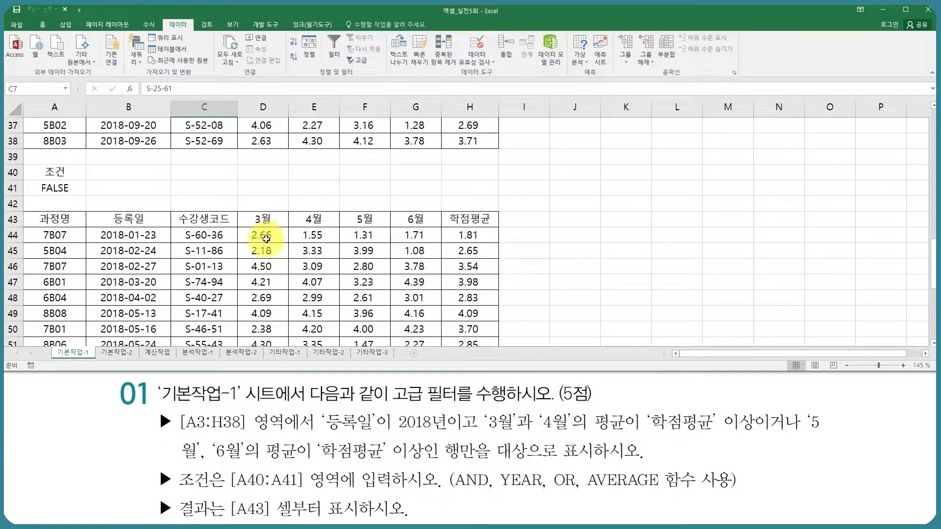
{"action": "left_click", "coordinate": [153, 235]}
{"action": "scroll", "coordinate": [155, 235], "scroll_direction": "down", "scroll_amount": 9}
{"action": "scroll", "coordinate": [157, 235], "scroll_direction": "up", "scroll_amount": 5}
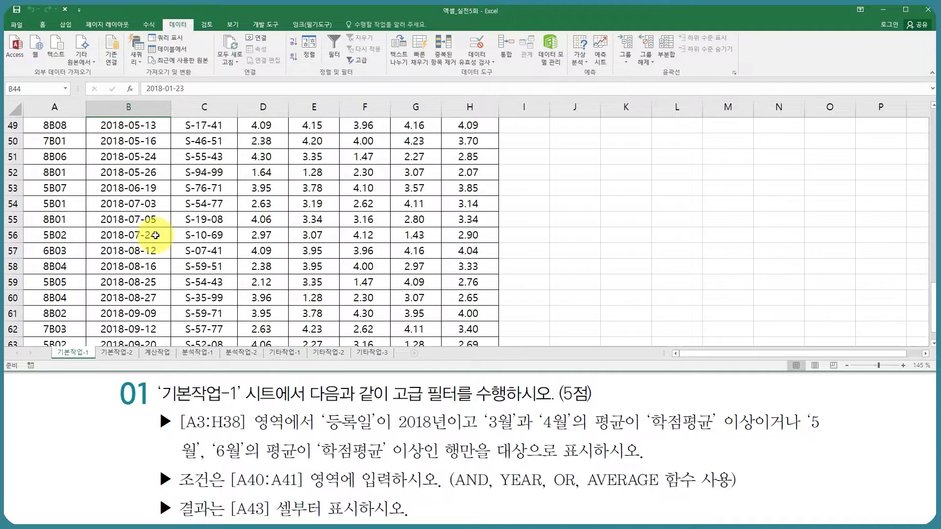
{"action": "scroll", "coordinate": [153, 236], "scroll_direction": "up", "scroll_amount": 4}
{"action": "left_click_drag", "start_coordinate": [258, 235], "coordinate": [417, 234]}
{"action": "left_click", "coordinate": [485, 232]}
{"action": "scroll", "coordinate": [319, 253], "scroll_direction": "down", "scroll_amount": 4}
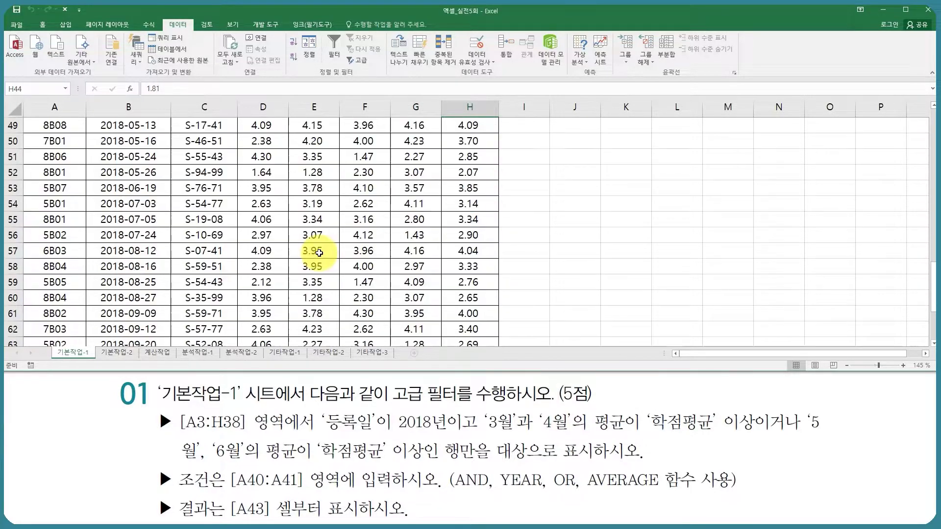
{"action": "scroll", "coordinate": [319, 252], "scroll_direction": "down", "scroll_amount": 2}
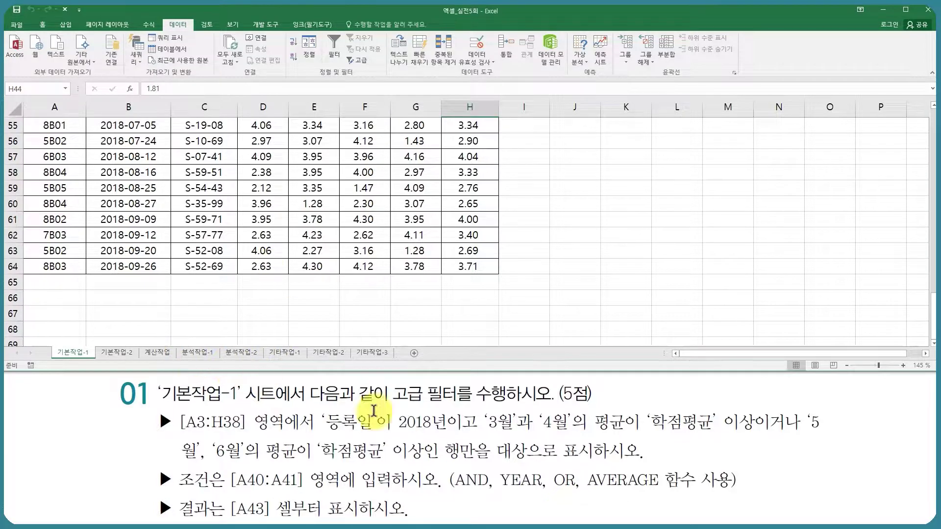
- In J4, start an AND formula with MID(C4,4,1)="4", testing the fourth character of the first record's 수강생코드
{"action": "scroll", "coordinate": [466, 426], "scroll_direction": "down", "scroll_amount": 5}
{"action": "left_click_drag", "start_coordinate": [367, 371], "coordinate": [367, 345]}
{"action": "left_click", "coordinate": [269, 203]}
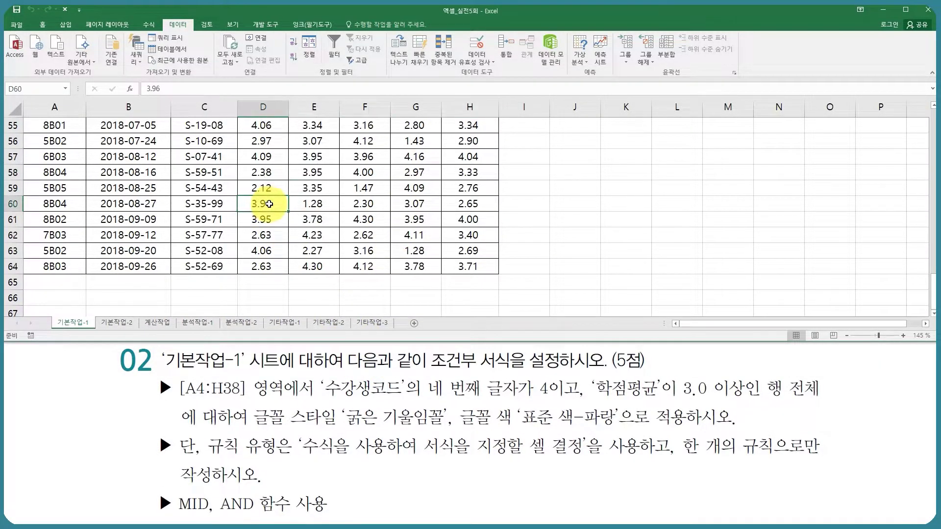
{"action": "scroll", "coordinate": [269, 203], "scroll_direction": "up", "scroll_amount": 18}
{"action": "left_click", "coordinate": [269, 204]}
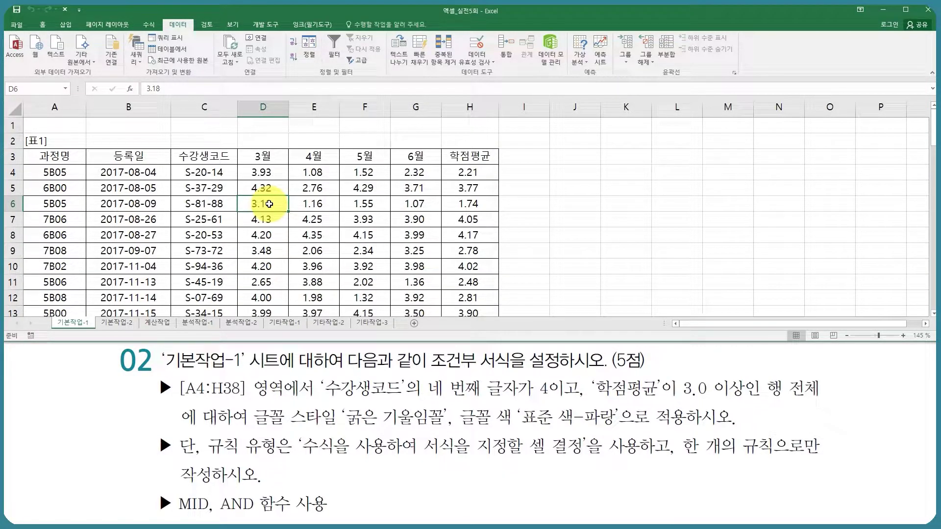
{"action": "left_click", "coordinate": [560, 172]}
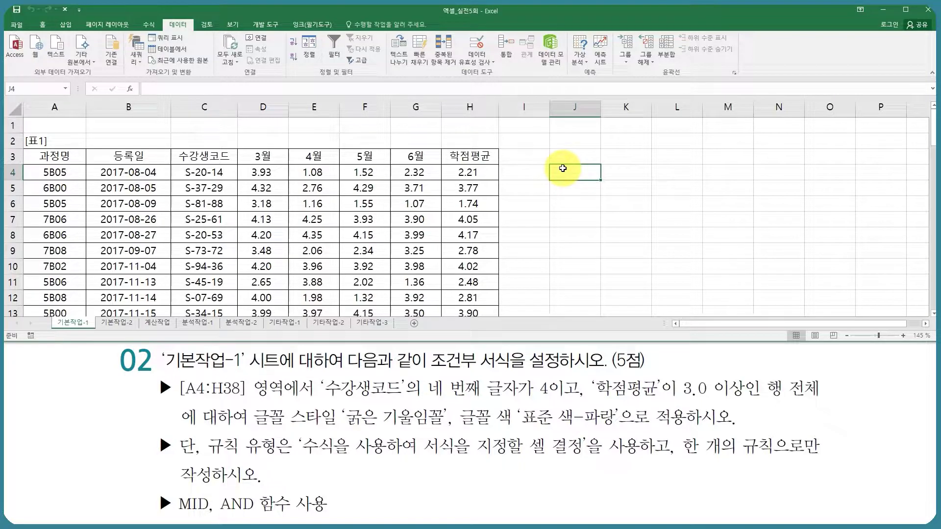
{"action": "type", "text": "=AND("}
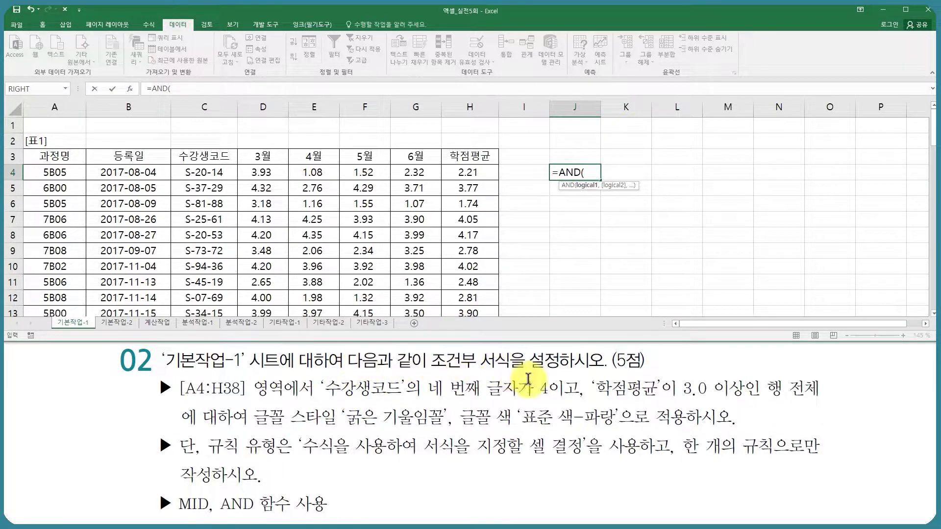
{"action": "type", "text": "mid("}
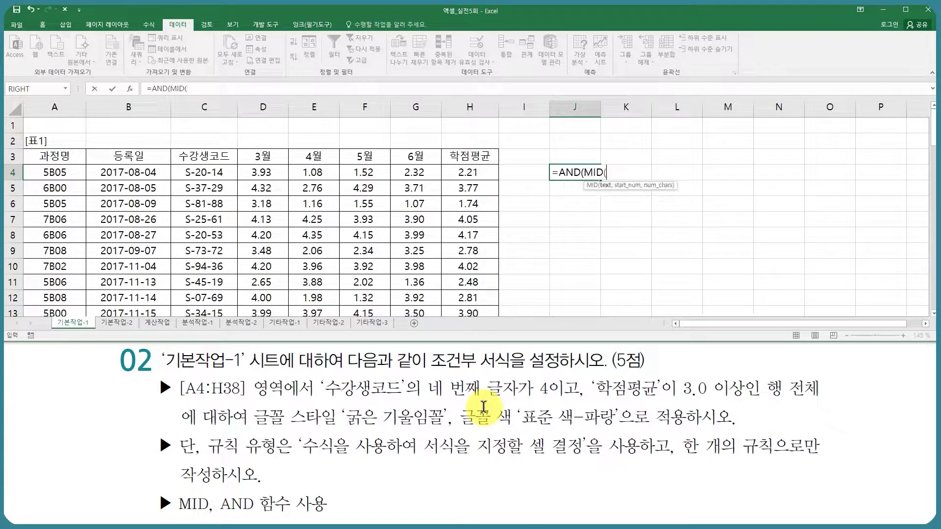
{"action": "left_click", "coordinate": [203, 168]}
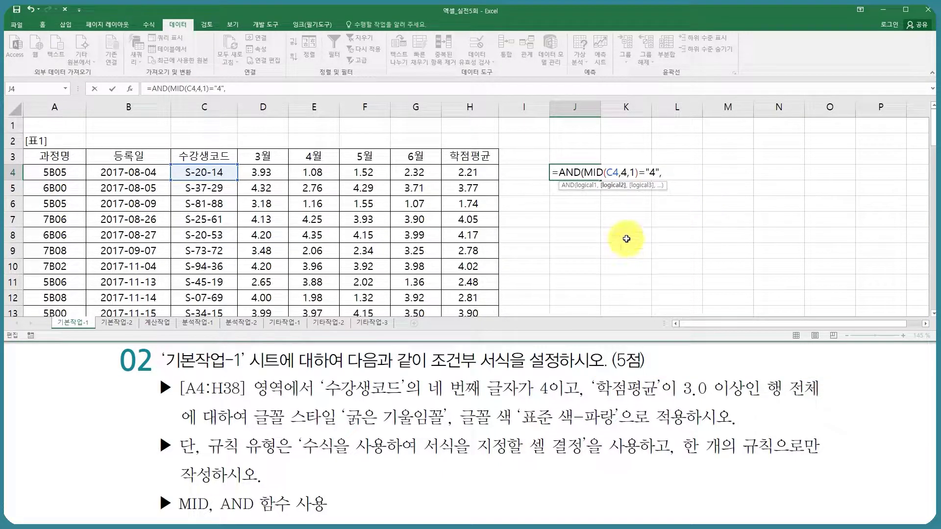
- Add the first record's 학점평균 as $H4 to the second condition and make the MID reference column-absolute as $C4
{"action": "left_click", "coordinate": [473, 171]}
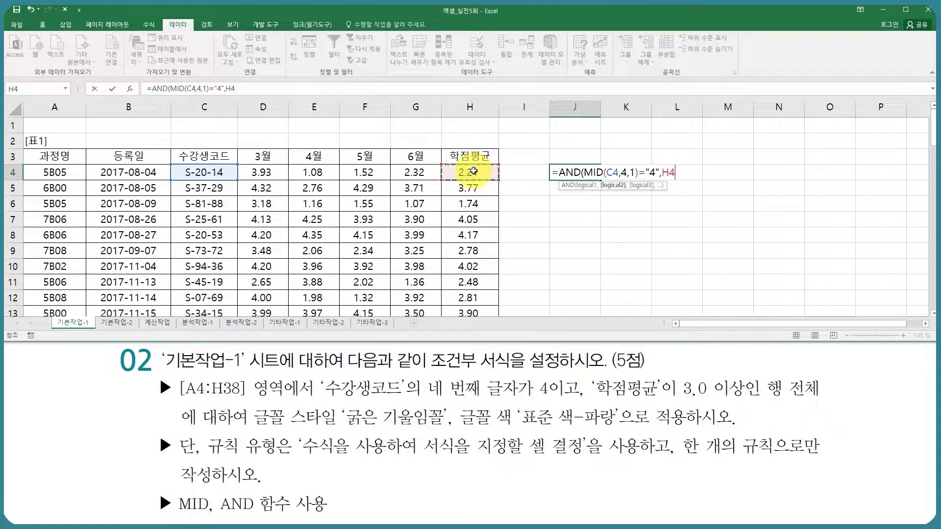
{"action": "key", "text": "F4"}
{"action": "key", "text": "F4"}
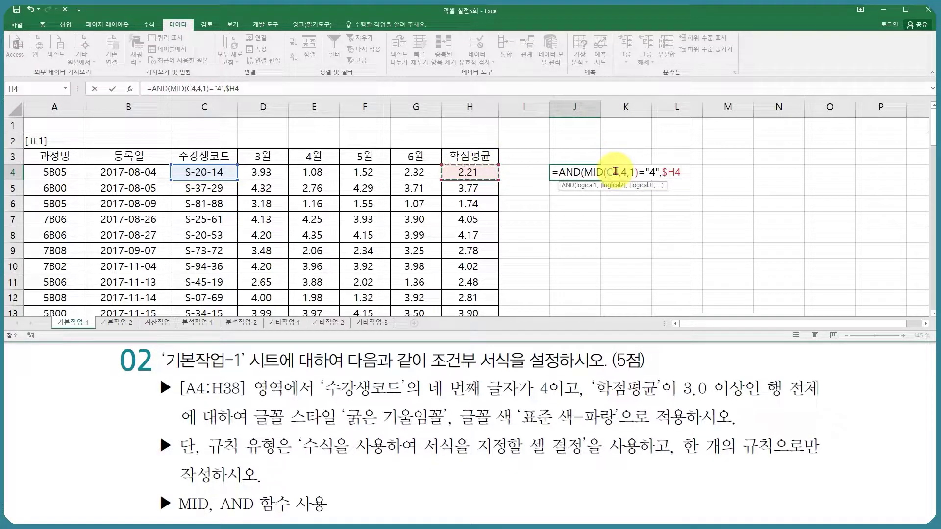
{"action": "left_click", "coordinate": [612, 172]}
{"action": "key", "text": "F4"}
{"action": "key", "text": "F4"}
{"action": "key", "text": "F4"}
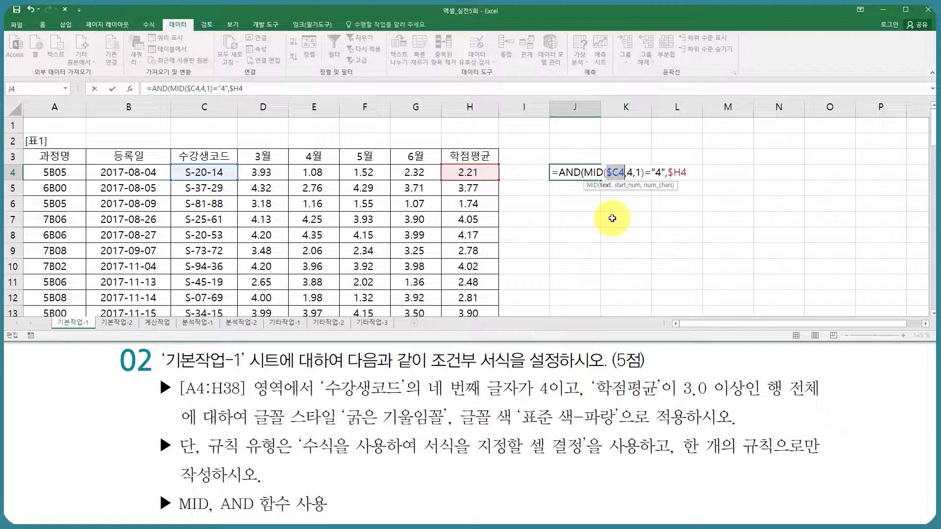
- Complete the second condition with >=3, close and enter the formula in J4, and copy its text
{"action": "key", "text": "End"}
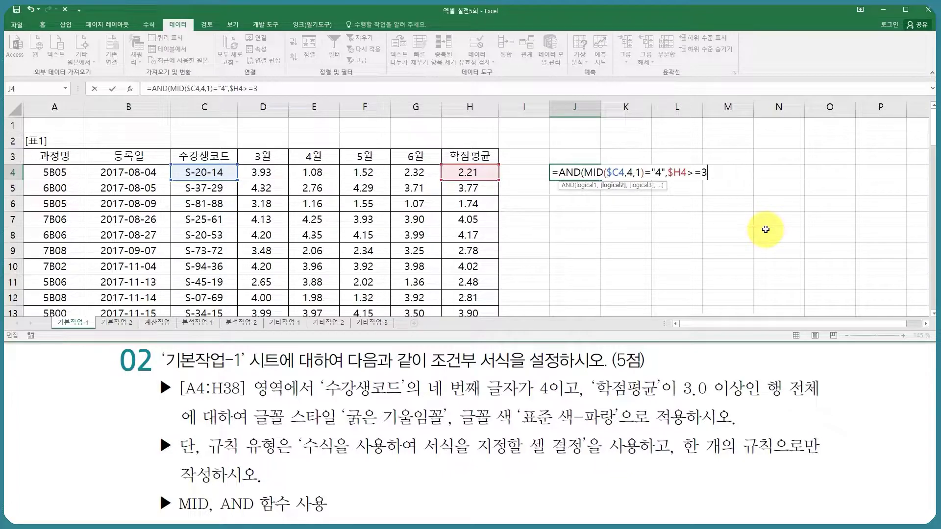
{"action": "key", "text": "ctrl+Return"}
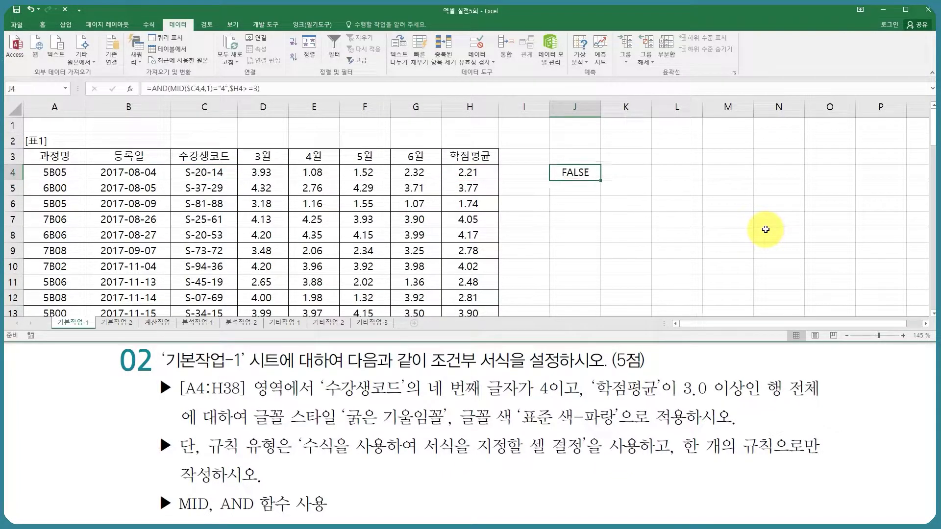
{"action": "left_click_drag", "start_coordinate": [281, 89], "coordinate": [130, 89]}
{"action": "key", "text": "Escape"}
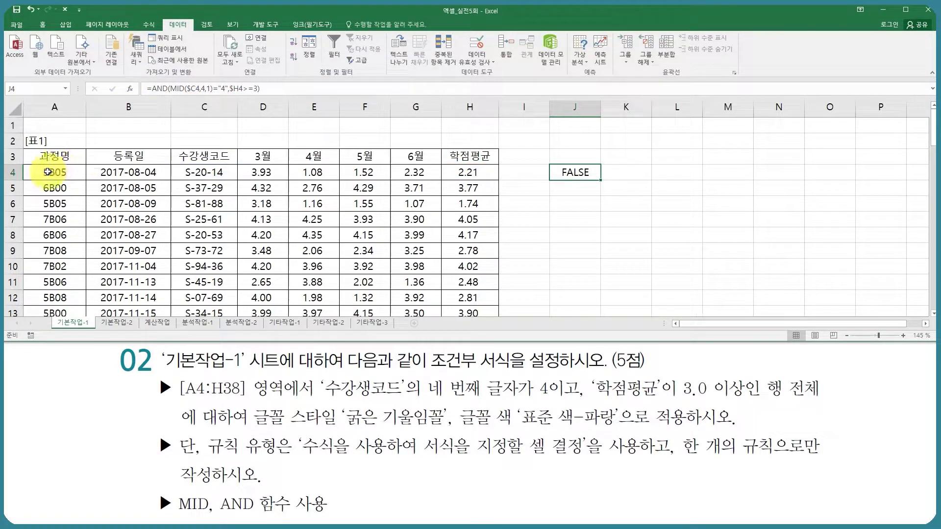
- Create a formula-based conditional formatting rule for A4:H38 using =AND(MID($C4,4,1)="4",$H4>=3)
{"action": "left_click", "coordinate": [48, 171]}
{"action": "key", "text": "ctrl+shift+Right"}
{"action": "key", "text": "ctrl+shift+Down"}
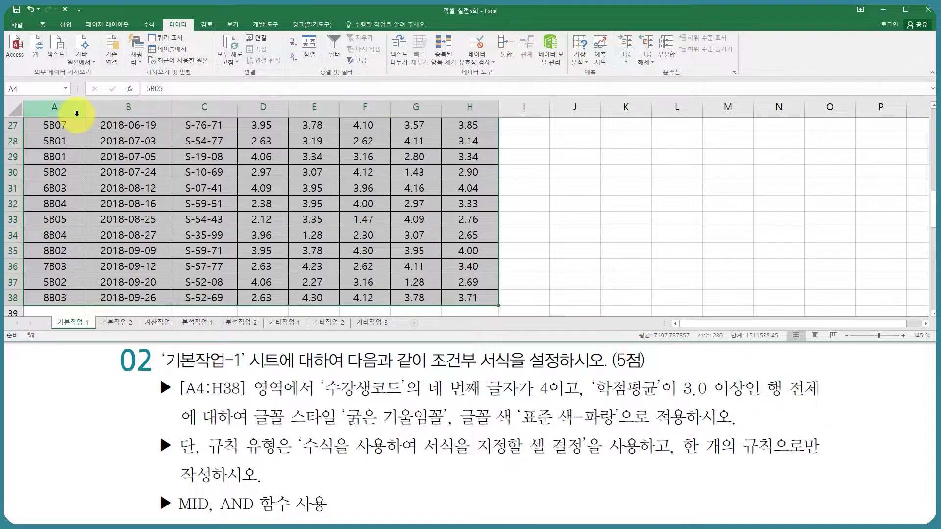
{"action": "scroll", "coordinate": [59, 123], "scroll_direction": "up", "scroll_amount": 8}
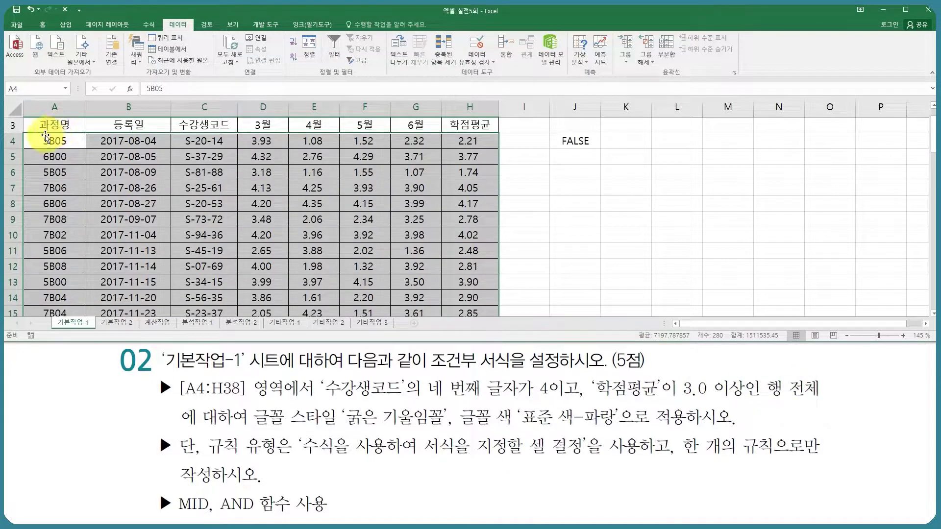
{"action": "left_click", "coordinate": [42, 25]}
{"action": "left_click", "coordinate": [422, 59]}
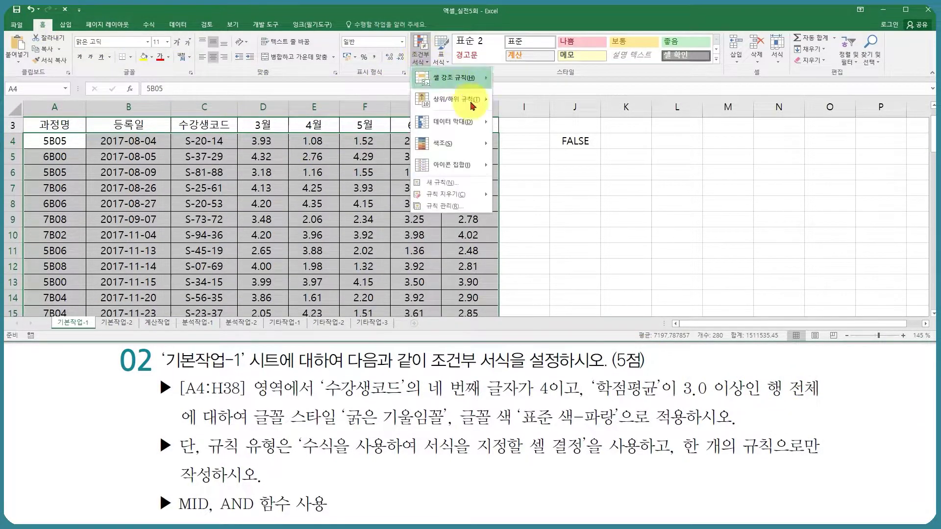
{"action": "left_click", "coordinate": [448, 184]}
{"action": "left_click", "coordinate": [557, 190]}
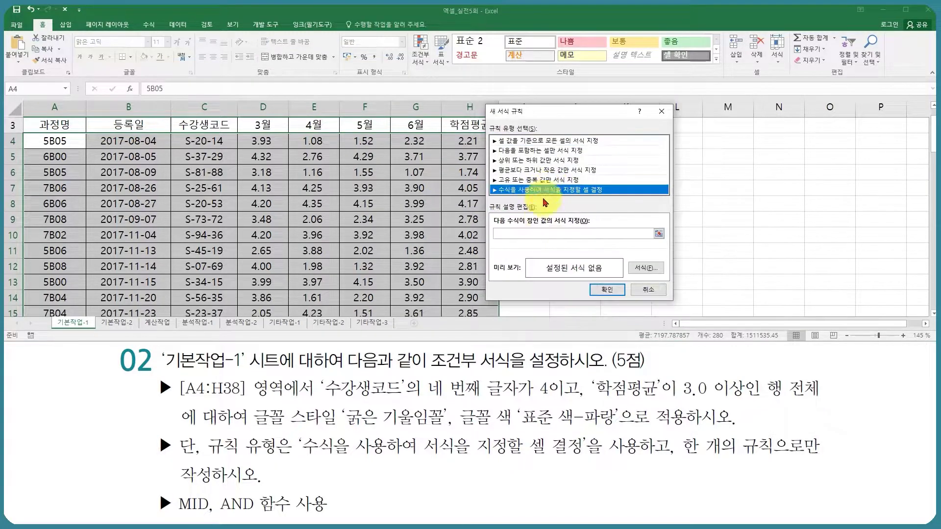
{"action": "left_click", "coordinate": [537, 235]}
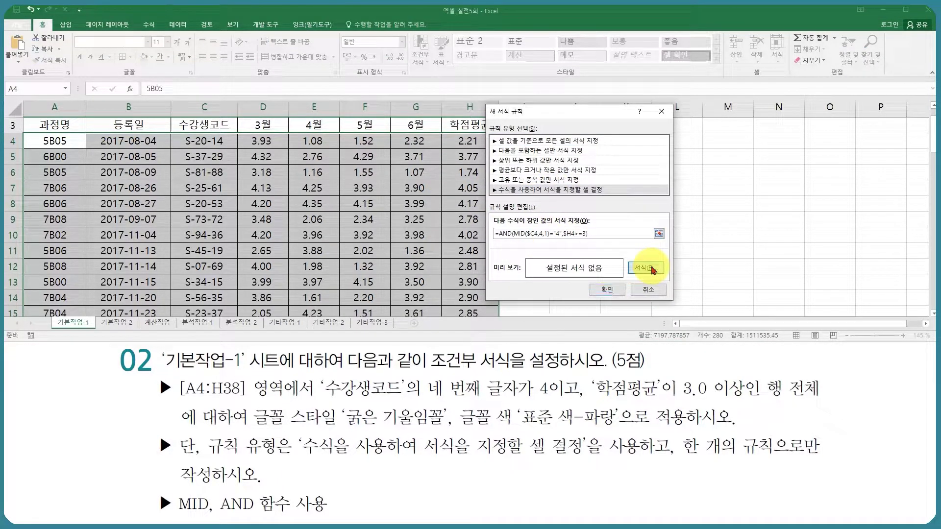
- Give the rule a bold italic (굵은 기울임꼴) font in standard blue (표준 색-파랑), apply it and review the formatted rows
{"action": "left_click", "coordinate": [652, 269]}
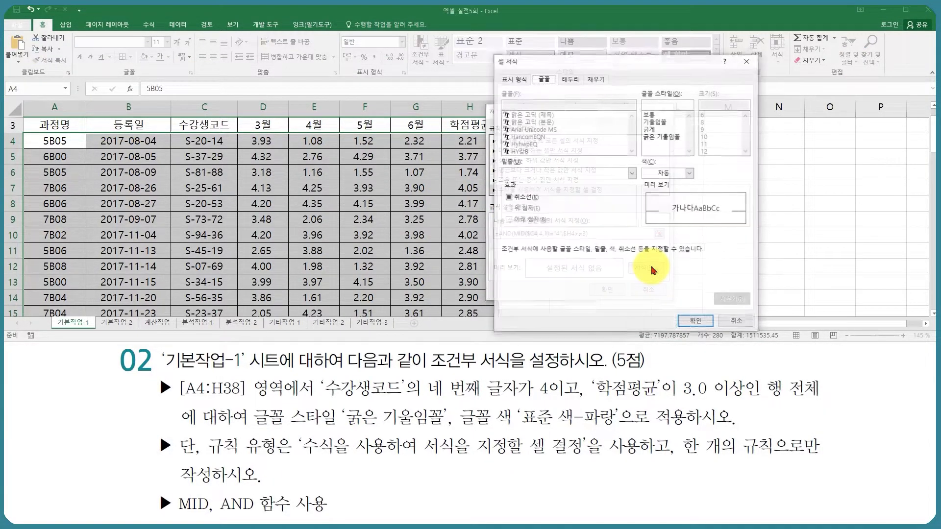
{"action": "left_click", "coordinate": [671, 137]}
{"action": "left_click", "coordinate": [686, 173]}
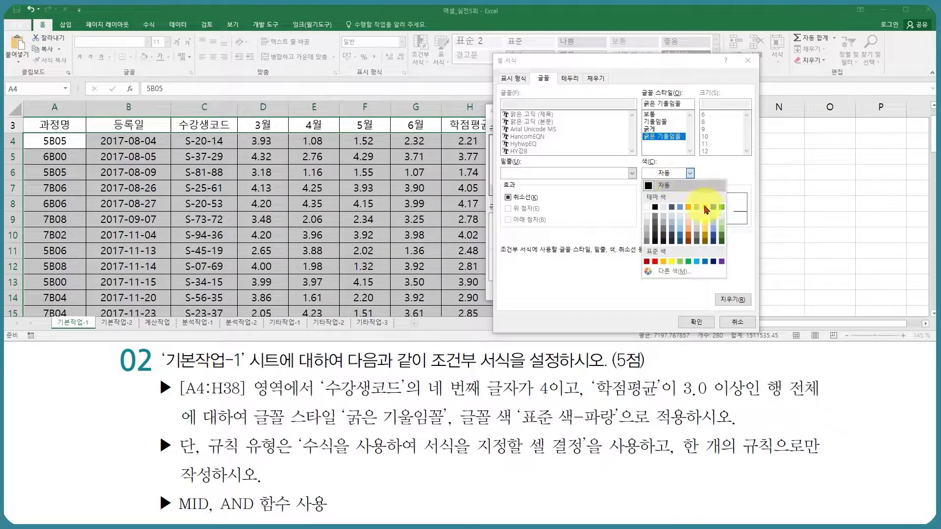
{"action": "left_click", "coordinate": [704, 261]}
{"action": "left_click", "coordinate": [696, 322]}
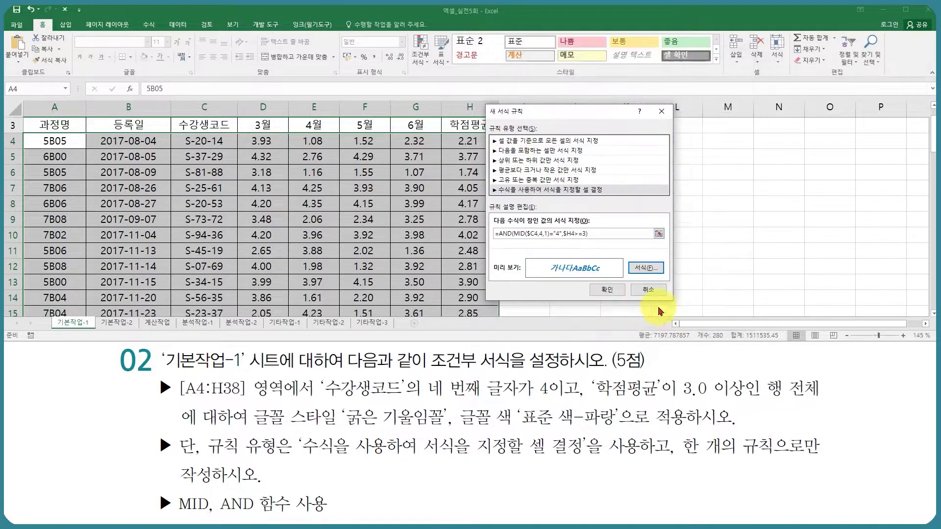
{"action": "left_click", "coordinate": [606, 290]}
{"action": "scroll", "coordinate": [348, 230], "scroll_direction": "down", "scroll_amount": 4}
{"action": "scroll", "coordinate": [348, 231], "scroll_direction": "down", "scroll_amount": 8}
{"action": "scroll", "coordinate": [347, 231], "scroll_direction": "up", "scroll_amount": 12}
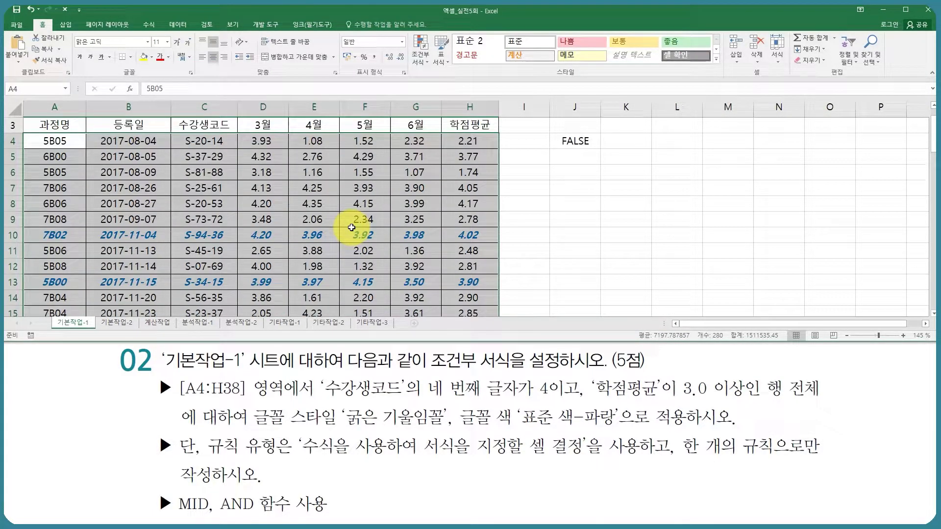
- Clear the test formula from cell J4
{"action": "left_click", "coordinate": [581, 142]}
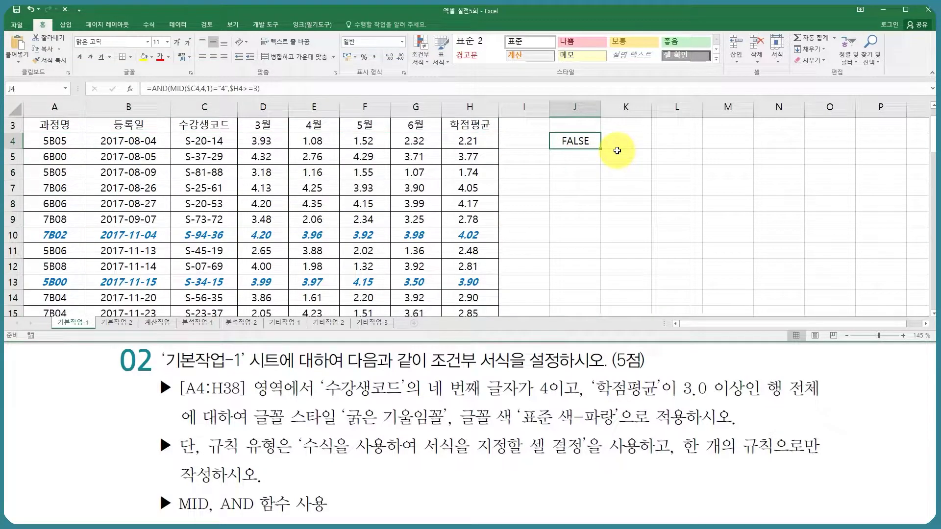
{"action": "left_click", "coordinate": [128, 171]}
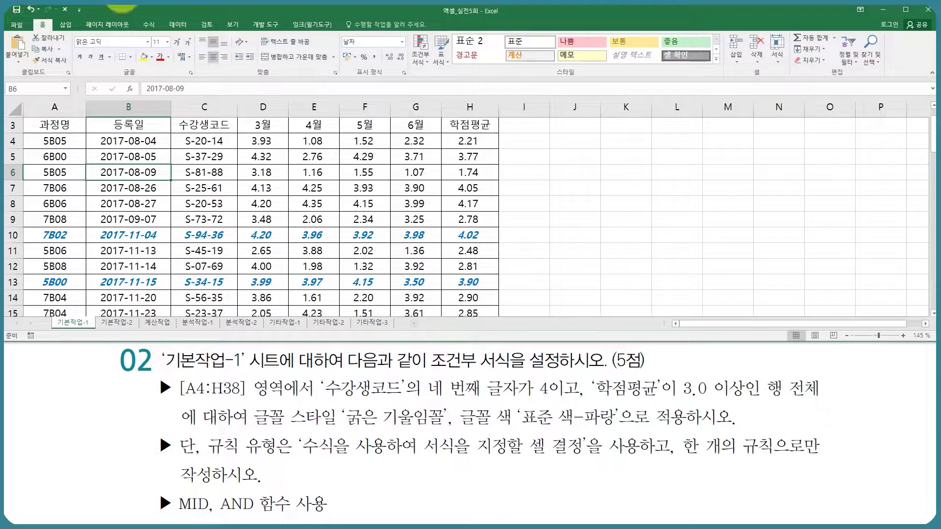
{"action": "left_click", "coordinate": [314, 267]}
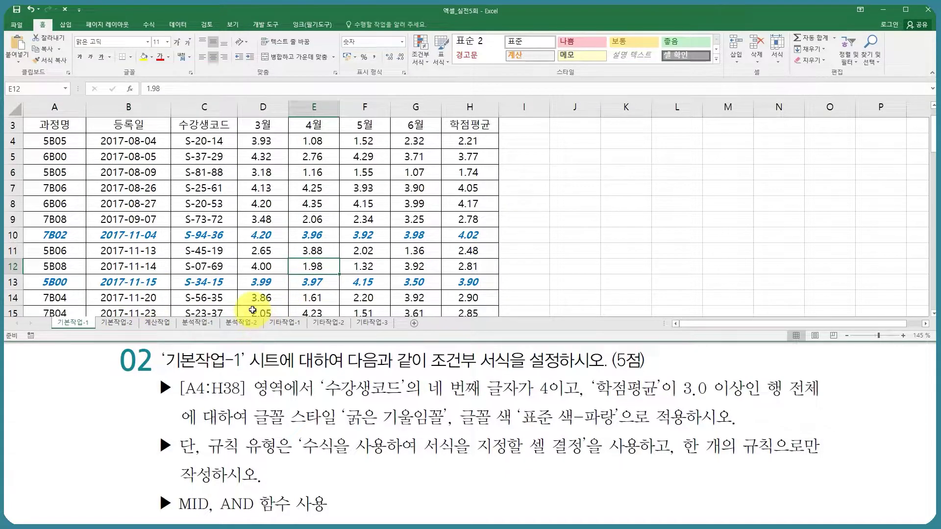
- On sheet 기본작업-2, set the range B2:H19 as the print area
{"action": "left_click", "coordinate": [117, 323]}
{"action": "left_click_drag", "start_coordinate": [361, 340], "coordinate": [392, 297]}
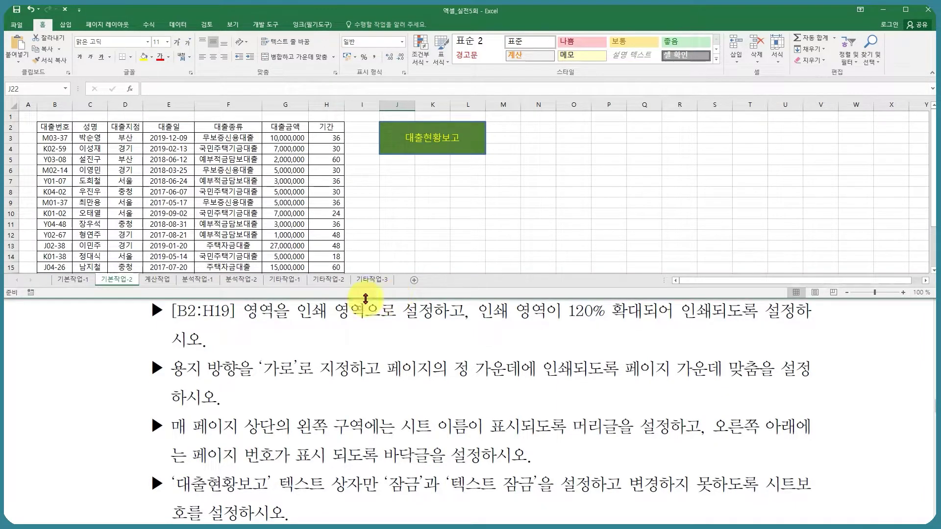
{"action": "left_click", "coordinate": [109, 27]}
{"action": "left_click", "coordinate": [238, 182]}
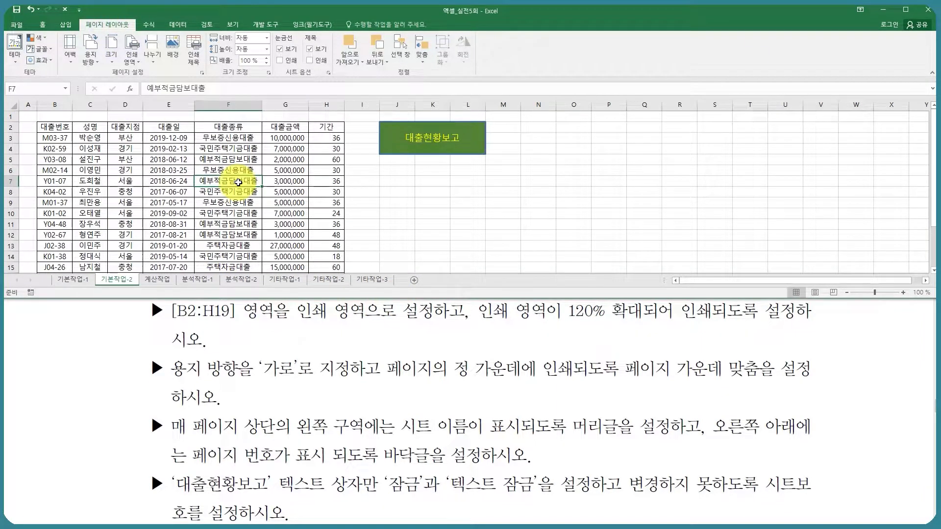
{"action": "left_click_drag", "start_coordinate": [56, 126], "coordinate": [311, 132]}
{"action": "key", "text": "ctrl+shift+Down"}
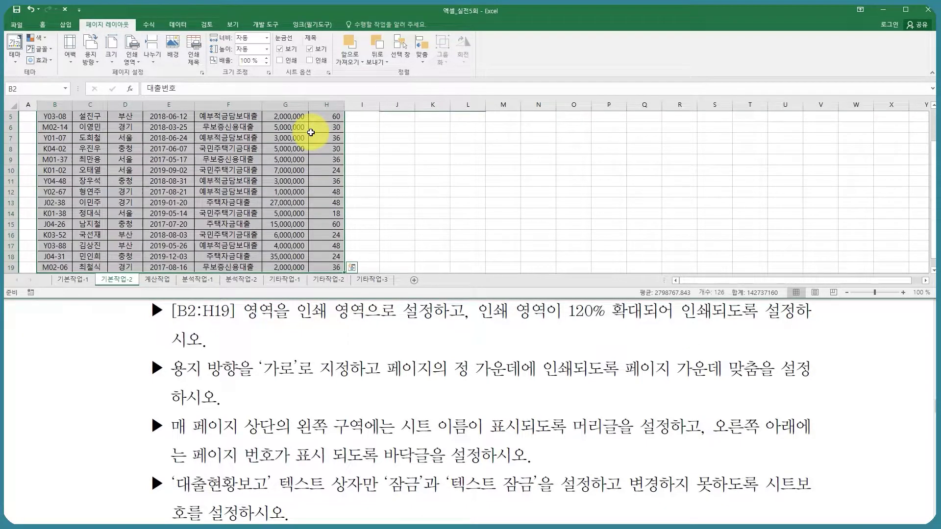
{"action": "left_click", "coordinate": [132, 55]}
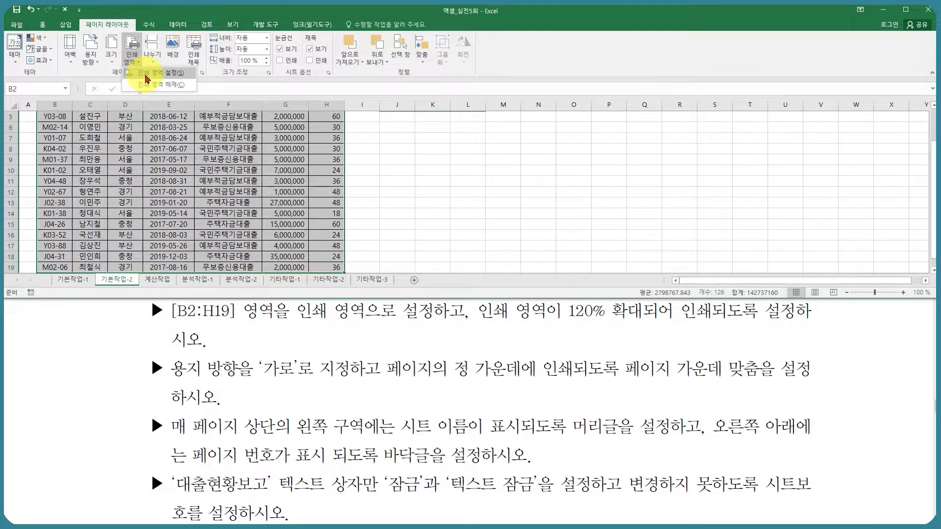
{"action": "left_click", "coordinate": [146, 79]}
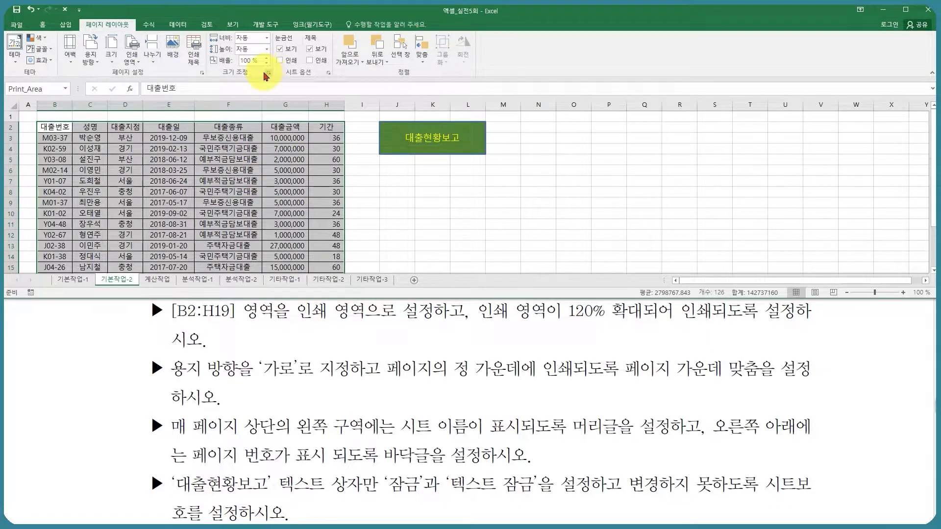
- Check the print area in the page setup and set the print scaling to 120%
{"action": "left_click", "coordinate": [202, 75]}
{"action": "left_click", "coordinate": [593, 79]}
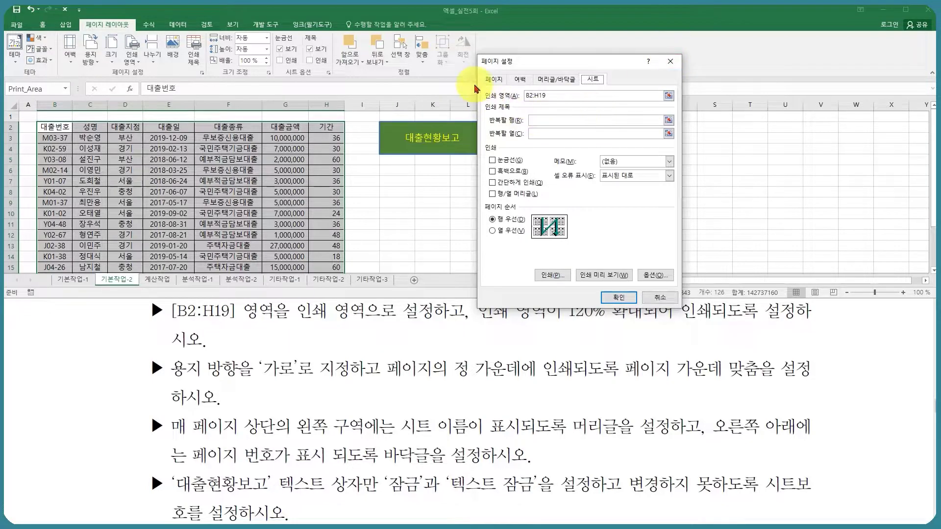
{"action": "left_click", "coordinate": [670, 63]}
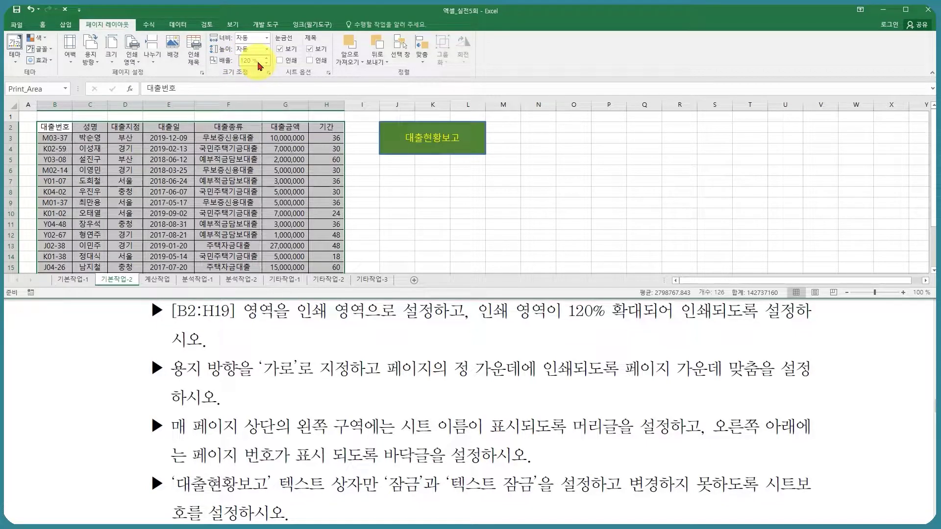
- Set the paper orientation of sheet 기본작업-2 to landscape (가로) and check the orientation setting
{"action": "left_click", "coordinate": [269, 72]}
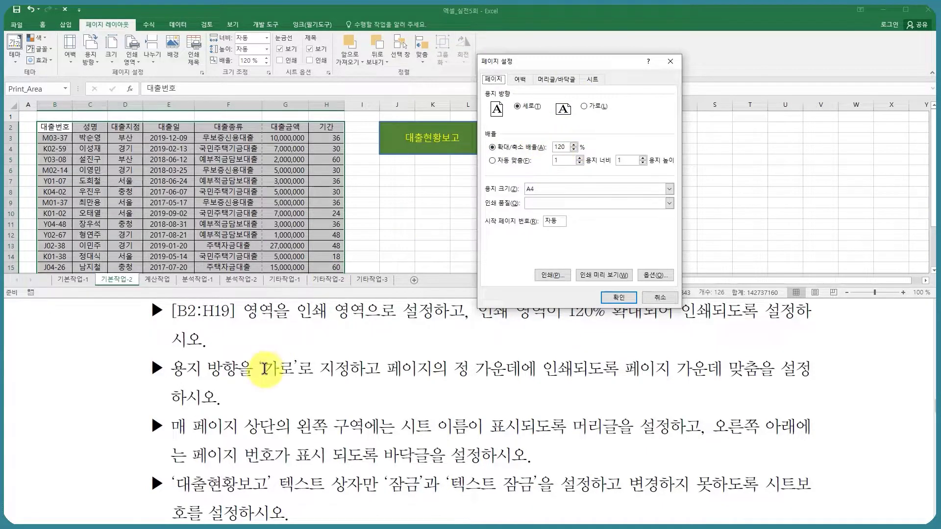
{"action": "left_click", "coordinate": [594, 106]}
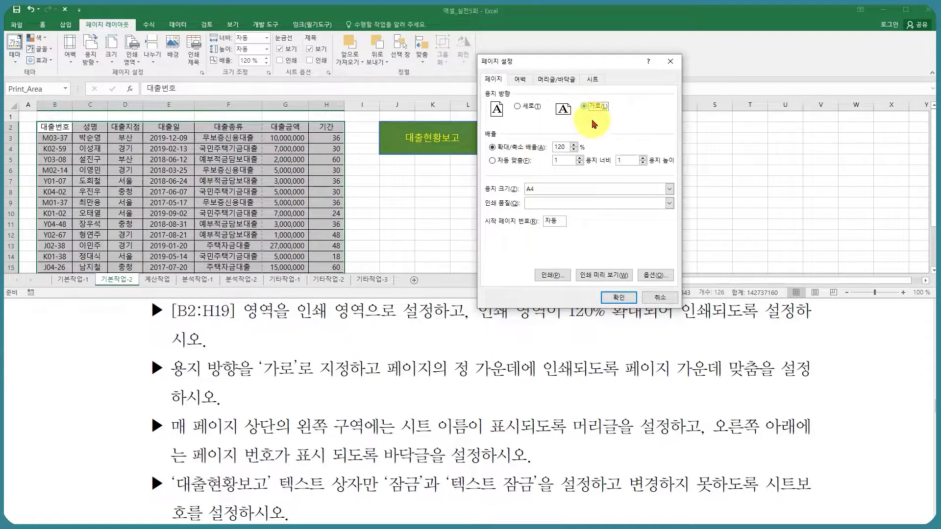
{"action": "left_click", "coordinate": [619, 298]}
{"action": "left_click", "coordinate": [90, 56]}
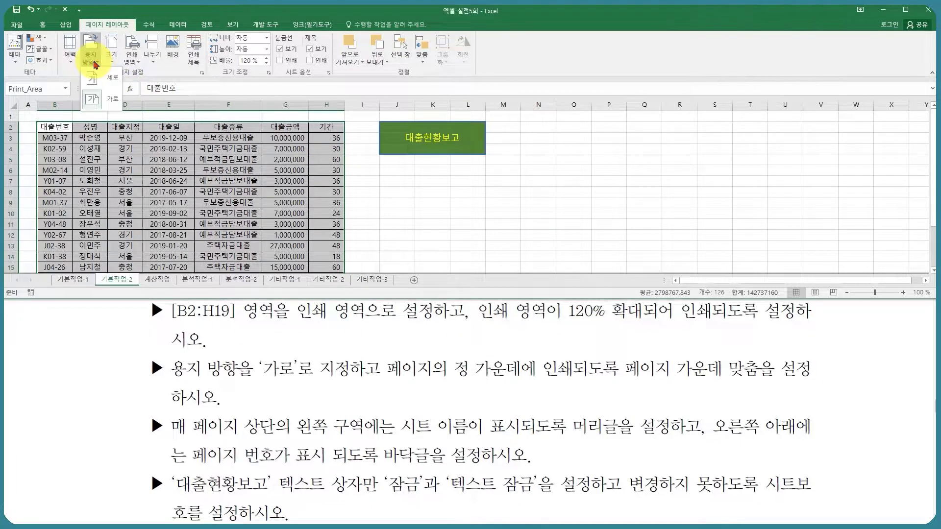
{"action": "left_click", "coordinate": [102, 101]}
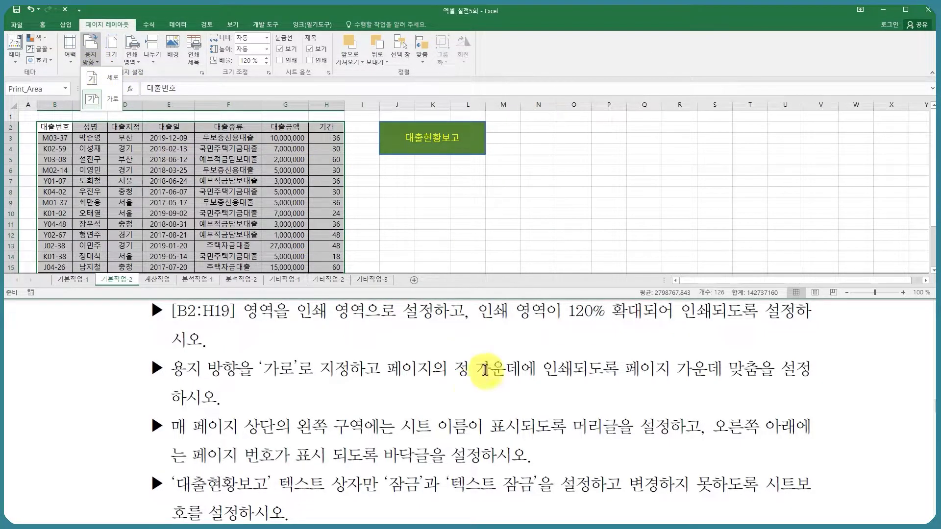
- Centre the printout on the page both horizontally and vertically in the page setup's margin settings
{"action": "left_click", "coordinate": [202, 72]}
{"action": "left_click", "coordinate": [520, 79]}
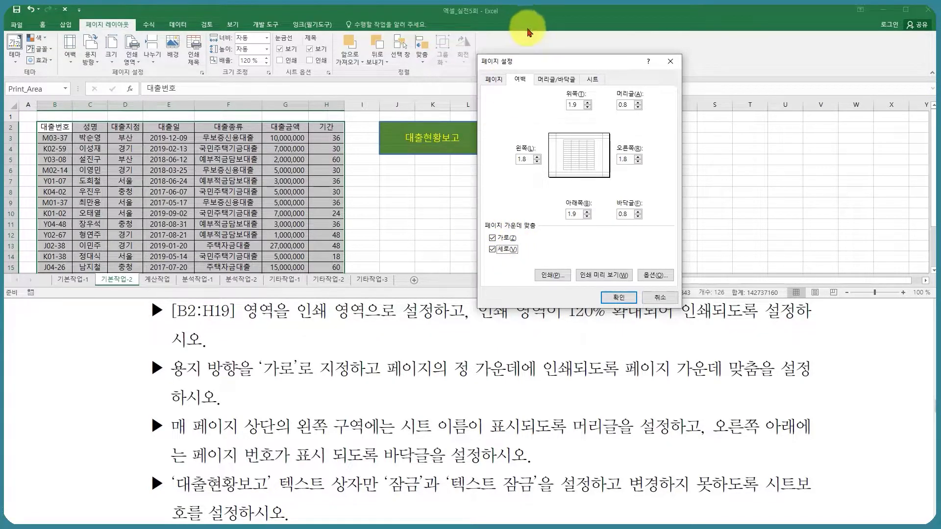
{"action": "left_click_drag", "start_coordinate": [538, 66], "coordinate": [401, 140]}
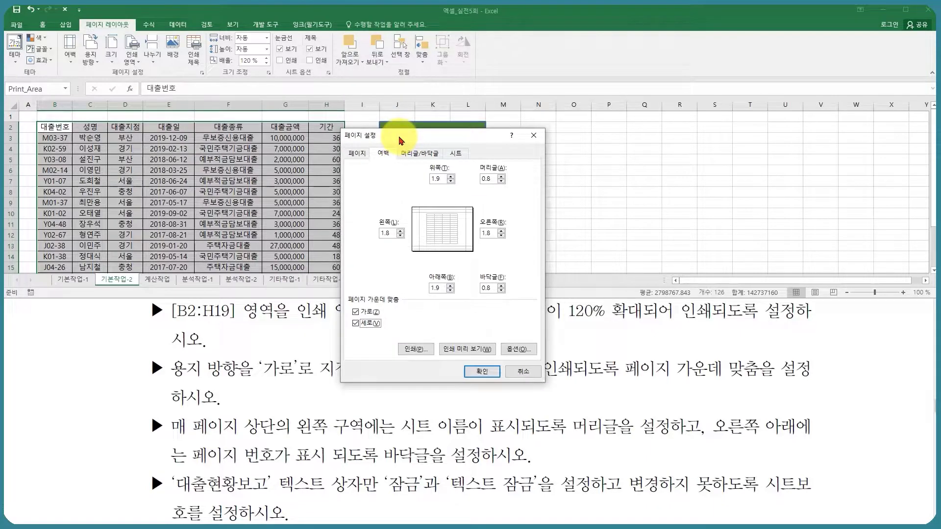
- Add a custom header that shows the sheet name, &[탭], in its left section
{"action": "left_click", "coordinate": [420, 153]}
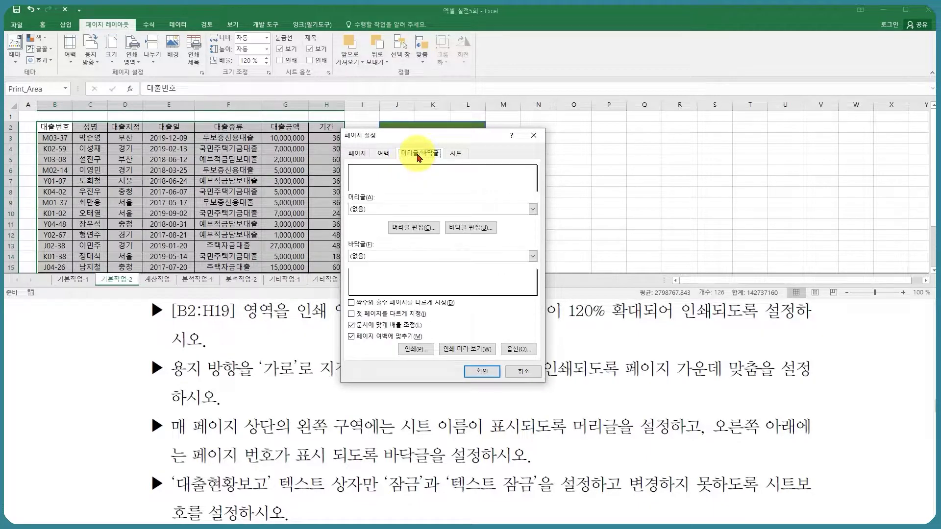
{"action": "left_click", "coordinate": [411, 227]}
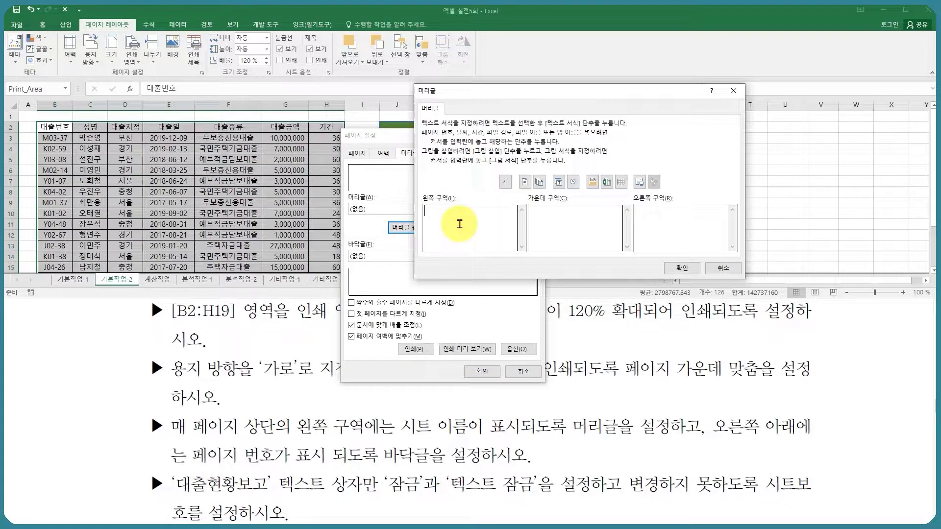
{"action": "left_click", "coordinate": [619, 184]}
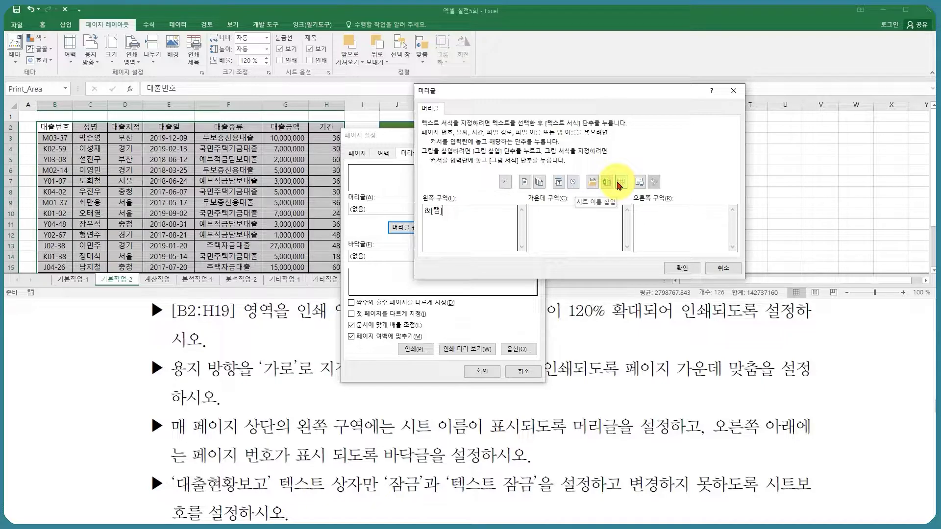
{"action": "left_click", "coordinate": [682, 268]}
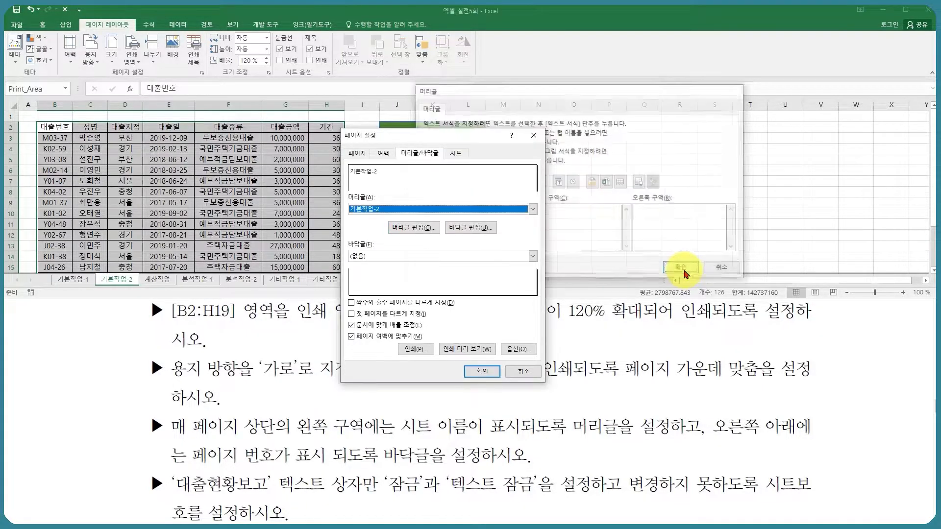
- Add a custom footer with the page number, &[페이지 번호], in its right section and apply the page setup
{"action": "left_click", "coordinate": [470, 227]}
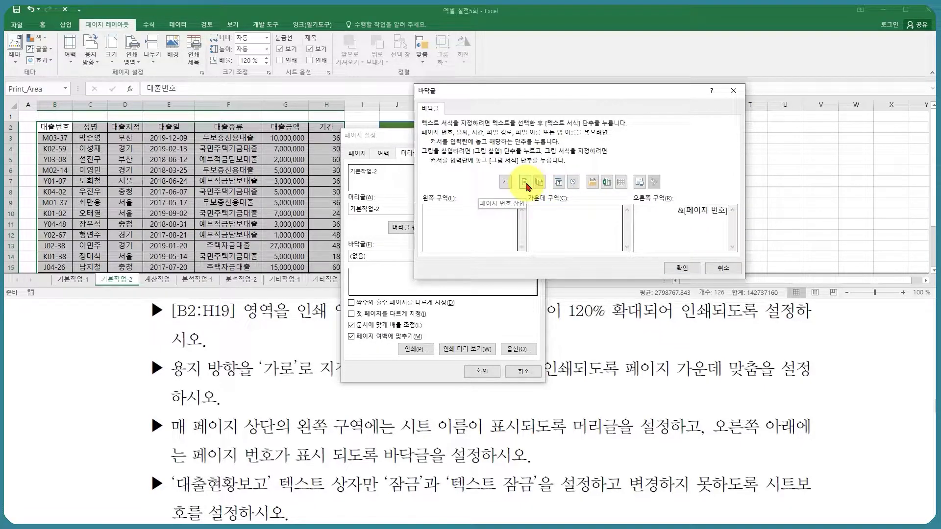
{"action": "left_click", "coordinate": [680, 269]}
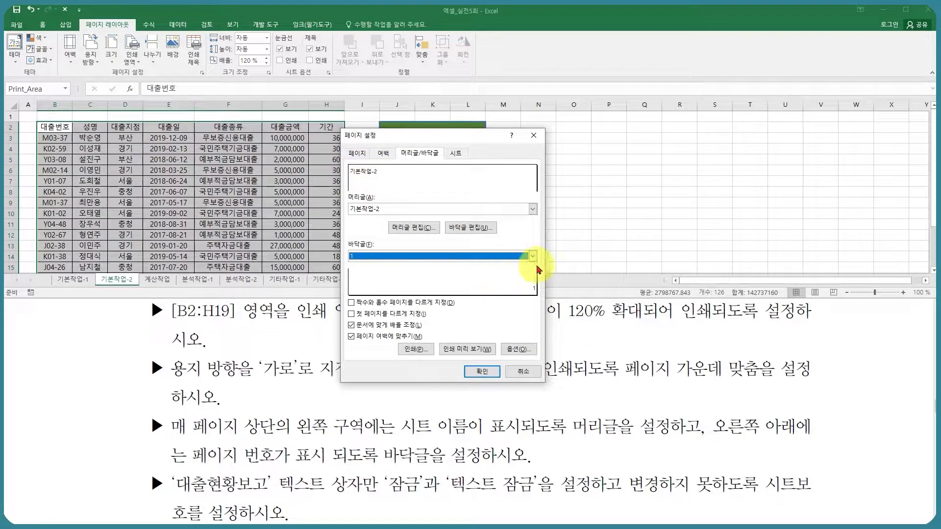
{"action": "left_click", "coordinate": [482, 371]}
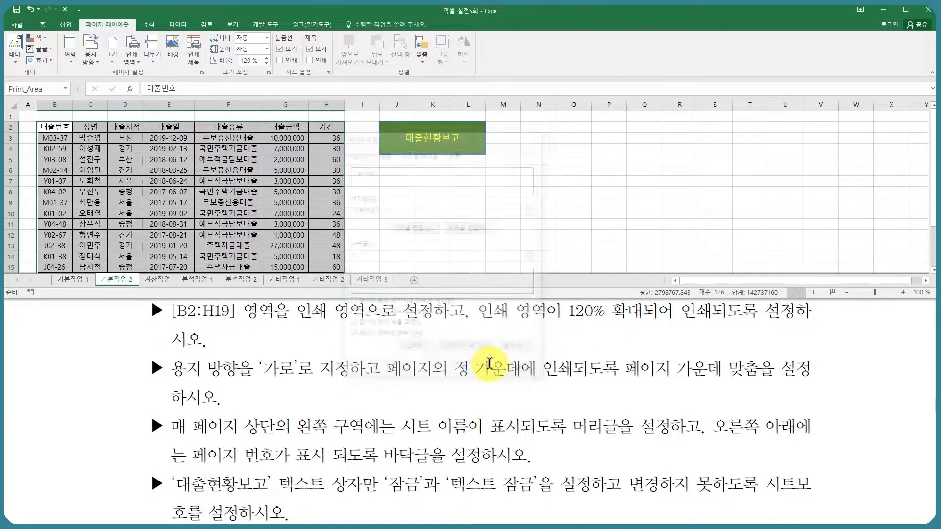
- Check the 잠금 and 텍스트 잠금 properties of the 대출현황보고 text box
{"action": "left_click", "coordinate": [224, 164]}
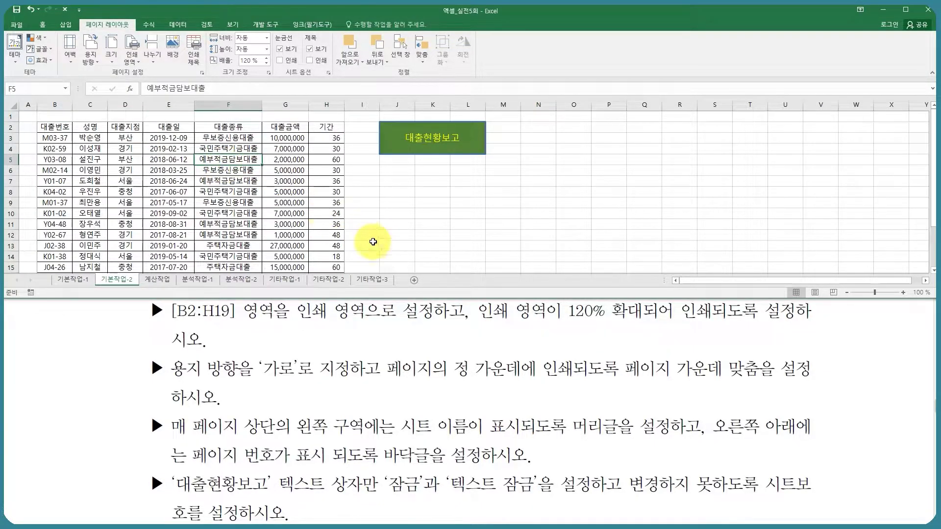
{"action": "left_click_drag", "start_coordinate": [368, 298], "coordinate": [368, 401]}
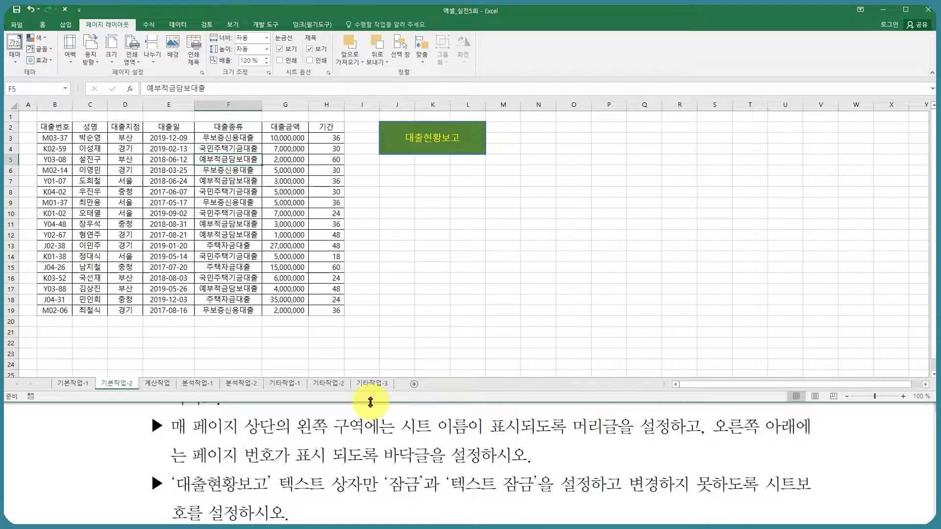
{"action": "left_click", "coordinate": [420, 133]}
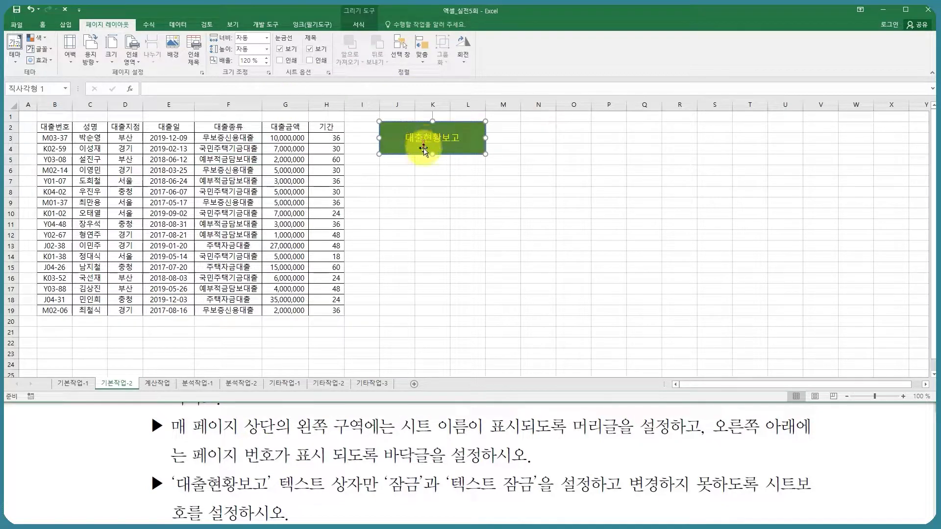
{"action": "left_click", "coordinate": [433, 191]}
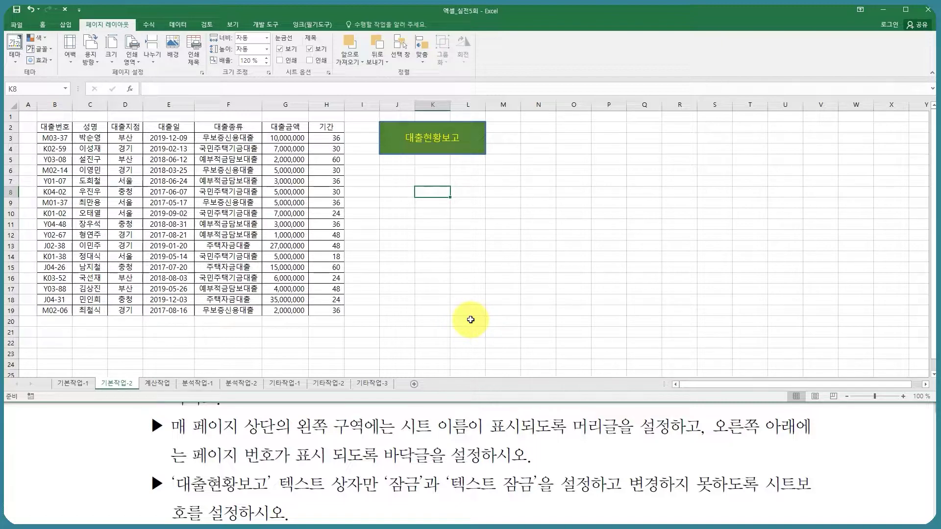
{"action": "left_click", "coordinate": [478, 151]}
{"action": "key", "text": "ctrl+1"}
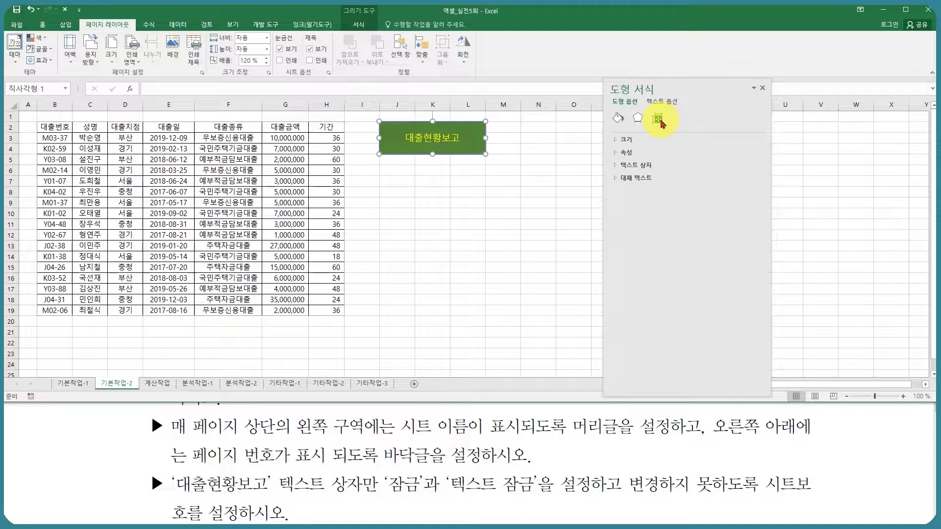
{"action": "left_click", "coordinate": [650, 154]}
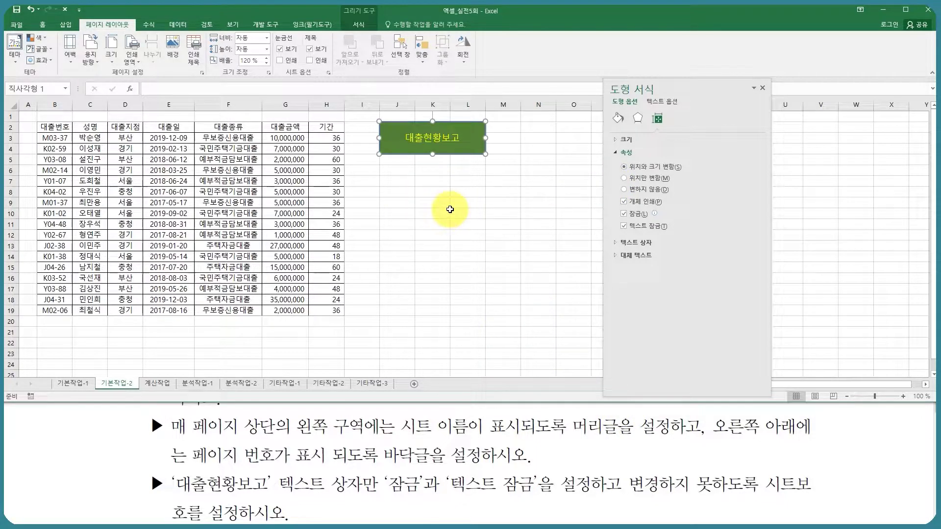
{"action": "left_click", "coordinate": [431, 204]}
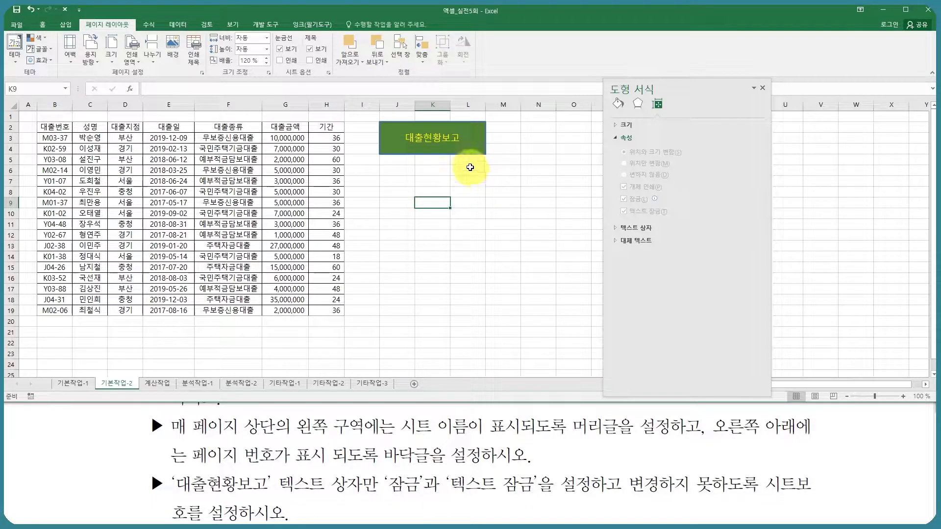
{"action": "left_click", "coordinate": [478, 149]}
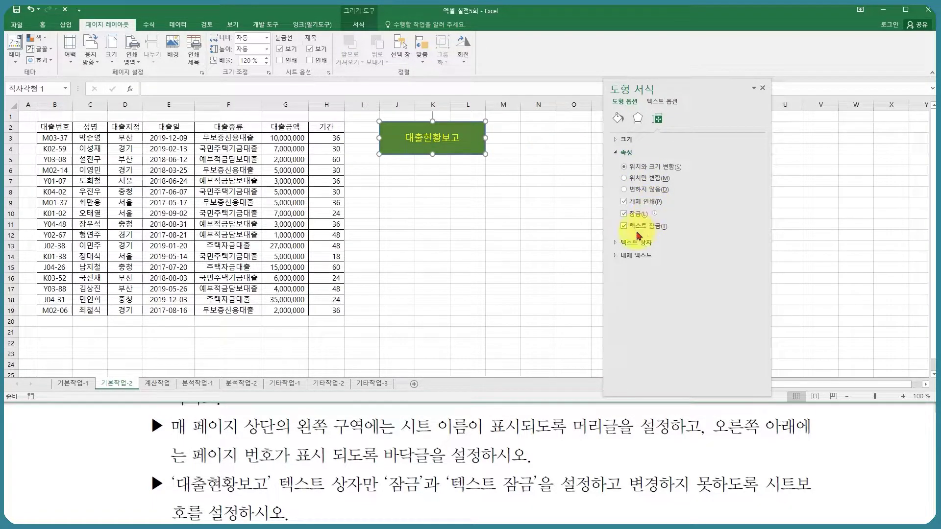
{"action": "left_click", "coordinate": [466, 214]}
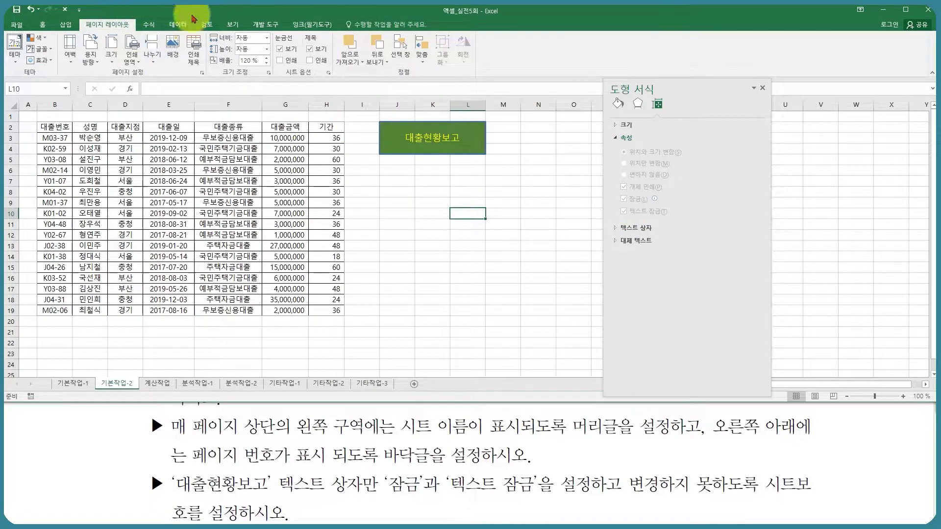
- Protect sheet 기본작업-2 without a password, allowing only the selection of locked and unlocked cells
{"action": "left_click", "coordinate": [207, 24]}
{"action": "left_click", "coordinate": [285, 55]}
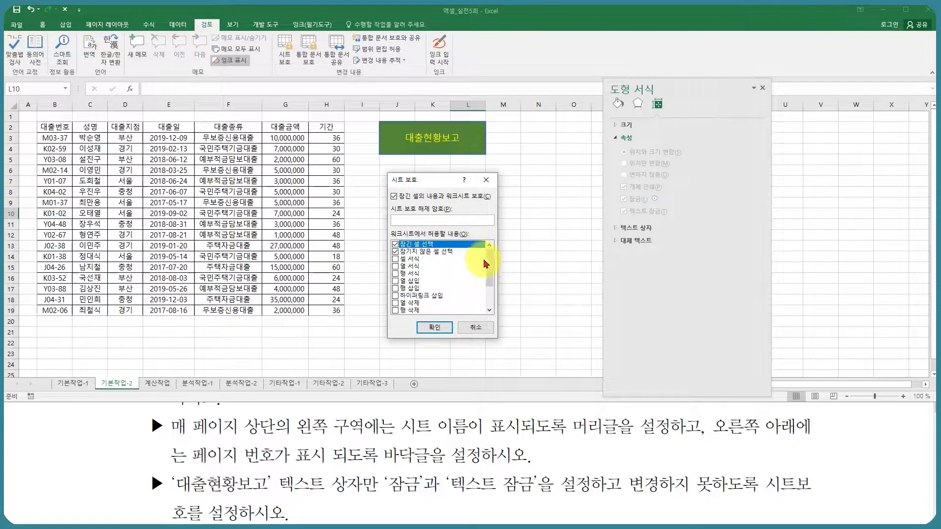
{"action": "left_click", "coordinate": [435, 328]}
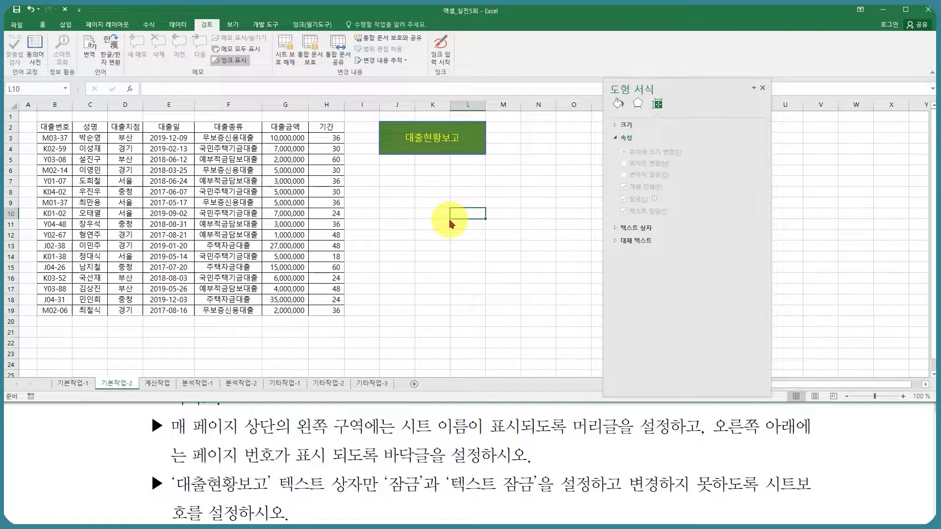
{"action": "left_click", "coordinate": [405, 214]}
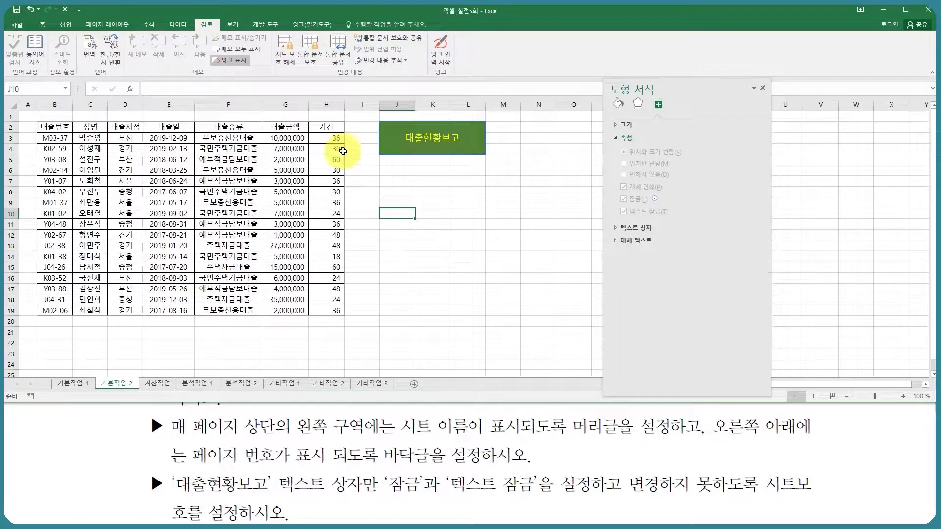
{"action": "left_click", "coordinate": [463, 239]}
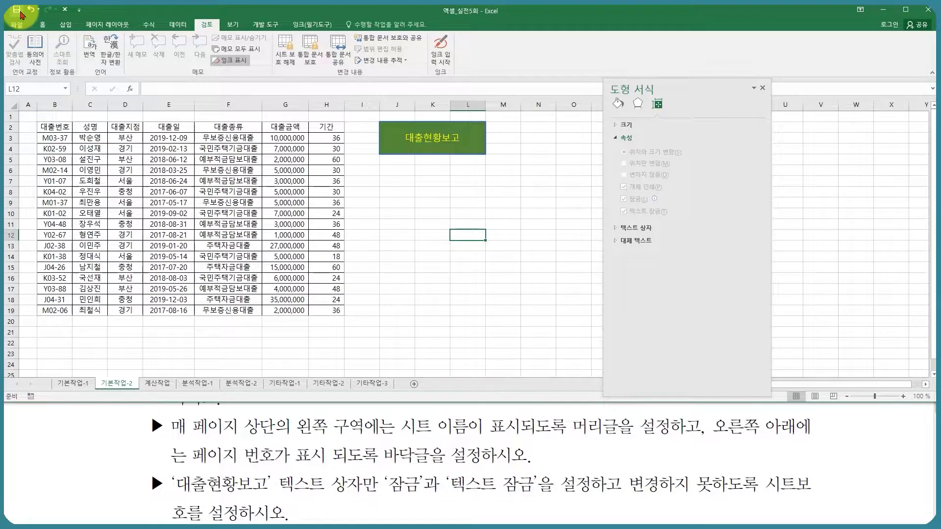
- On sheet 분석작업-1, start creating a pivot table that uses an external data source
{"action": "left_click", "coordinate": [198, 384]}
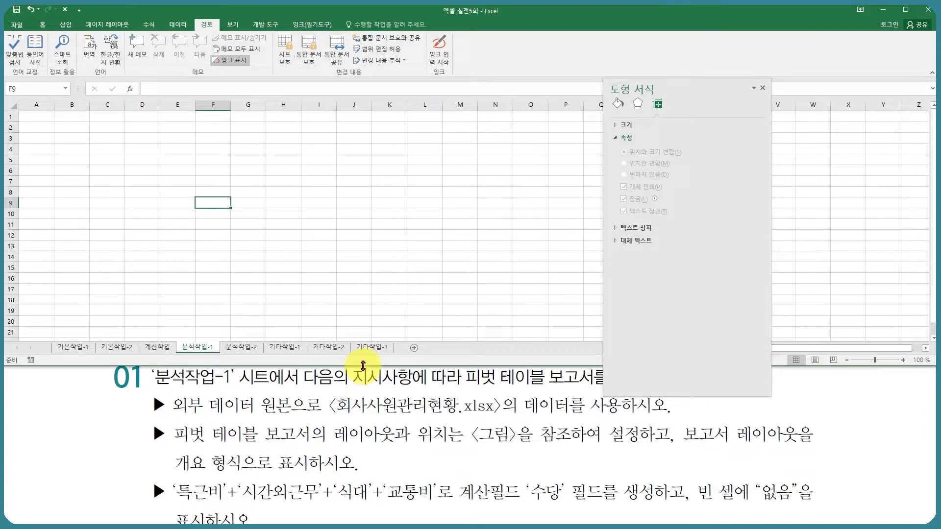
{"action": "left_click_drag", "start_coordinate": [688, 100], "coordinate": [825, 88]}
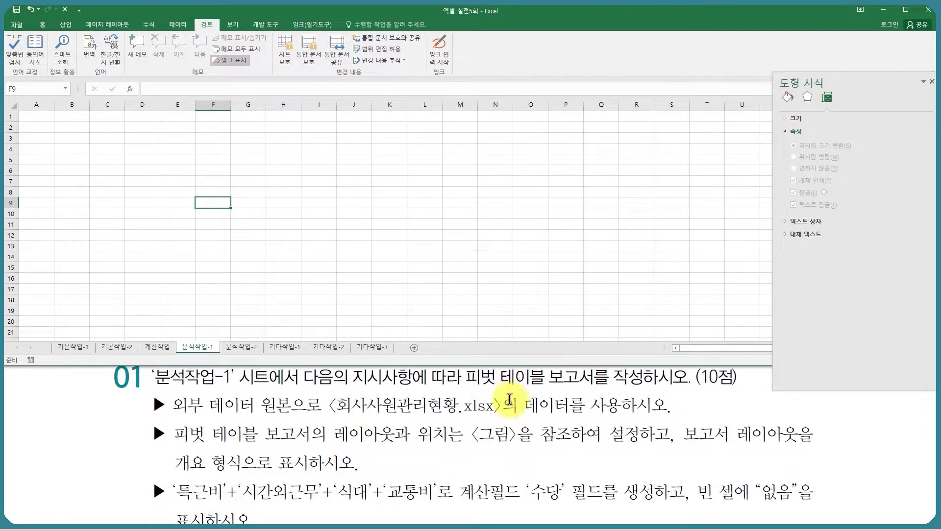
{"action": "left_click", "coordinate": [65, 24]}
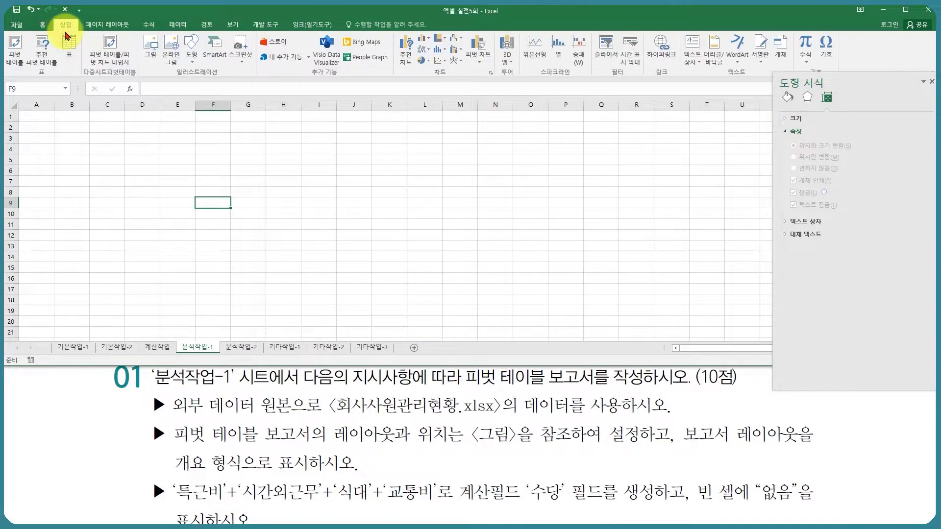
{"action": "left_click", "coordinate": [15, 58]}
{"action": "left_click", "coordinate": [360, 216]}
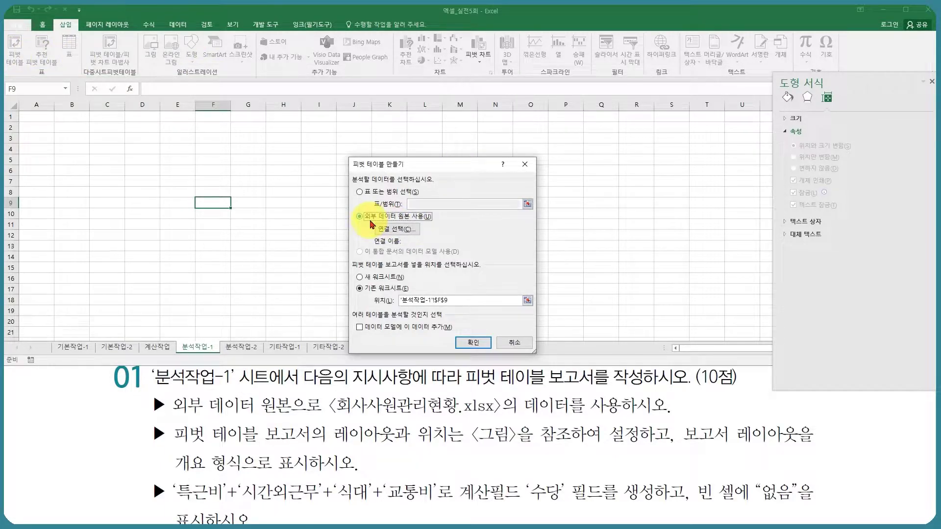
- Choose the workbook 회사사원관리현황 from the C:\OA folder as the pivot table's data connection
{"action": "left_click", "coordinate": [401, 231]}
{"action": "left_click", "coordinate": [363, 366]}
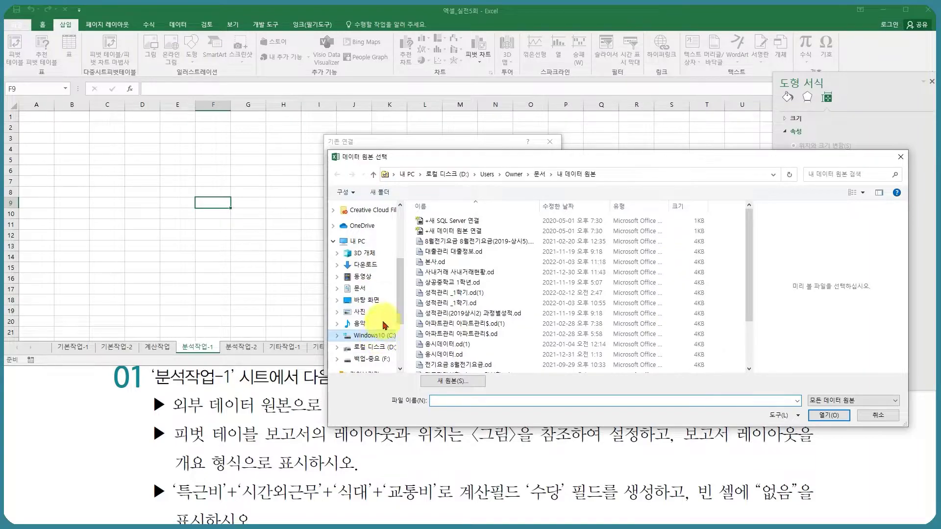
{"action": "double_click", "coordinate": [429, 292]}
{"action": "left_click_drag", "start_coordinate": [431, 164], "coordinate": [365, 106]}
{"action": "scroll", "coordinate": [431, 277], "scroll_direction": "down", "scroll_amount": 4}
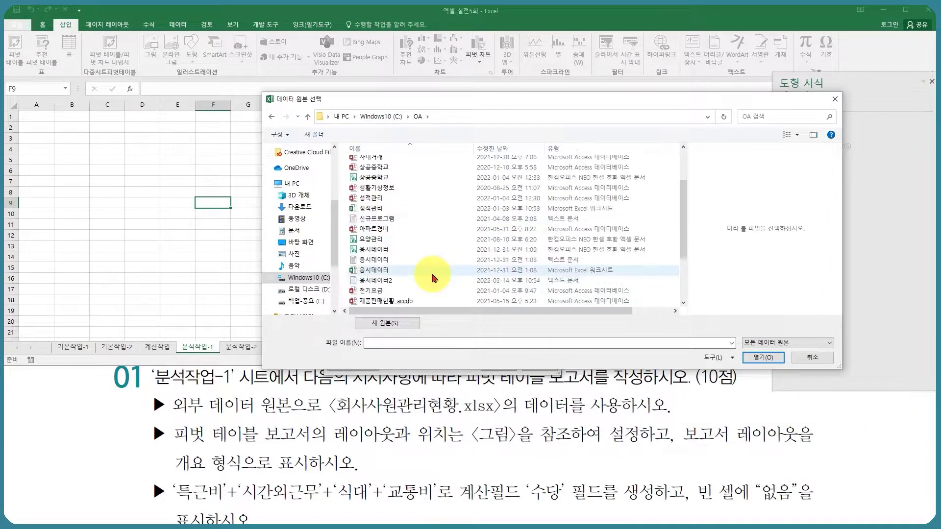
{"action": "left_click", "coordinate": [390, 301]}
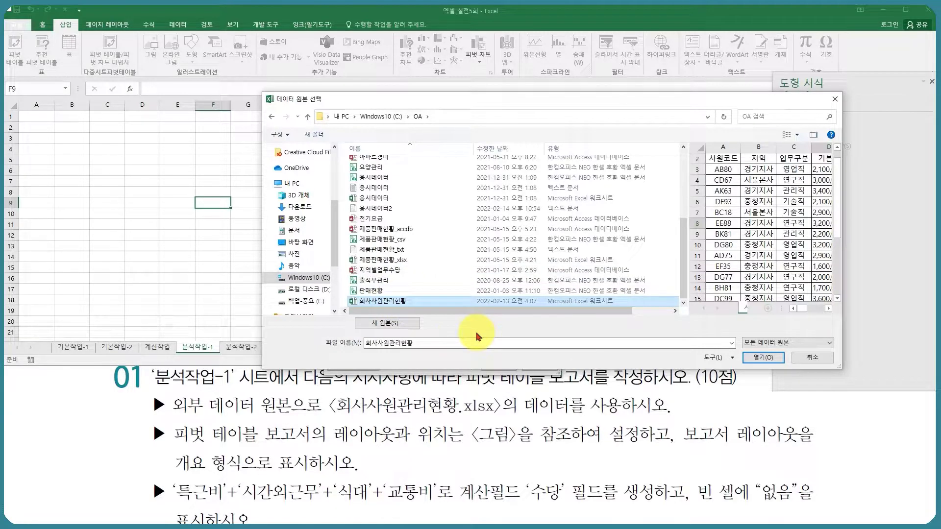
{"action": "left_click", "coordinate": [761, 358]}
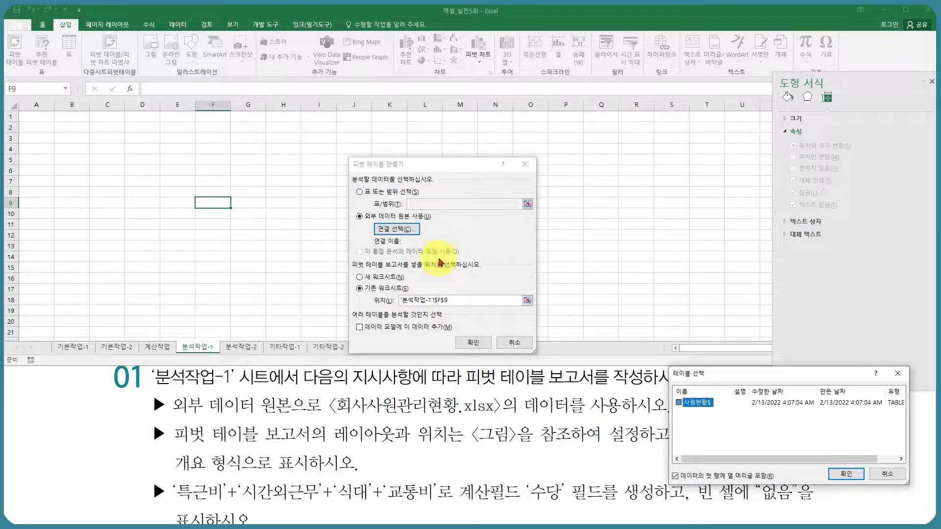
- Use the table 사원현황$ as the source, with its first row containing column headers
{"action": "left_click_drag", "start_coordinate": [730, 381], "coordinate": [603, 127]}
{"action": "left_click", "coordinate": [692, 127]}
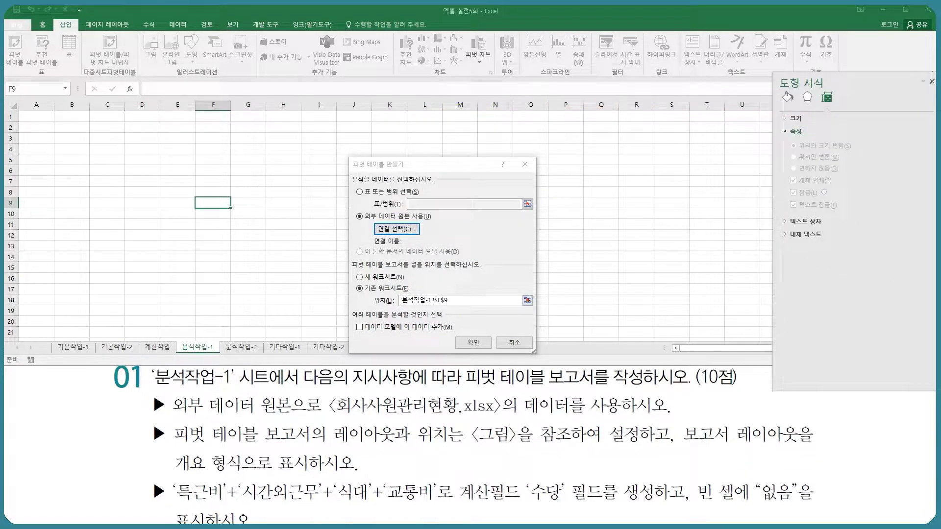
{"action": "left_click_drag", "start_coordinate": [754, 149], "coordinate": [542, 232]}
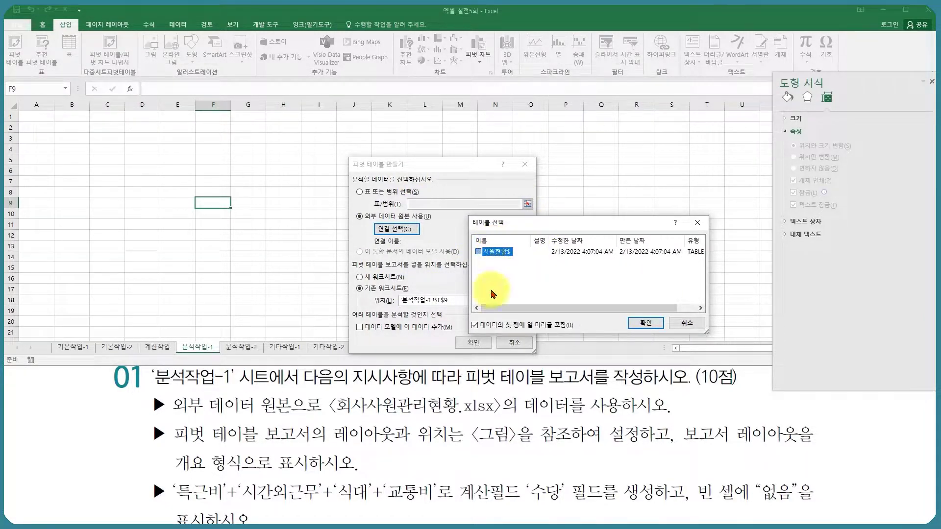
{"action": "left_click", "coordinate": [643, 324]}
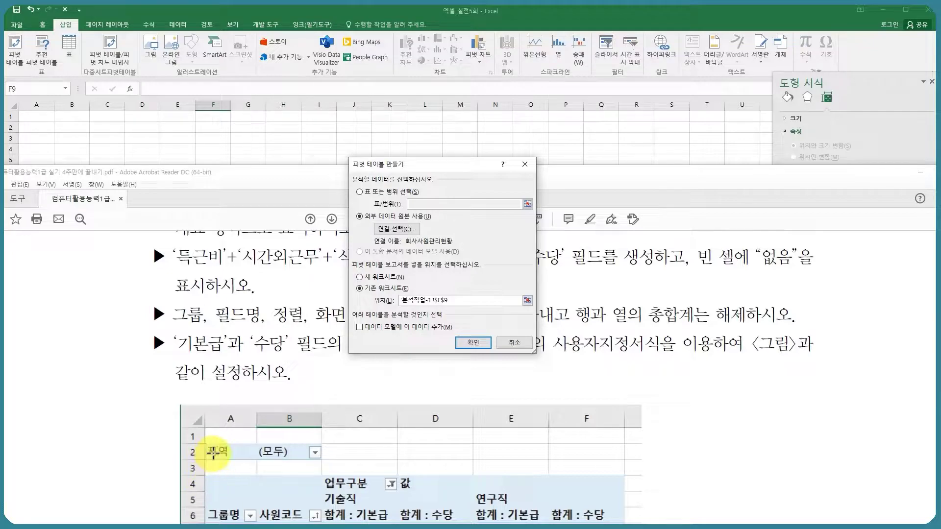
- Set the pivot table's location to cell A4 of the existing sheet 분석작업-1 and create it
{"action": "left_click_drag", "start_coordinate": [439, 299], "coordinate": [348, 296]}
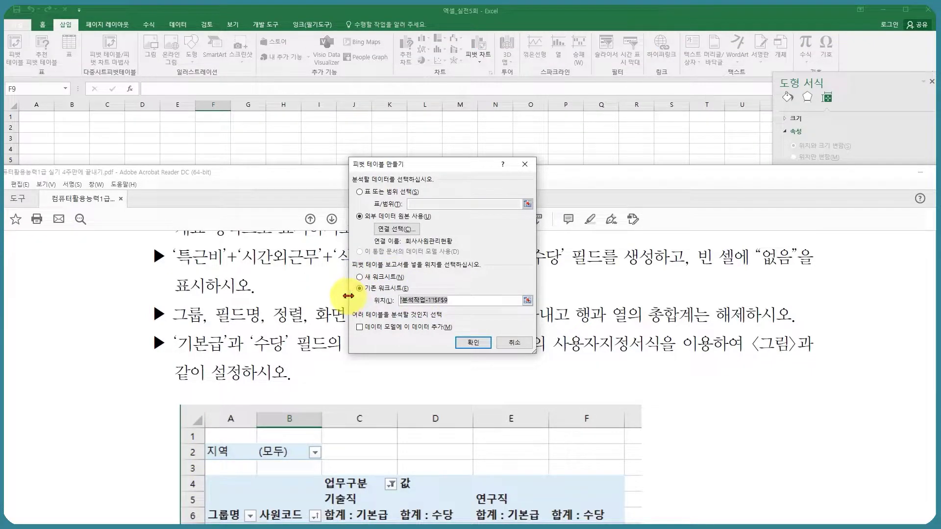
{"action": "left_click", "coordinate": [37, 148]}
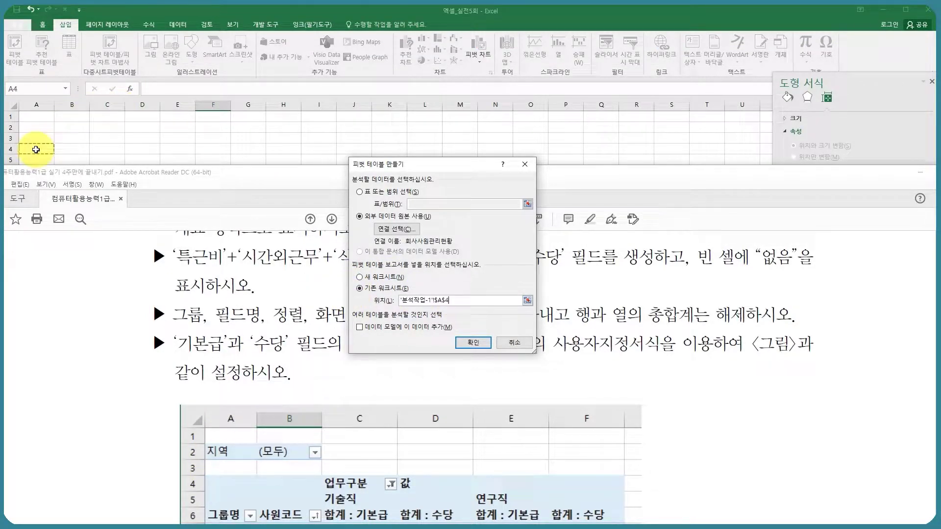
{"action": "left_click", "coordinate": [463, 340]}
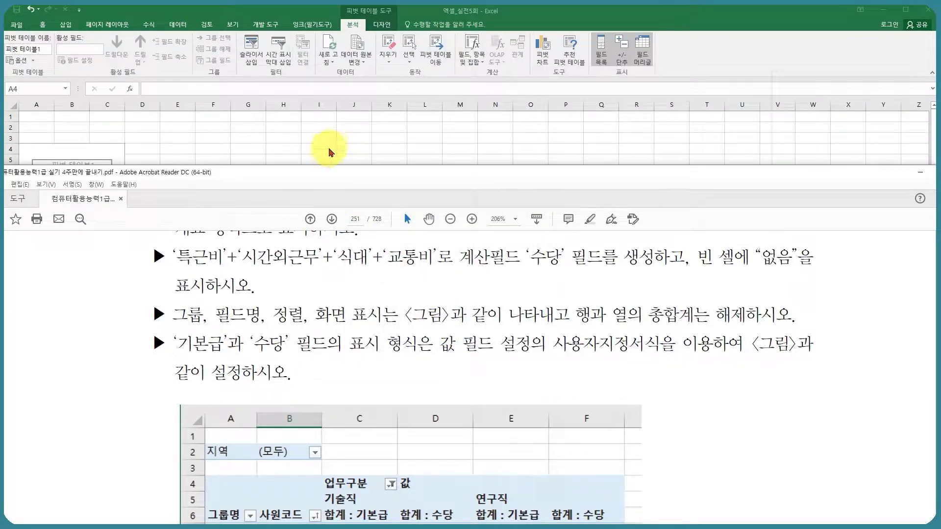
{"action": "left_click", "coordinate": [75, 231]}
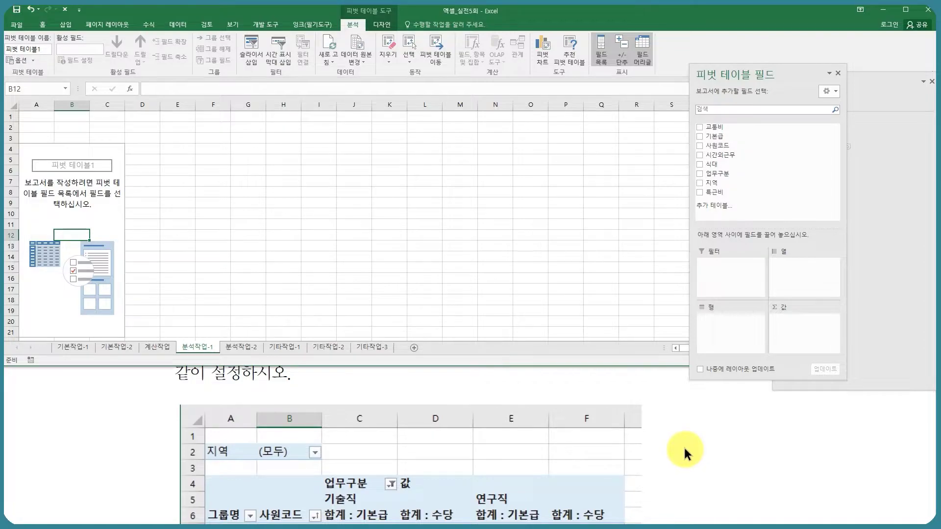
- Lay out the pivot table with 지역 as filter, 사원코드 in rows, 업무구분 in columns and 기본급 in values
{"action": "scroll", "coordinate": [684, 446], "scroll_direction": "down", "scroll_amount": 3}
{"action": "left_click", "coordinate": [69, 248]}
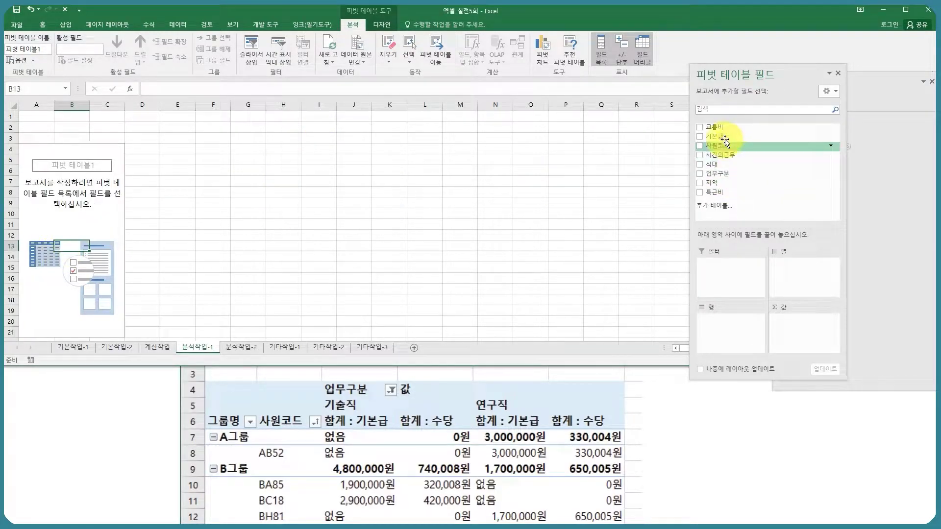
{"action": "left_click_drag", "start_coordinate": [712, 182], "coordinate": [717, 275]}
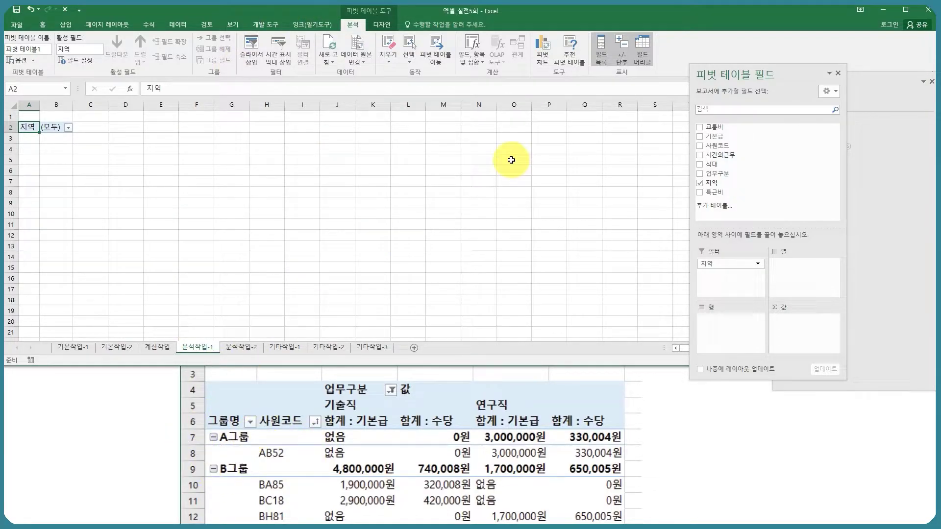
{"action": "left_click_drag", "start_coordinate": [717, 146], "coordinate": [727, 331]}
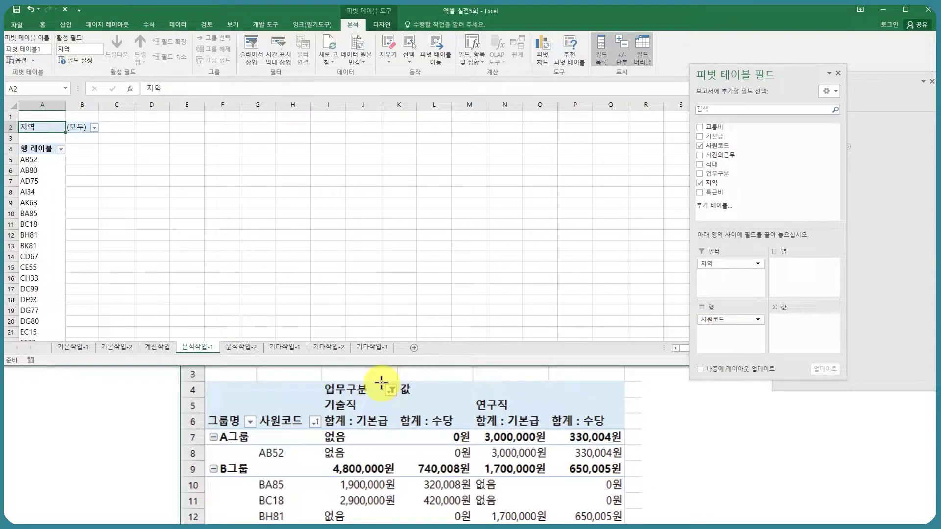
{"action": "left_click_drag", "start_coordinate": [718, 174], "coordinate": [794, 265]}
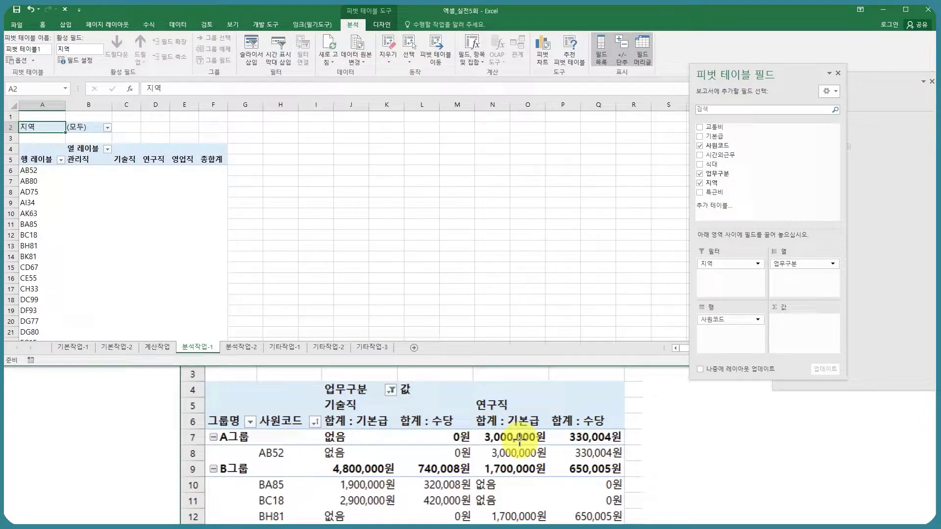
{"action": "left_click_drag", "start_coordinate": [727, 142], "coordinate": [803, 338]}
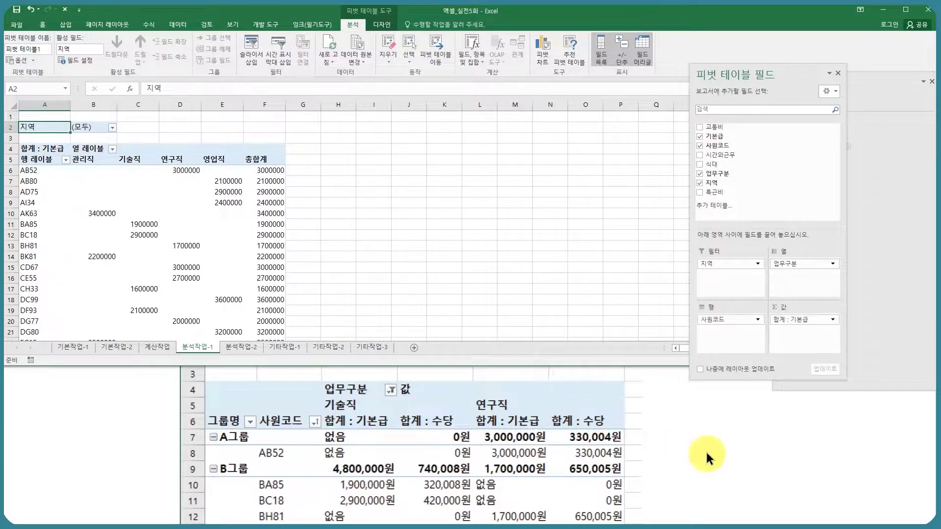
- Change the pivot table's report layout to outline form
{"action": "scroll", "coordinate": [730, 458], "scroll_direction": "up", "scroll_amount": 5}
{"action": "left_click_drag", "start_coordinate": [374, 365], "coordinate": [387, 327]}
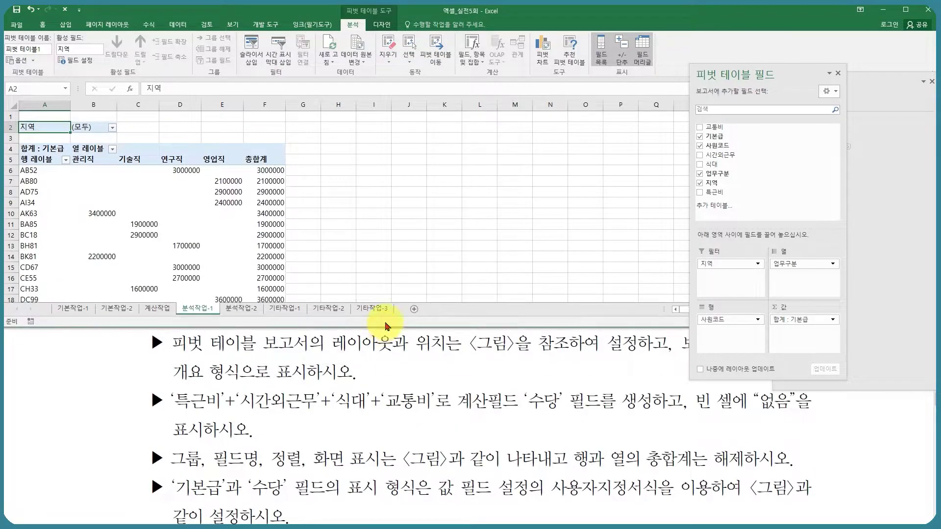
{"action": "left_click_drag", "start_coordinate": [716, 73], "coordinate": [685, 82]}
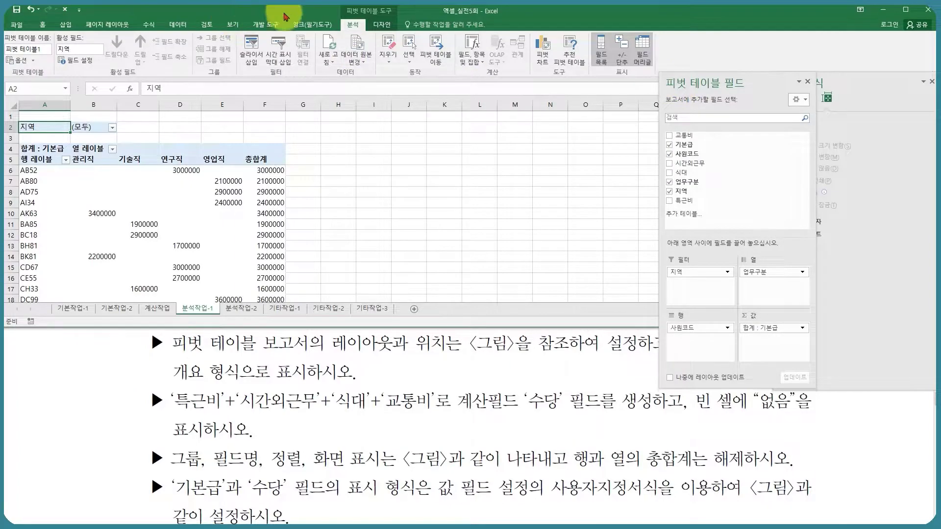
{"action": "left_click", "coordinate": [381, 25]}
{"action": "left_click", "coordinate": [63, 55]}
{"action": "left_click", "coordinate": [101, 99]}
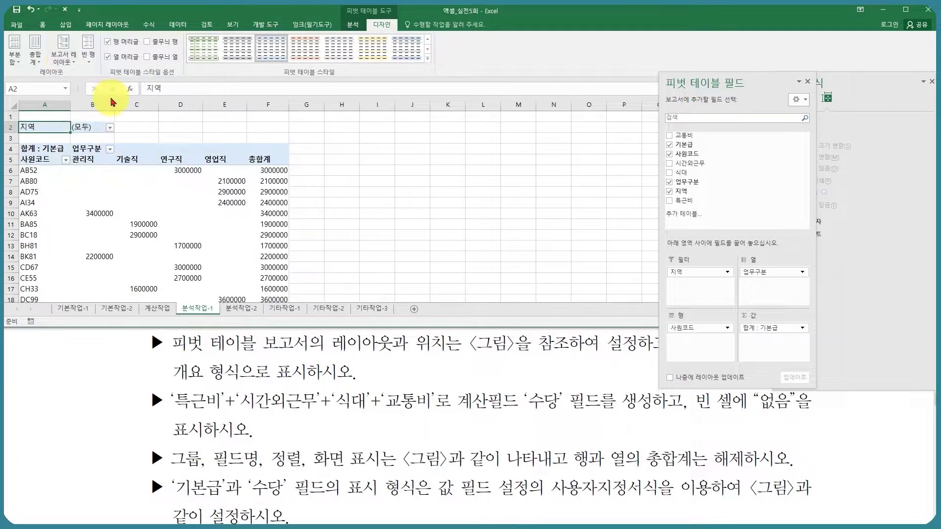
- Start a new calculated field in the pivot table and name it 수당
{"action": "left_click_drag", "start_coordinate": [287, 327], "coordinate": [289, 381]}
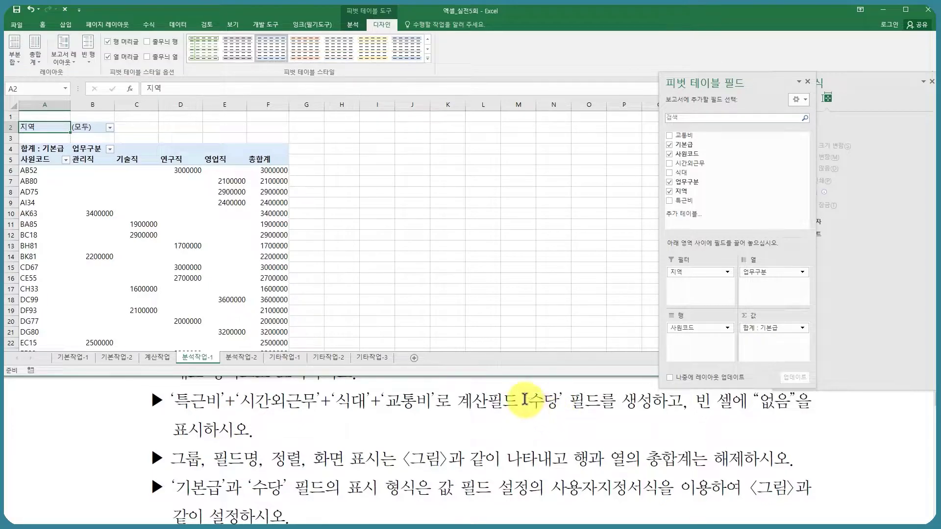
{"action": "left_click", "coordinate": [208, 213]}
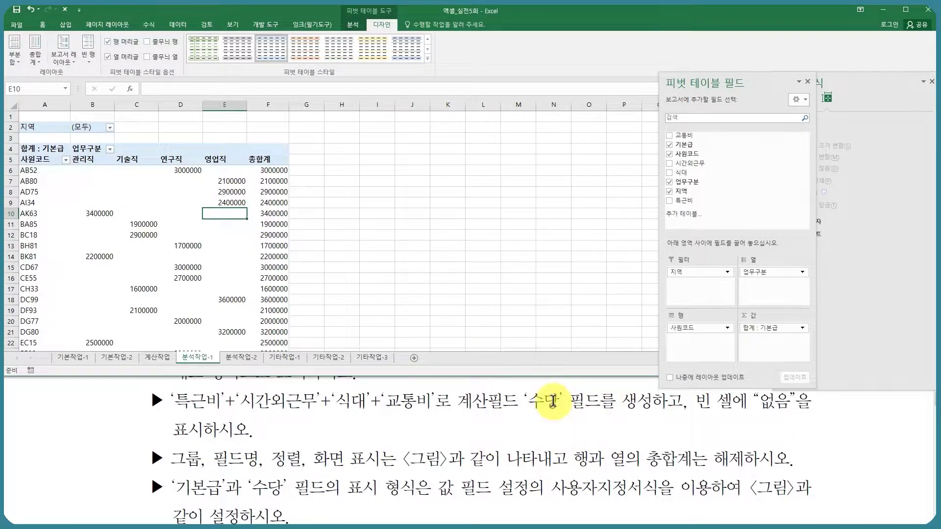
{"action": "left_click_drag", "start_coordinate": [542, 378], "coordinate": [543, 341]}
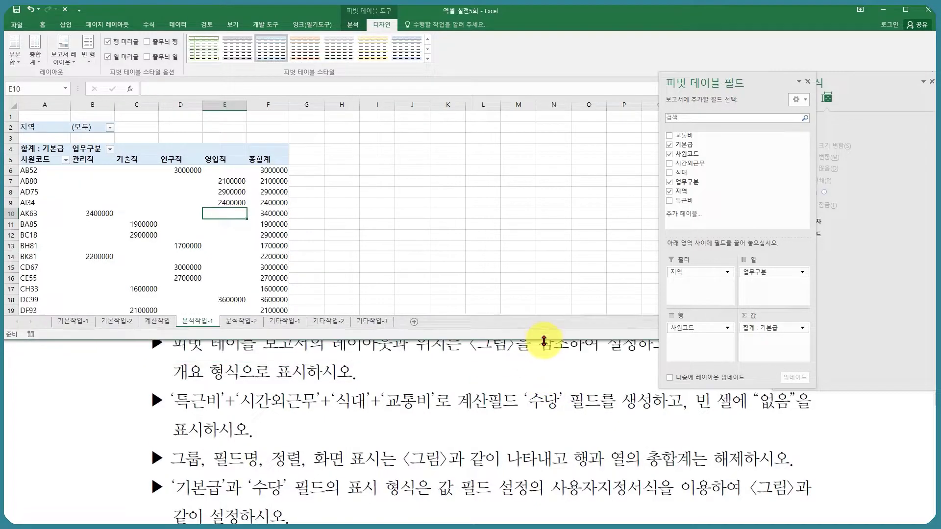
{"action": "left_click", "coordinate": [615, 414]}
{"action": "scroll", "coordinate": [615, 414], "scroll_direction": "down", "scroll_amount": 5}
{"action": "left_click", "coordinate": [245, 126]}
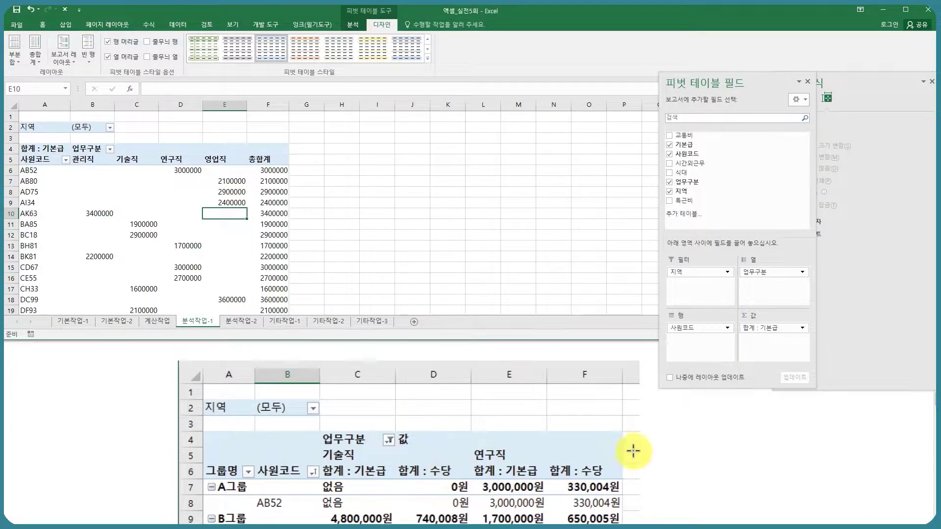
{"action": "scroll", "coordinate": [677, 462], "scroll_direction": "up", "scroll_amount": 5}
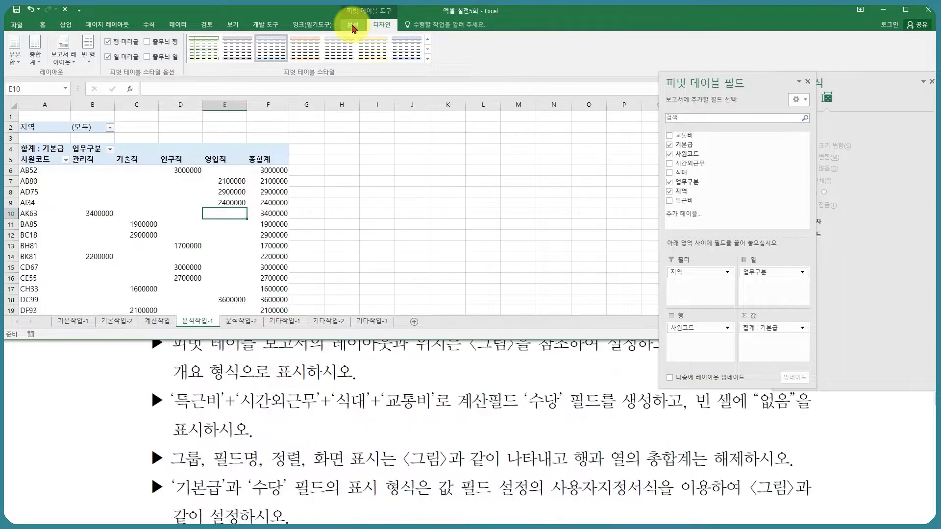
{"action": "left_click", "coordinate": [352, 24]}
{"action": "left_click", "coordinate": [475, 58]}
{"action": "left_click", "coordinate": [480, 72]}
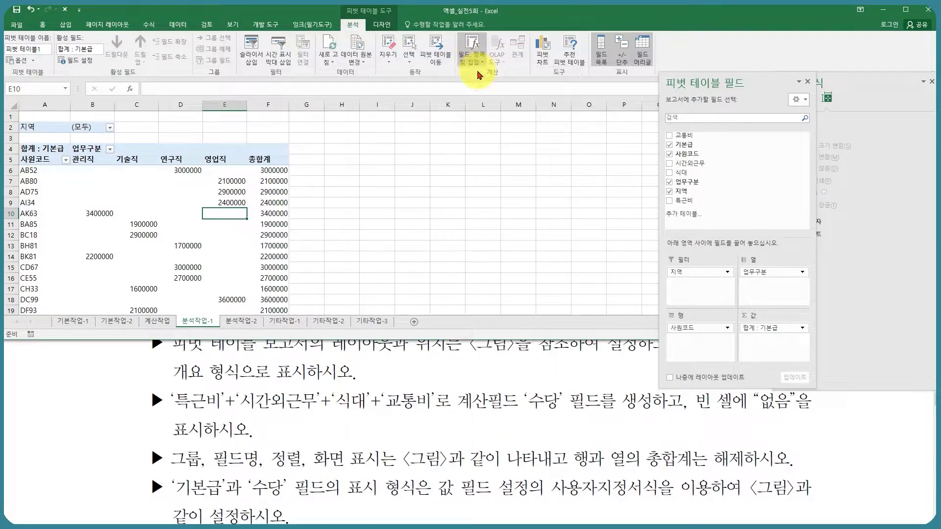
{"action": "key", "text": "BackSpace"}
{"action": "key", "text": "BackSpace"}
{"action": "key", "text": "BackSpace"}
{"action": "type", "text": "수당"}
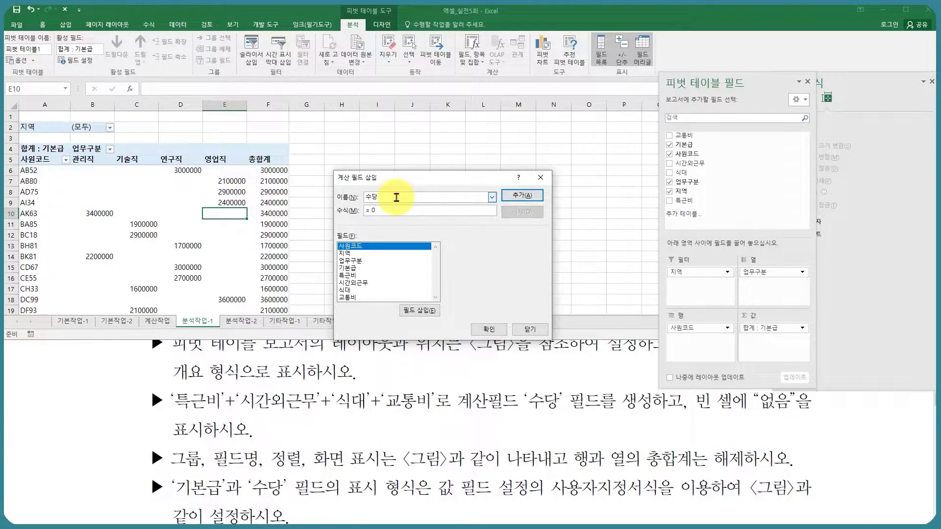
- Define the 수당 field's formula as 특근비+시간외근무+식대+교통비 and add it to the pivot table
{"action": "left_click", "coordinate": [372, 211]}
{"action": "key", "text": "BackSpace"}
{"action": "key", "text": "BackSpace"}
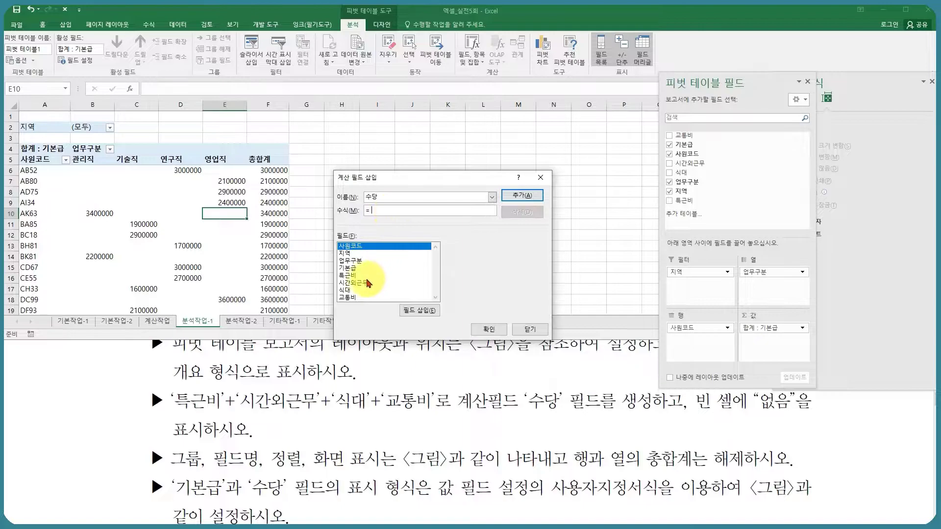
{"action": "double_click", "coordinate": [350, 276]}
{"action": "type", "text": "+"}
{"action": "double_click", "coordinate": [363, 283]}
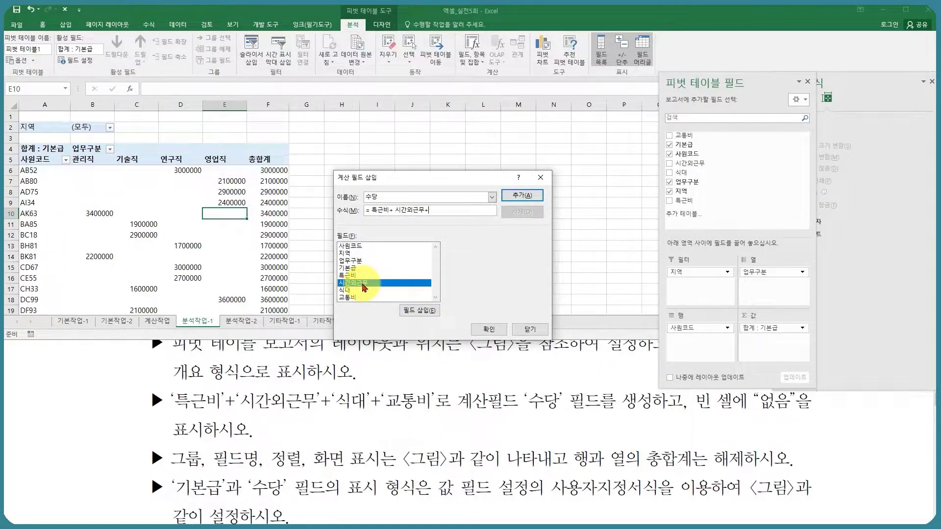
{"action": "left_click", "coordinate": [350, 291]}
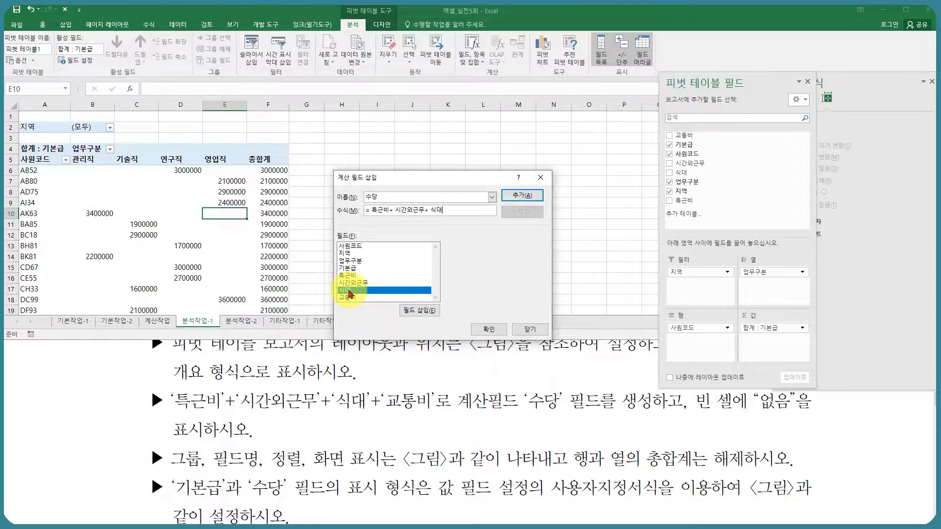
{"action": "left_click", "coordinate": [350, 298]}
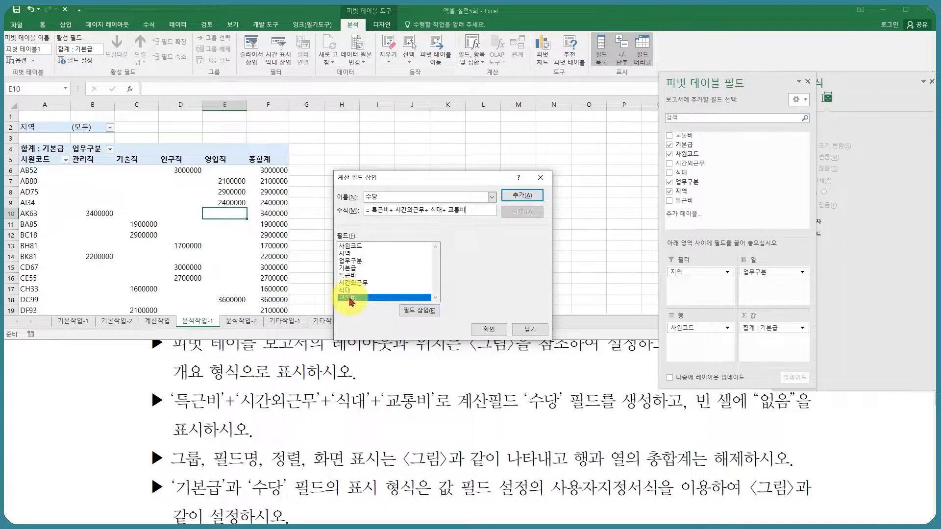
{"action": "left_click", "coordinate": [487, 329]}
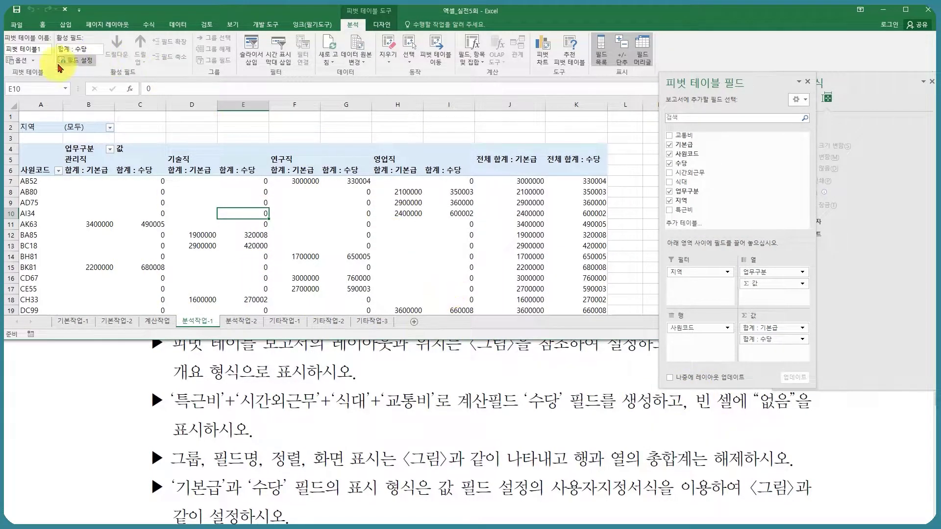
- Set the pivot table options to show 없음 in empty cells
{"action": "left_click", "coordinate": [18, 60]}
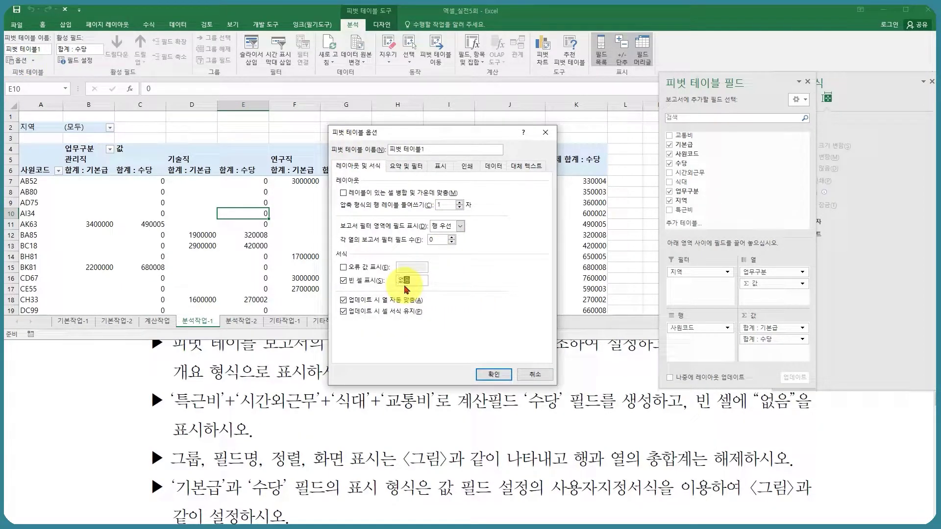
{"action": "key", "text": "Return"}
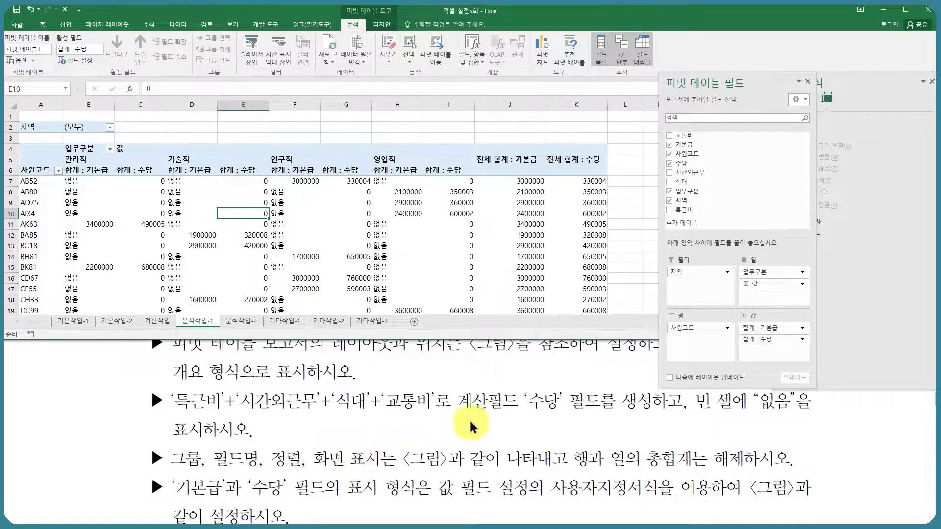
- Group the employee codes AB52 through AK63 in the pivot table rows
{"action": "left_click", "coordinate": [504, 405]}
{"action": "scroll", "coordinate": [503, 406], "scroll_direction": "down", "scroll_amount": 5}
{"action": "left_click", "coordinate": [363, 141]}
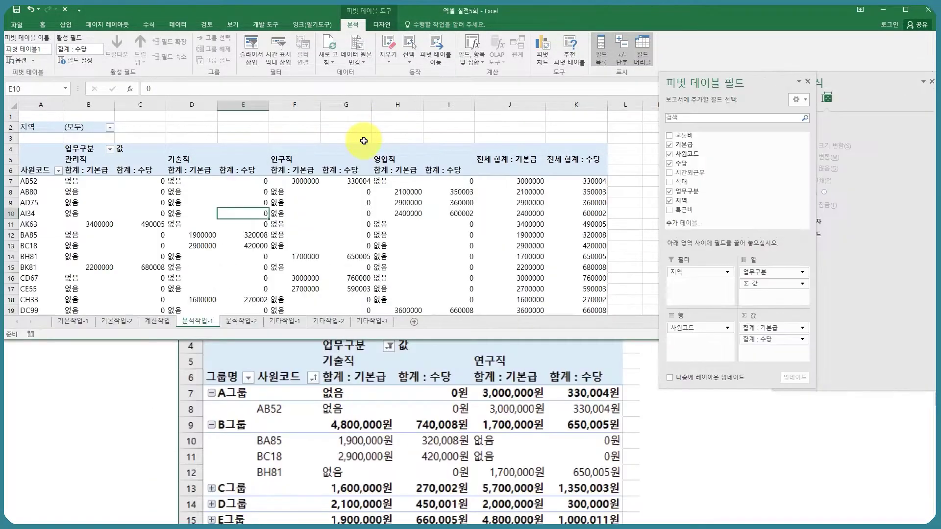
{"action": "left_click", "coordinate": [41, 182]}
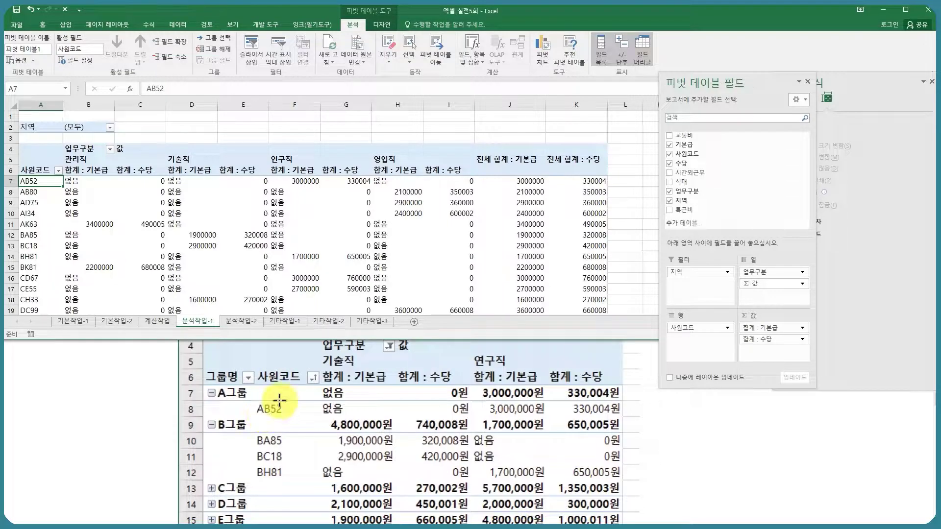
{"action": "left_click_drag", "start_coordinate": [46, 185], "coordinate": [49, 219]}
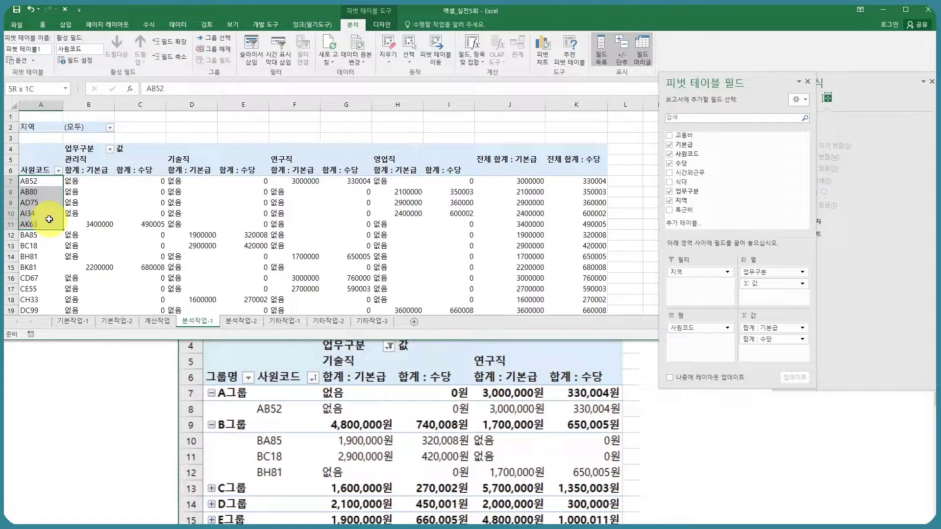
{"action": "right_click", "coordinate": [50, 218]}
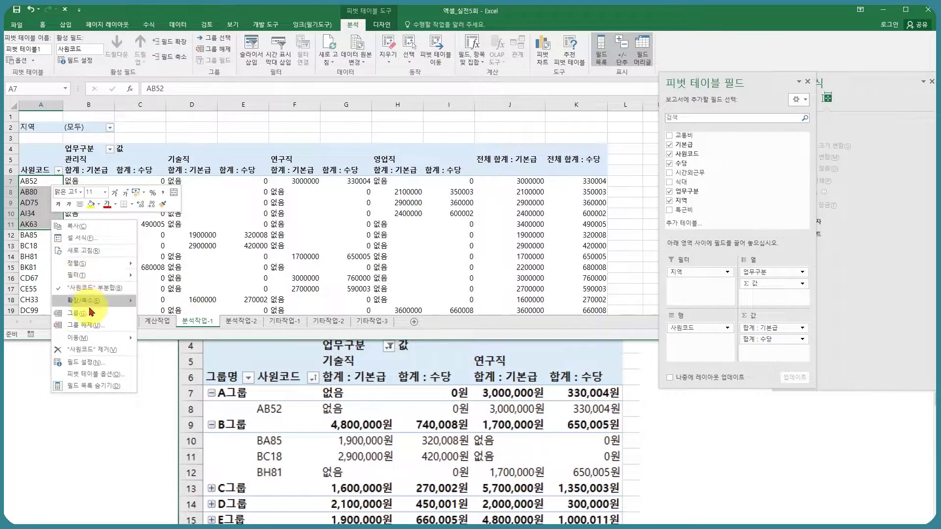
{"action": "left_click", "coordinate": [91, 314]}
- Group the employee codes BA85 through BK81 in the pivot table rows
{"action": "scroll", "coordinate": [73, 245], "scroll_direction": "down", "scroll_amount": 2}
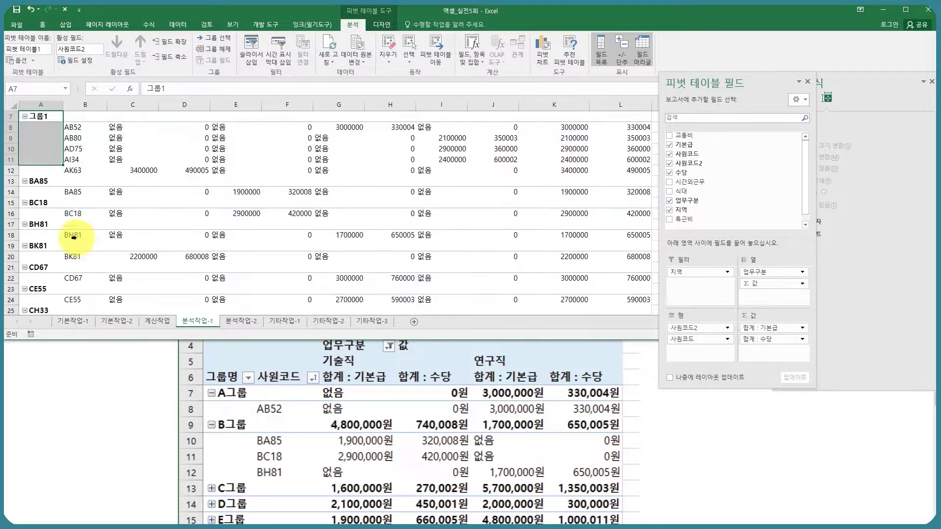
{"action": "left_click_drag", "start_coordinate": [39, 182], "coordinate": [43, 244]}
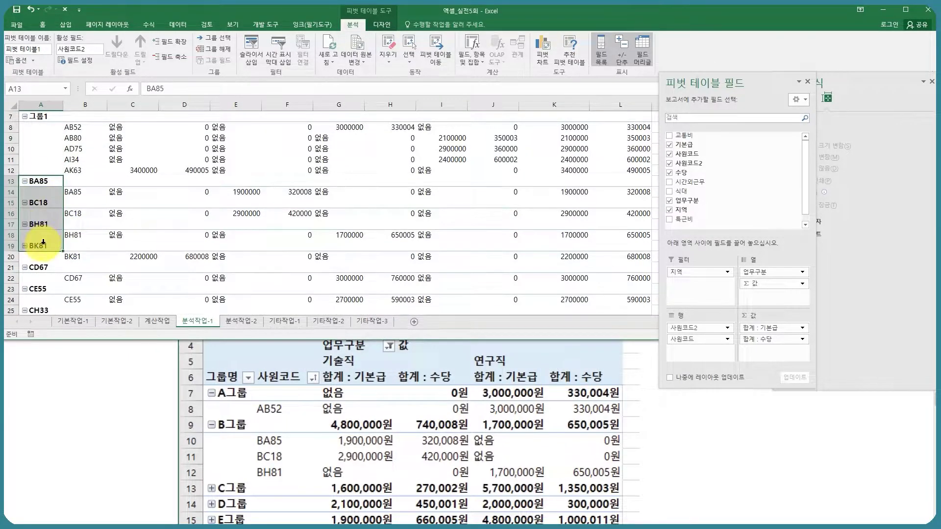
{"action": "right_click", "coordinate": [43, 241]}
{"action": "left_click", "coordinate": [88, 338]}
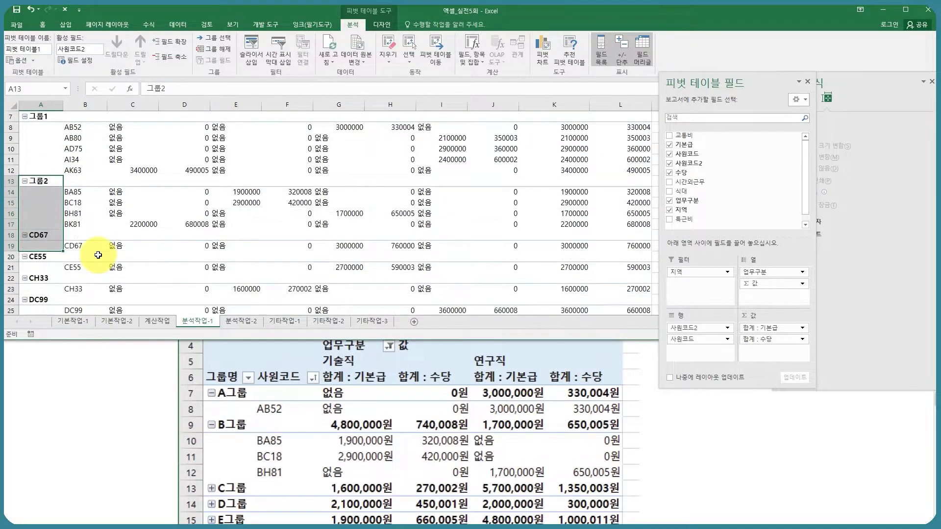
- Group the employee codes CD67 through CH33 in the pivot table rows
{"action": "scroll", "coordinate": [98, 255], "scroll_direction": "down", "scroll_amount": 2}
{"action": "left_click_drag", "start_coordinate": [81, 182], "coordinate": [78, 224]}
{"action": "right_click", "coordinate": [79, 225]}
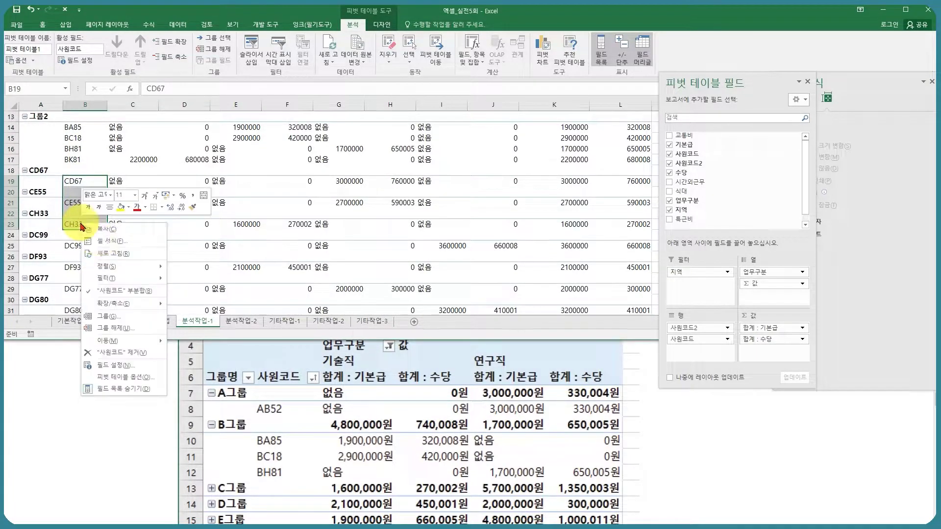
{"action": "left_click", "coordinate": [109, 318]}
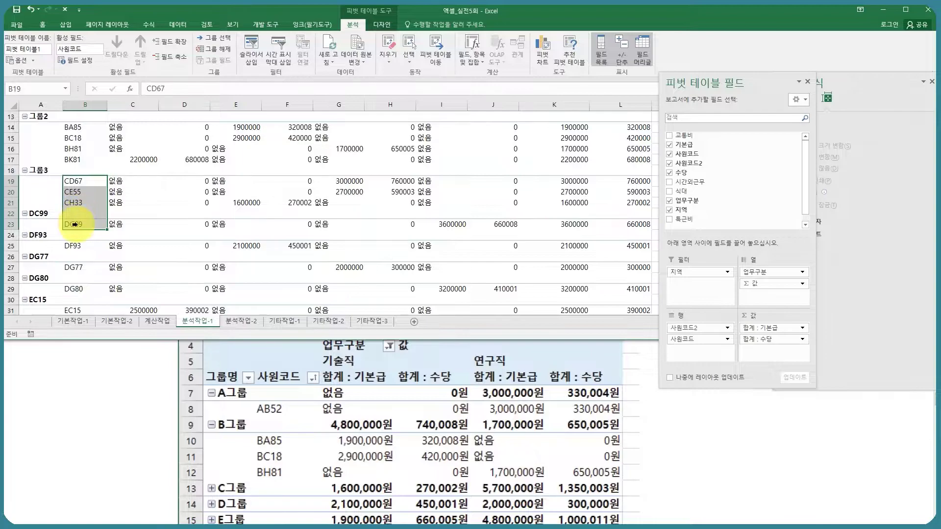
- Group the employee codes DC99 through DG80 in the pivot table rows
{"action": "left_click_drag", "start_coordinate": [81, 225], "coordinate": [80, 289]}
{"action": "right_click", "coordinate": [80, 289]}
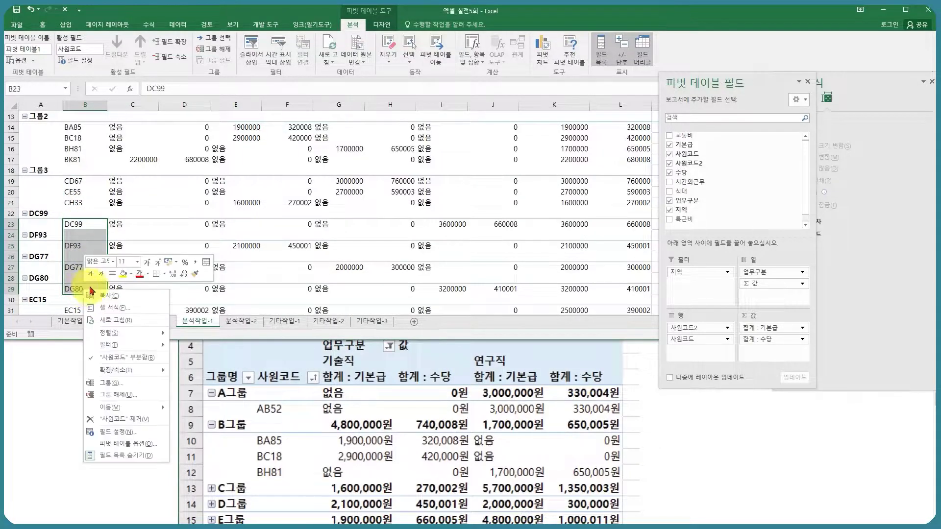
{"action": "left_click", "coordinate": [118, 382]}
- Group the employee codes EE88 through EO90 in the pivot table rows
{"action": "scroll", "coordinate": [83, 177], "scroll_direction": "down", "scroll_amount": 4}
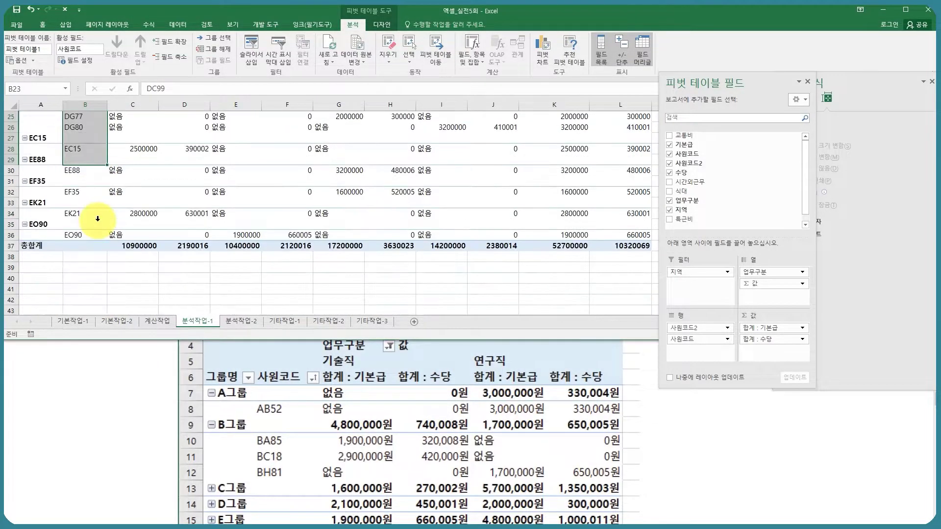
{"action": "left_click_drag", "start_coordinate": [80, 173], "coordinate": [85, 228]}
{"action": "right_click", "coordinate": [78, 191]}
{"action": "key", "text": "Escape"}
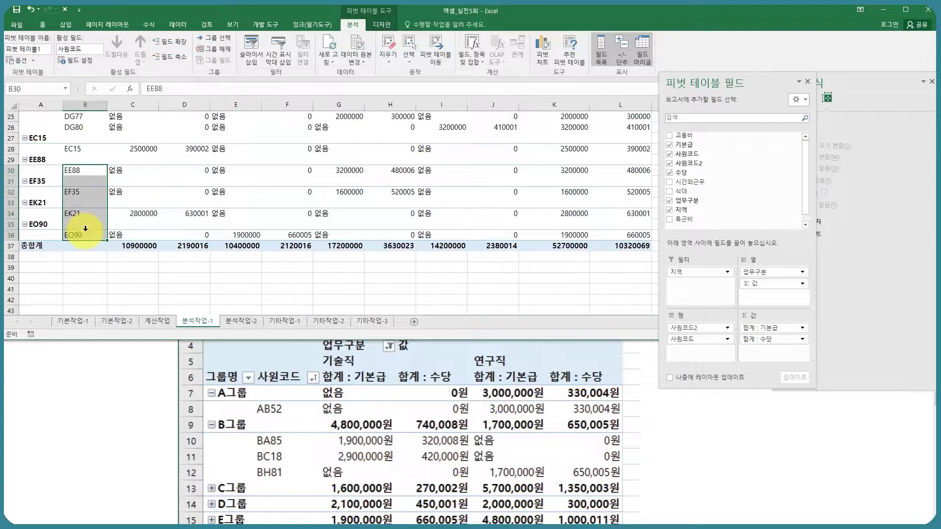
{"action": "right_click", "coordinate": [85, 229]}
{"action": "left_click", "coordinate": [126, 326]}
- Sort the 사원코드 row field in ascending text order
{"action": "scroll", "coordinate": [74, 242], "scroll_direction": "up", "scroll_amount": 6}
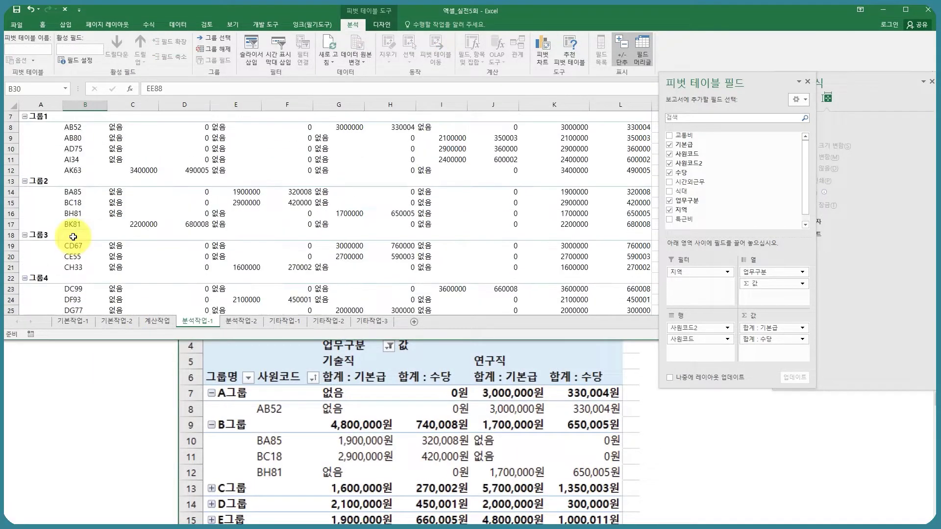
{"action": "scroll", "coordinate": [74, 237], "scroll_direction": "up", "scroll_amount": 2}
{"action": "left_click", "coordinate": [76, 229]}
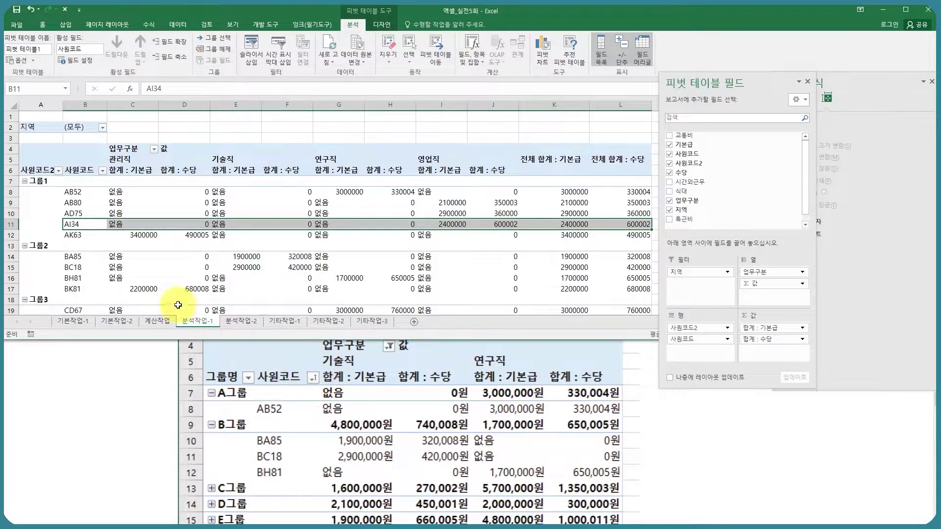
{"action": "left_click", "coordinate": [103, 170]}
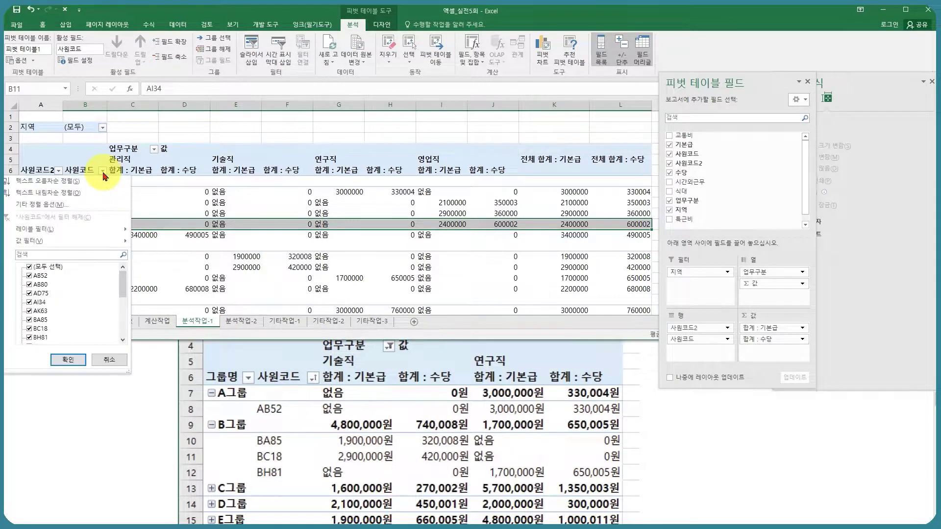
{"action": "left_click", "coordinate": [69, 183]}
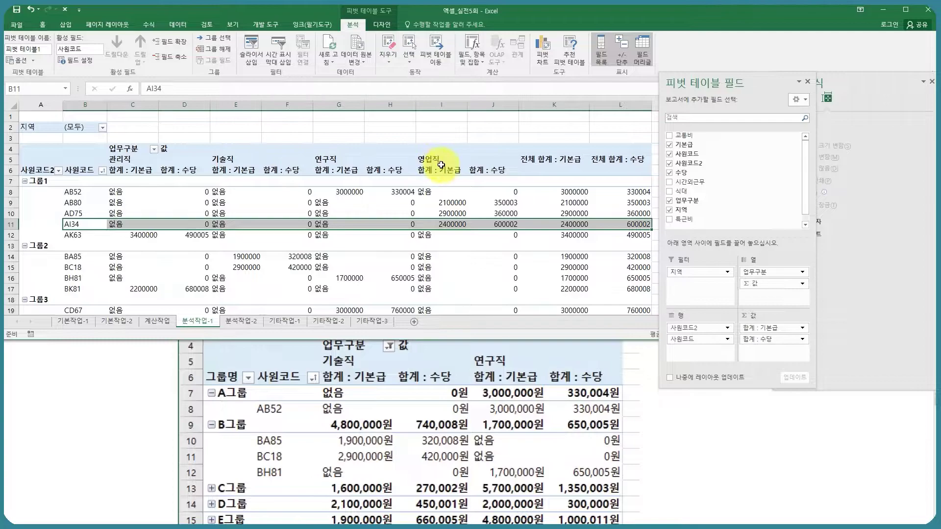
- Filter the 업무구분 column field to show only 기술직 and 연구직
{"action": "left_click", "coordinate": [154, 150]}
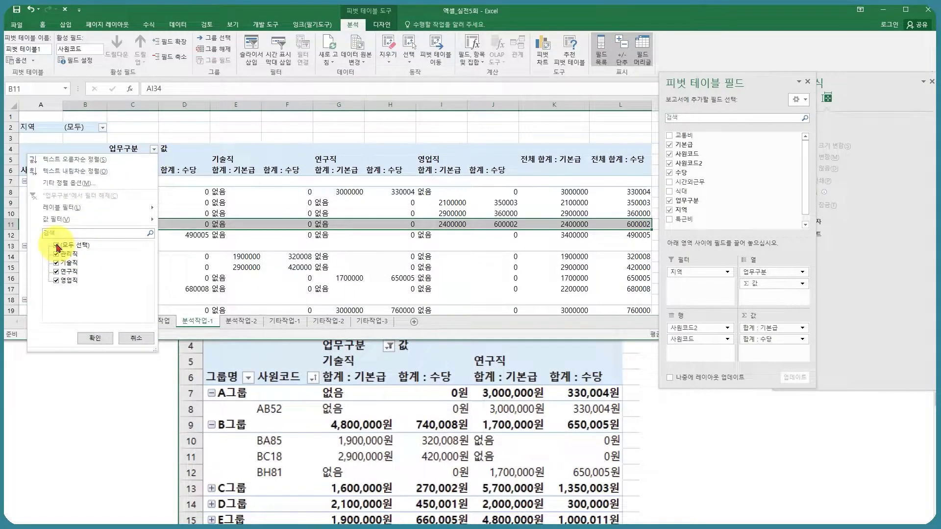
{"action": "left_click", "coordinate": [56, 246]}
{"action": "left_click", "coordinate": [57, 263]}
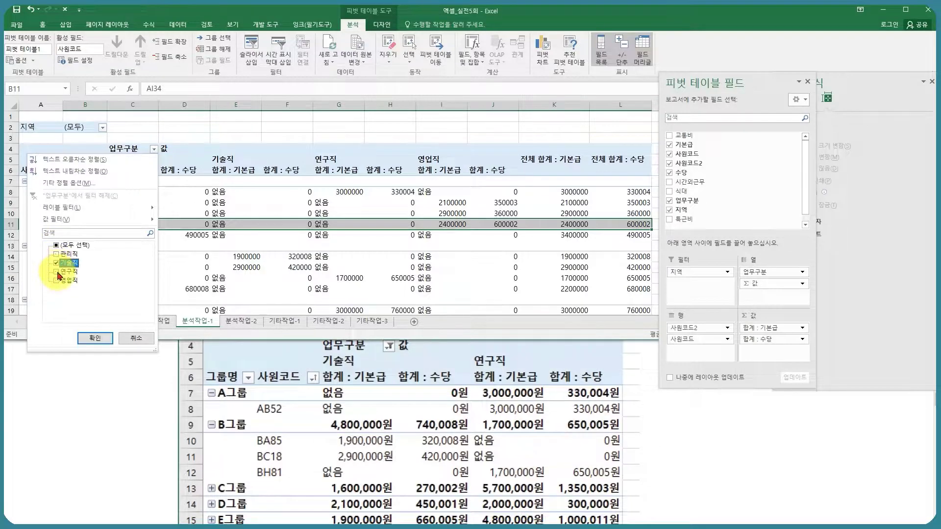
{"action": "left_click", "coordinate": [57, 271]}
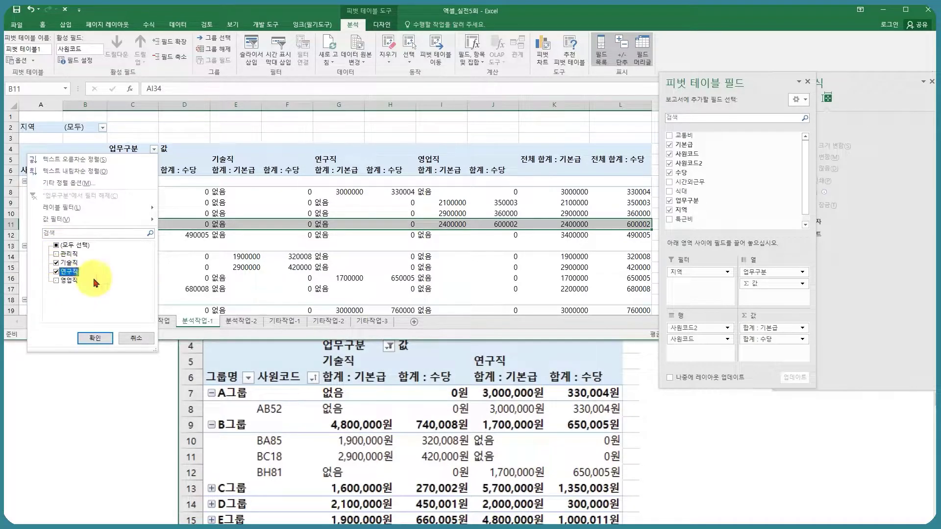
{"action": "left_click", "coordinate": [93, 337]}
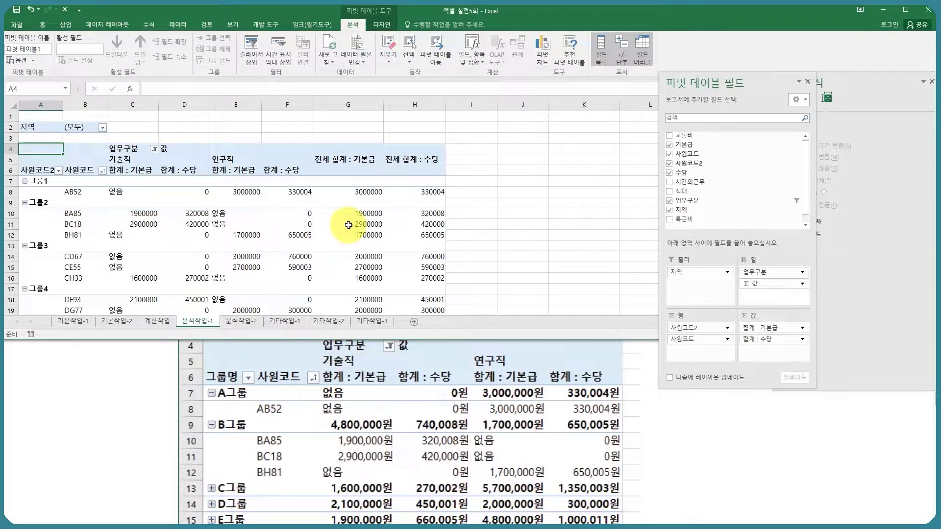
- Apply the custom number format #,##0원 to the 합계 : 기본급 value field
{"action": "mouse_move", "coordinate": [349, 225]}
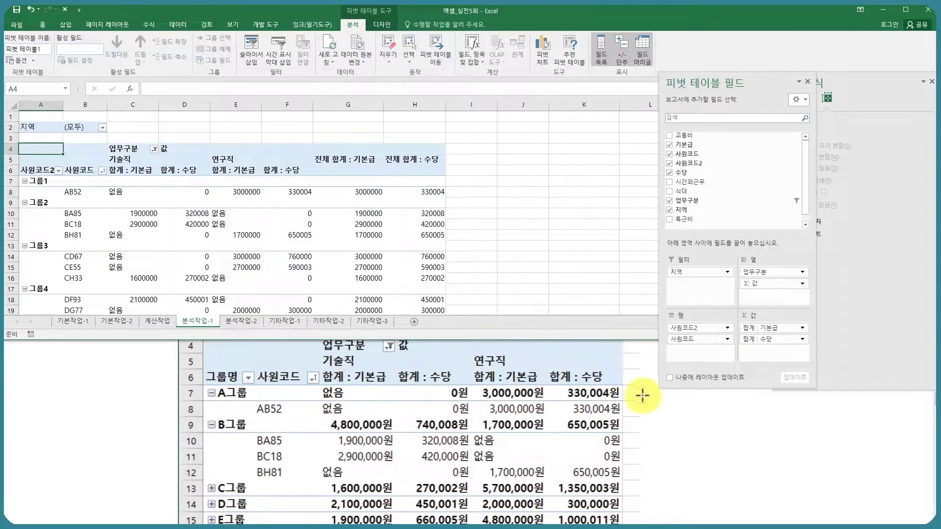
{"action": "scroll", "coordinate": [653, 422], "scroll_direction": "up", "scroll_amount": 5}
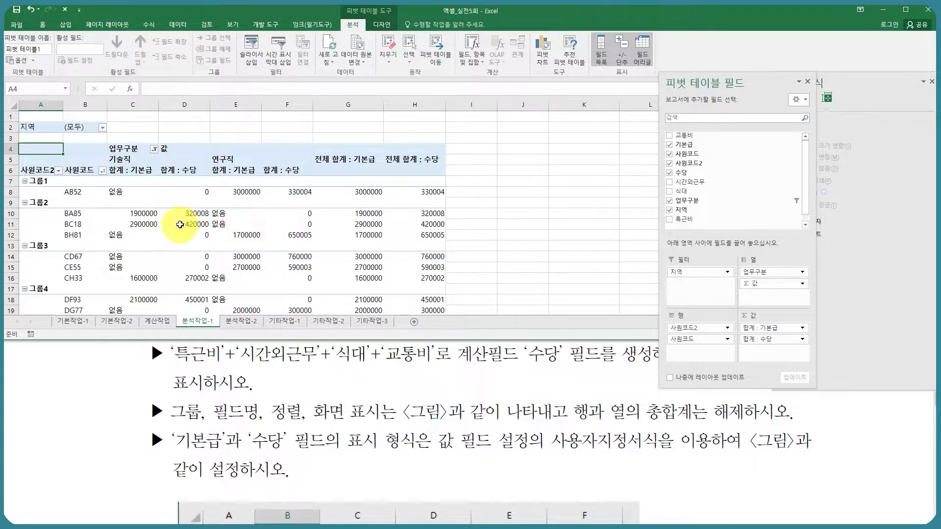
{"action": "left_click", "coordinate": [149, 216]}
{"action": "left_click", "coordinate": [189, 213]}
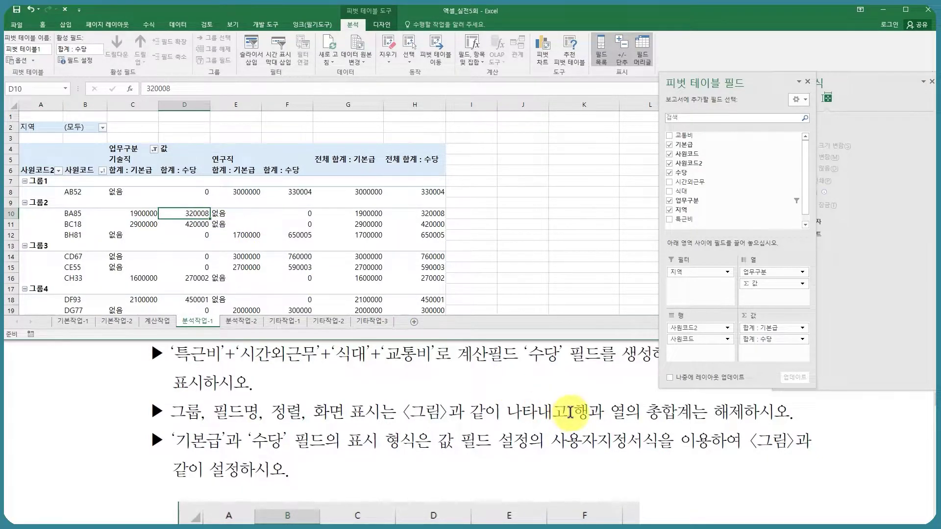
{"action": "scroll", "coordinate": [571, 413], "scroll_direction": "down", "scroll_amount": 5}
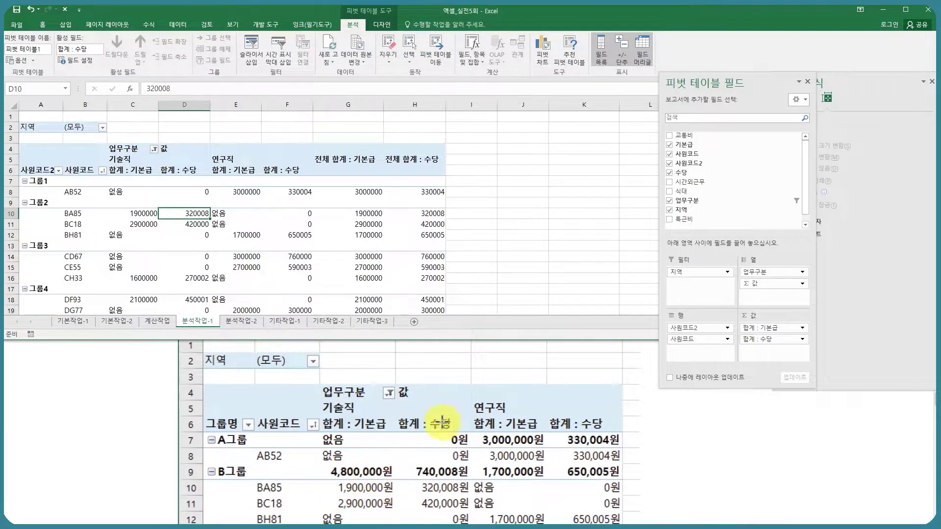
{"action": "right_click", "coordinate": [144, 214]}
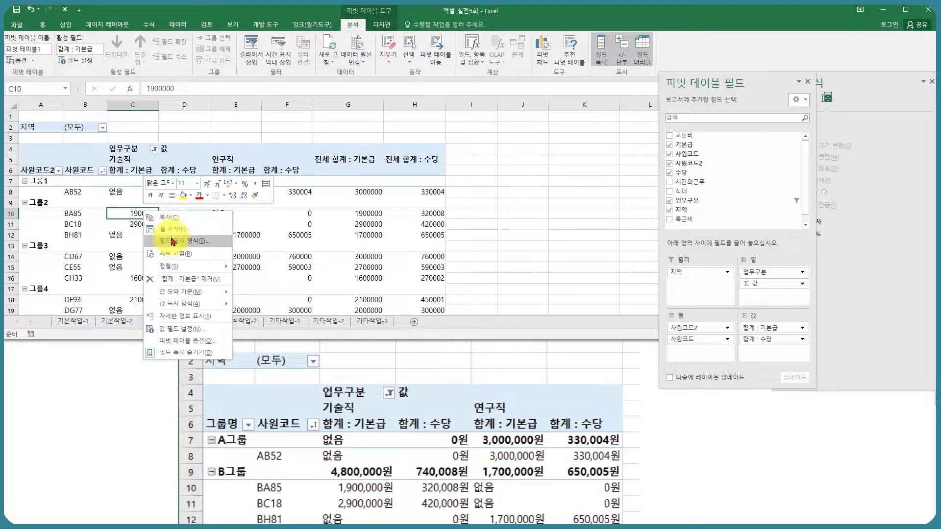
{"action": "left_click", "coordinate": [172, 240]}
{"action": "left_click_drag", "start_coordinate": [141, 113], "coordinate": [383, 108]}
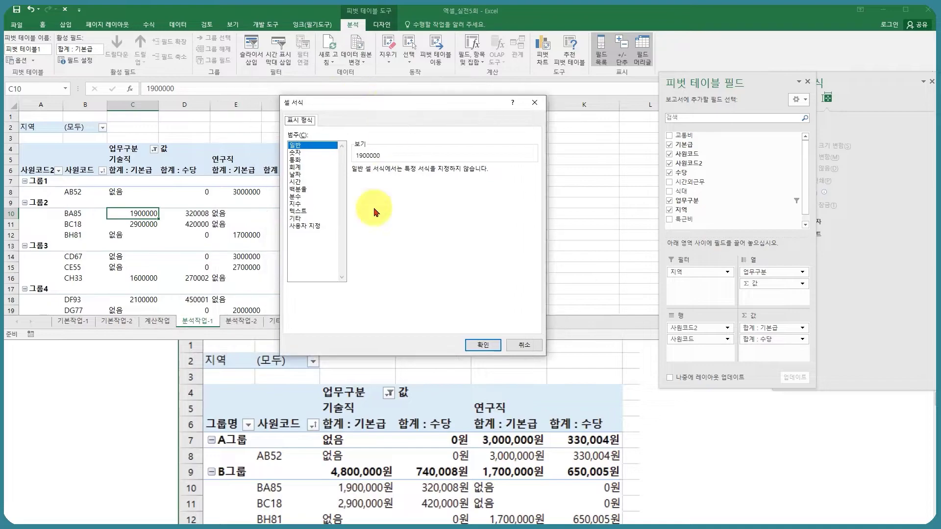
{"action": "left_click", "coordinate": [300, 226]}
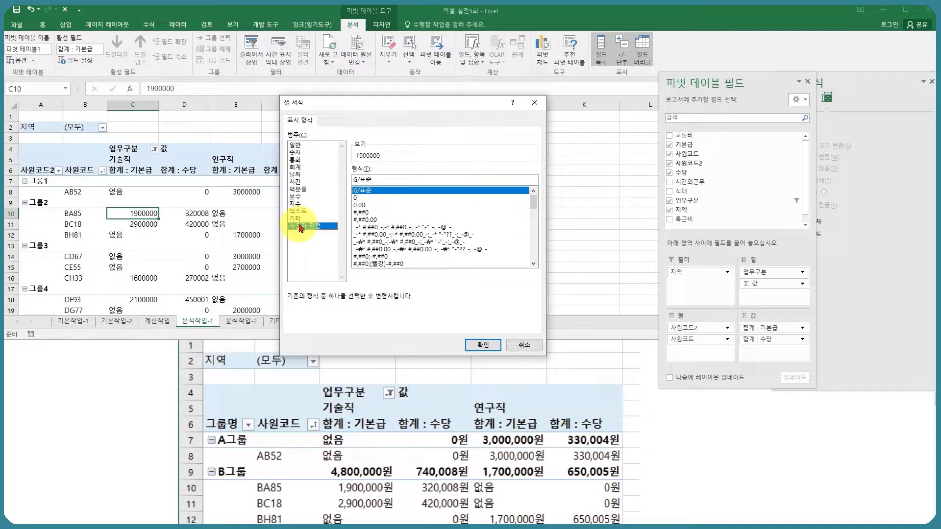
{"action": "left_click", "coordinate": [364, 213]}
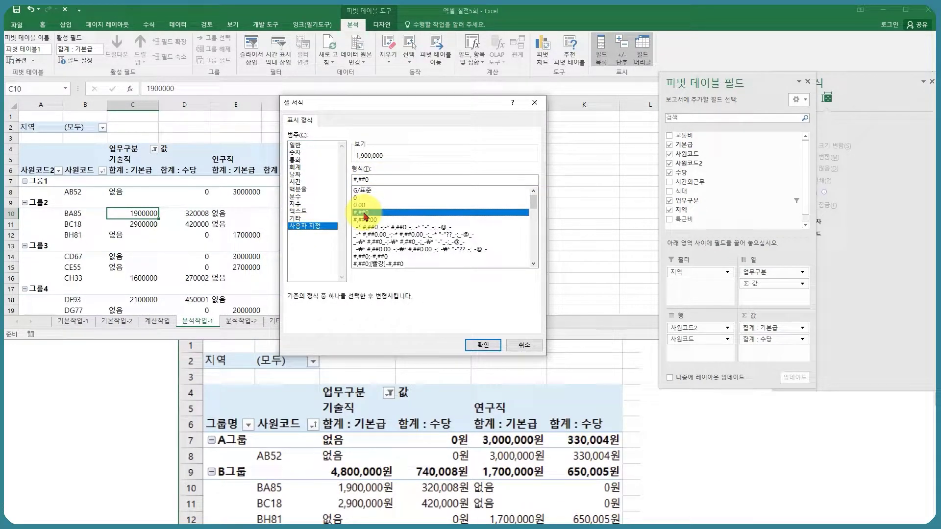
{"action": "type", "text": "우"}
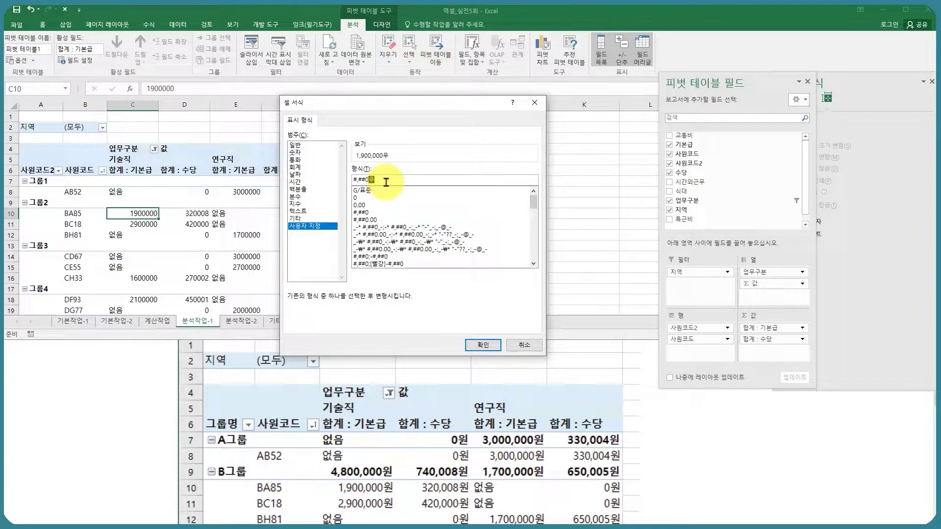
{"action": "key", "text": "Return"}
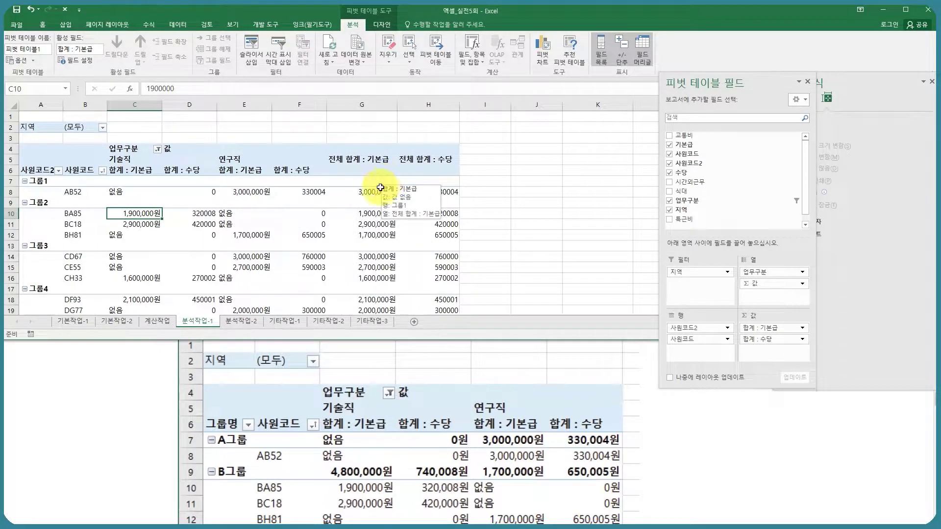
- Apply the custom number format #,##0원 to the 합계 : 수당 value field
{"action": "right_click", "coordinate": [212, 216]}
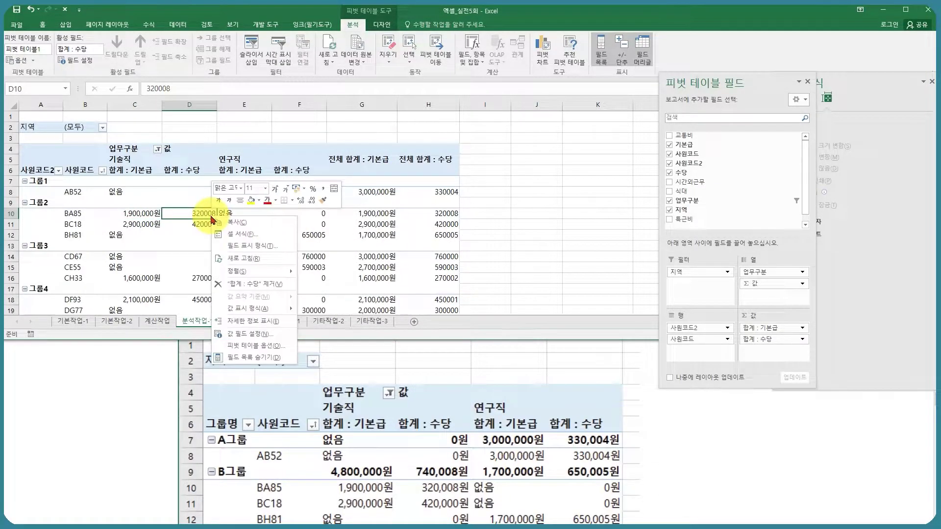
{"action": "left_click", "coordinate": [272, 247]}
{"action": "left_click", "coordinate": [166, 239]}
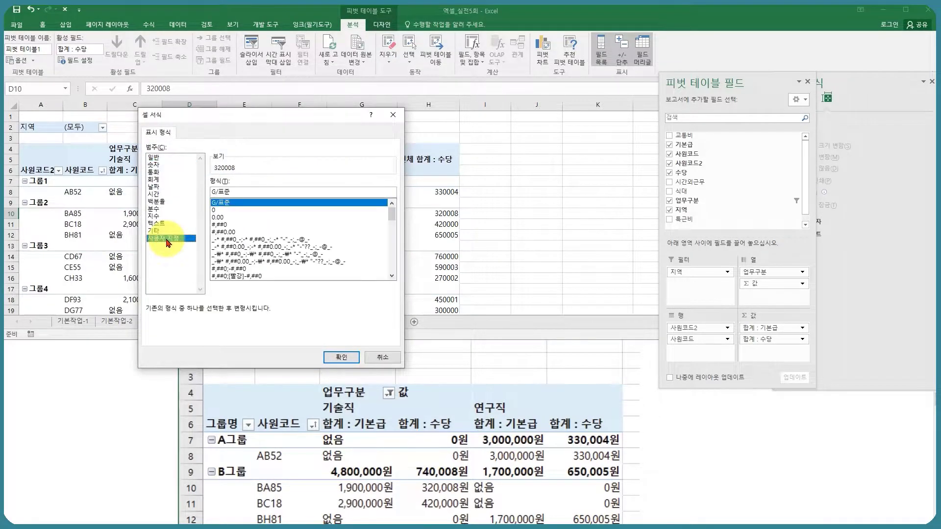
{"action": "left_click", "coordinate": [223, 225]}
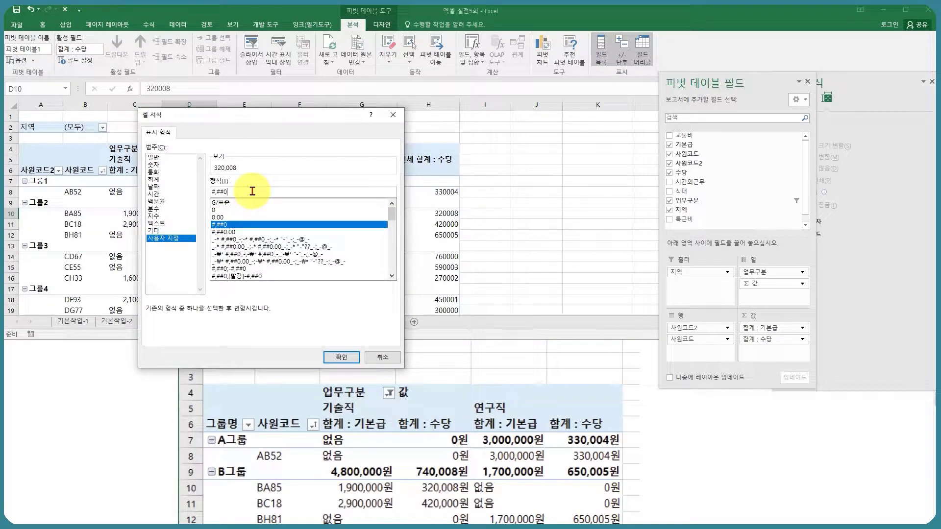
{"action": "type", "text": "우"}
{"action": "key", "text": "Return"}
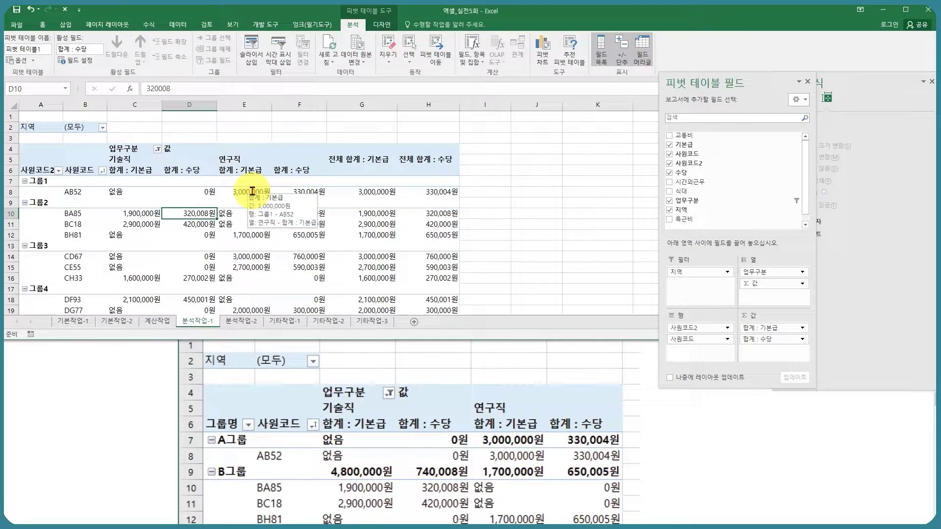
- Rename the row groups 그룹1, 그룹2 and 그룹3 as A그룹, B그룹 and C그룹
{"action": "left_click", "coordinate": [49, 181]}
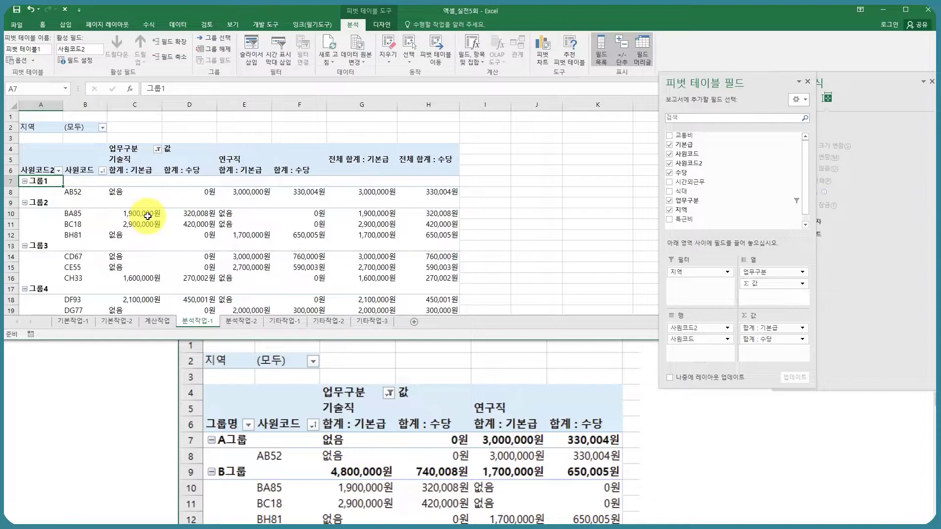
{"action": "mouse_move", "coordinate": [147, 216]}
{"action": "type", "text": "A"}
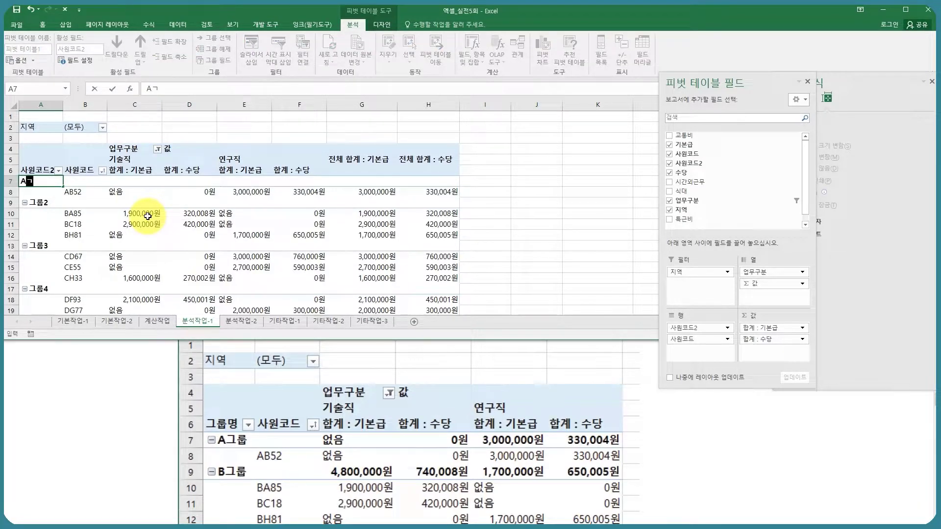
{"action": "left_click", "coordinate": [41, 203]}
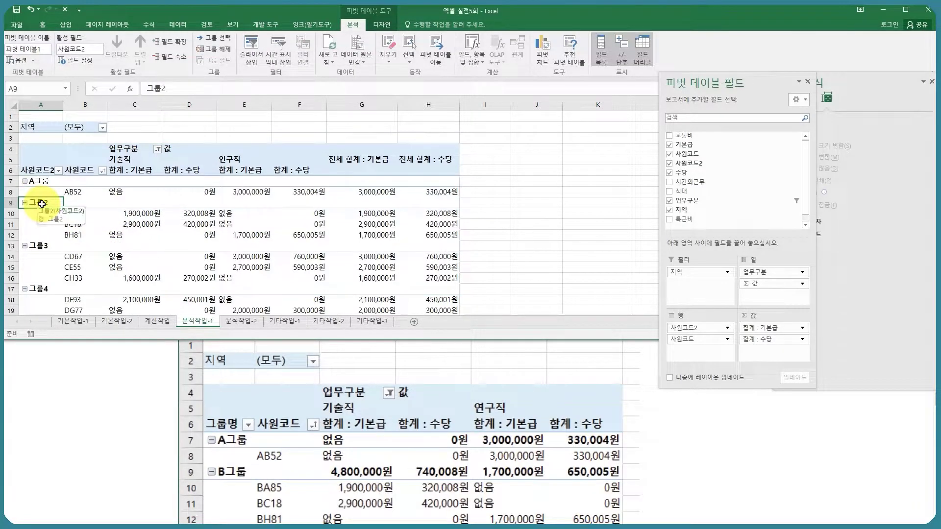
{"action": "type", "text": "Bㄱ"}
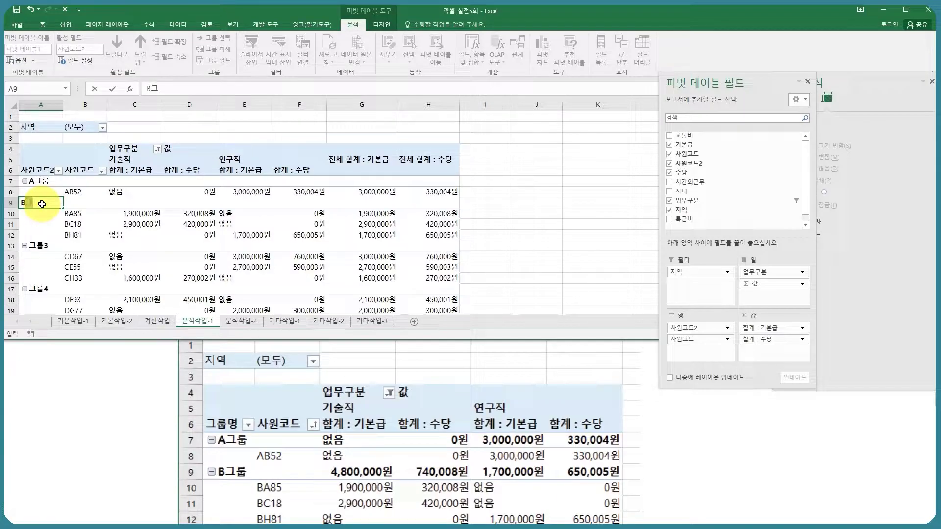
{"action": "left_click", "coordinate": [41, 246]}
{"action": "type", "text": "C"}
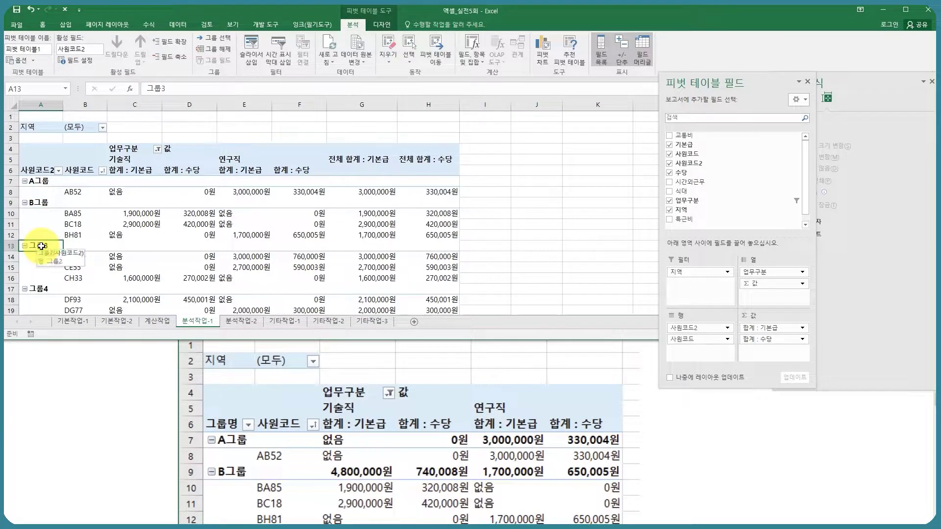
- Rename the row groups 그룹4 and 그룹5 as D그룹 and E그룹
{"action": "scroll", "coordinate": [41, 246], "scroll_direction": "down", "scroll_amount": 2}
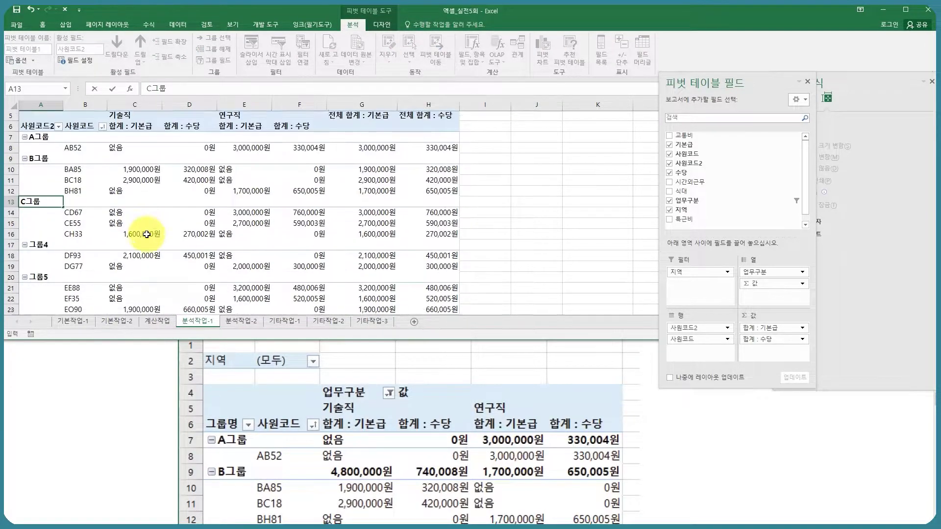
{"action": "left_click", "coordinate": [57, 227]}
{"action": "type", "text": "D"}
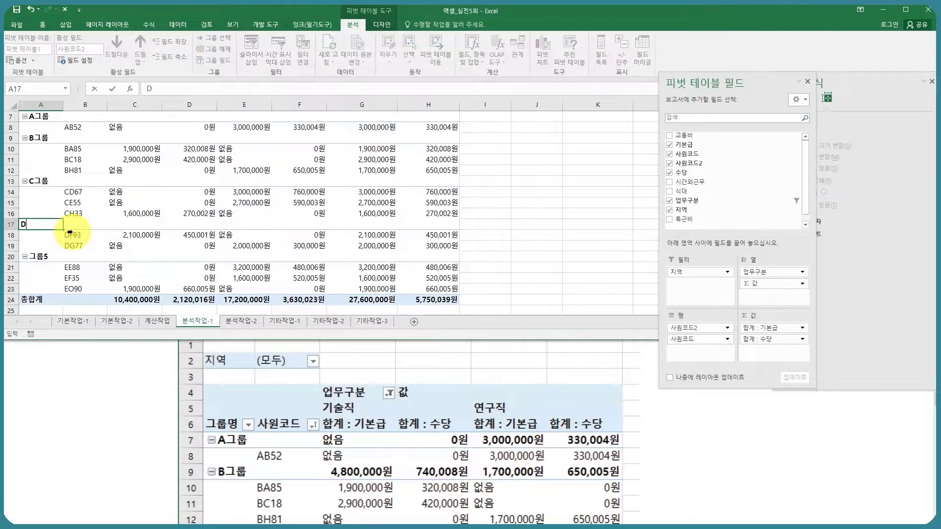
{"action": "key", "text": "Return"}
{"action": "left_click", "coordinate": [46, 257]}
{"action": "type", "text": "E그룹"}
{"action": "key", "text": "Return"}
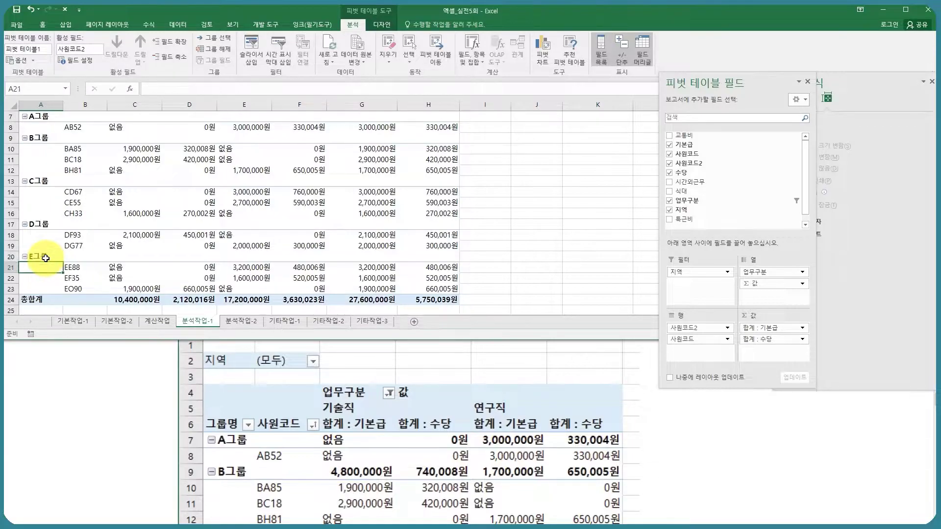
- Show all pivot table subtotals at the top of each group
{"action": "left_click", "coordinate": [208, 188]}
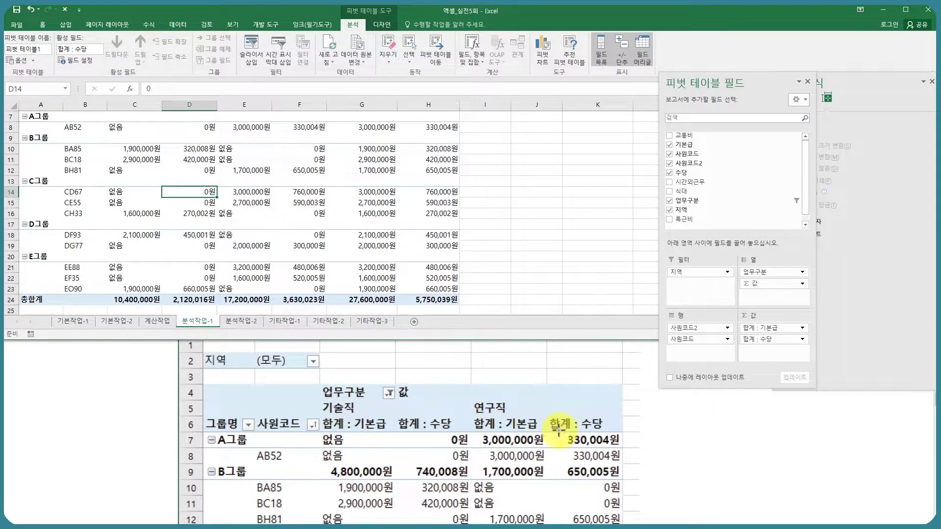
{"action": "left_click", "coordinate": [206, 225]}
{"action": "scroll", "coordinate": [215, 226], "scroll_direction": "up", "scroll_amount": 2}
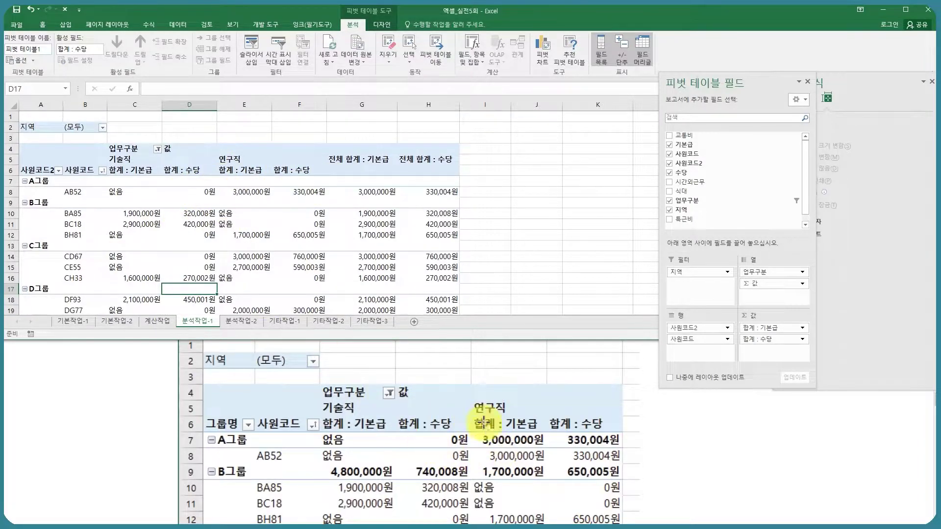
{"action": "left_click", "coordinate": [381, 24]}
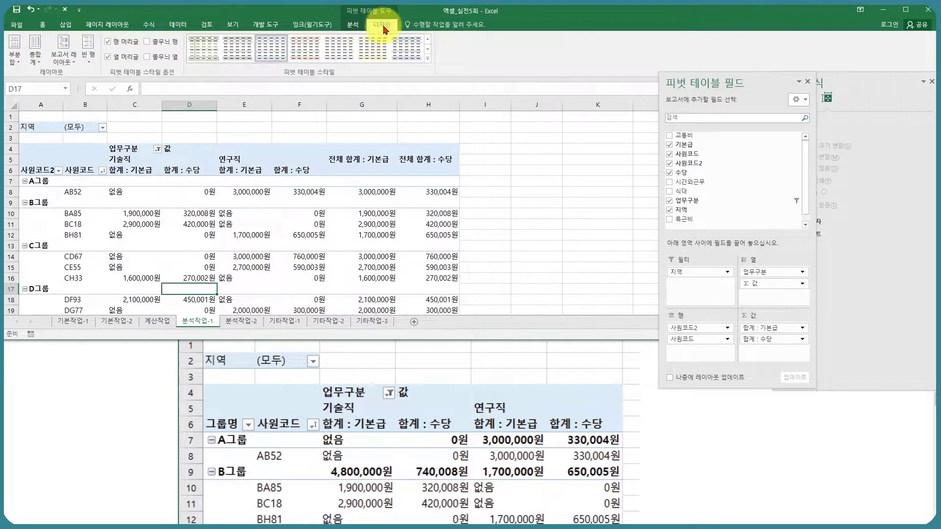
{"action": "left_click", "coordinate": [16, 63]}
{"action": "left_click", "coordinate": [76, 121]}
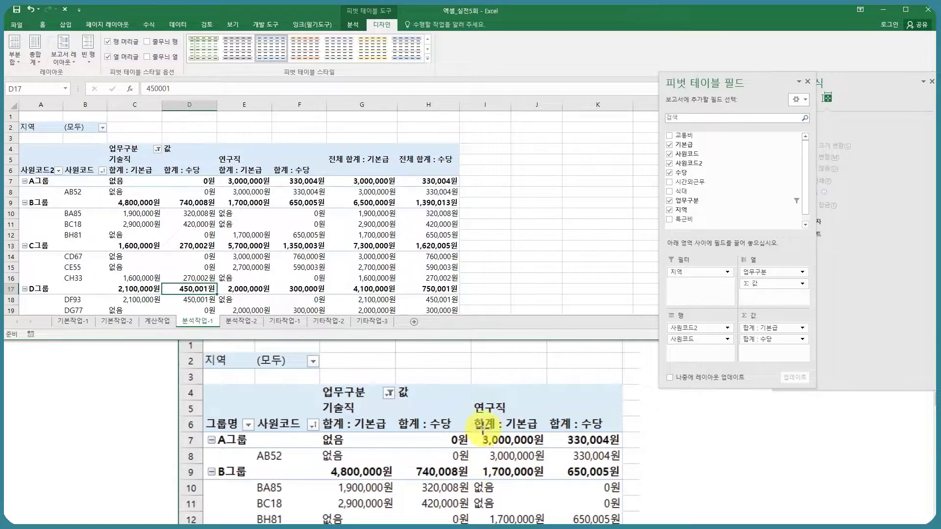
- Collapse the C그룹, D그룹 and E그룹 row groups of the pivot table to match the exam figure
{"action": "left_click", "coordinate": [732, 460]}
{"action": "scroll", "coordinate": [731, 460], "scroll_direction": "down", "scroll_amount": 4}
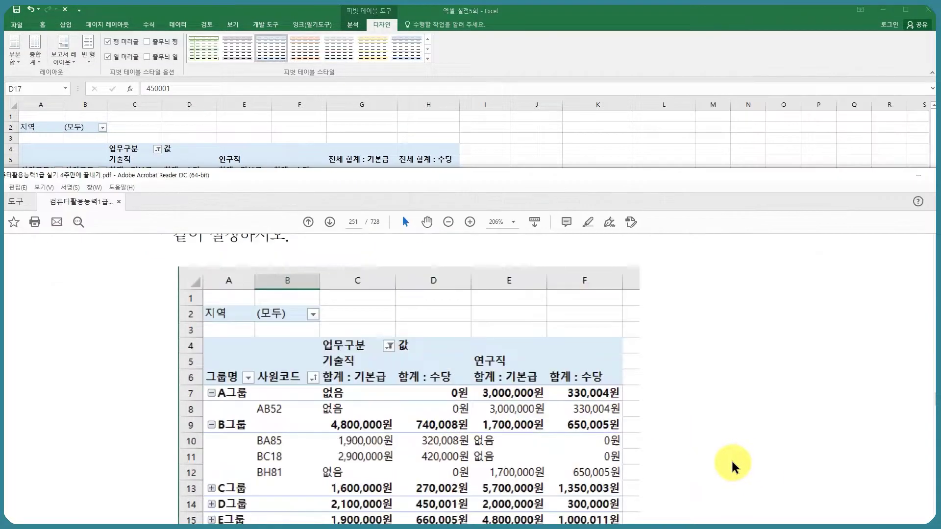
{"action": "left_click", "coordinate": [416, 112]}
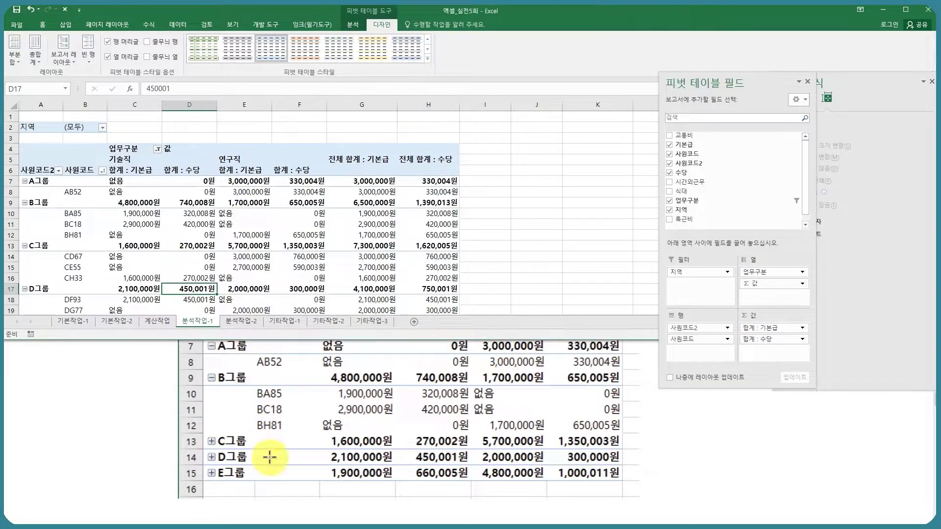
{"action": "left_click", "coordinate": [25, 246]}
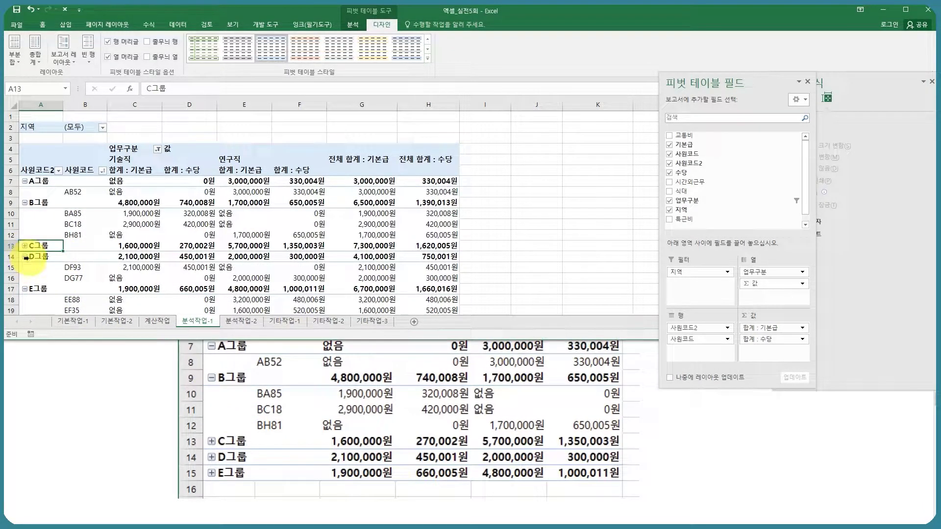
{"action": "left_click", "coordinate": [30, 258]}
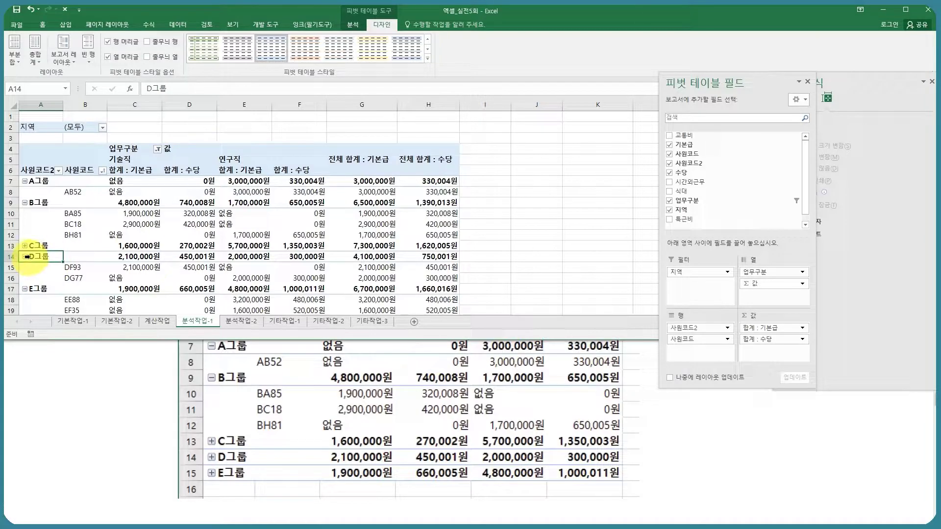
{"action": "left_click", "coordinate": [27, 257]}
{"action": "left_click", "coordinate": [25, 257]}
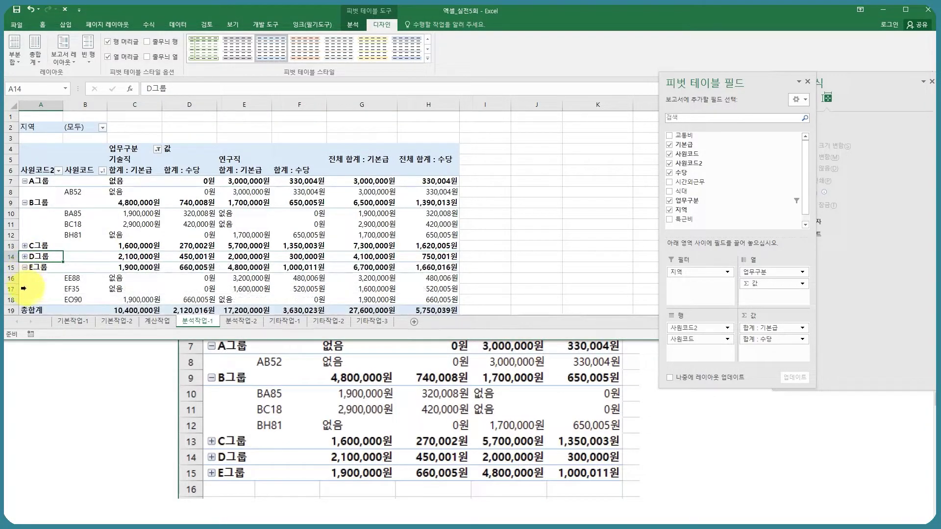
{"action": "left_click", "coordinate": [40, 268]}
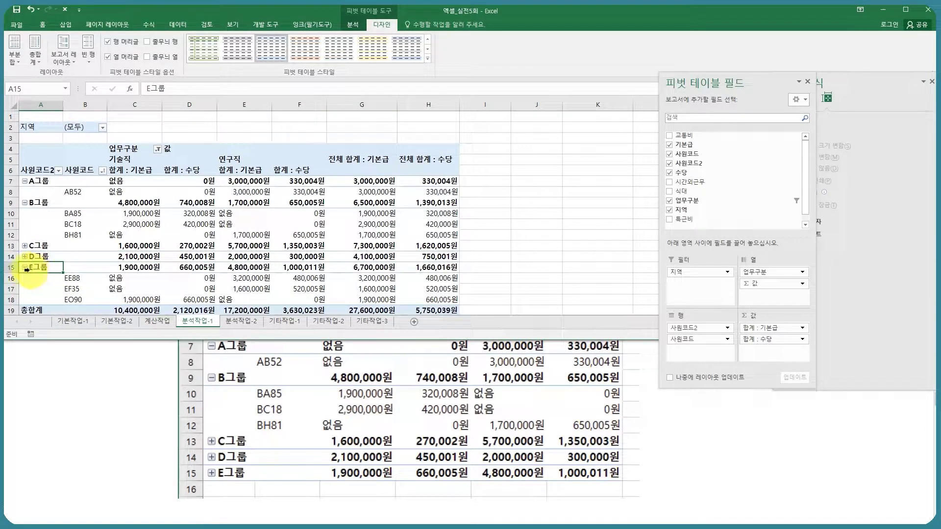
{"action": "left_click", "coordinate": [25, 269]}
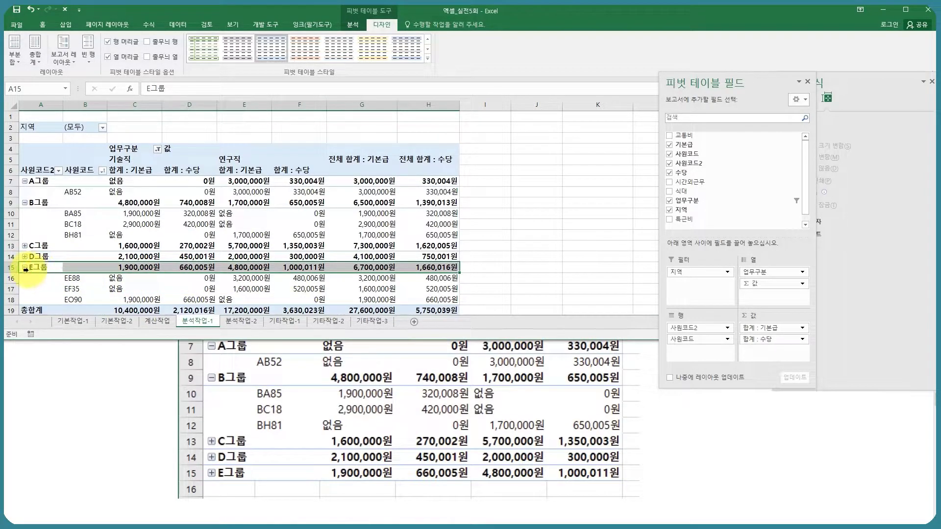
{"action": "left_click", "coordinate": [25, 267]}
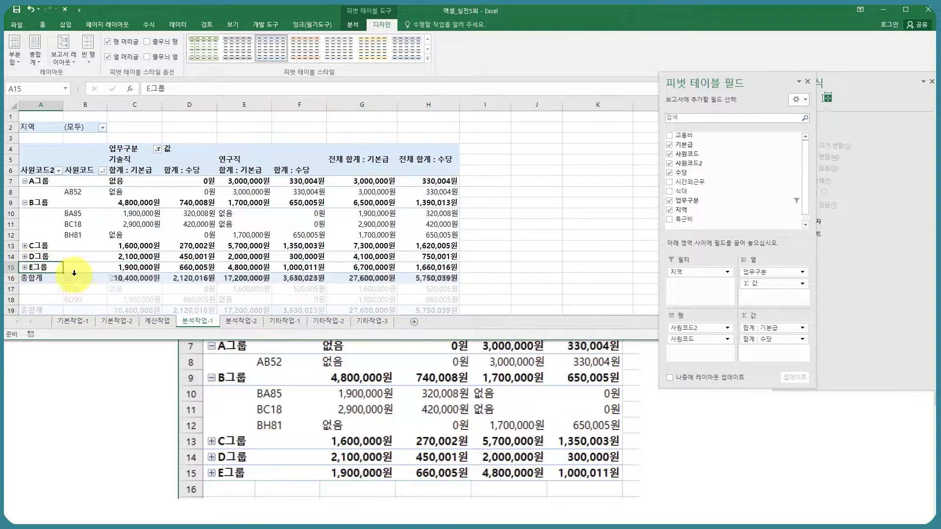
- Turn off the pivot table's grand totals for both rows and columns
{"action": "left_click", "coordinate": [186, 237]}
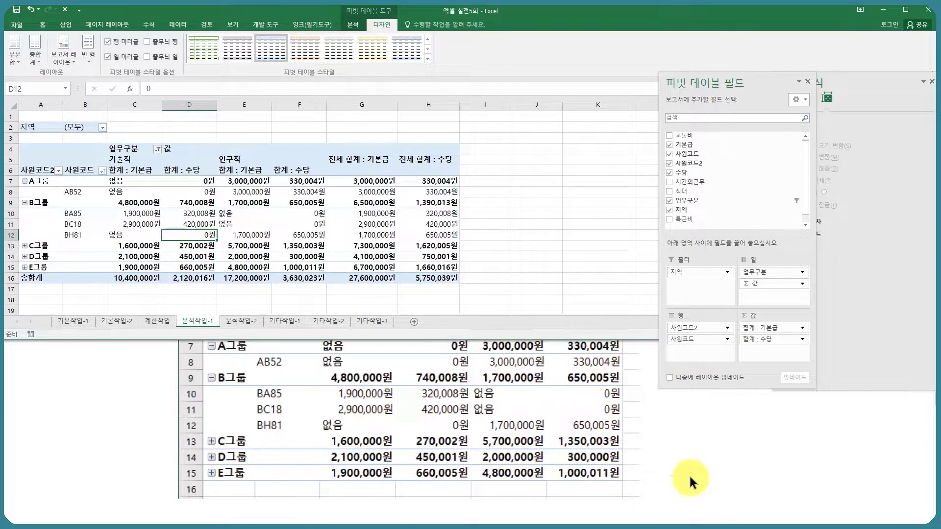
{"action": "left_click", "coordinate": [43, 60]}
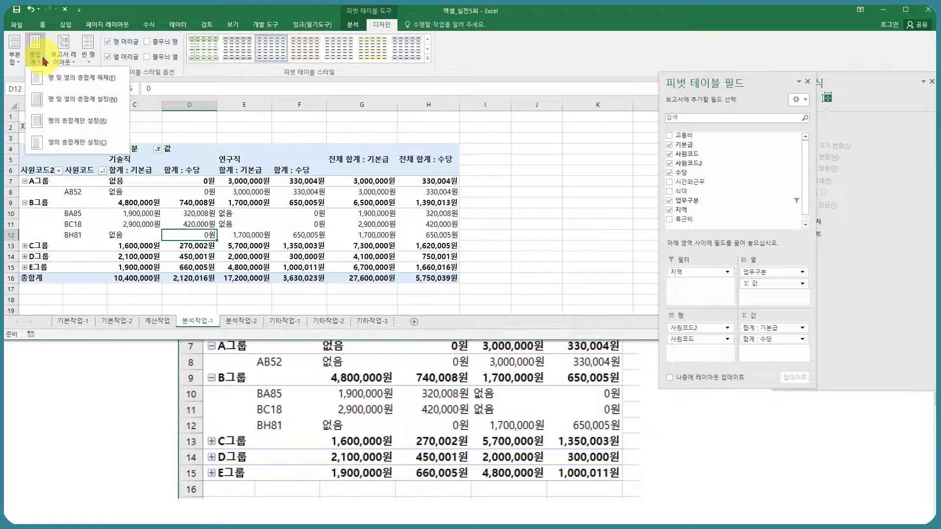
{"action": "left_click", "coordinate": [74, 77]}
{"action": "left_click", "coordinate": [201, 211]}
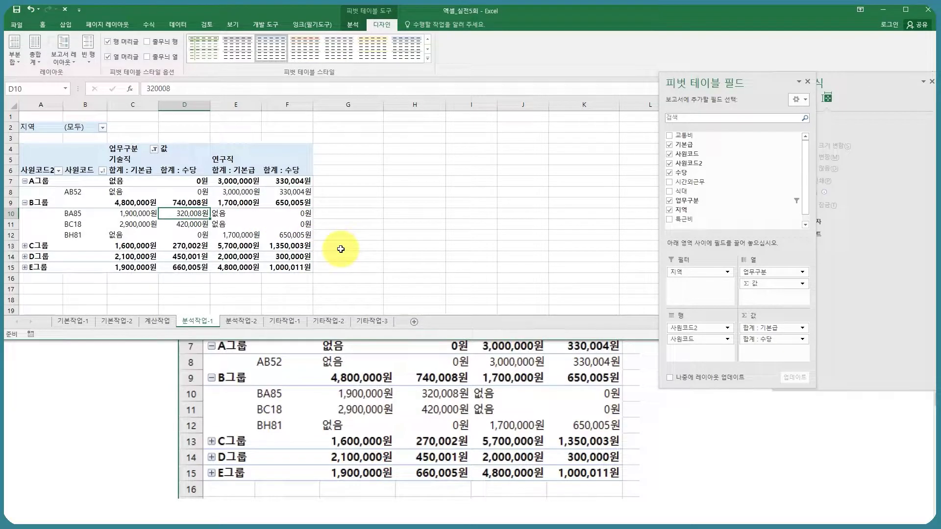
- Rename the pivot table's row field header 사원코드2 in A6 as 그룹명 and compare the table with the exam figure
{"action": "left_click_drag", "start_coordinate": [374, 340], "coordinate": [396, 318]}
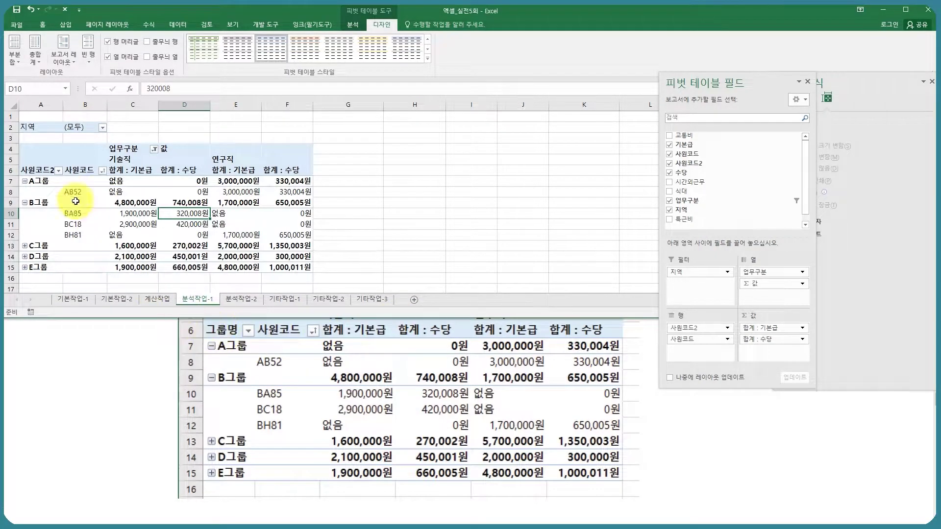
{"action": "left_click", "coordinate": [34, 170]}
{"action": "type", "text": "그"}
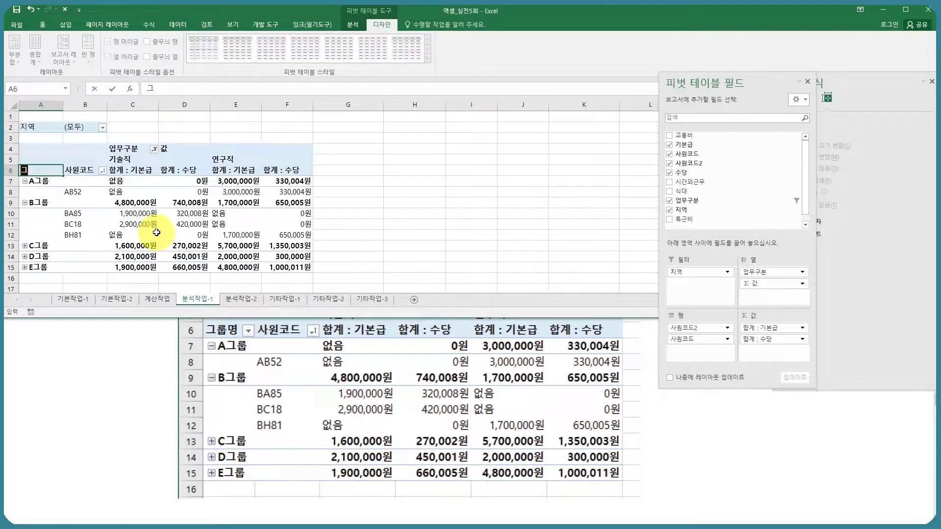
{"action": "type", "text": "룹명"}
{"action": "key", "text": "Return"}
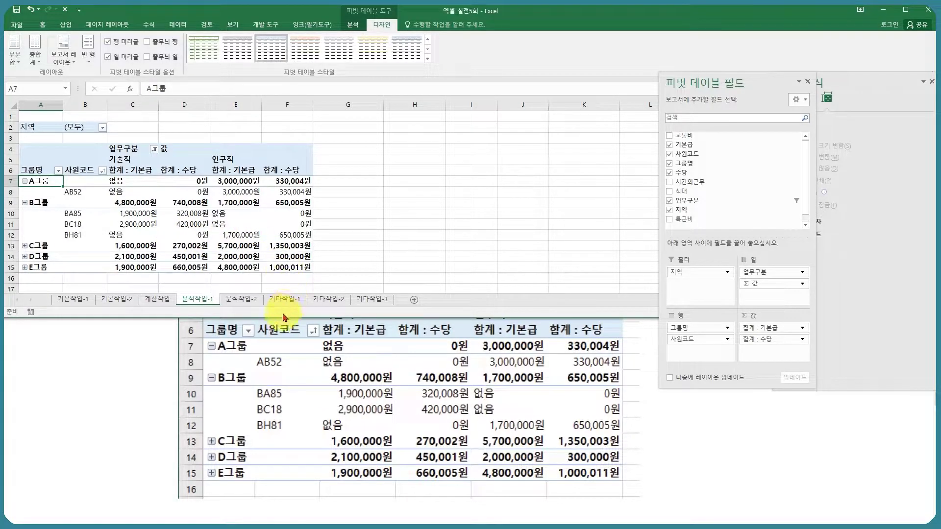
{"action": "left_click_drag", "start_coordinate": [282, 318], "coordinate": [294, 284]}
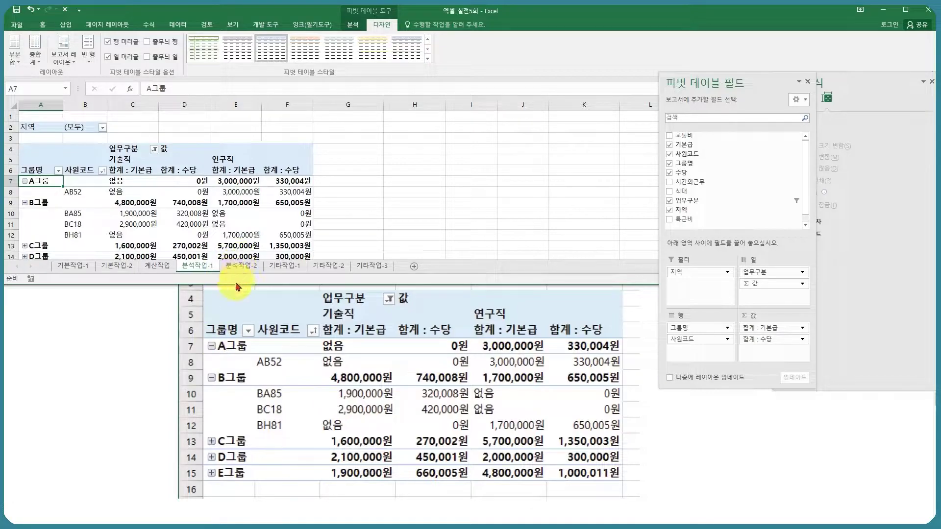
{"action": "left_click_drag", "start_coordinate": [235, 285], "coordinate": [237, 391]}
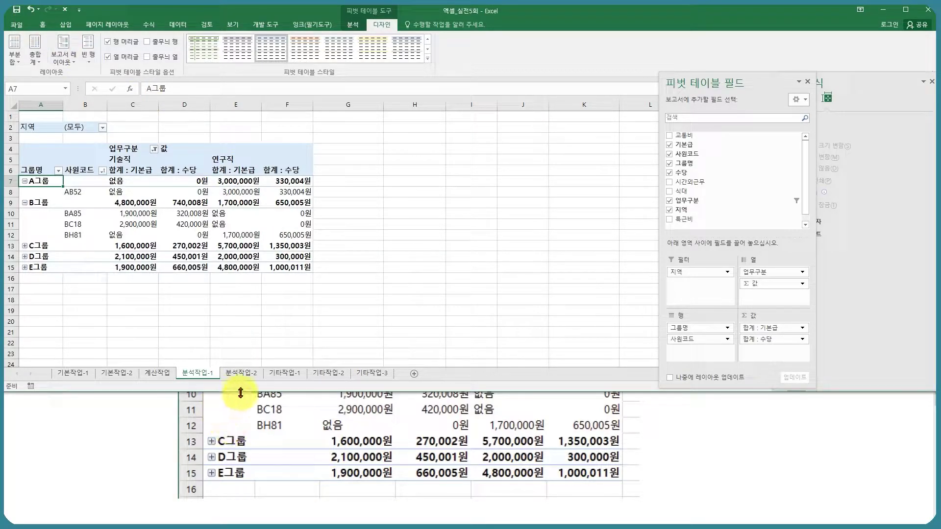
- Split A1:A20 on the 분석작업-2 sheet into columns with comma as the only delimiter, and auto-fit column A's width
{"action": "left_click", "coordinate": [241, 374]}
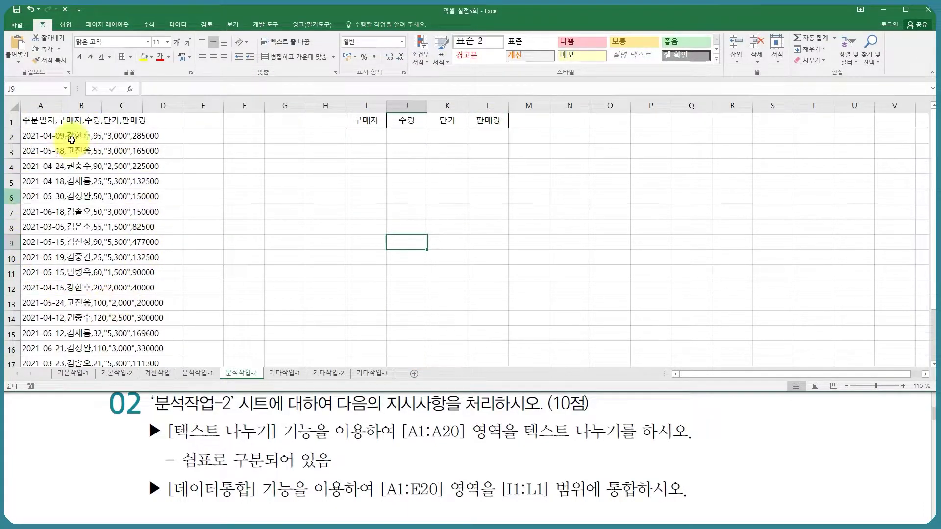
{"action": "left_click", "coordinate": [33, 118]}
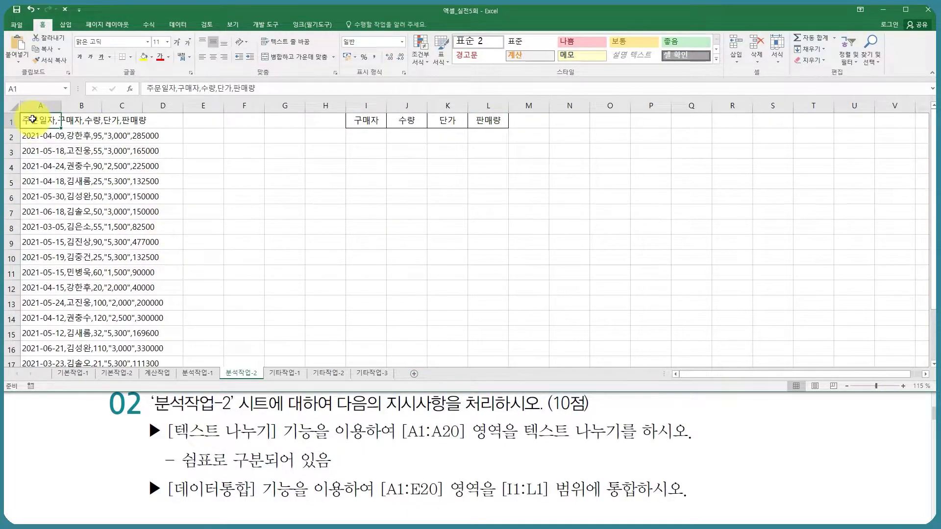
{"action": "key", "text": "ctrl+shift+Down"}
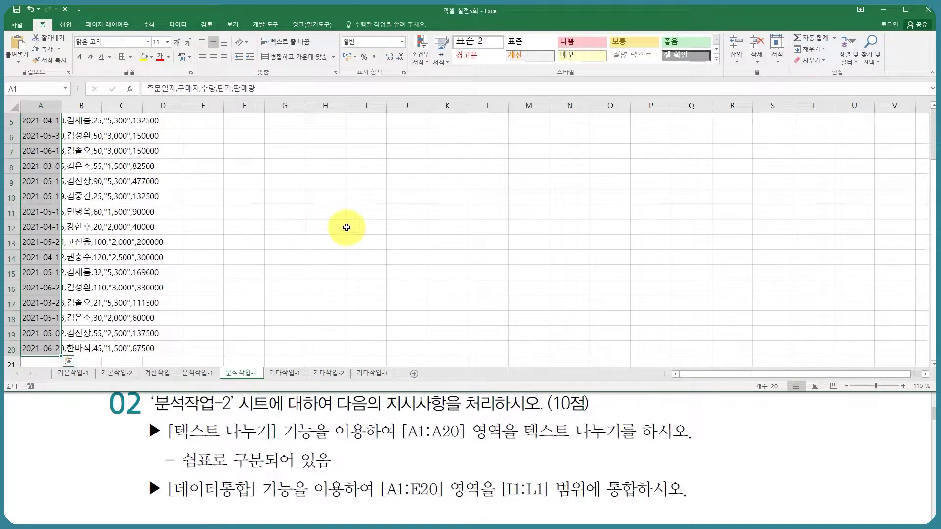
{"action": "left_click", "coordinate": [178, 24]}
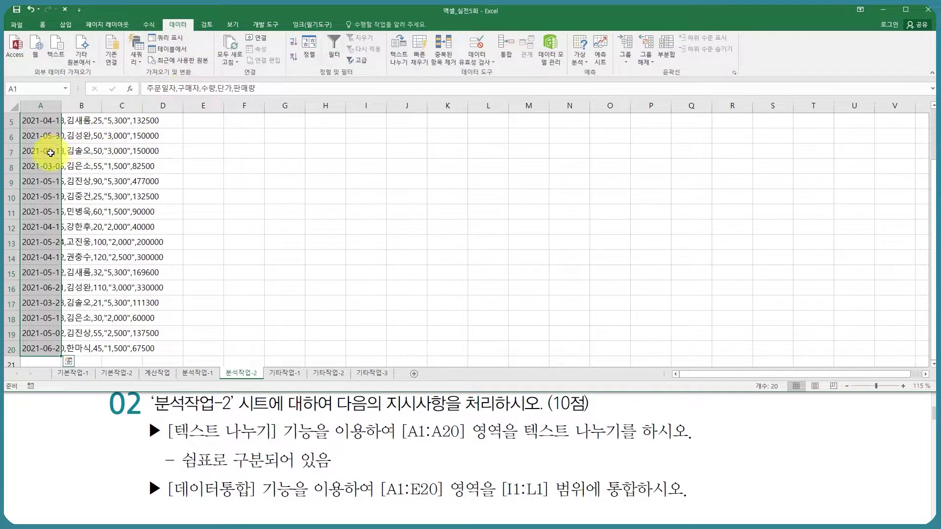
{"action": "scroll", "coordinate": [50, 153], "scroll_direction": "up", "scroll_amount": 2}
{"action": "scroll", "coordinate": [51, 166], "scroll_direction": "down", "scroll_amount": 4}
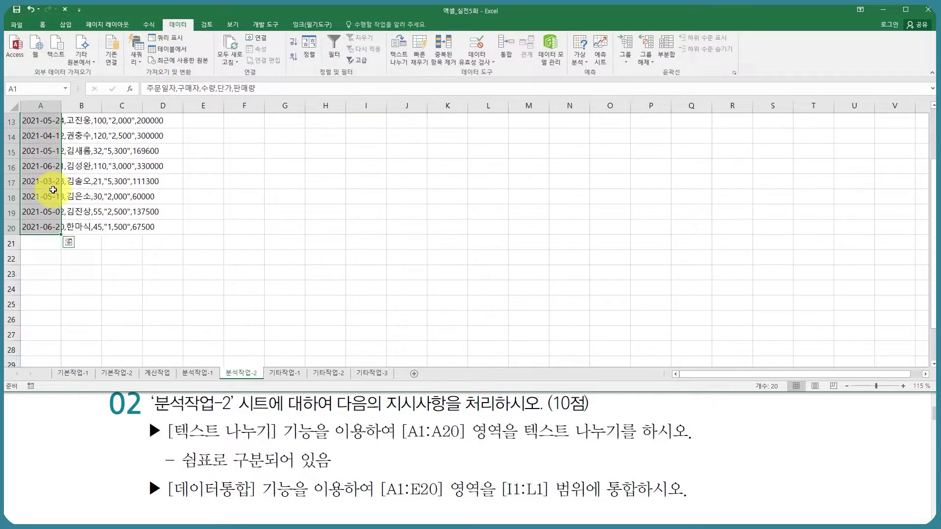
{"action": "left_click", "coordinate": [398, 54]}
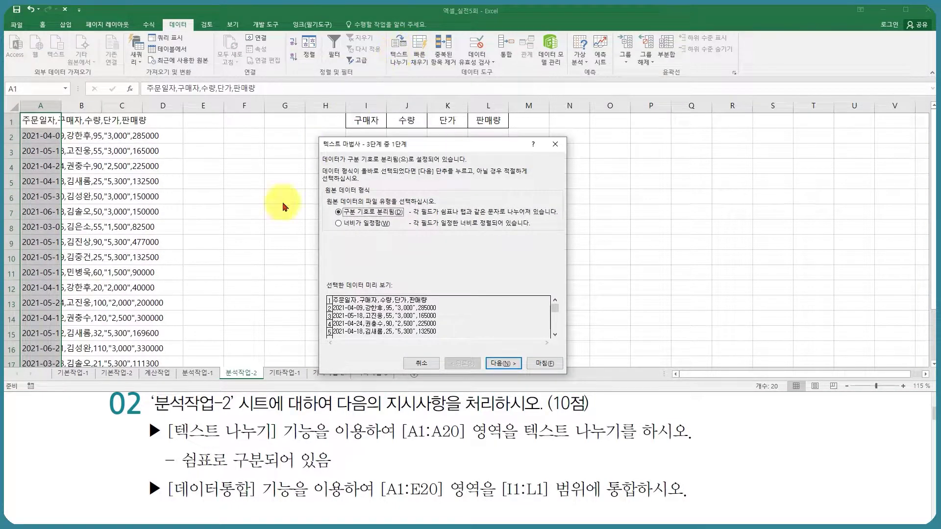
{"action": "left_click", "coordinate": [492, 373]}
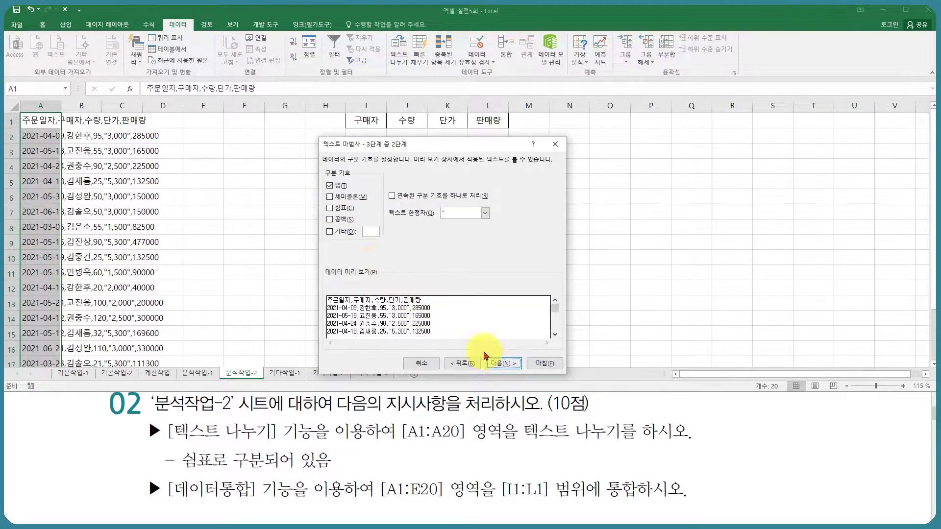
{"action": "left_click", "coordinate": [337, 211]}
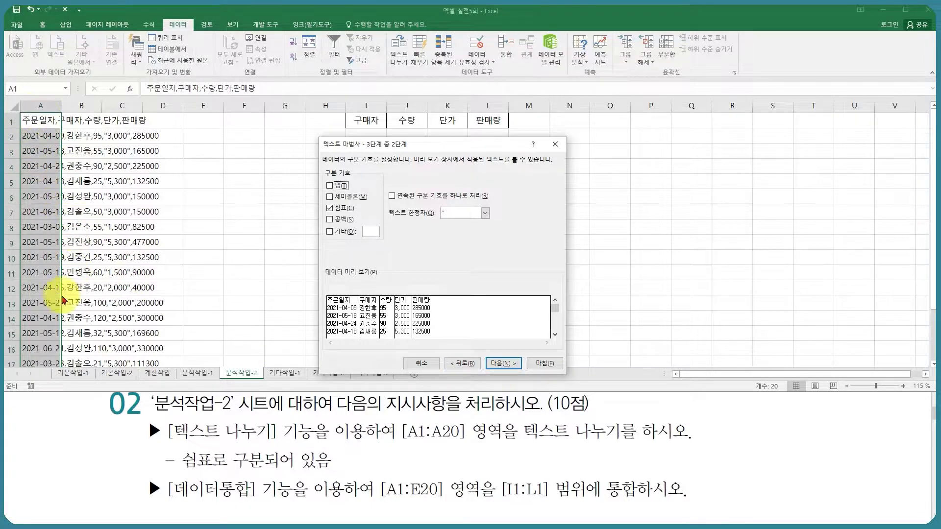
{"action": "left_click", "coordinate": [512, 365]}
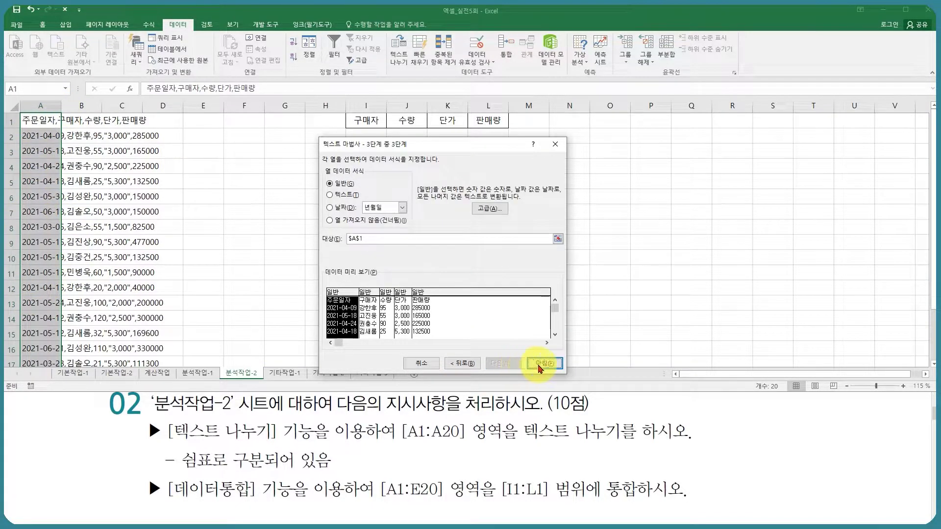
{"action": "left_click", "coordinate": [542, 364]}
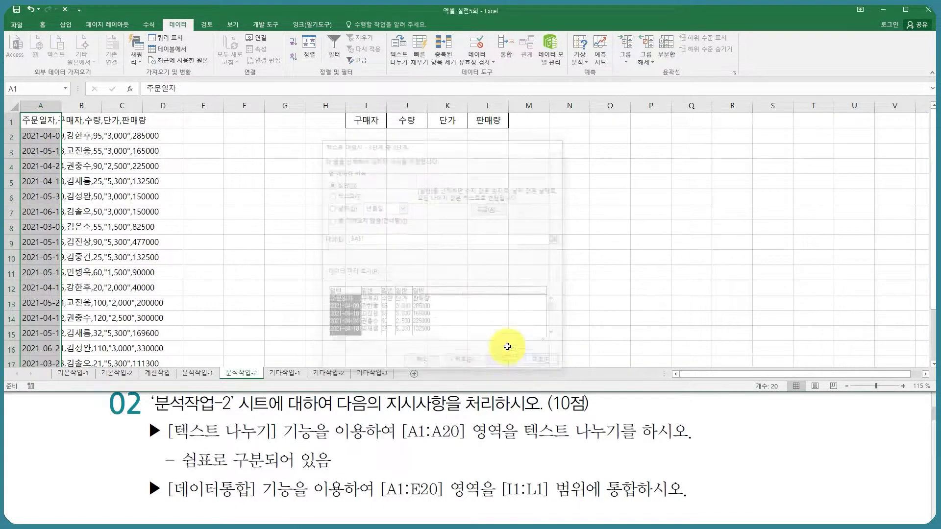
{"action": "double_click", "coordinate": [57, 107]}
{"action": "left_click", "coordinate": [131, 166]}
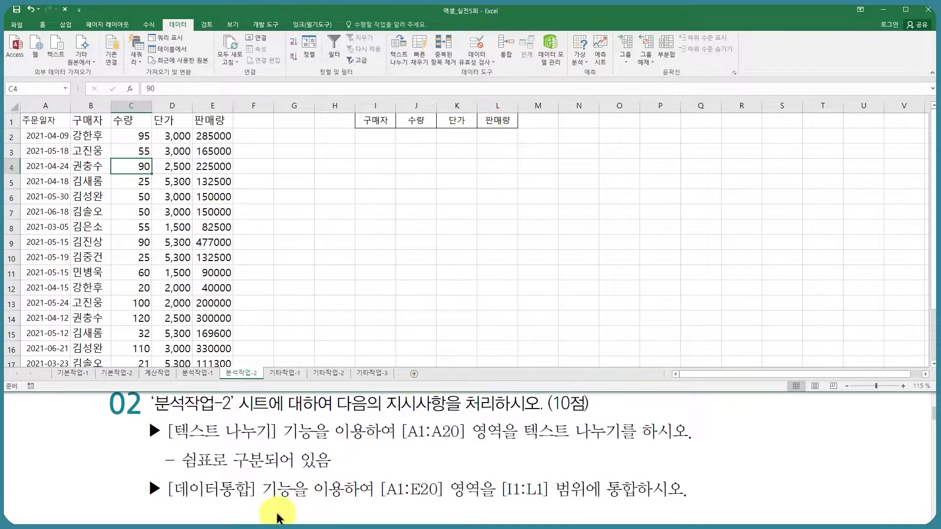
- Set up a data consolidation into I1:L1 with the 합계 function and add B1:E20 as its reference range
{"action": "left_click_drag", "start_coordinate": [374, 121], "coordinate": [480, 120]}
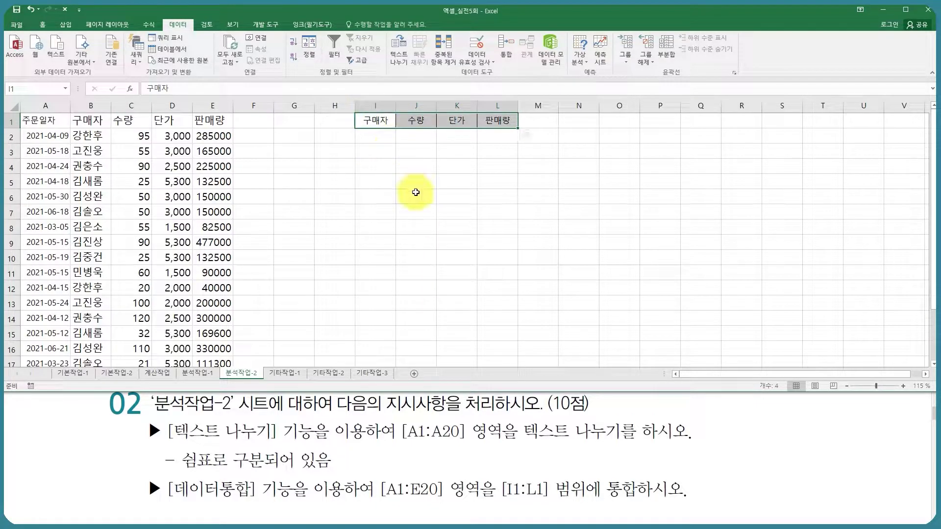
{"action": "left_click_drag", "start_coordinate": [361, 120], "coordinate": [491, 126]}
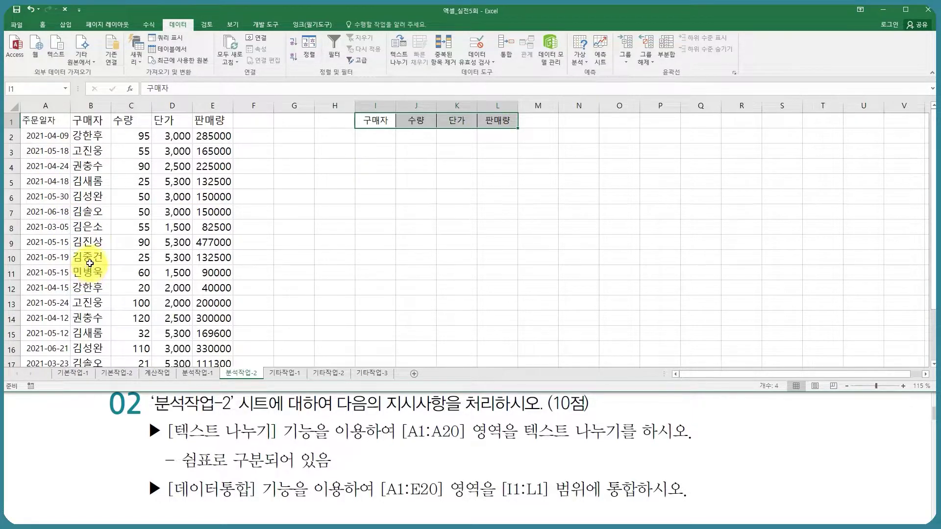
{"action": "left_click", "coordinate": [501, 51]}
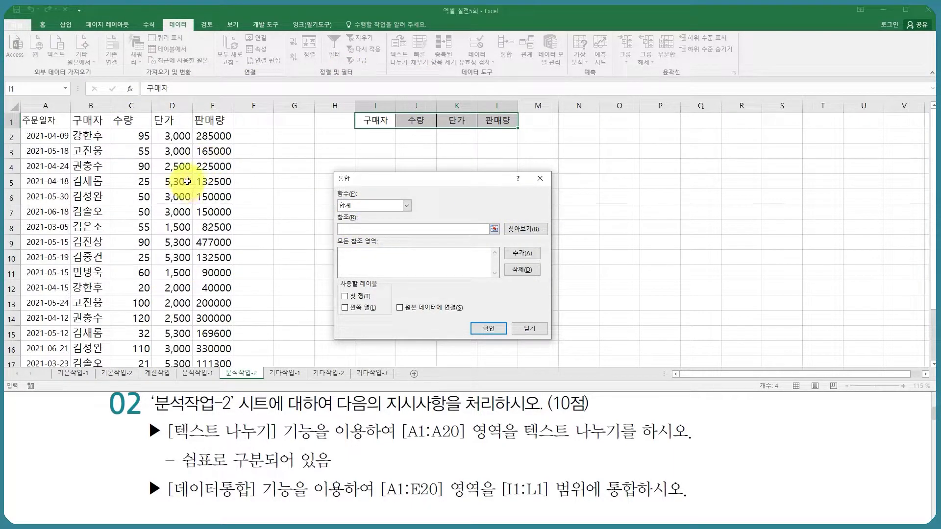
{"action": "left_click", "coordinate": [385, 207]}
{"action": "left_click", "coordinate": [384, 208]}
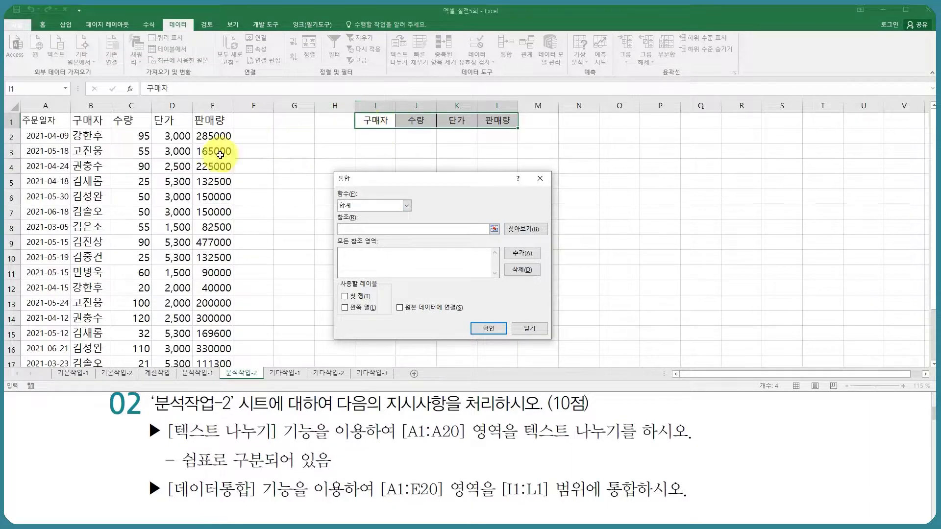
{"action": "left_click_drag", "start_coordinate": [81, 120], "coordinate": [218, 120]}
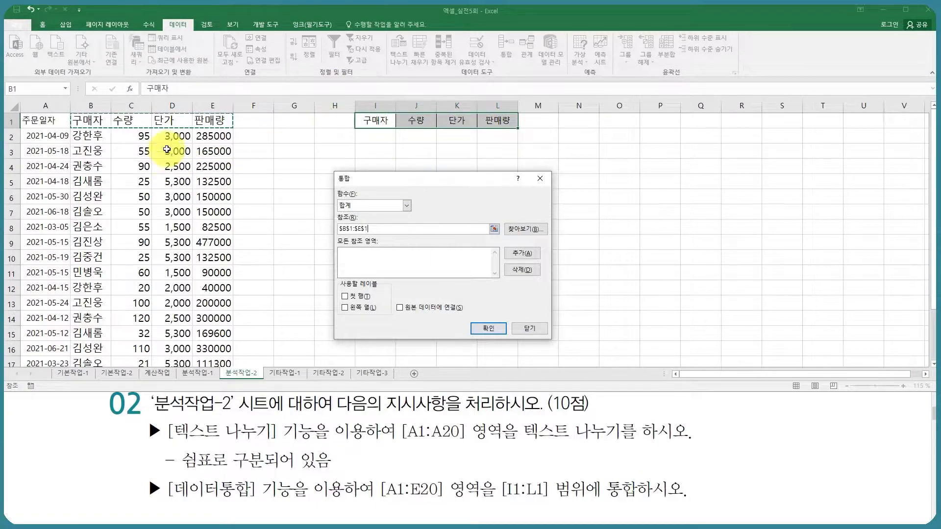
{"action": "key", "text": "ctrl+shift+Down"}
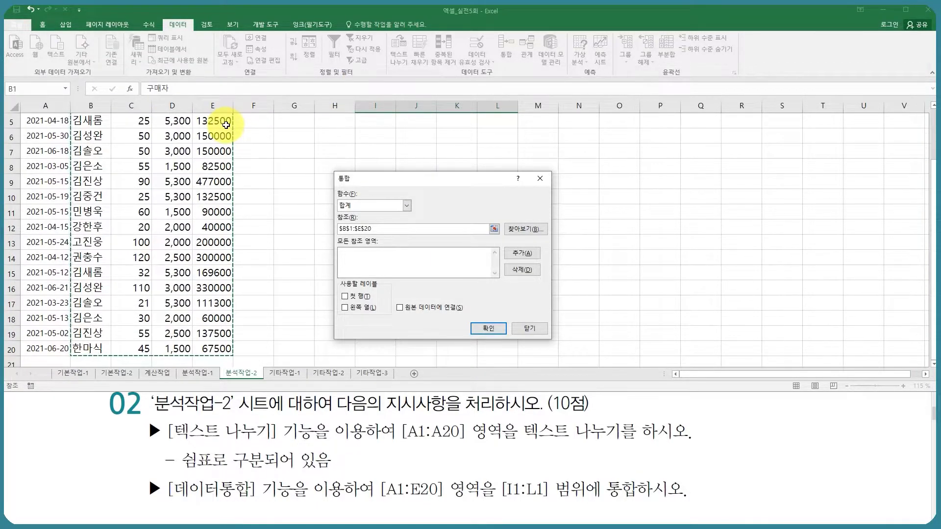
{"action": "scroll", "coordinate": [226, 125], "scroll_direction": "up", "scroll_amount": 2}
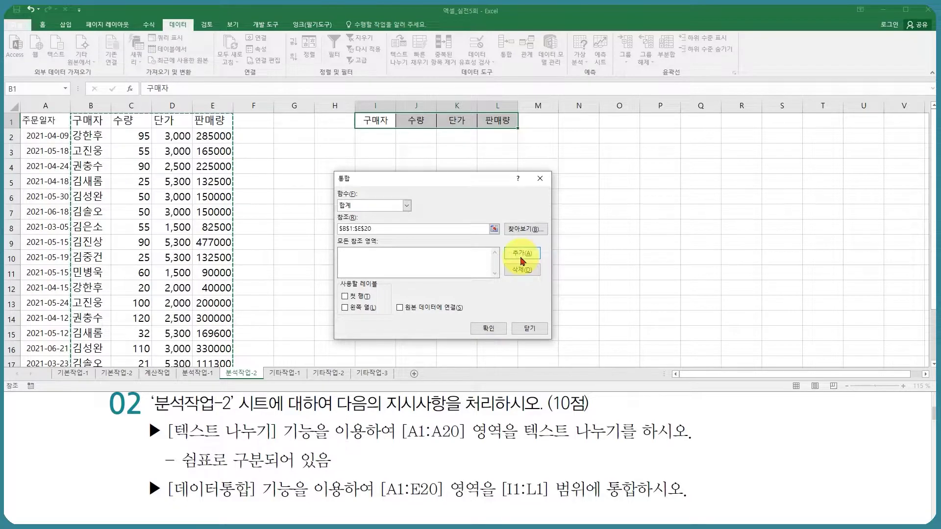
{"action": "left_click", "coordinate": [521, 256]}
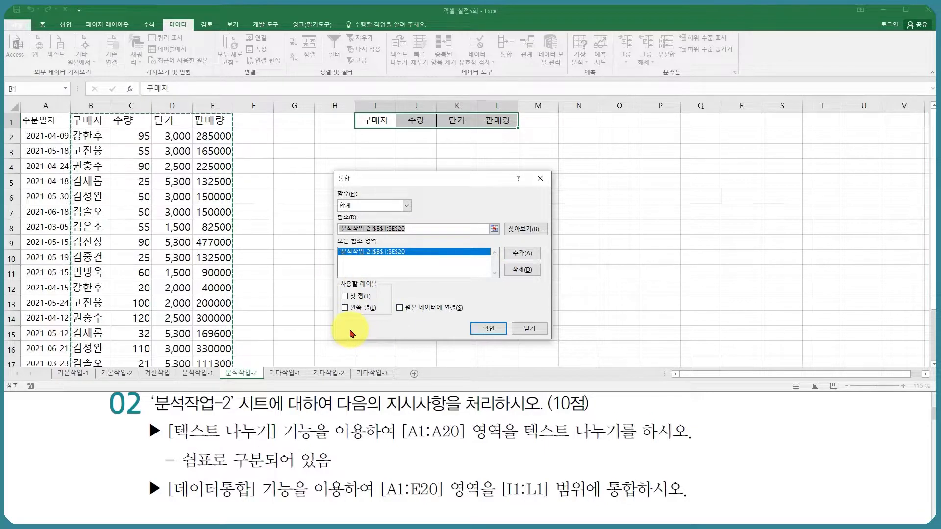
- Use the top row and left column as labels (첫 행, 왼쪽 열) and run the consolidation into I1:L1
{"action": "left_click", "coordinate": [345, 296]}
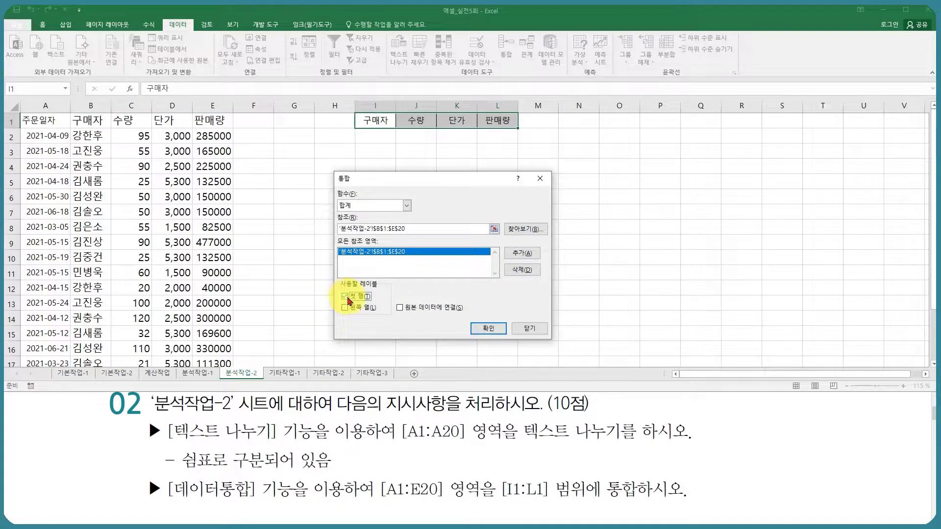
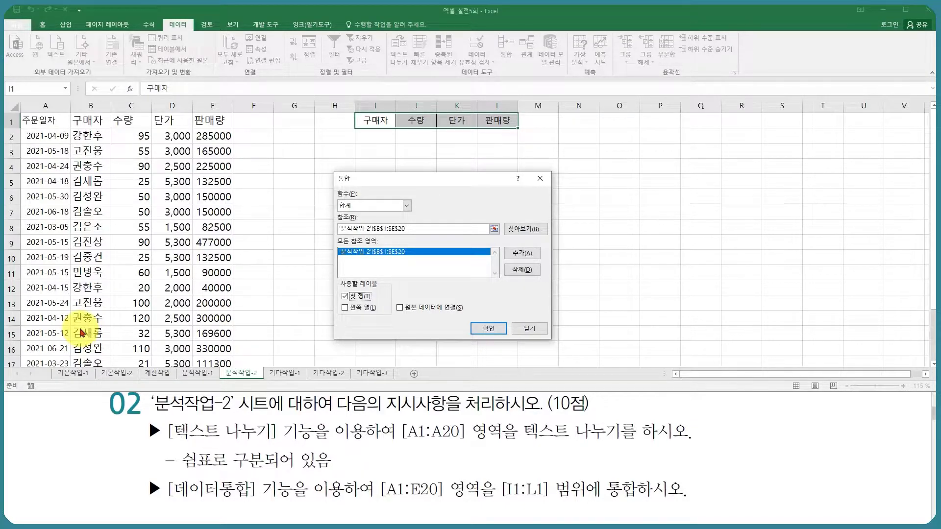
{"action": "left_click", "coordinate": [367, 313]}
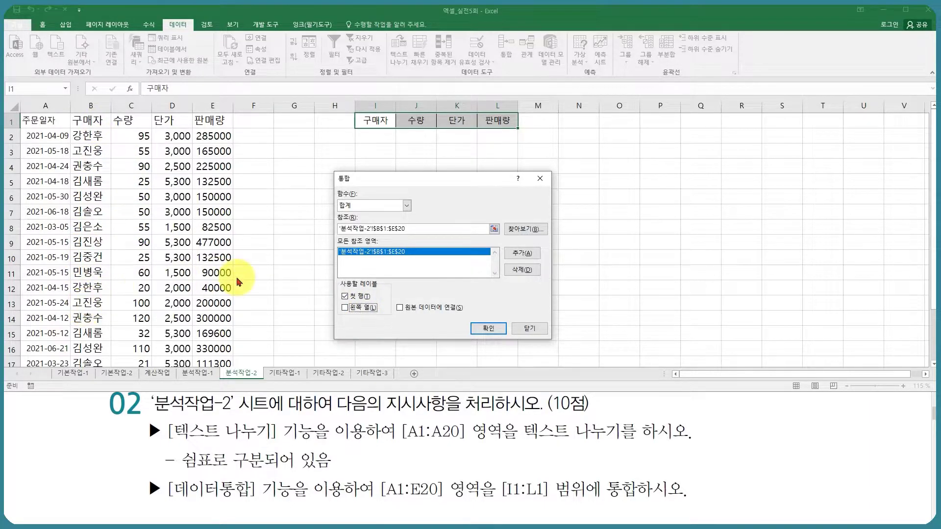
{"action": "left_click", "coordinate": [350, 309]}
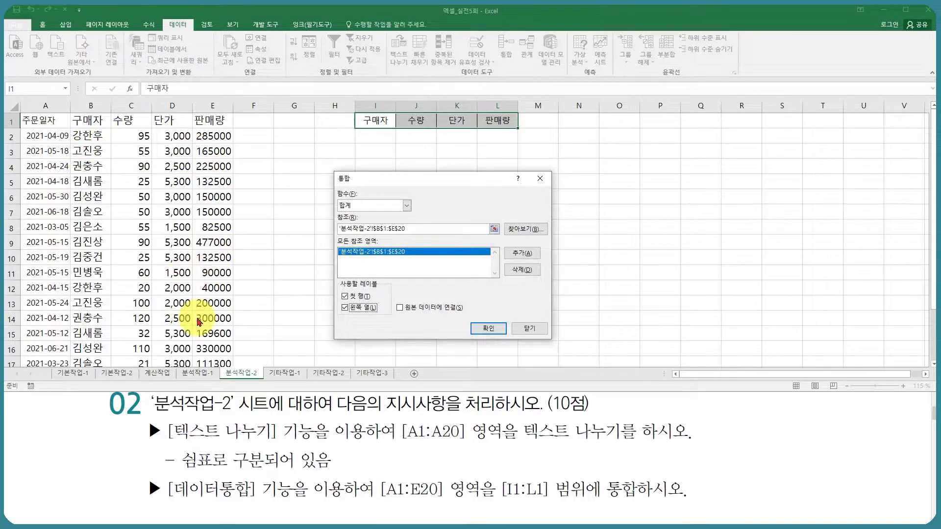
{"action": "left_click", "coordinate": [486, 327]}
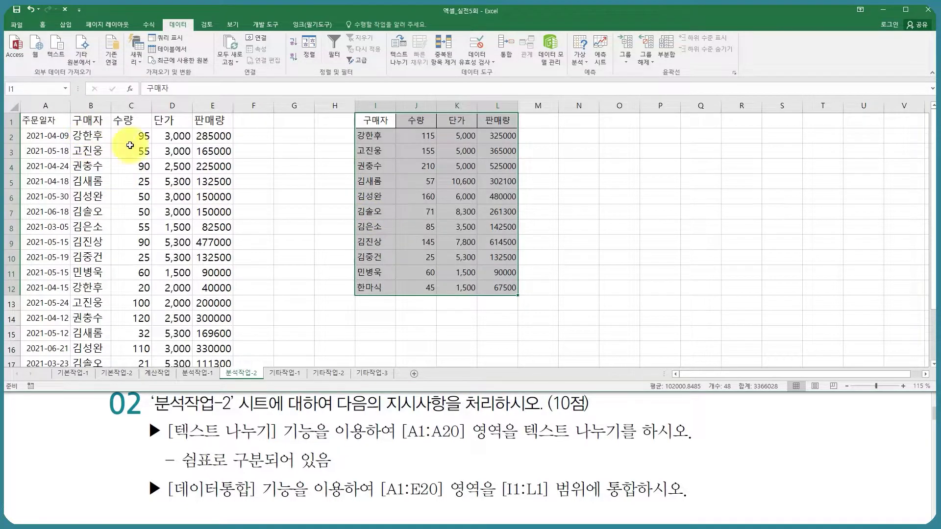
{"action": "left_click", "coordinate": [375, 132]}
{"action": "left_click", "coordinate": [483, 149]}
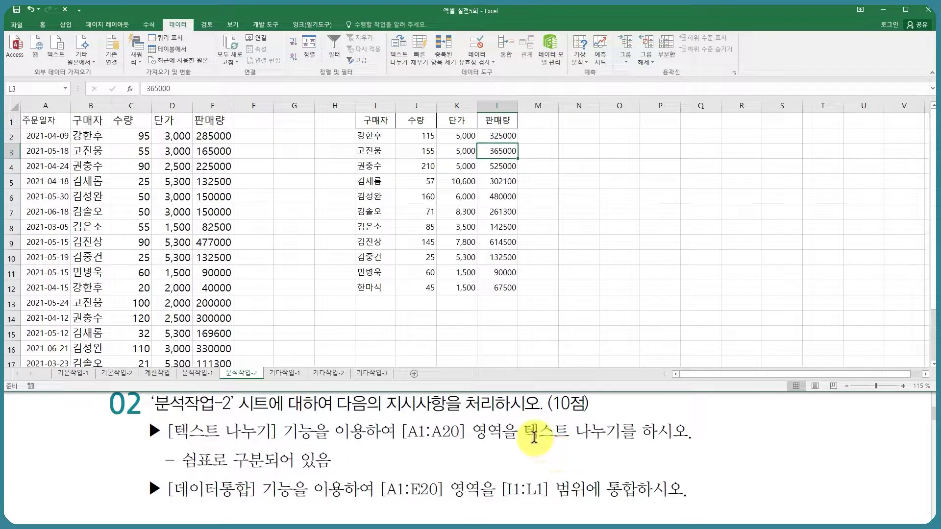
- On the 기타작업-1 chart, change the 활동수당 and 직급수당 series to 묶은 세로 막대형 and put 판매금액 on the secondary axis
{"action": "left_click", "coordinate": [421, 244]}
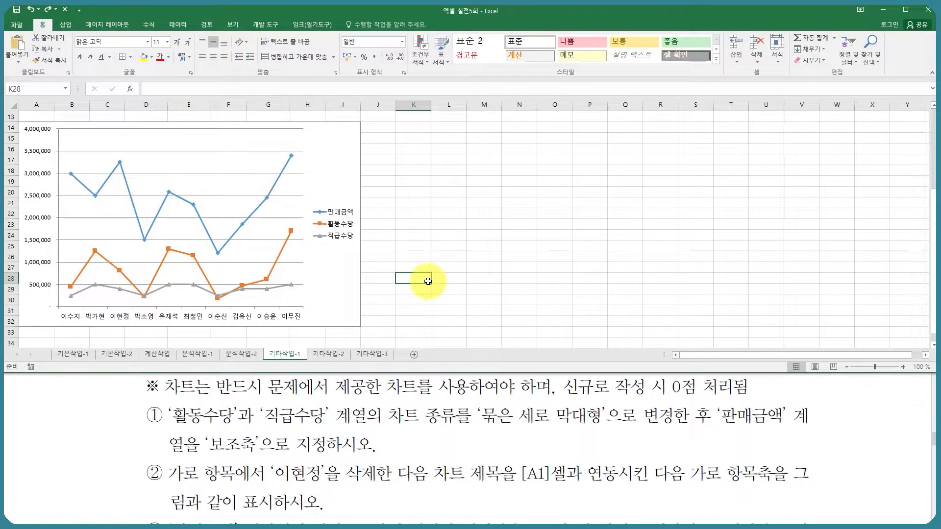
{"action": "left_click", "coordinate": [345, 288]}
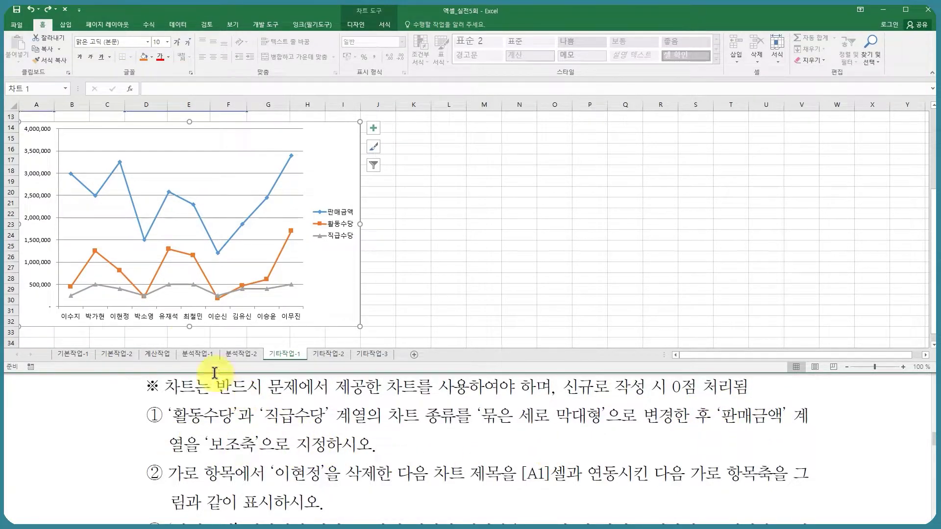
{"action": "left_click", "coordinate": [278, 263]}
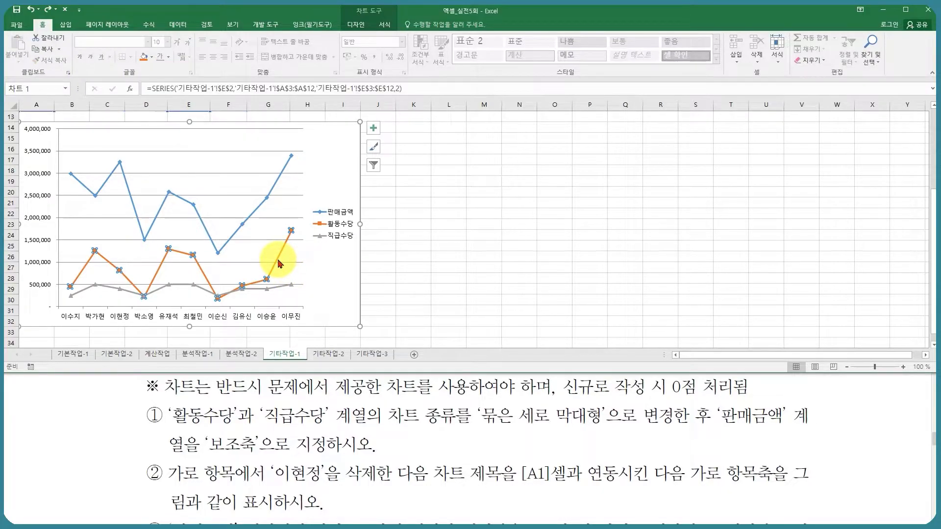
{"action": "left_click", "coordinate": [356, 24]}
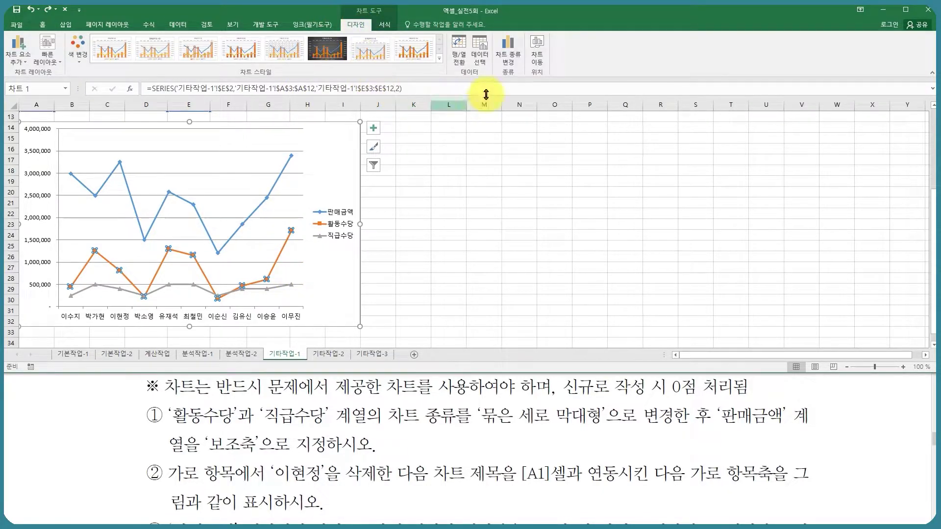
{"action": "left_click", "coordinate": [511, 61]}
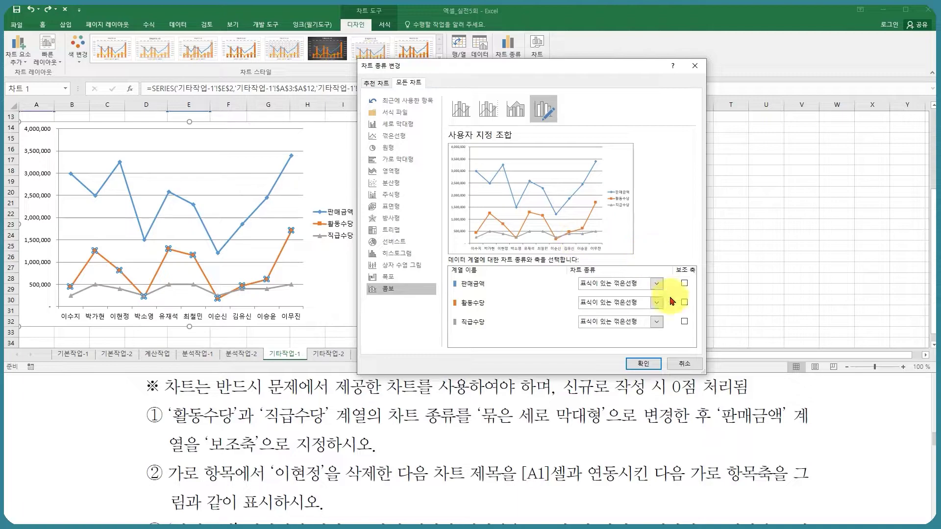
{"action": "left_click", "coordinate": [621, 302]}
{"action": "left_click", "coordinate": [592, 335]}
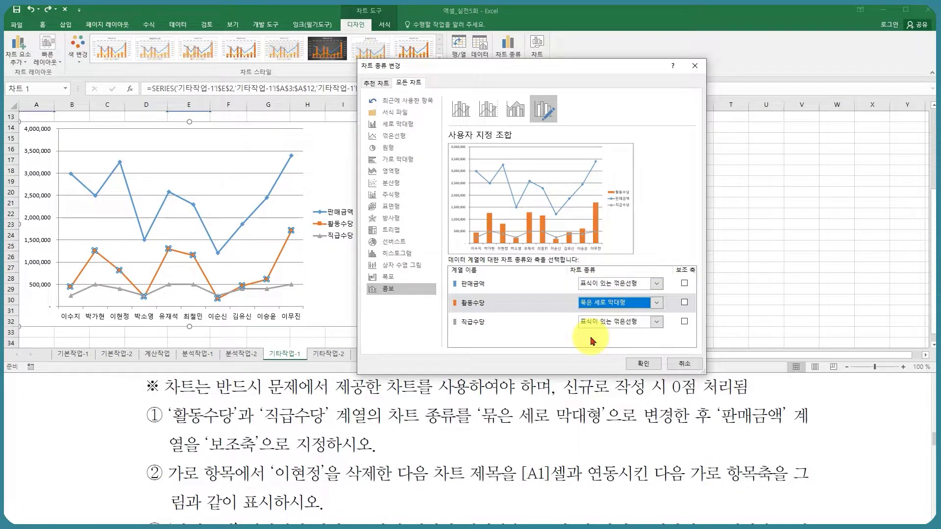
{"action": "left_click", "coordinate": [630, 322]}
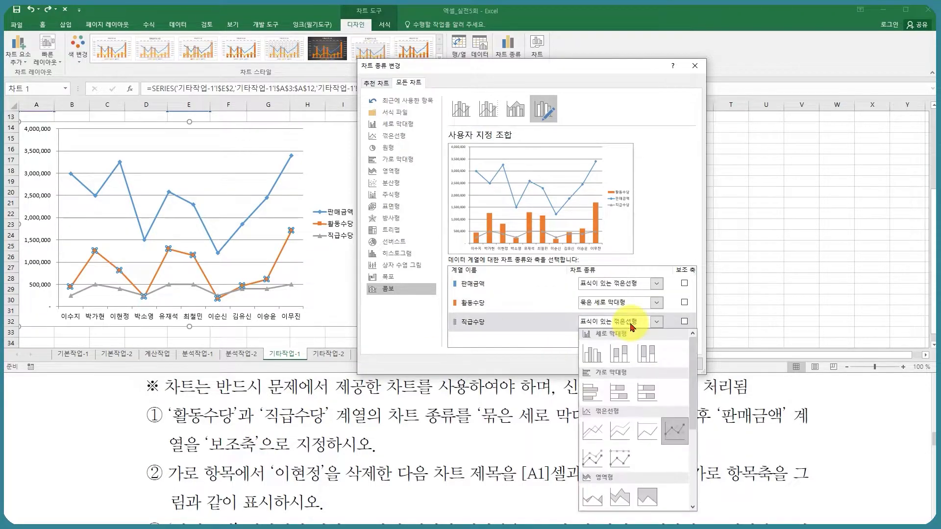
{"action": "left_click", "coordinate": [592, 356]}
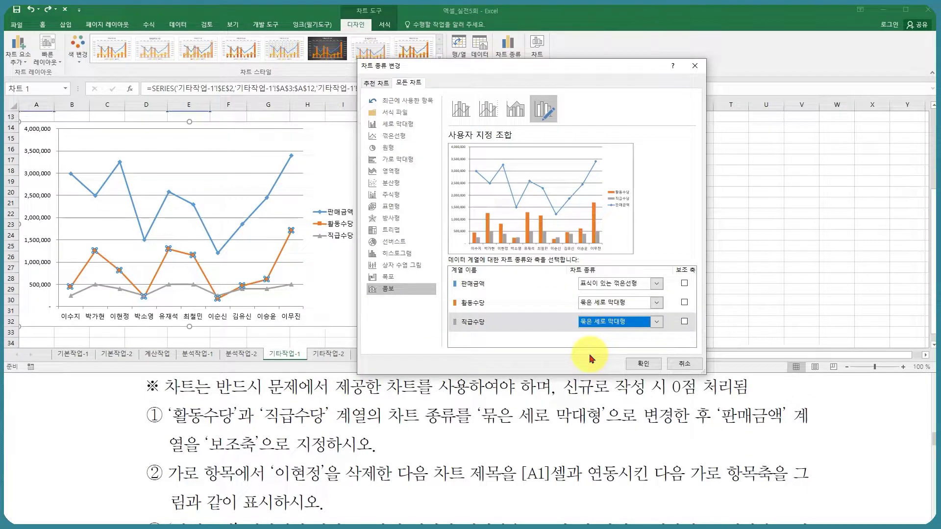
{"action": "left_click", "coordinate": [685, 284]}
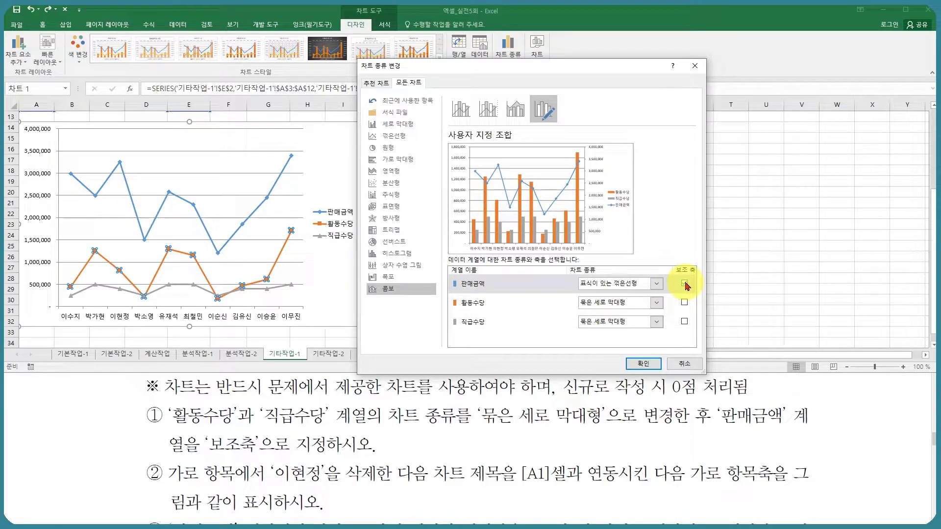
{"action": "left_click", "coordinate": [641, 364]}
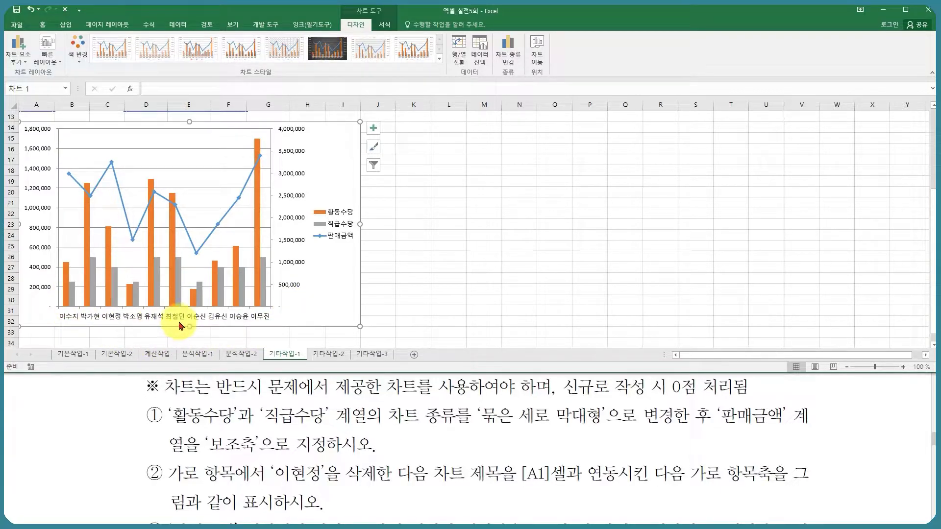
- Remove the employee in A5 from the chart's horizontal categories by switching rows and columns, removing that series and switching back
{"action": "left_click", "coordinate": [256, 235]}
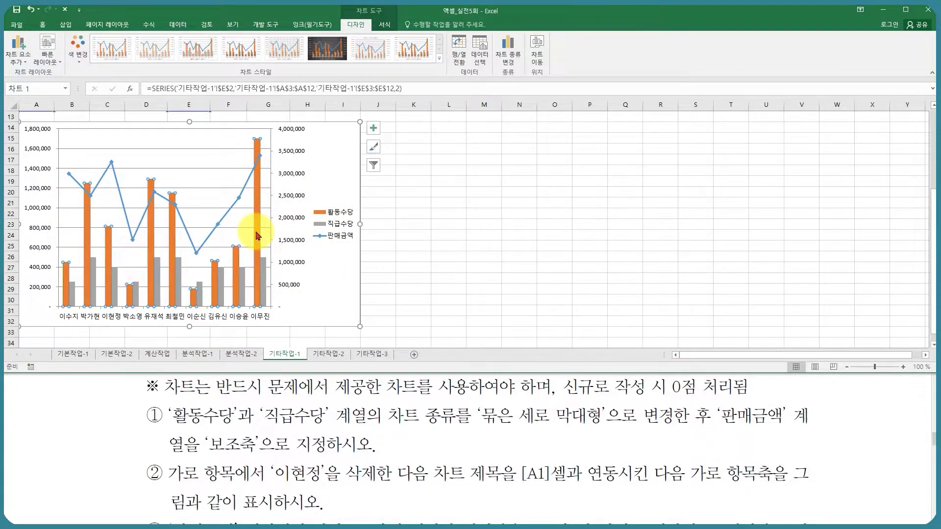
{"action": "left_click", "coordinate": [299, 305]}
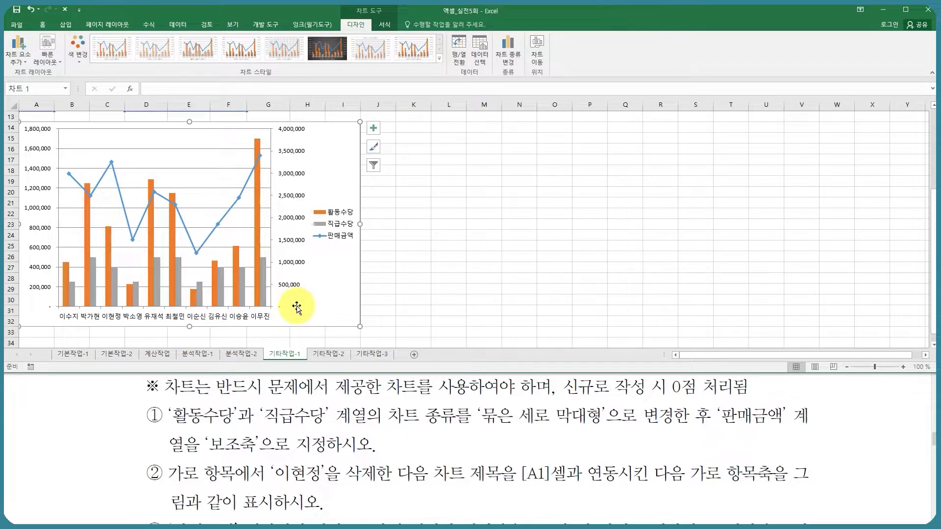
{"action": "left_click", "coordinate": [480, 49]}
{"action": "scroll", "coordinate": [304, 204], "scroll_direction": "down", "scroll_amount": 4}
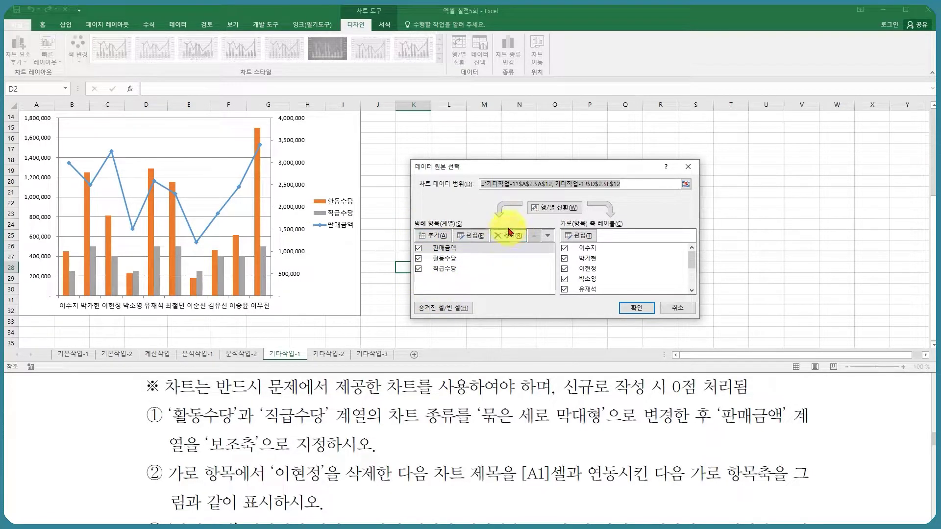
{"action": "left_click", "coordinate": [547, 208]}
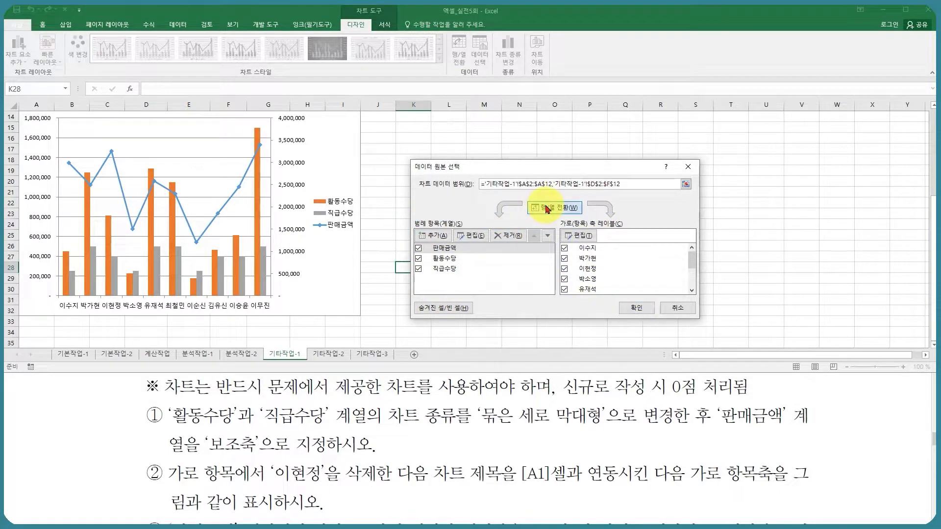
{"action": "left_click", "coordinate": [440, 268]}
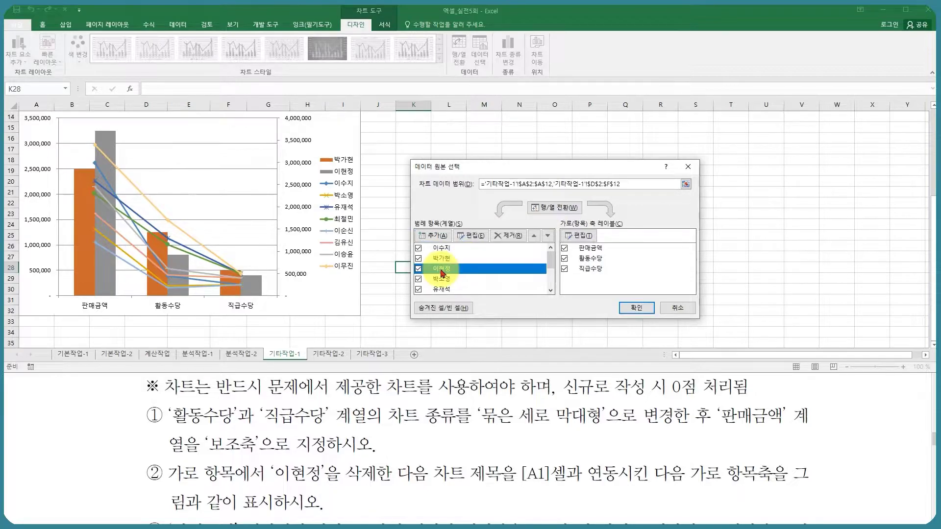
{"action": "left_click", "coordinate": [510, 236]}
{"action": "left_click", "coordinate": [536, 207]}
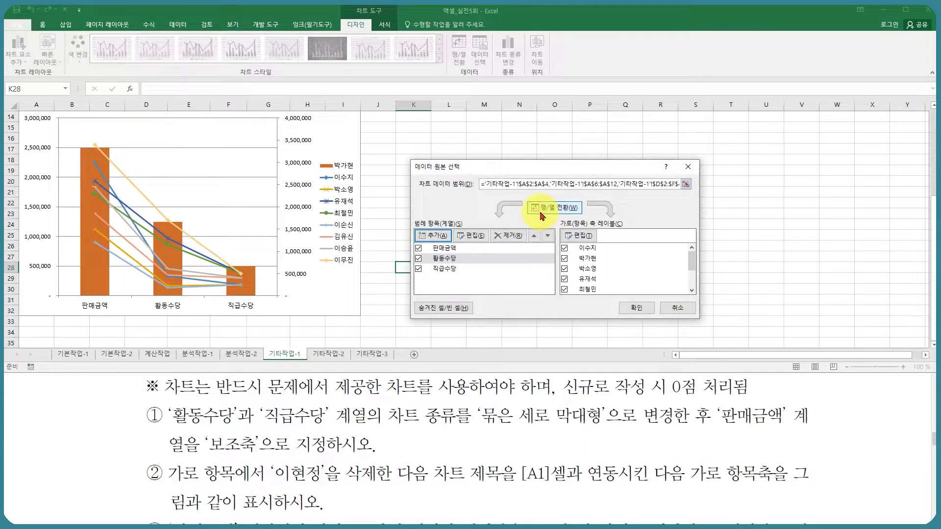
{"action": "left_click", "coordinate": [636, 309]}
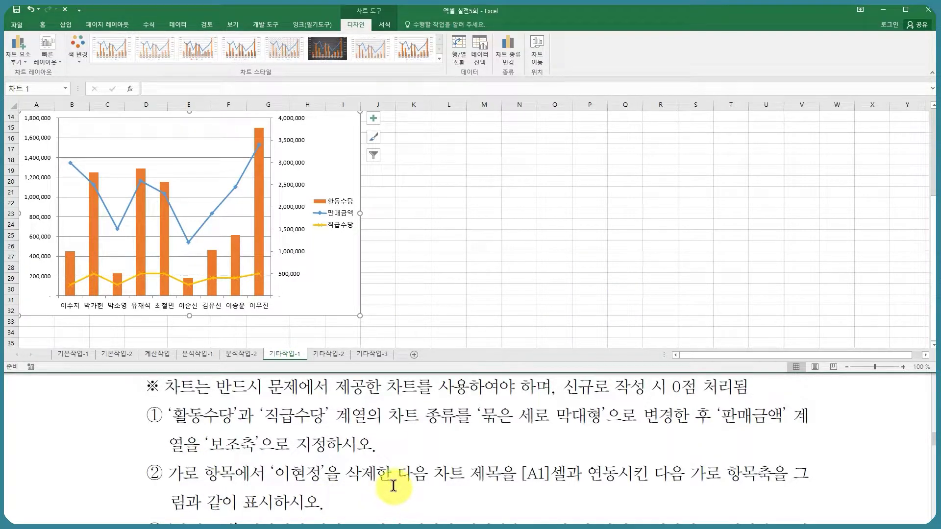
{"action": "left_click", "coordinate": [480, 54]}
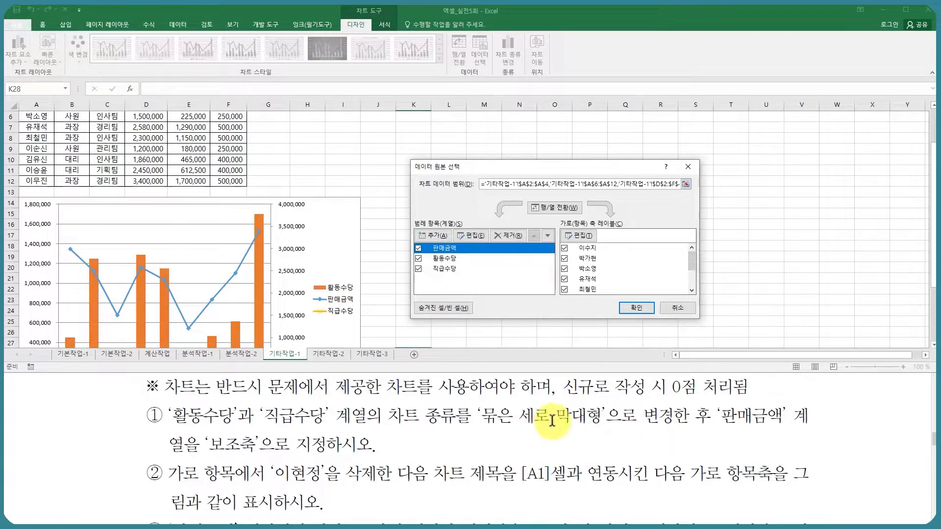
{"action": "left_click", "coordinate": [633, 307]}
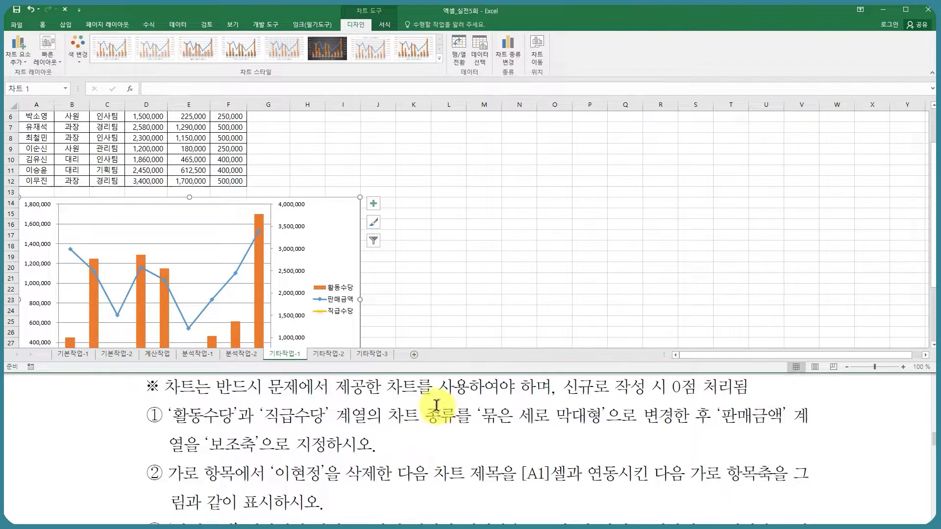
- Set the 직급수당 series back to 묶은 세로 막대형 and take it off the secondary axis
{"action": "left_click", "coordinate": [509, 47]}
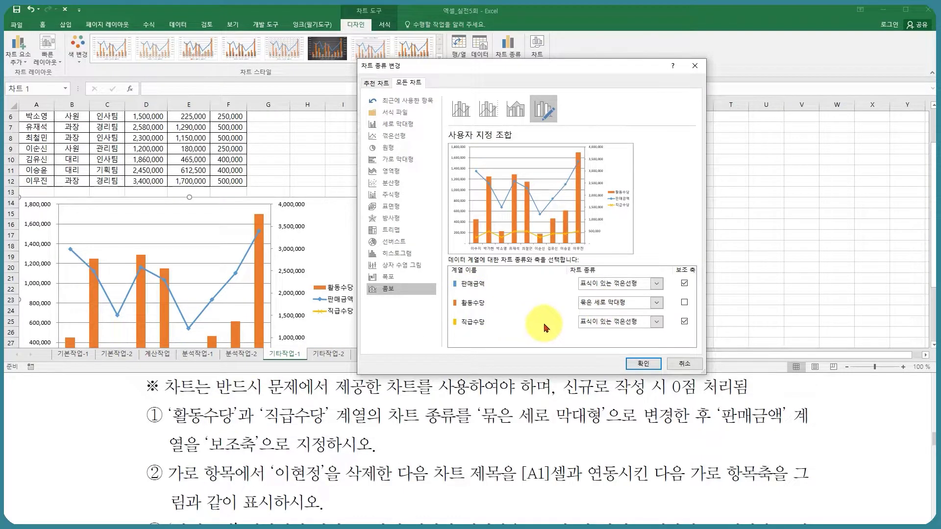
{"action": "left_click", "coordinate": [642, 321]}
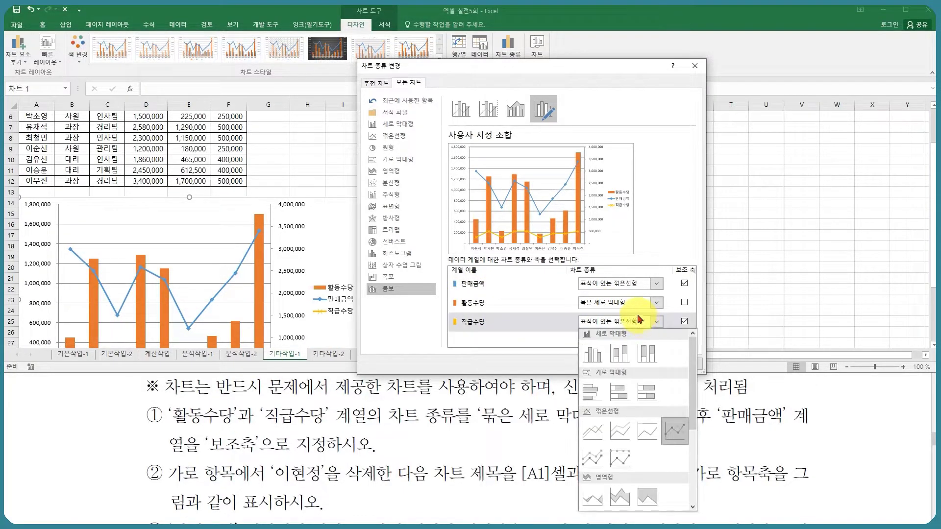
{"action": "left_click", "coordinate": [591, 350]}
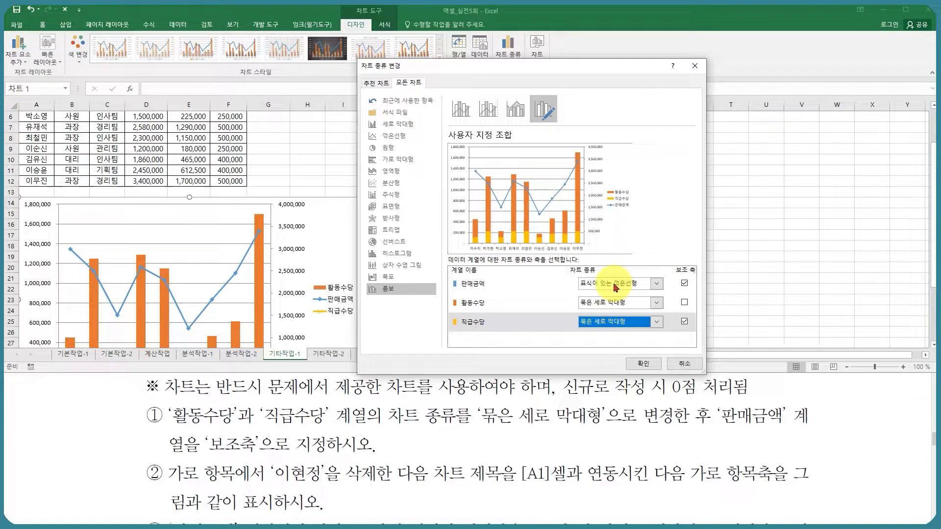
{"action": "left_click", "coordinate": [684, 322]}
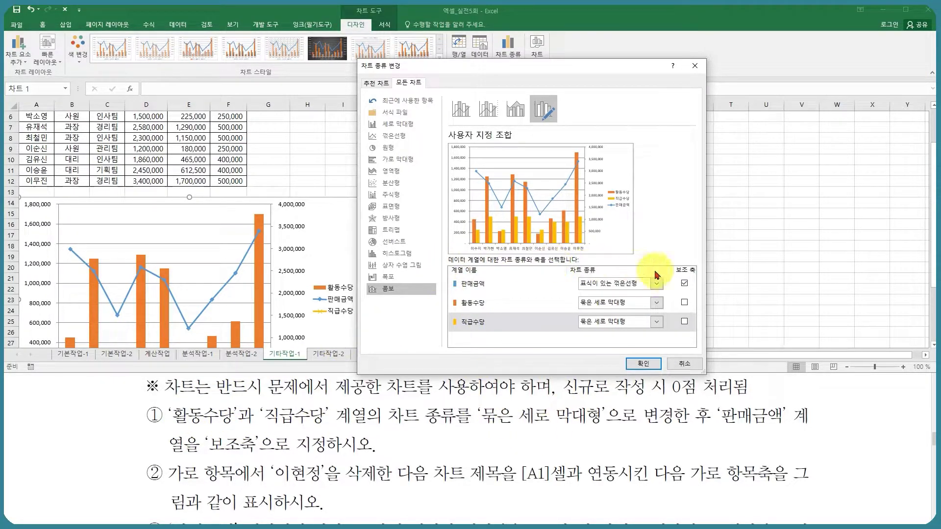
{"action": "left_click", "coordinate": [644, 364]}
{"action": "scroll", "coordinate": [336, 281], "scroll_direction": "down", "scroll_amount": 2}
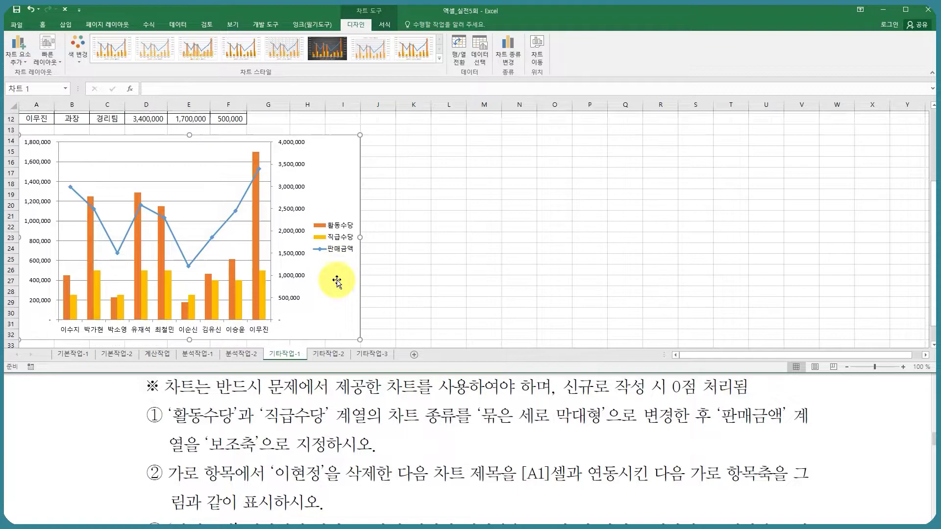
- Add a chart title above the chart and link it to cell A1 of the 기타작업-1 sheet
{"action": "left_click", "coordinate": [336, 281]}
{"action": "scroll", "coordinate": [328, 269], "scroll_direction": "up", "scroll_amount": 2}
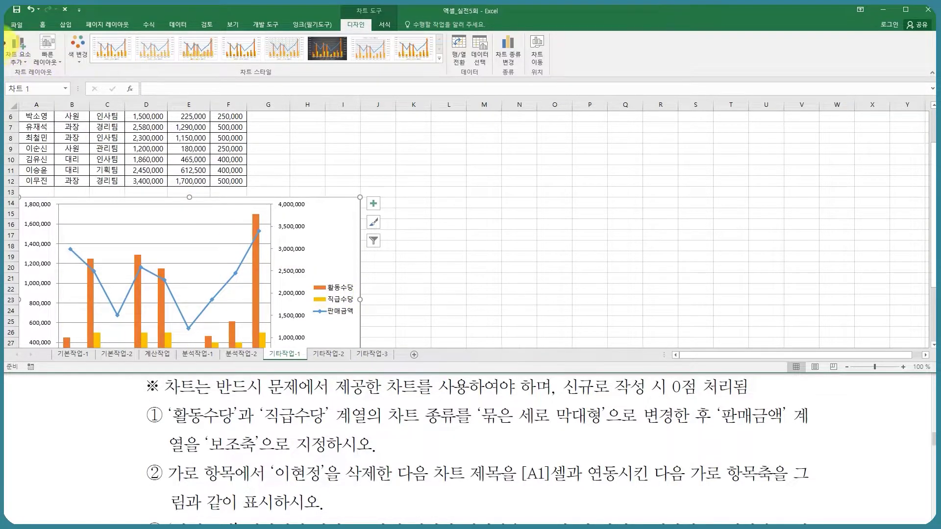
{"action": "left_click", "coordinate": [13, 47]}
{"action": "mouse_move", "coordinate": [39, 96]}
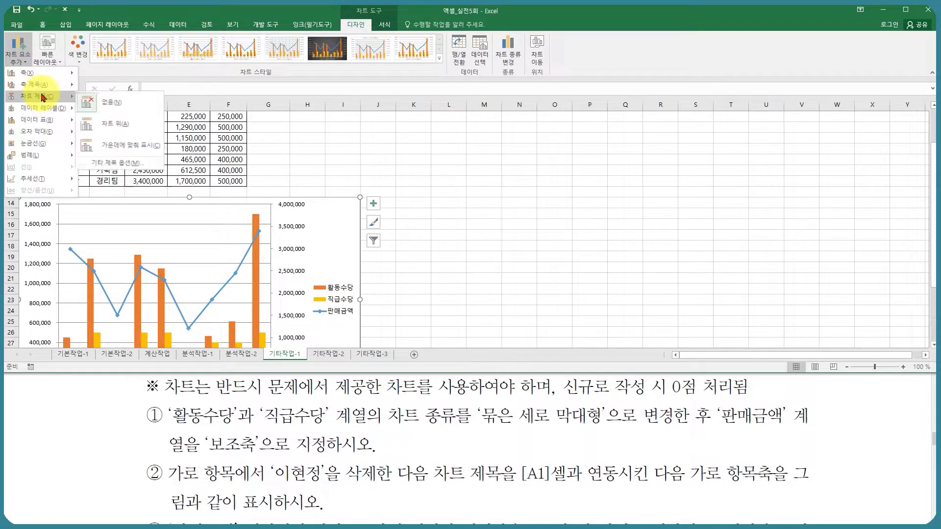
{"action": "left_click", "coordinate": [117, 123]}
{"action": "left_click", "coordinate": [161, 90]}
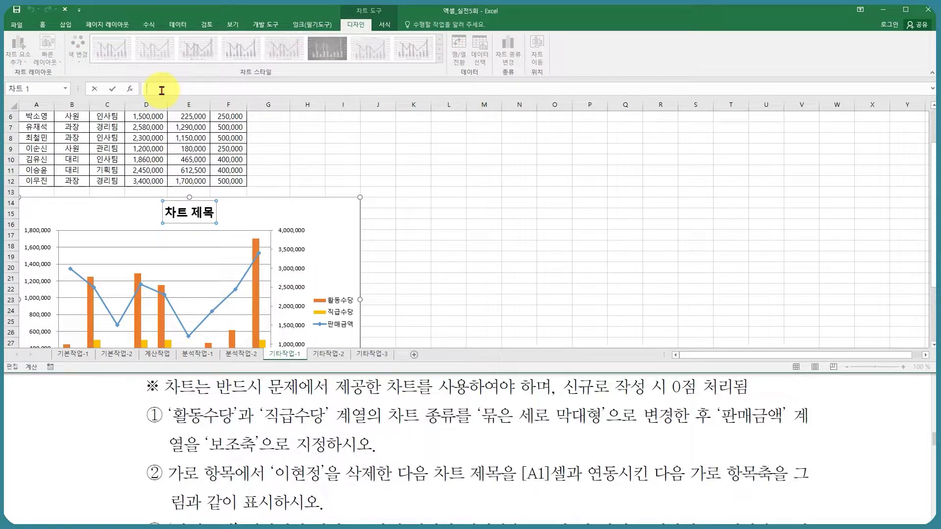
{"action": "left_click_drag", "start_coordinate": [933, 177], "coordinate": [934, 137]}
{"action": "left_click", "coordinate": [31, 117]}
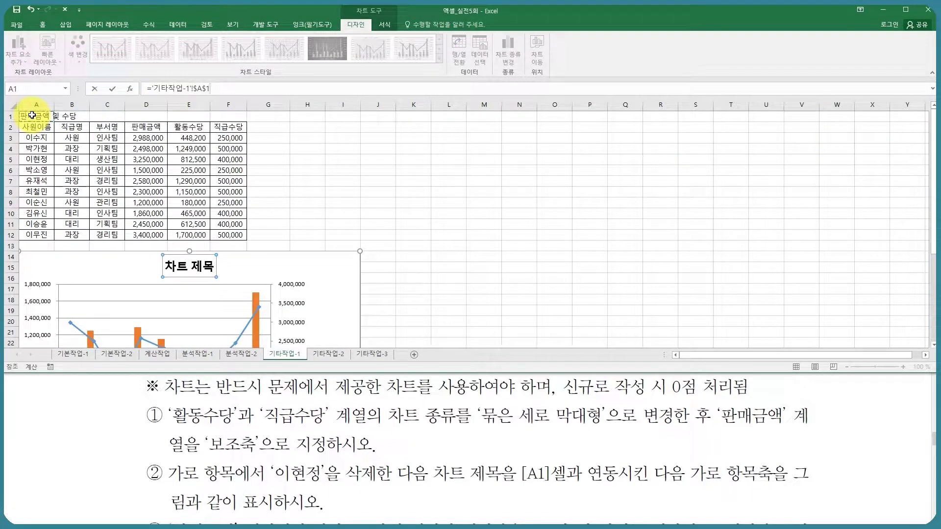
{"action": "key", "text": "Return"}
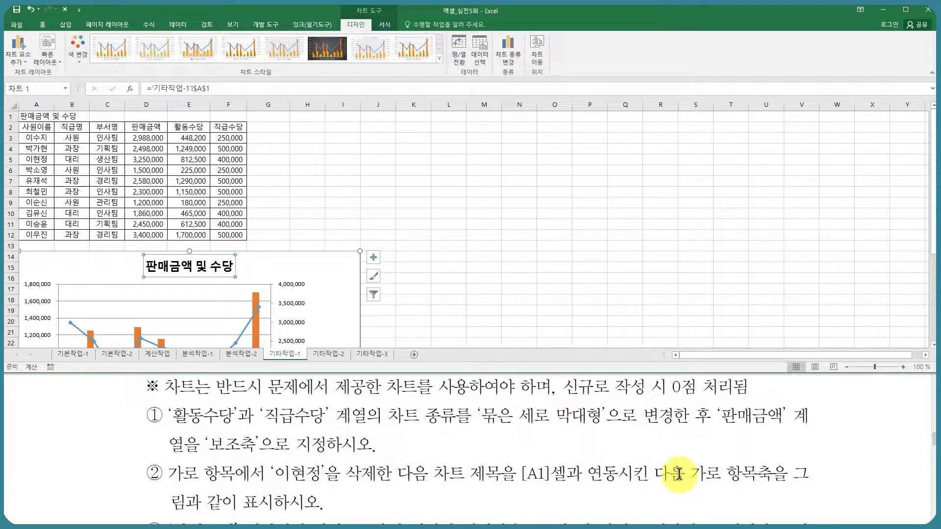
- Set the label position of the chart's horizontal category axis to 높은 쪽, matching the exam sheet's picture
{"action": "scroll", "coordinate": [225, 240], "scroll_direction": "down", "scroll_amount": 6}
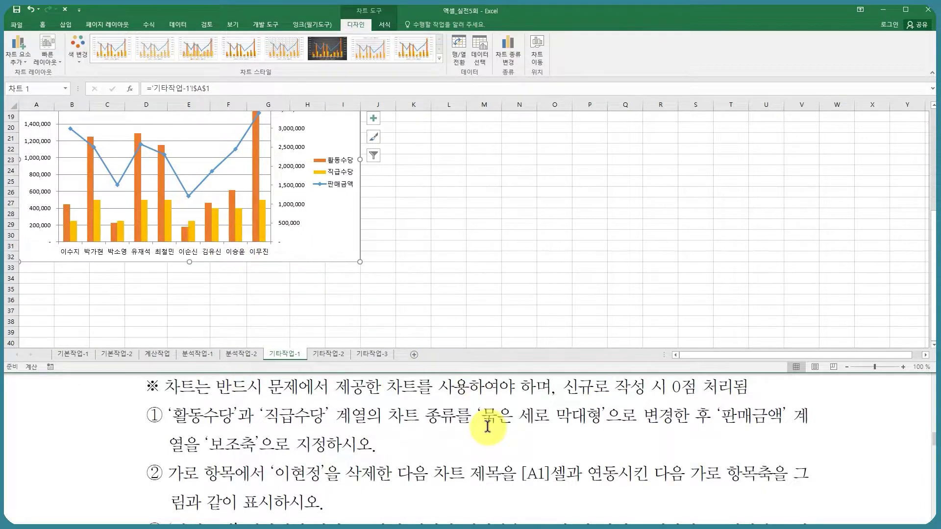
{"action": "scroll", "coordinate": [486, 421], "scroll_direction": "down", "scroll_amount": 10}
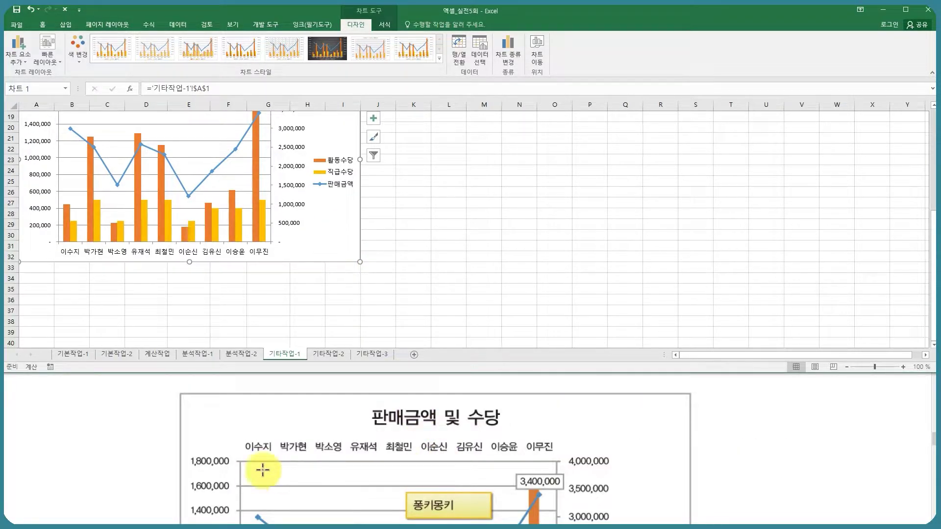
{"action": "left_click", "coordinate": [126, 255]}
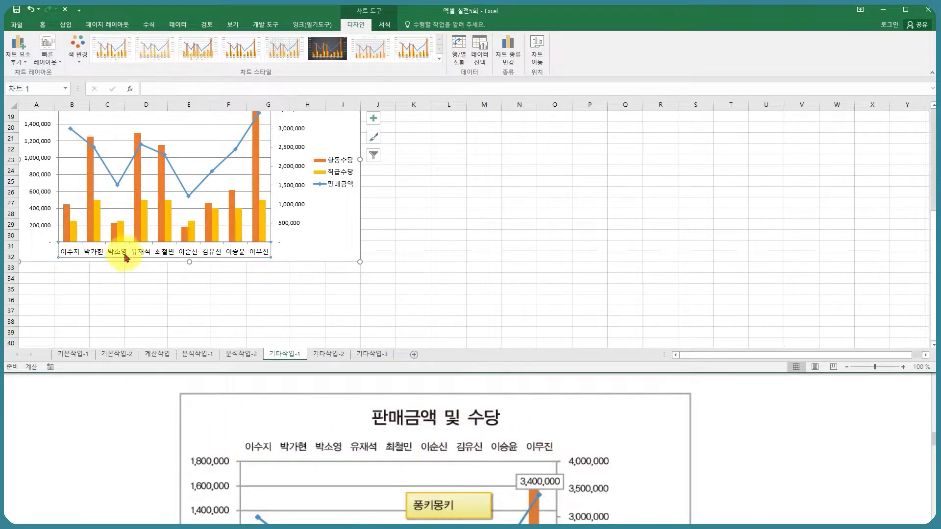
{"action": "scroll", "coordinate": [158, 266], "scroll_direction": "up", "scroll_amount": 2}
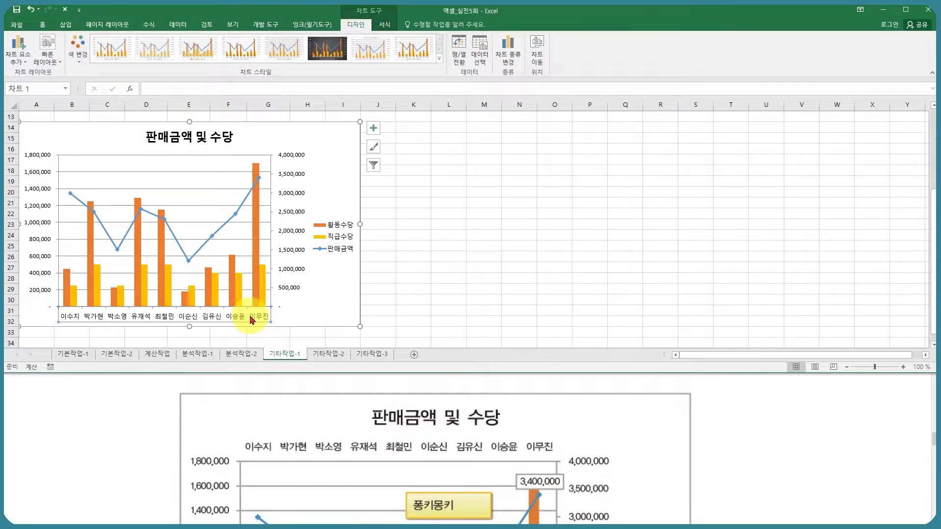
{"action": "double_click", "coordinate": [251, 320]}
{"action": "left_click_drag", "start_coordinate": [623, 68], "coordinate": [557, 56]}
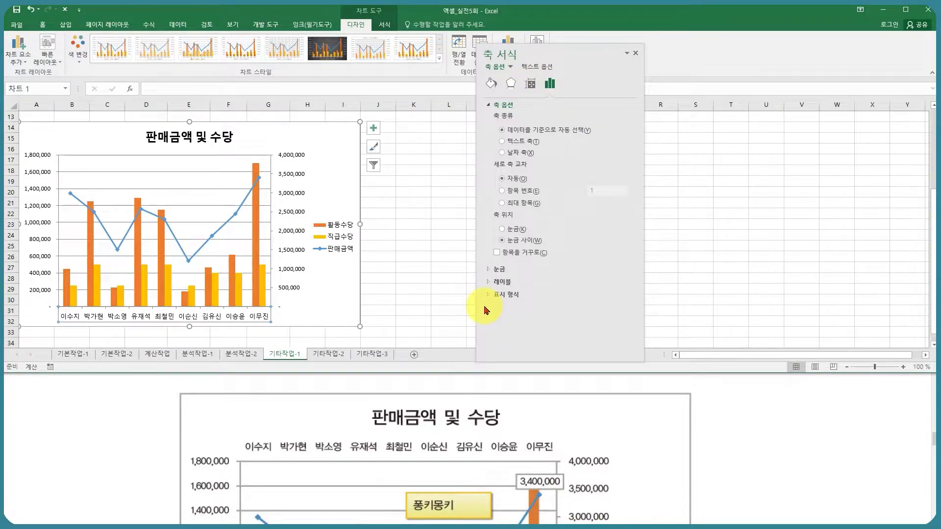
{"action": "left_click", "coordinate": [499, 282]}
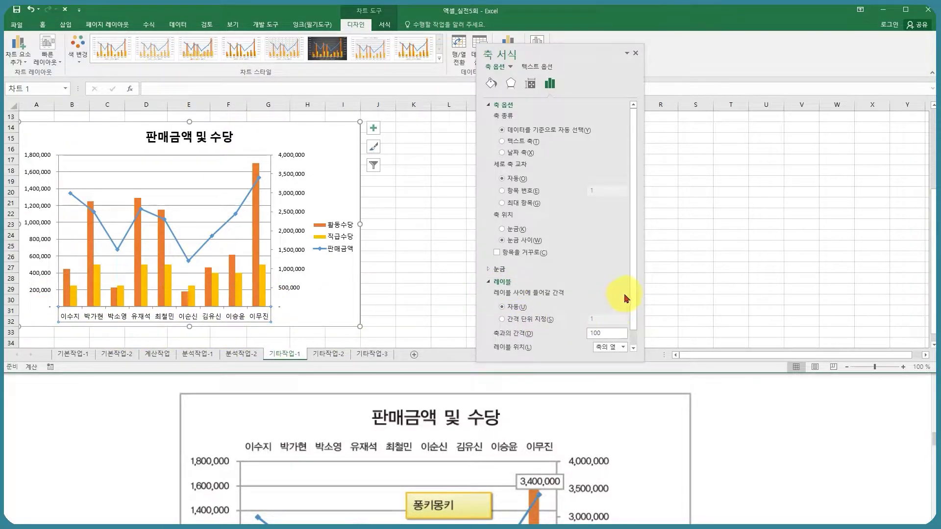
{"action": "scroll", "coordinate": [632, 323], "scroll_direction": "down", "scroll_amount": 1}
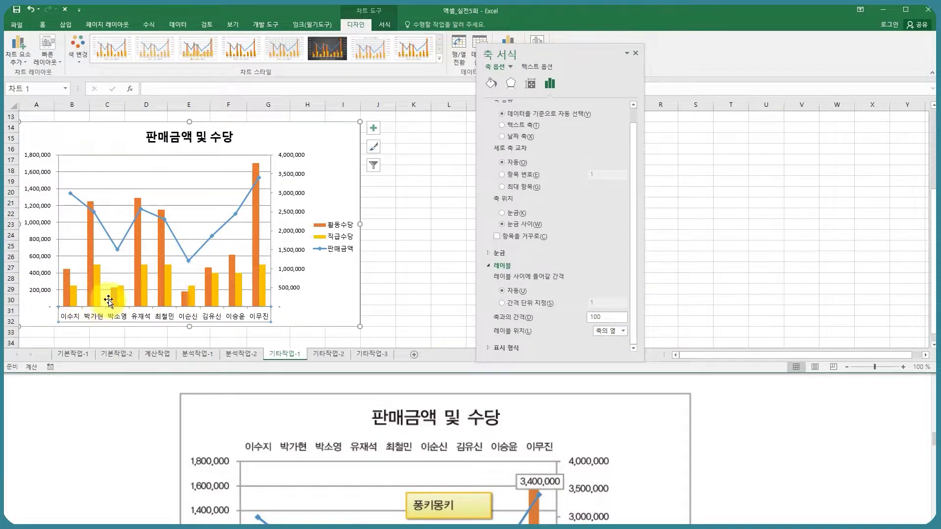
{"action": "left_click", "coordinate": [610, 331]}
{"action": "left_click", "coordinate": [612, 351]}
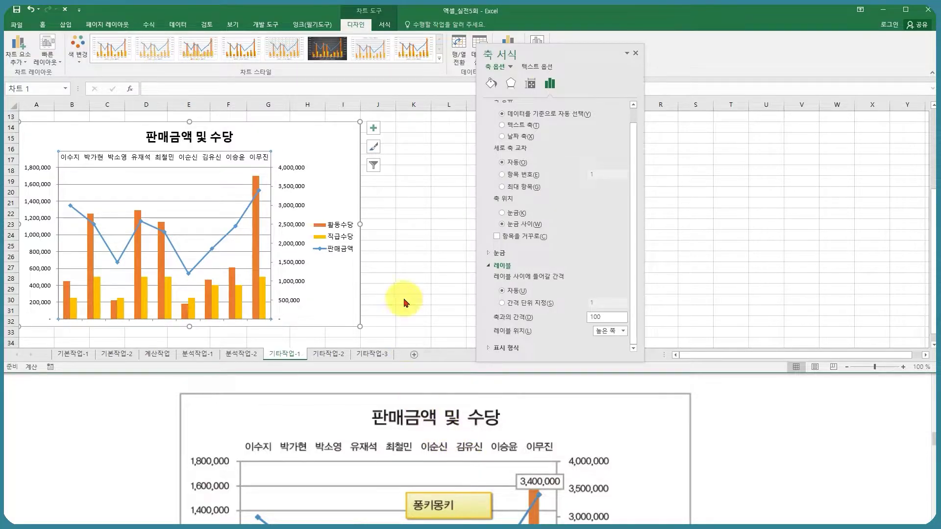
{"action": "left_click_drag", "start_coordinate": [574, 56], "coordinate": [621, 54]}
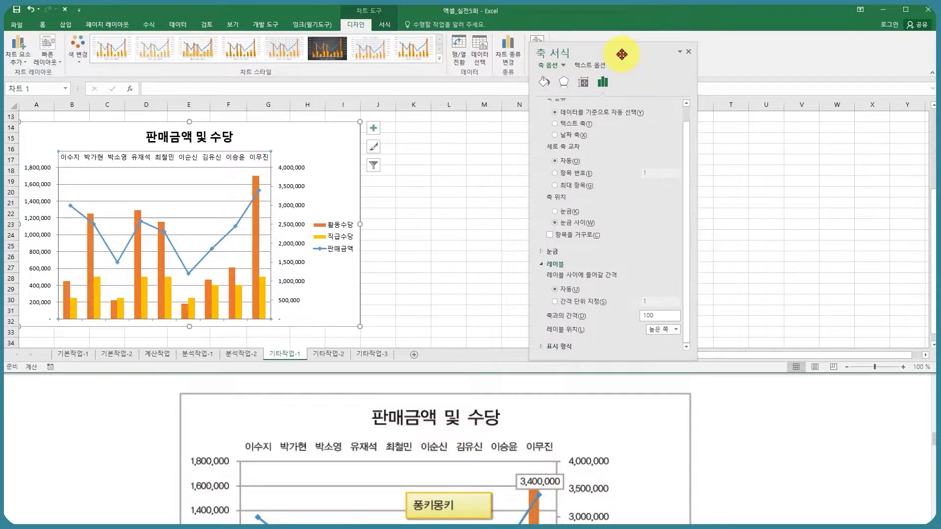
- Add a data label above the highest data point of the 판매금액 series only
{"action": "left_click", "coordinate": [757, 430]}
{"action": "scroll", "coordinate": [757, 431], "scroll_direction": "up", "scroll_amount": 5}
{"action": "left_click", "coordinate": [340, 175]}
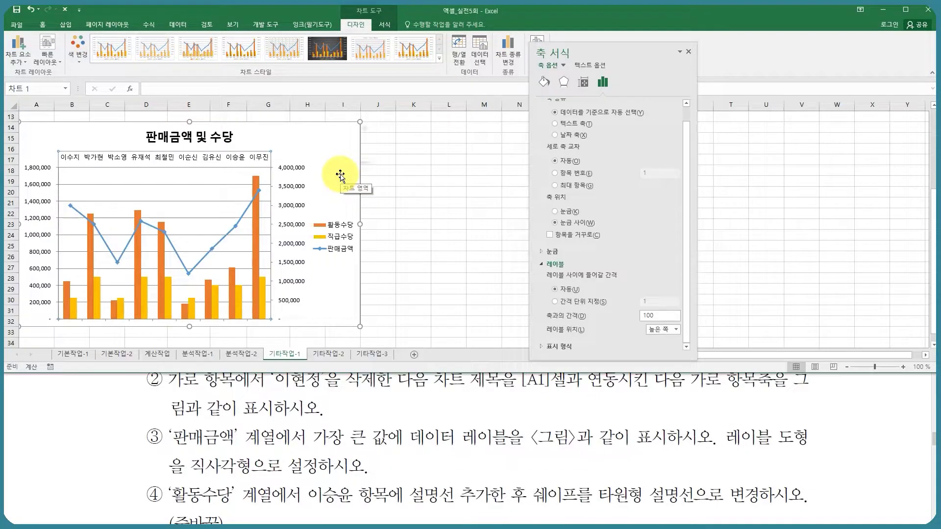
{"action": "left_click", "coordinate": [236, 227]}
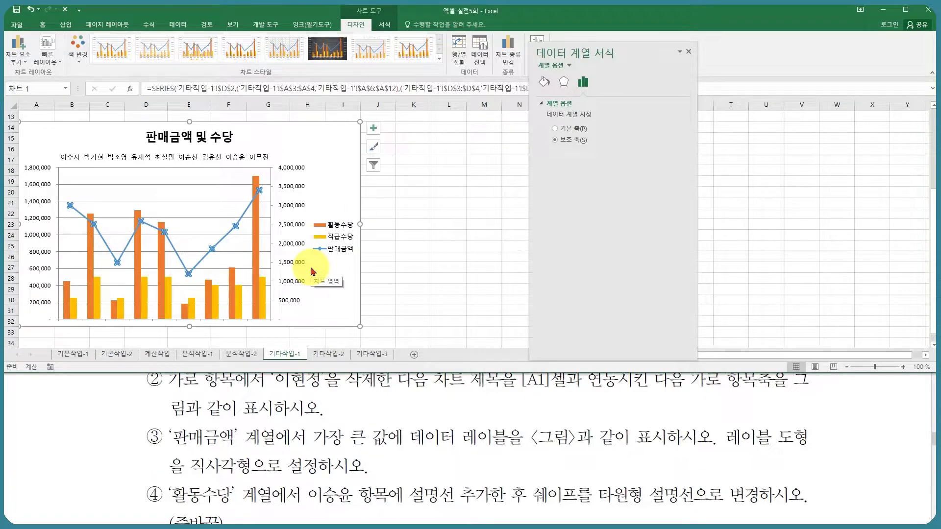
{"action": "left_click", "coordinate": [259, 190]}
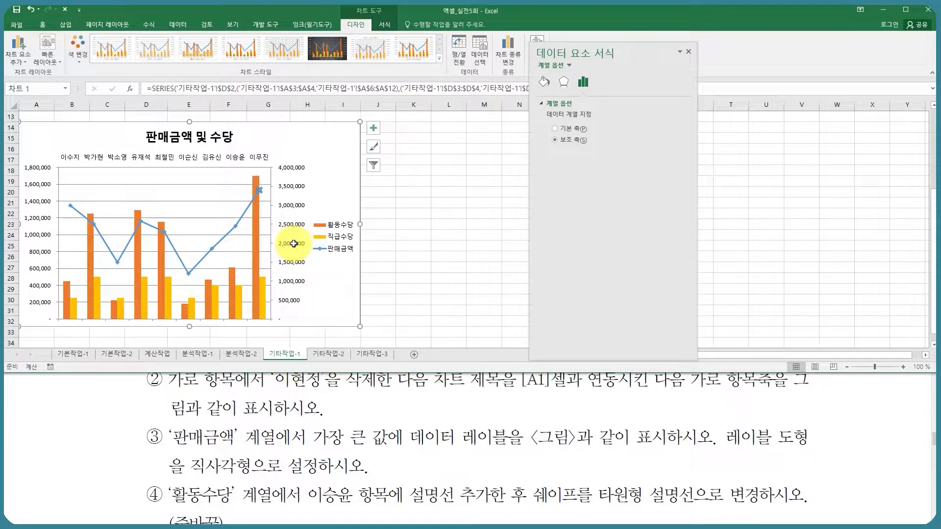
{"action": "left_click", "coordinate": [593, 448]}
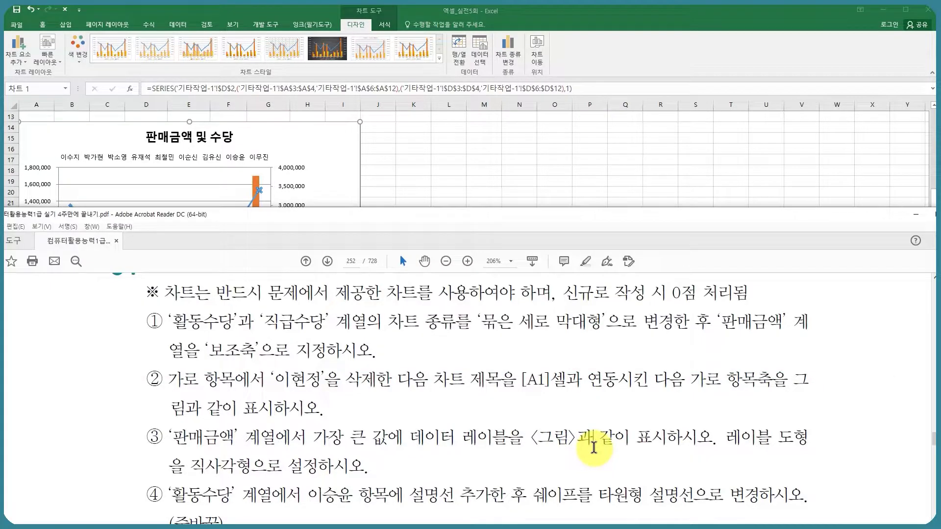
{"action": "scroll", "coordinate": [593, 448], "scroll_direction": "down", "scroll_amount": 4}
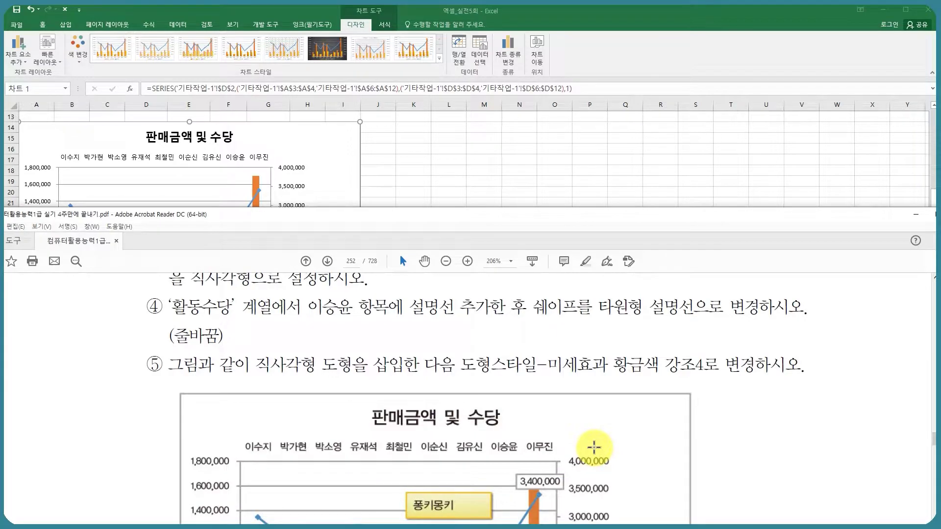
{"action": "left_click", "coordinate": [319, 181]}
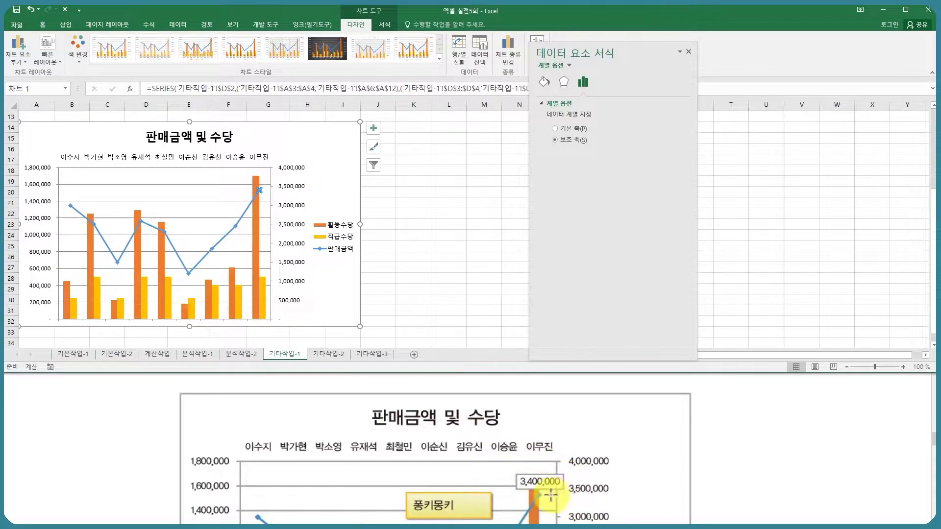
{"action": "left_click", "coordinate": [18, 51]}
{"action": "mouse_move", "coordinate": [49, 109]}
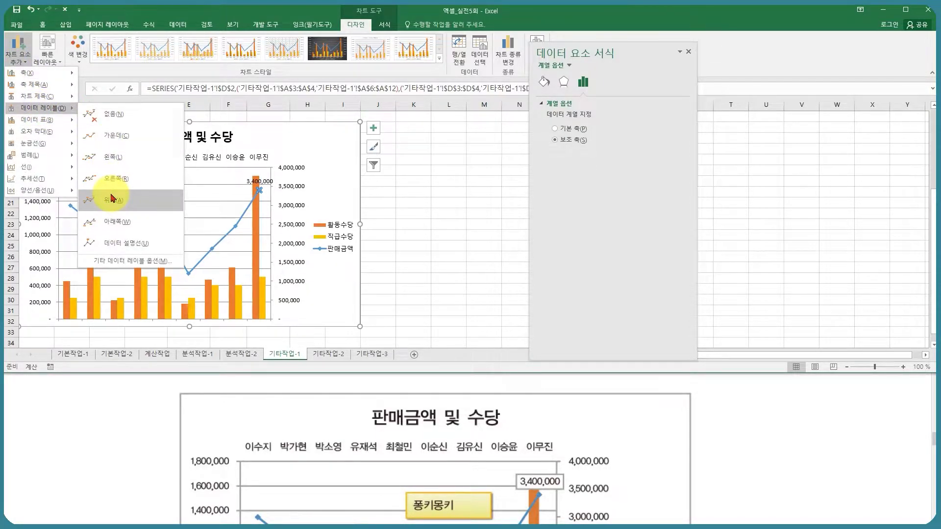
{"action": "left_click", "coordinate": [112, 198]}
- Change the shape of the 판매금액 data label to a rectangle
{"action": "left_click", "coordinate": [265, 186]}
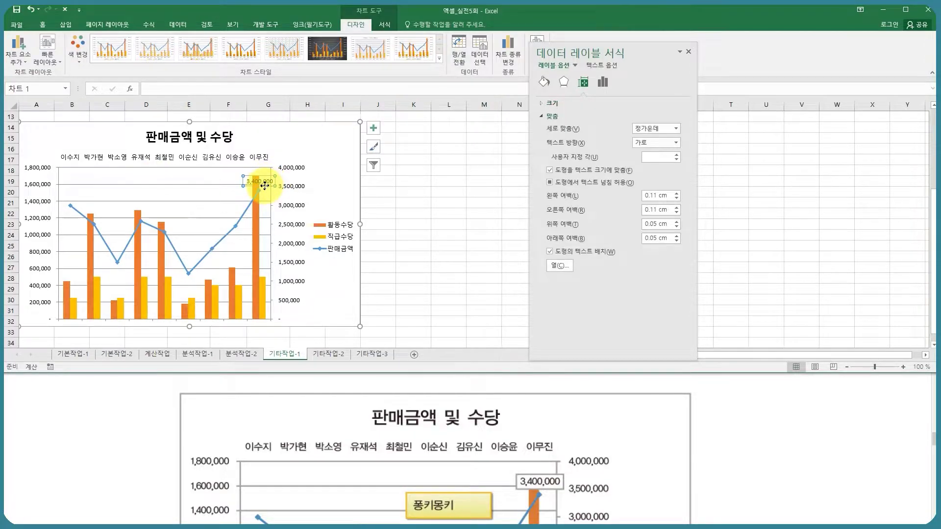
{"action": "right_click", "coordinate": [262, 185]}
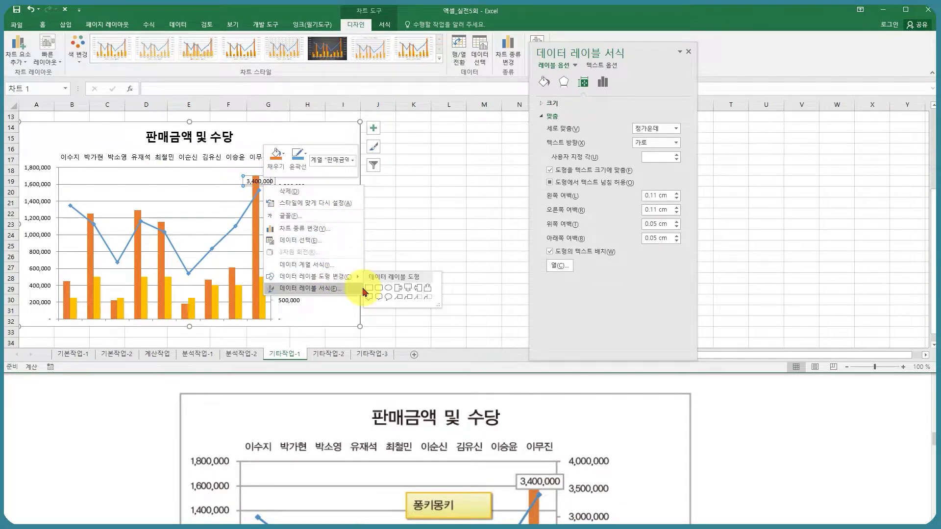
{"action": "left_click", "coordinate": [361, 288]}
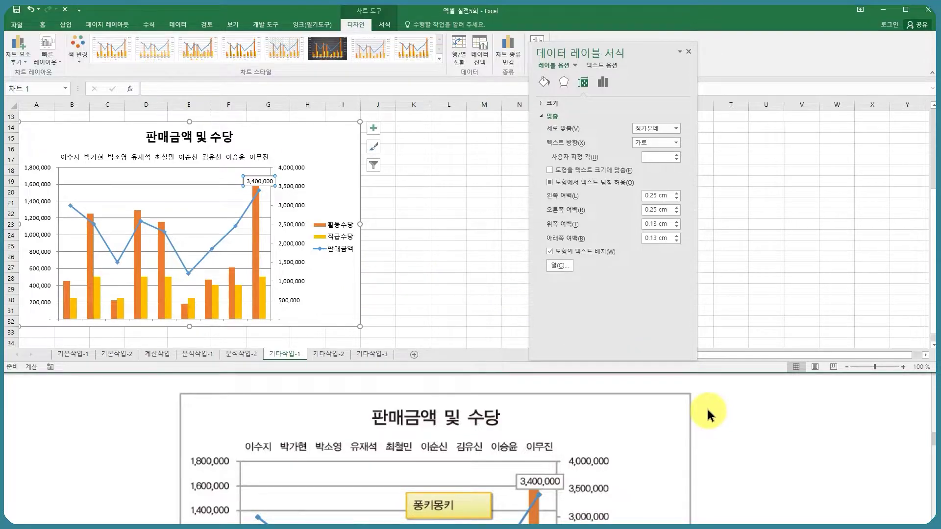
- Add a data callout to the 활동수당 column of the employee in A11 only
{"action": "scroll", "coordinate": [741, 436], "scroll_direction": "up", "scroll_amount": 3}
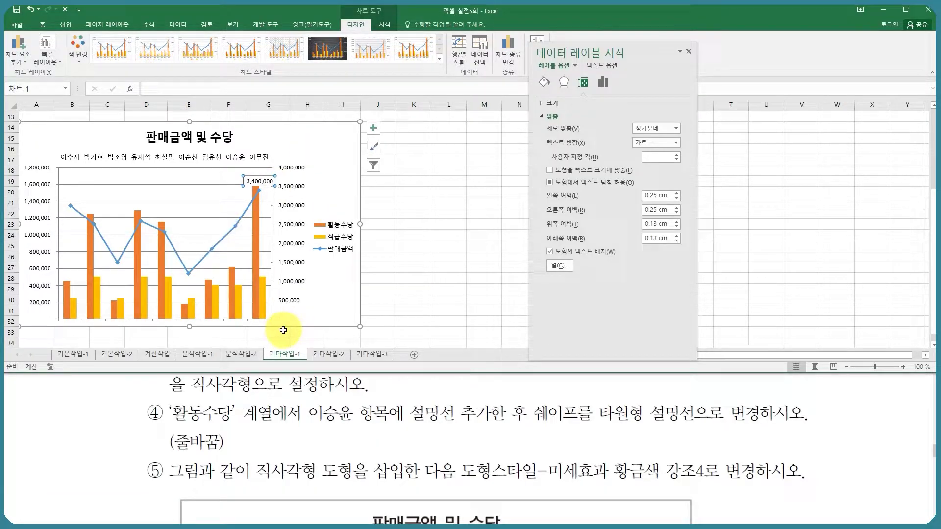
{"action": "left_click", "coordinate": [259, 262]}
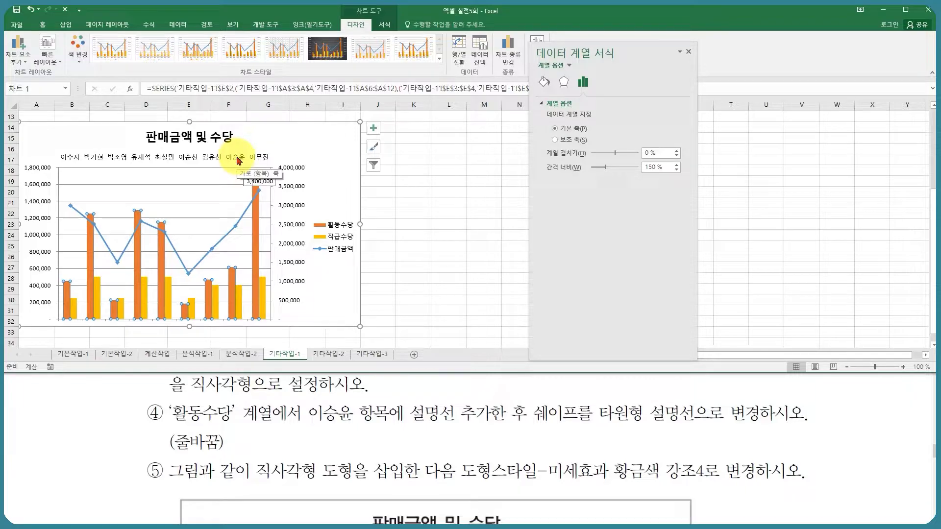
{"action": "left_click", "coordinate": [232, 276]}
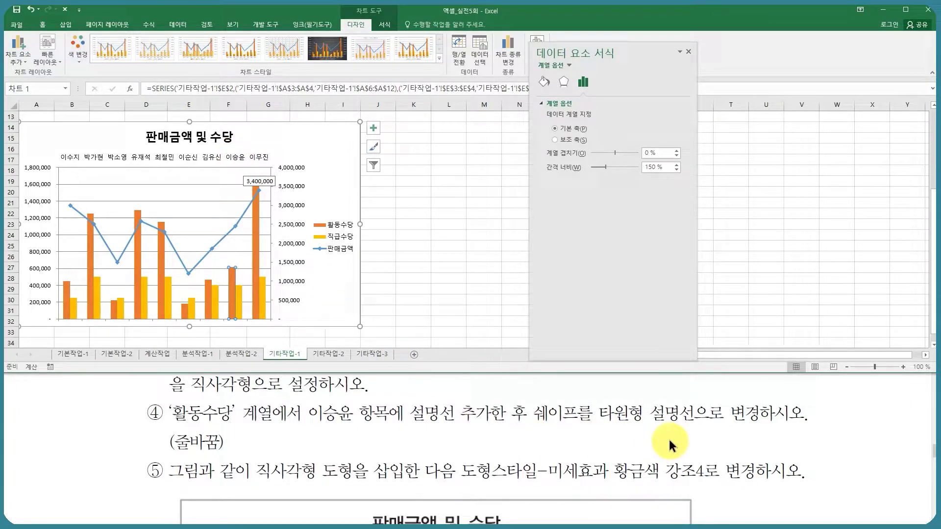
{"action": "left_click", "coordinate": [764, 453]}
{"action": "scroll", "coordinate": [766, 456], "scroll_direction": "down", "scroll_amount": 5}
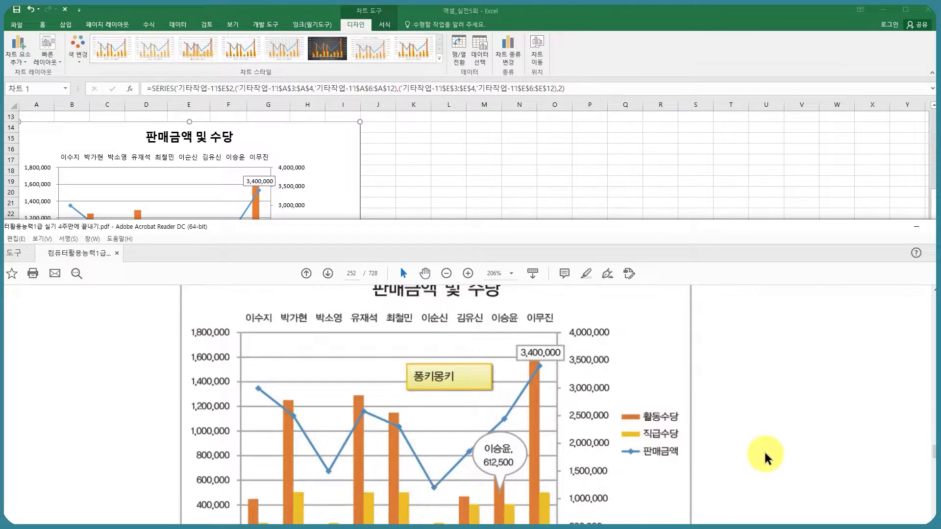
{"action": "left_click", "coordinate": [230, 211]}
{"action": "double_click", "coordinate": [234, 281]}
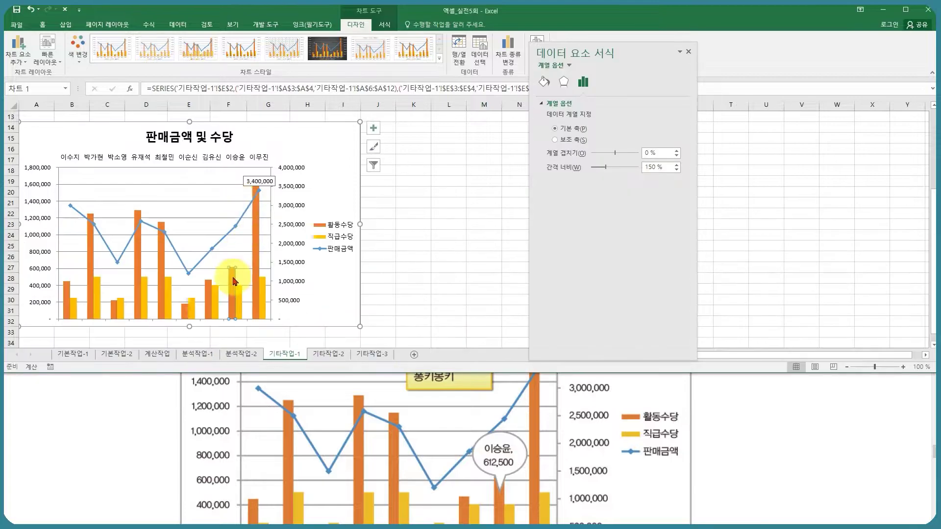
{"action": "right_click", "coordinate": [233, 283]}
{"action": "mouse_move", "coordinate": [294, 356]}
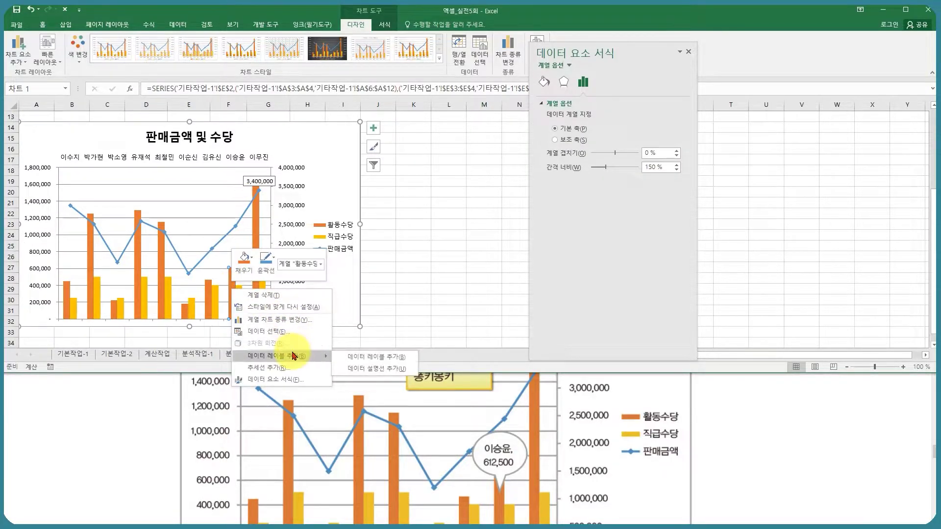
{"action": "left_click", "coordinate": [375, 368]}
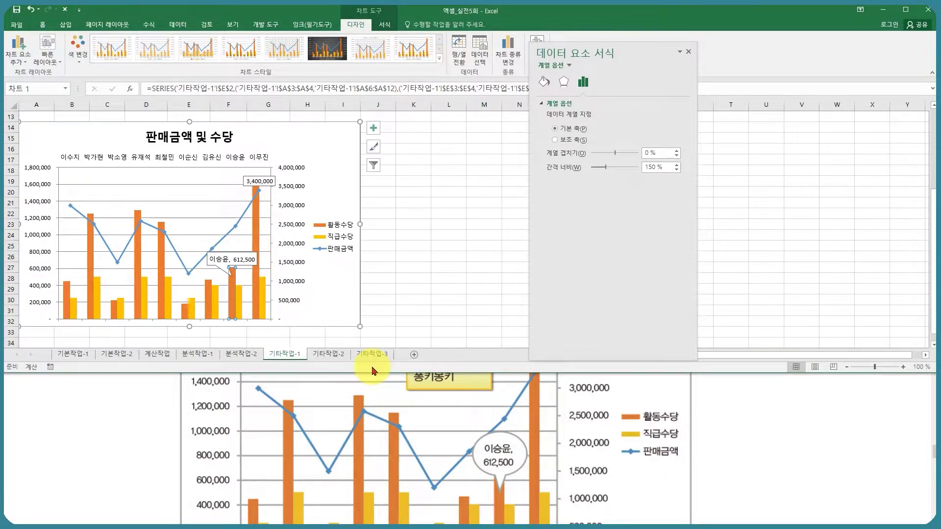
- Change the shape of the 활동수당 data callout to an oval callout
{"action": "left_click", "coordinate": [230, 273]}
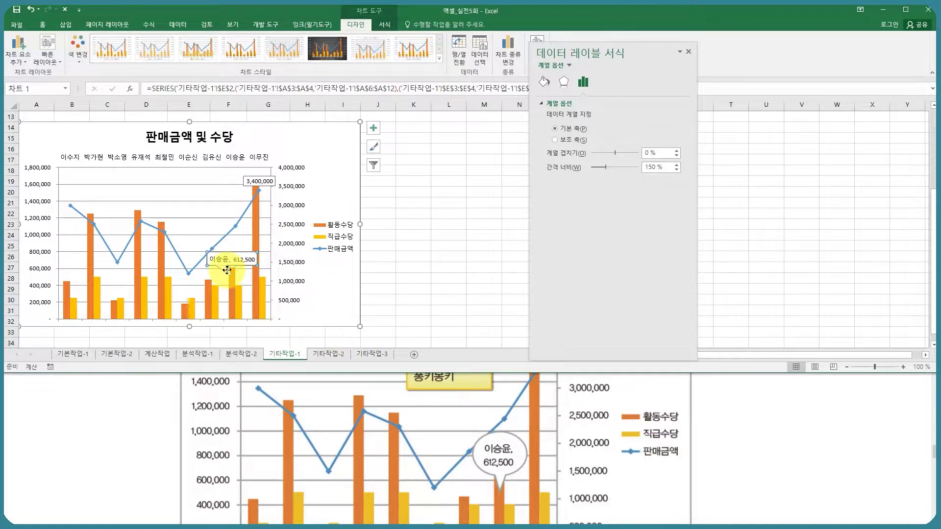
{"action": "right_click", "coordinate": [231, 276]}
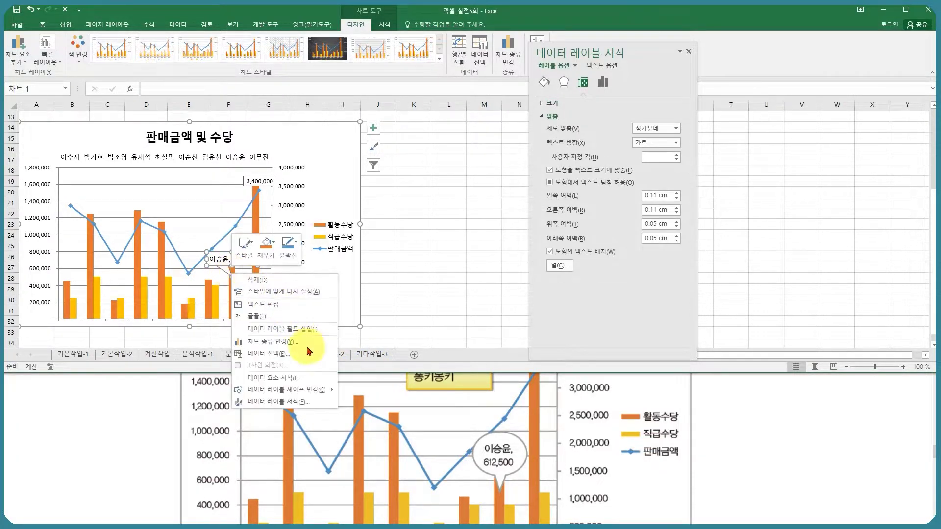
{"action": "mouse_move", "coordinate": [305, 389]}
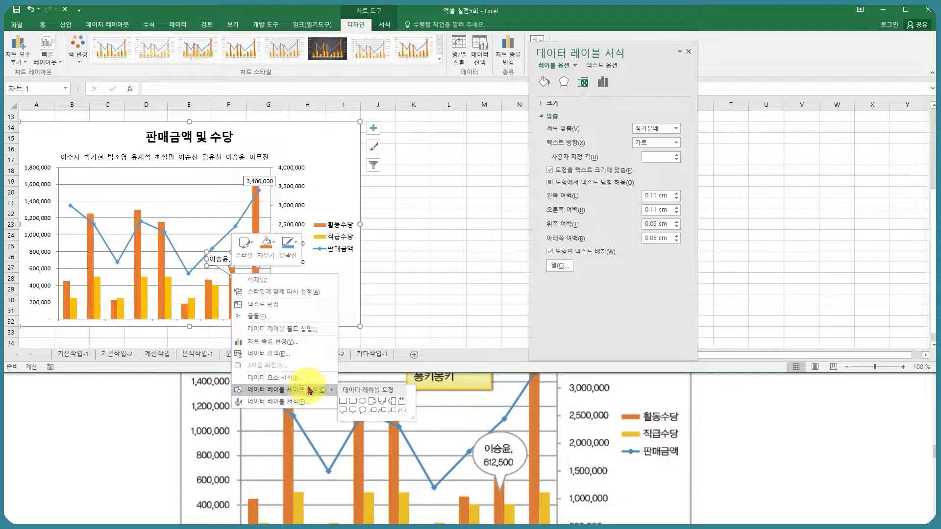
{"action": "left_click", "coordinate": [363, 410]}
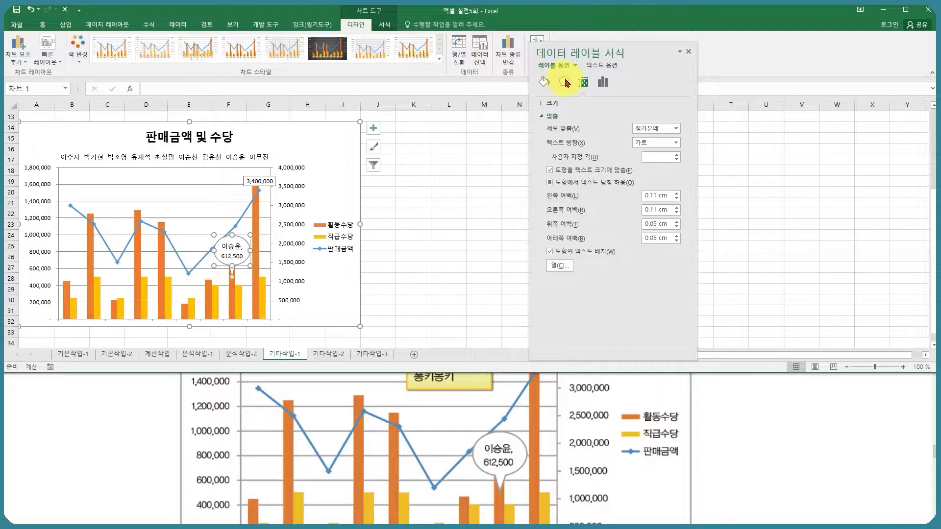
- Try the (줄 바꿈) separator on the oval callout label and set it back to , (쉼표)
{"action": "left_click", "coordinate": [604, 87]}
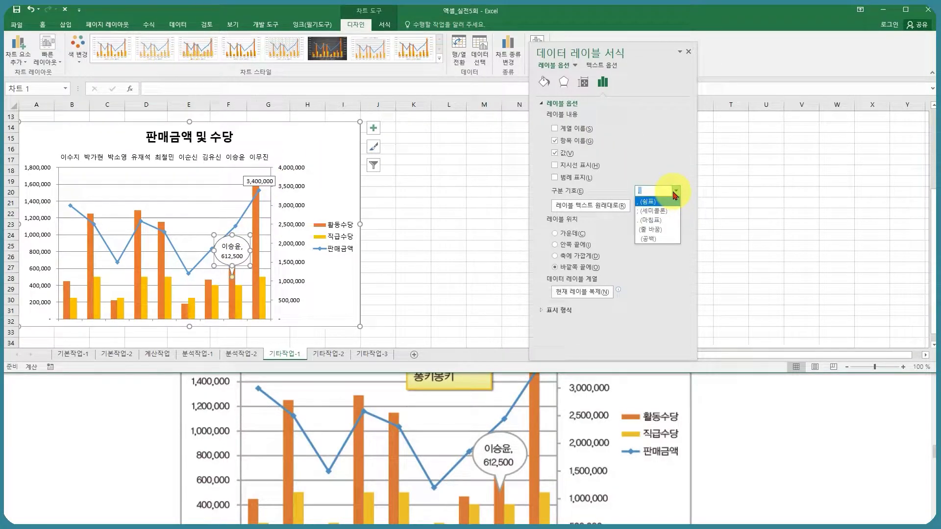
{"action": "left_click", "coordinate": [665, 229]}
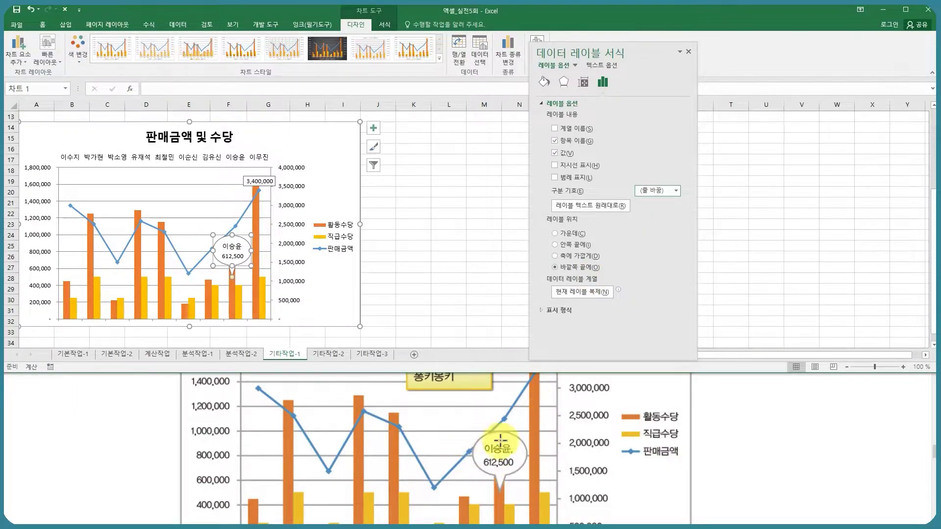
{"action": "left_click", "coordinate": [675, 192]}
{"action": "left_click", "coordinate": [651, 201]}
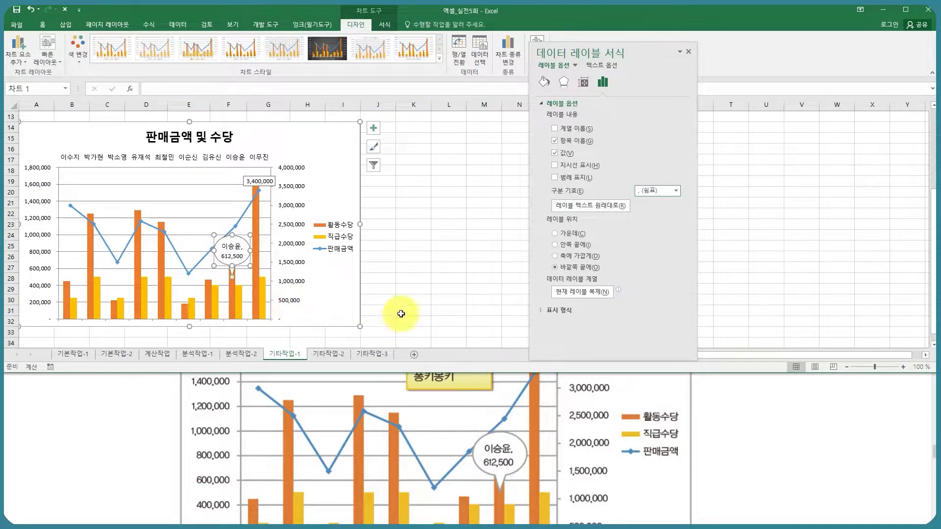
- Check the exam PDF's instruction for the next chart task and return to the Excel workbook
{"action": "left_click", "coordinate": [763, 414]}
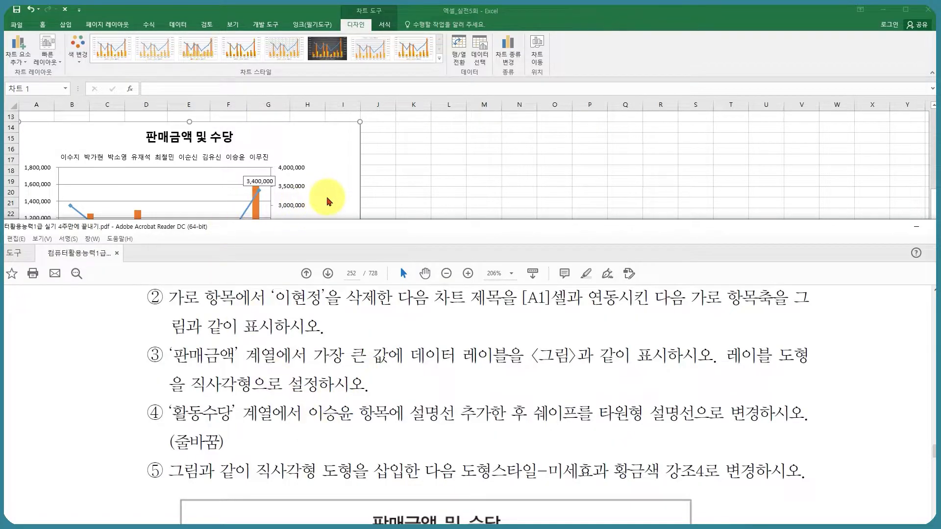
{"action": "key", "text": "alt+Tab"}
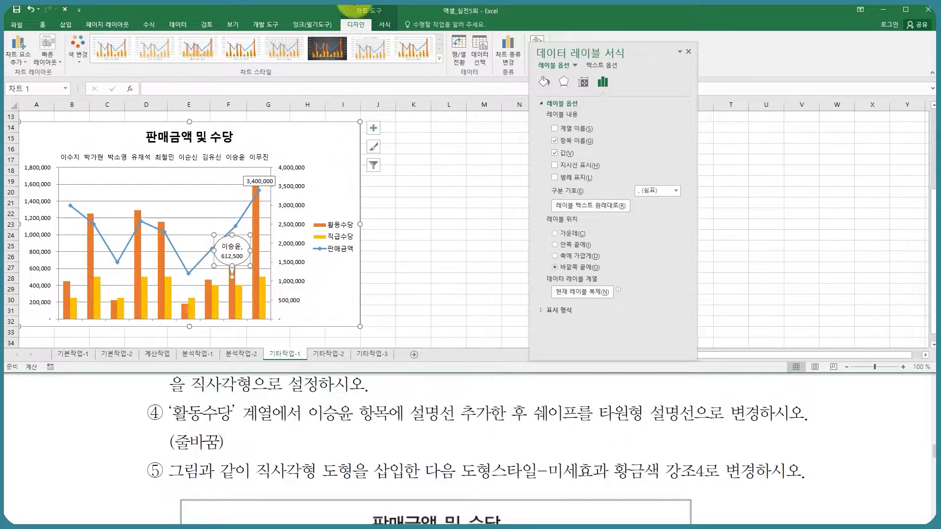
- Insert a rectangle about 1.03 cm high and 3.15 cm wide in the chart's upper plot area, matching the PDF sample, with the text 퐁키몽키
{"action": "left_click", "coordinate": [834, 445]}
{"action": "scroll", "coordinate": [834, 445], "scroll_direction": "down", "scroll_amount": 4}
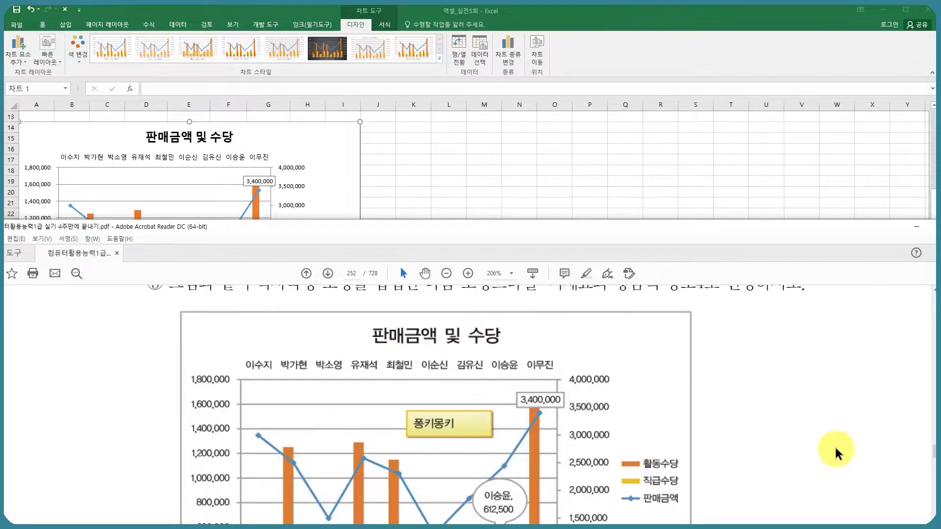
{"action": "scroll", "coordinate": [834, 445], "scroll_direction": "up", "scroll_amount": 2}
{"action": "left_click", "coordinate": [324, 176]}
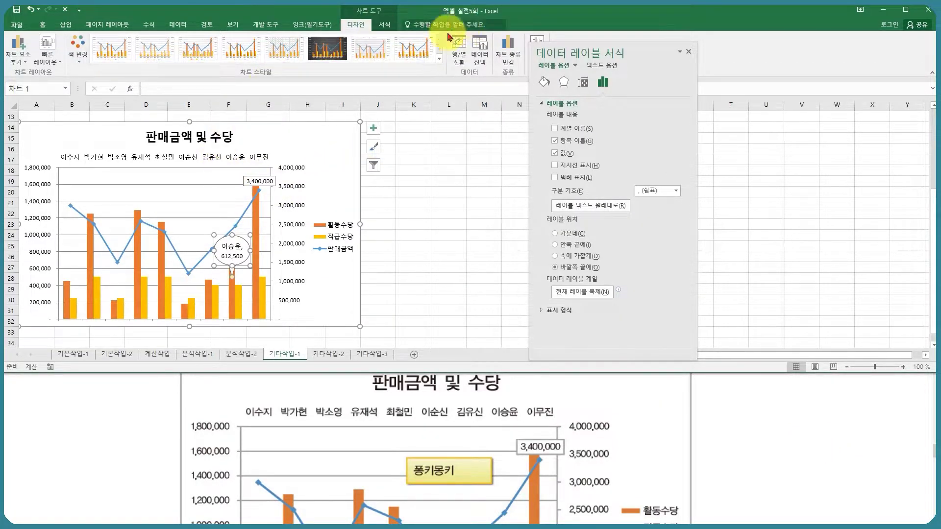
{"action": "left_click", "coordinate": [383, 25]}
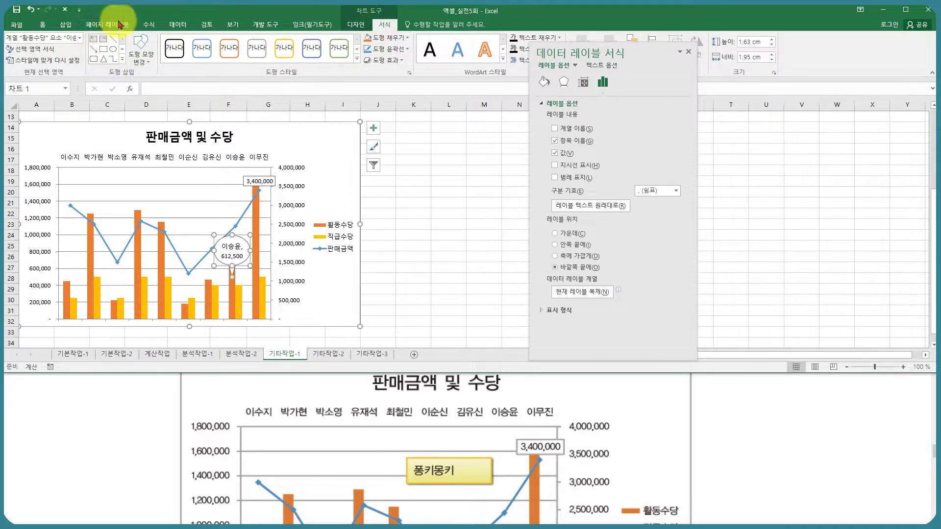
{"action": "left_click", "coordinate": [105, 52]}
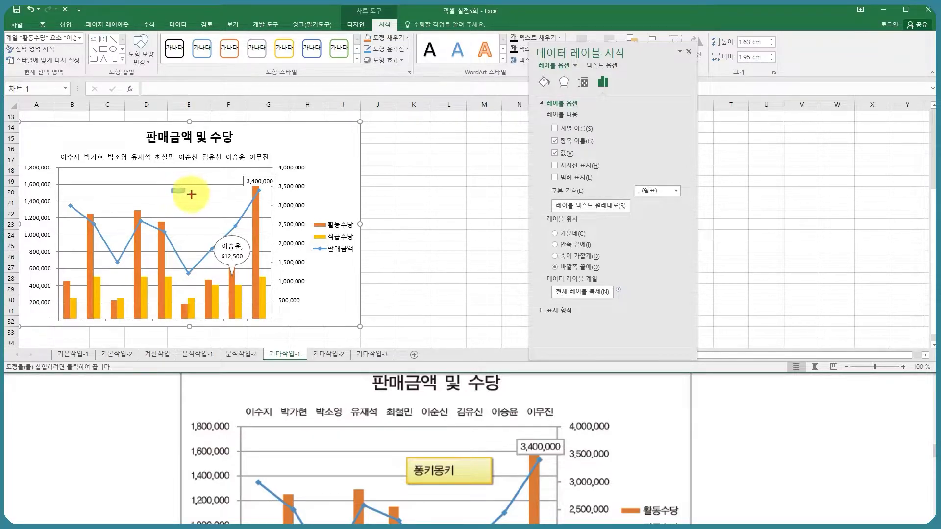
{"action": "left_click_drag", "start_coordinate": [171, 188], "coordinate": [227, 203]}
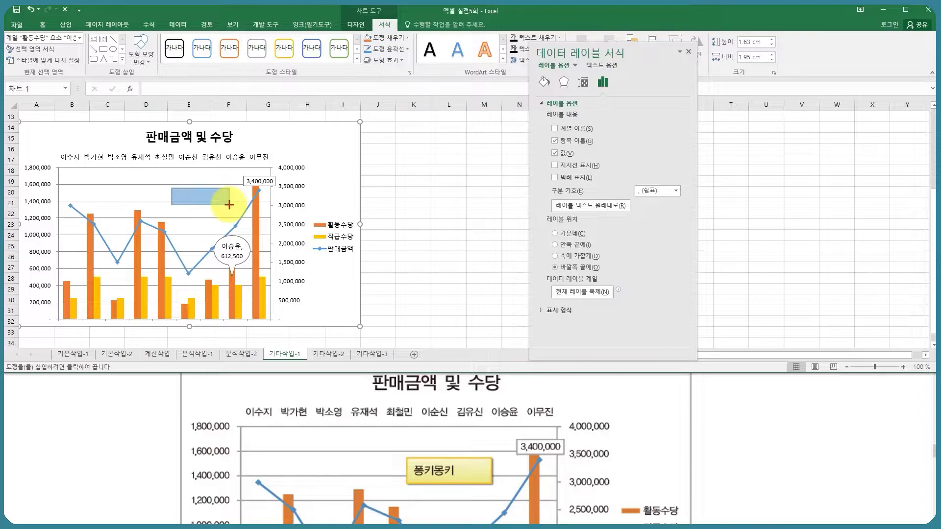
{"action": "left_click_drag", "start_coordinate": [230, 208], "coordinate": [231, 207]}
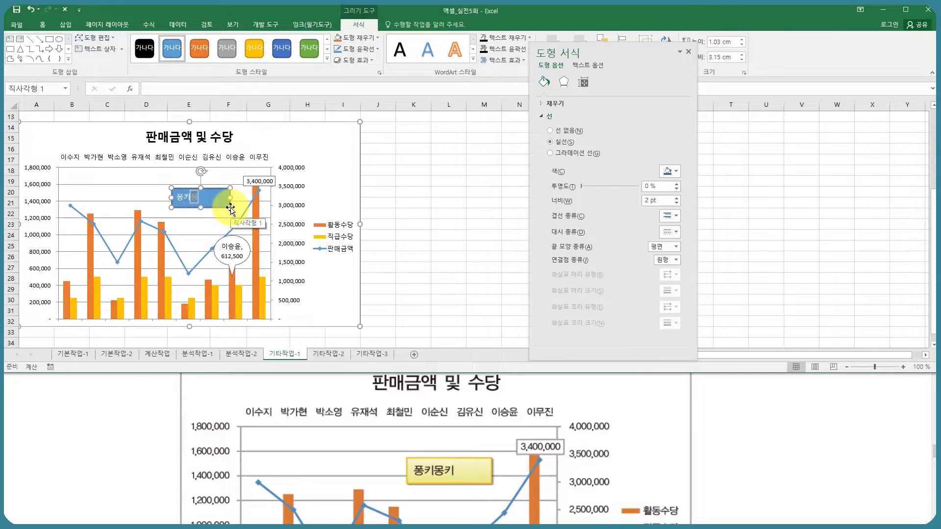
- Check the shape style required in the exam PDF and apply the 미세 효과 - 황금색, 강조 4 style to the rectangle
{"action": "left_click", "coordinate": [772, 451]}
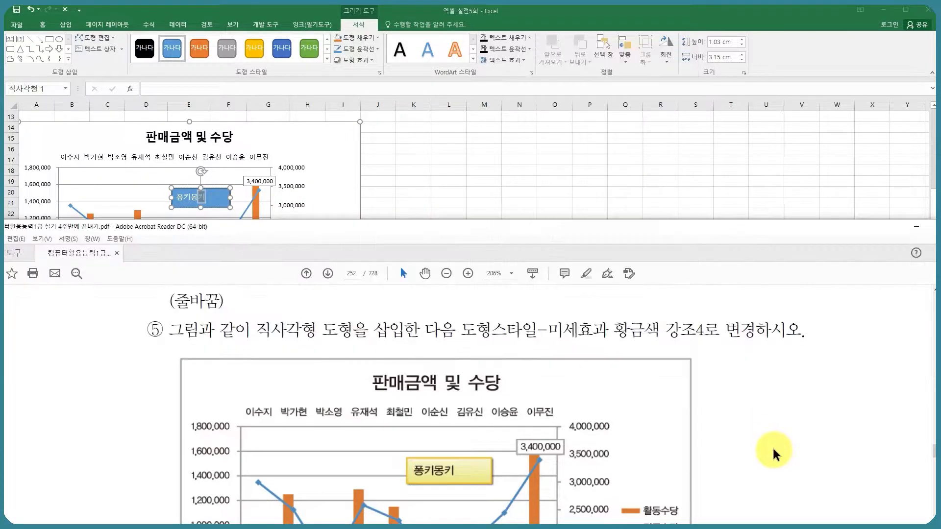
{"action": "scroll", "coordinate": [773, 451], "scroll_direction": "up", "scroll_amount": 3}
{"action": "left_click", "coordinate": [323, 191]}
{"action": "left_click", "coordinate": [205, 198]}
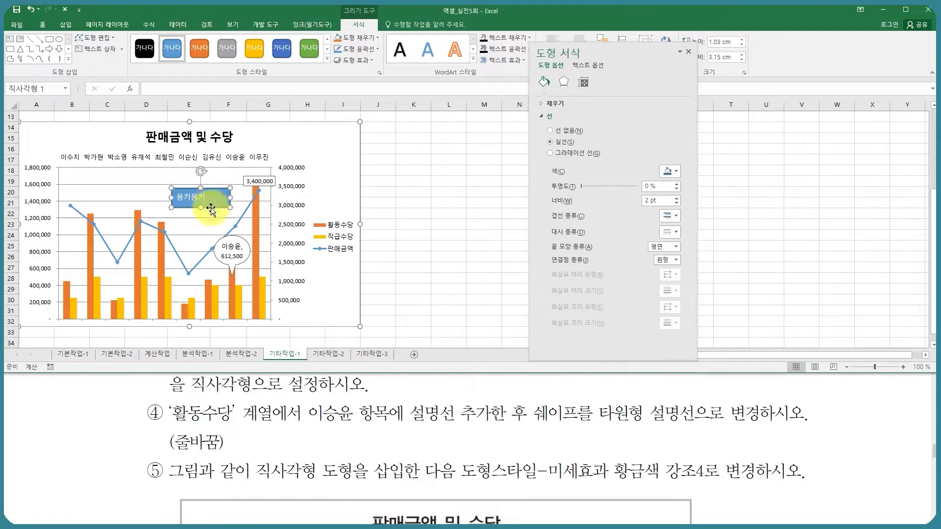
{"action": "left_click", "coordinate": [328, 59]}
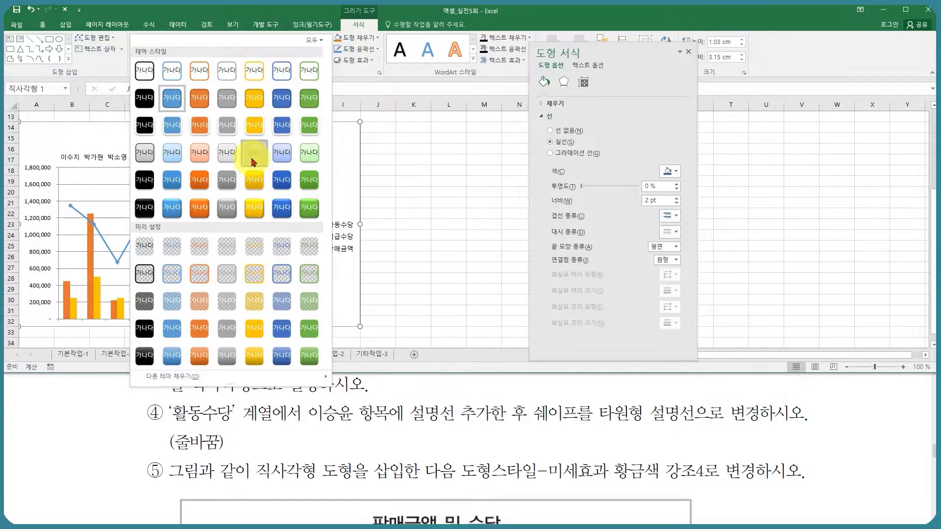
{"action": "left_click", "coordinate": [253, 158]}
{"action": "left_click", "coordinate": [325, 197]}
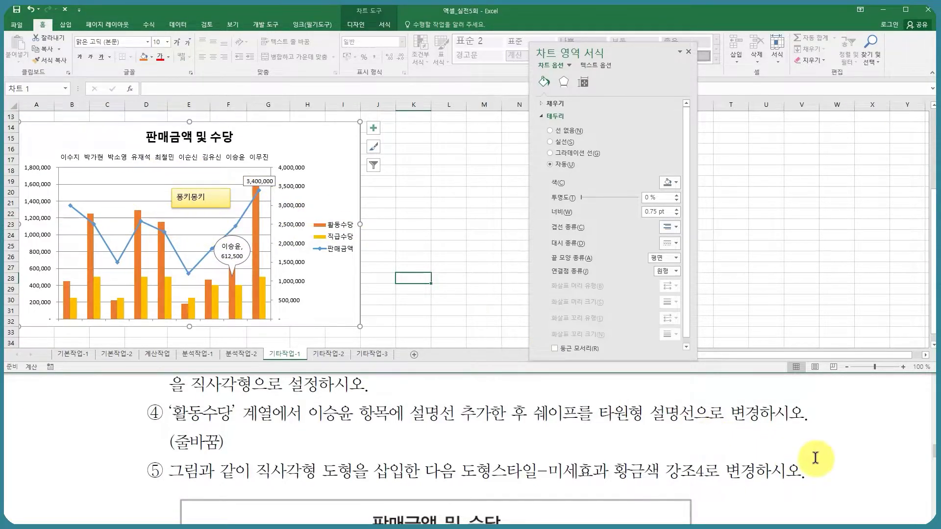
- Try a different text alignment on the 퐁키몽키 rectangle and undo it
{"action": "left_click", "coordinate": [206, 199]}
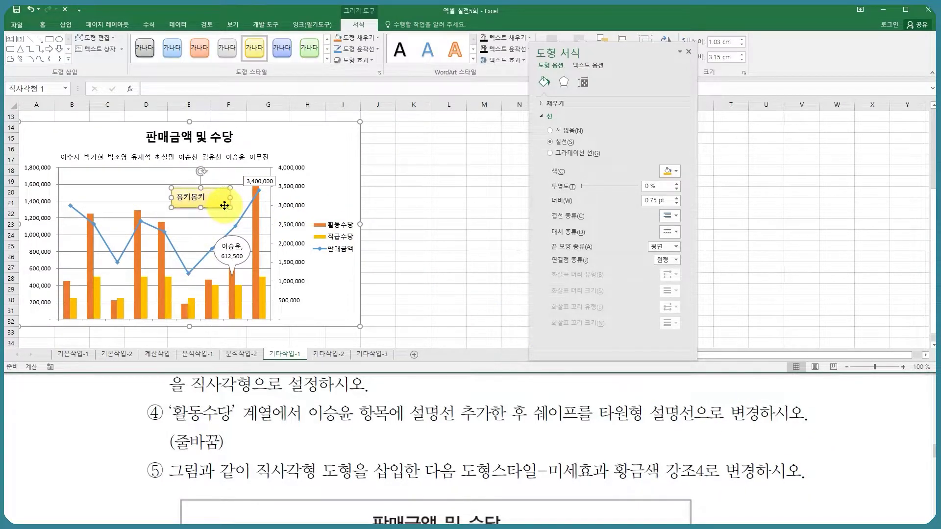
{"action": "left_click", "coordinate": [43, 24]}
{"action": "left_click", "coordinate": [214, 45]}
{"action": "left_click", "coordinate": [30, 10]}
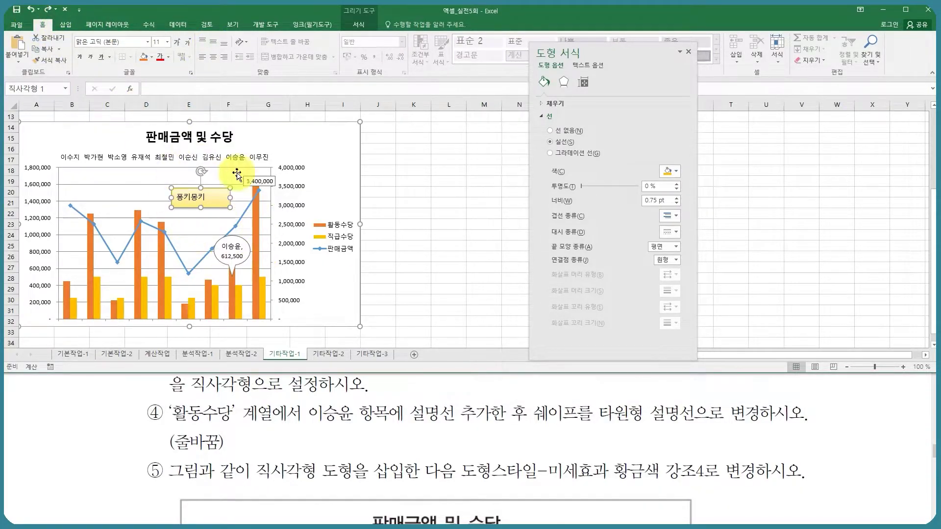
{"action": "left_click", "coordinate": [325, 201]}
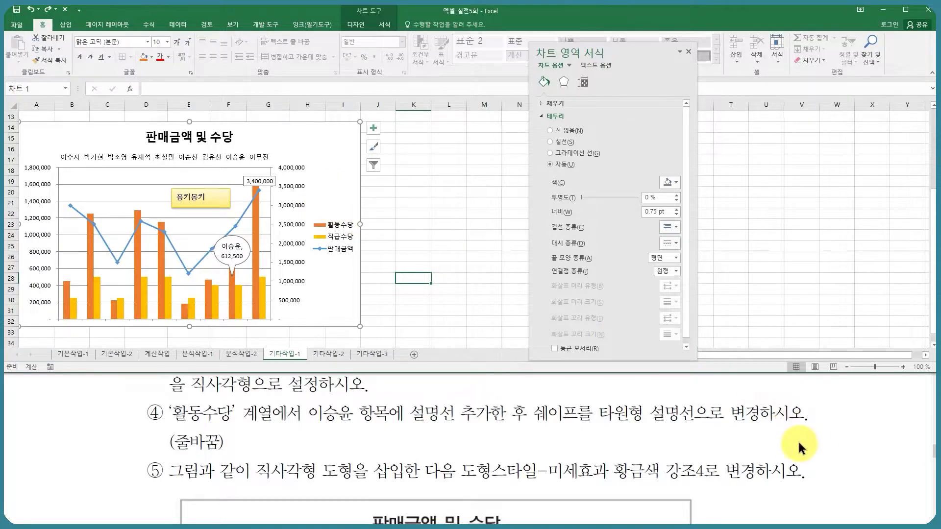
- Compare the finished chart with the sample chart in the exam PDF and return to the Excel workbook
{"action": "left_click", "coordinate": [604, 443]}
{"action": "scroll", "coordinate": [605, 439], "scroll_direction": "down", "scroll_amount": 5}
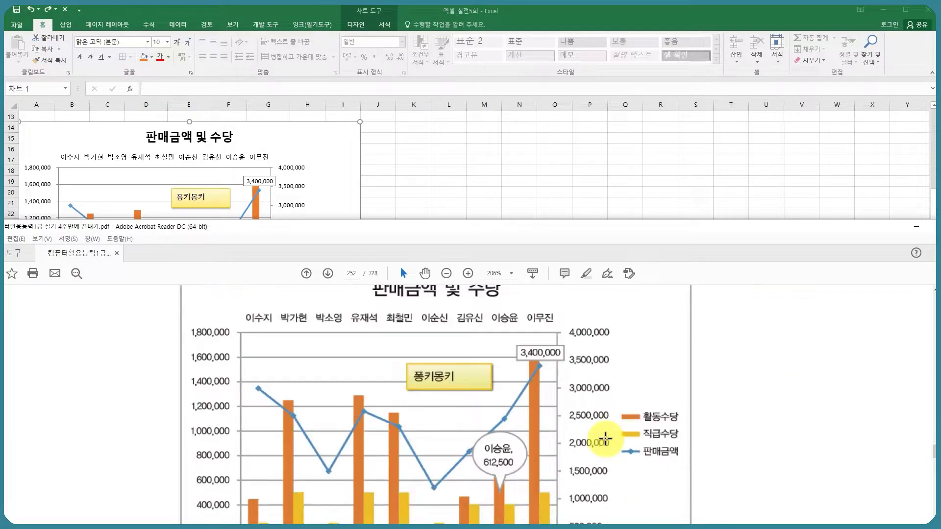
{"action": "left_click", "coordinate": [605, 438]}
{"action": "left_click", "coordinate": [606, 436]}
{"action": "scroll", "coordinate": [539, 431], "scroll_direction": "down", "scroll_amount": 2}
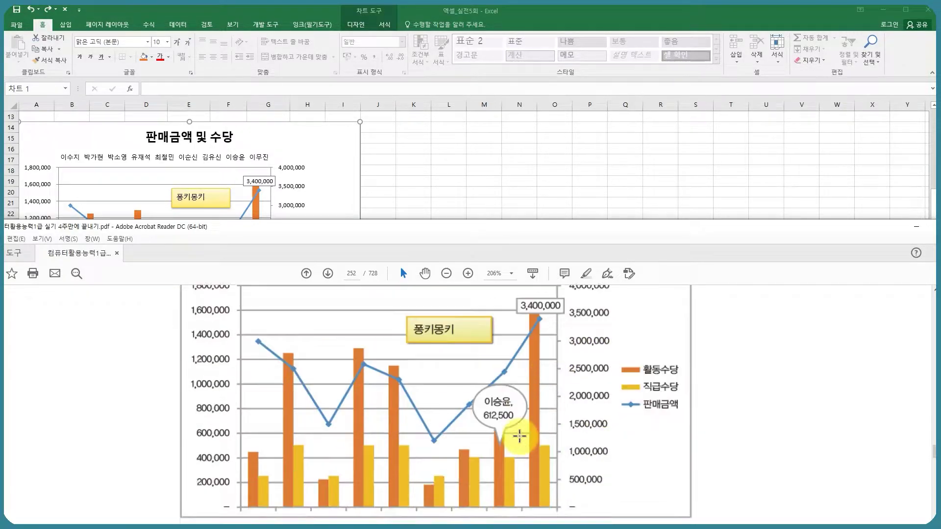
{"action": "double_click", "coordinate": [329, 197]}
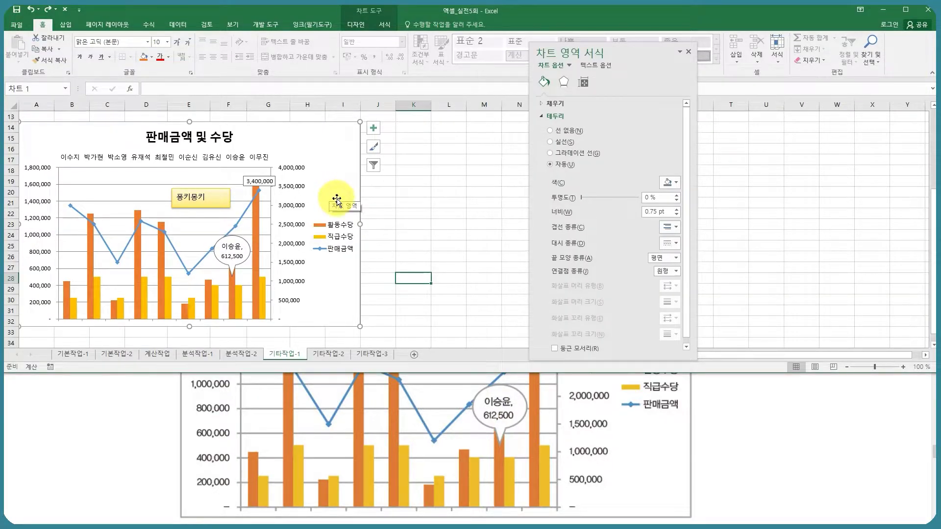
- Save the workbook, open the 기타작업-2 sheet and shorten the Excel window so the task instructions show below it
{"action": "left_click", "coordinate": [18, 9]}
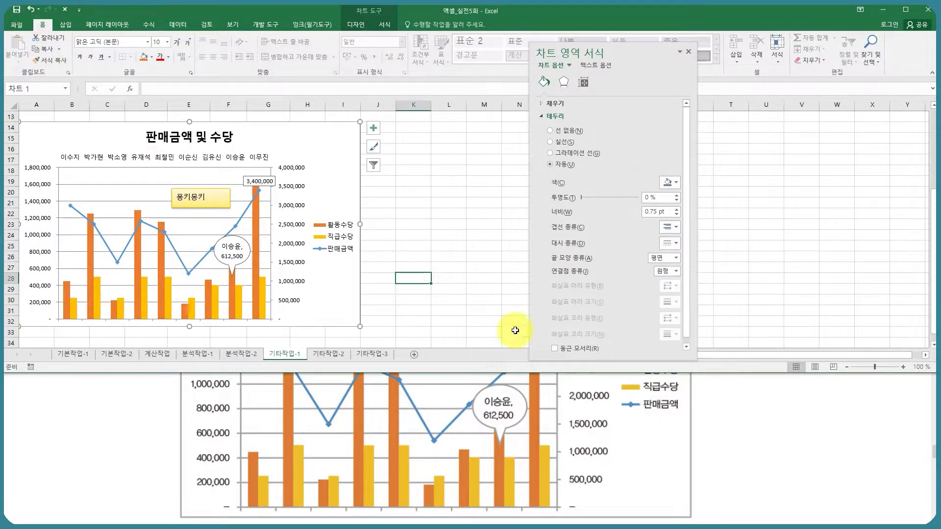
{"action": "left_click", "coordinate": [337, 361]}
{"action": "left_click_drag", "start_coordinate": [463, 376], "coordinate": [466, 311]}
{"action": "left_click", "coordinate": [375, 218]}
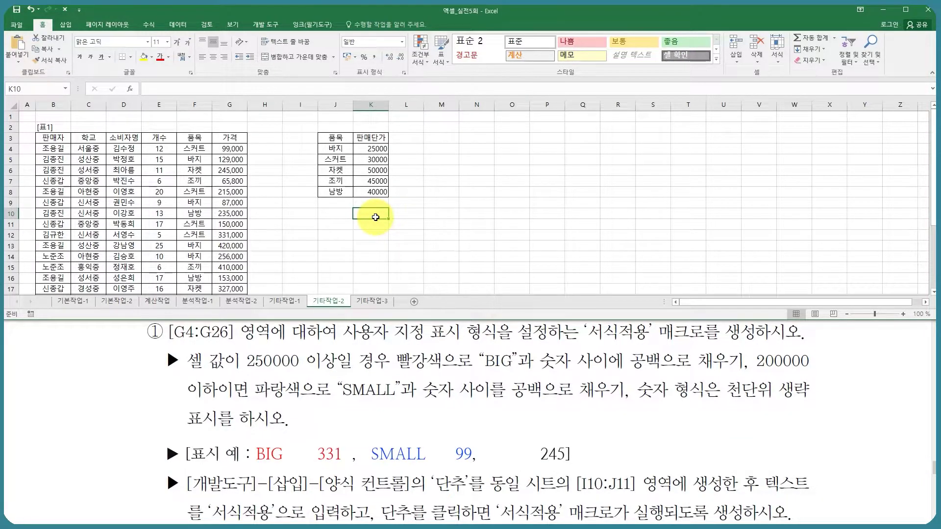
- Start a custom number format for G4:G26 with the first section [>=250000][빨강]BIG* 0,
{"action": "left_click", "coordinate": [238, 148]}
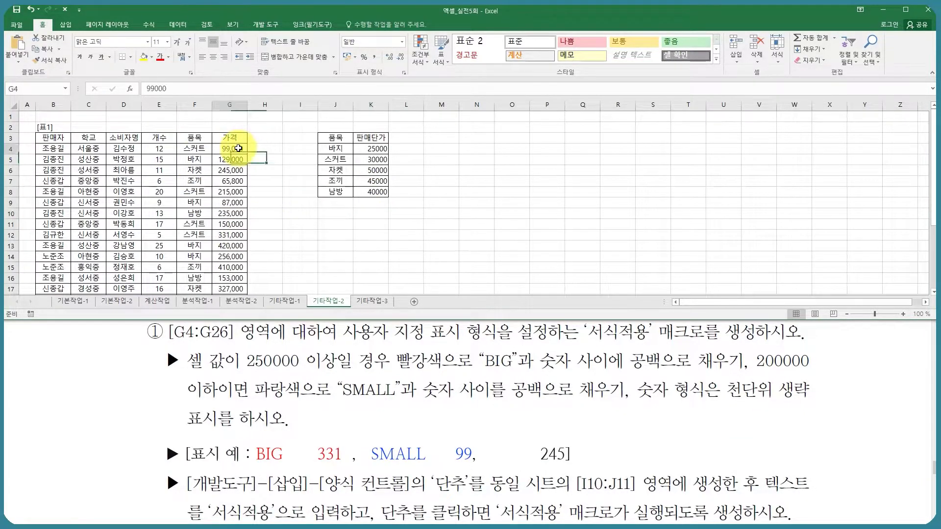
{"action": "key", "text": "ctrl+shift+Down"}
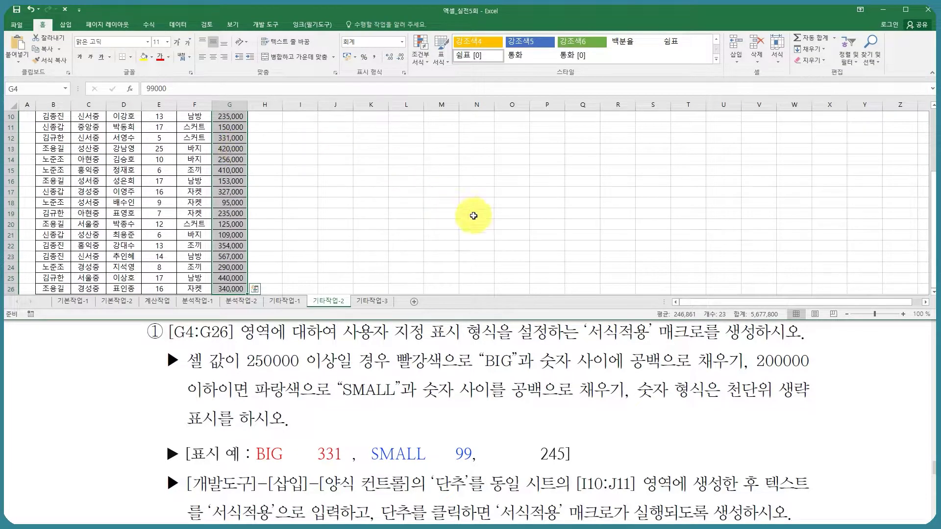
{"action": "scroll", "coordinate": [476, 214], "scroll_direction": "up", "scroll_amount": 3}
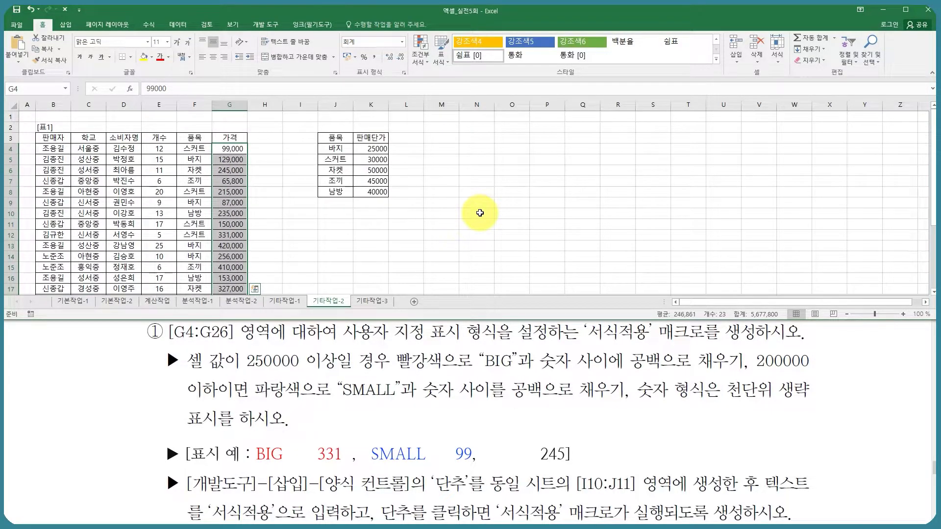
{"action": "key", "text": "ctrl+1"}
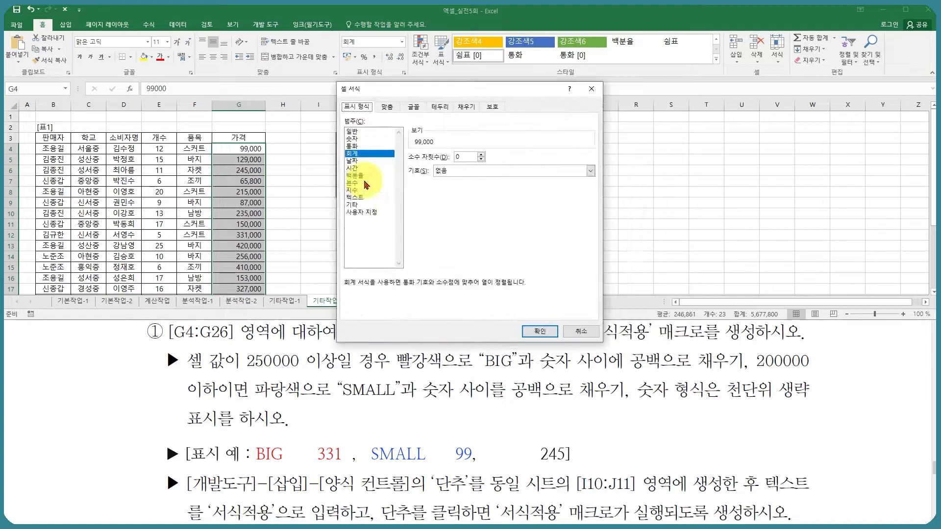
{"action": "left_click", "coordinate": [362, 212]}
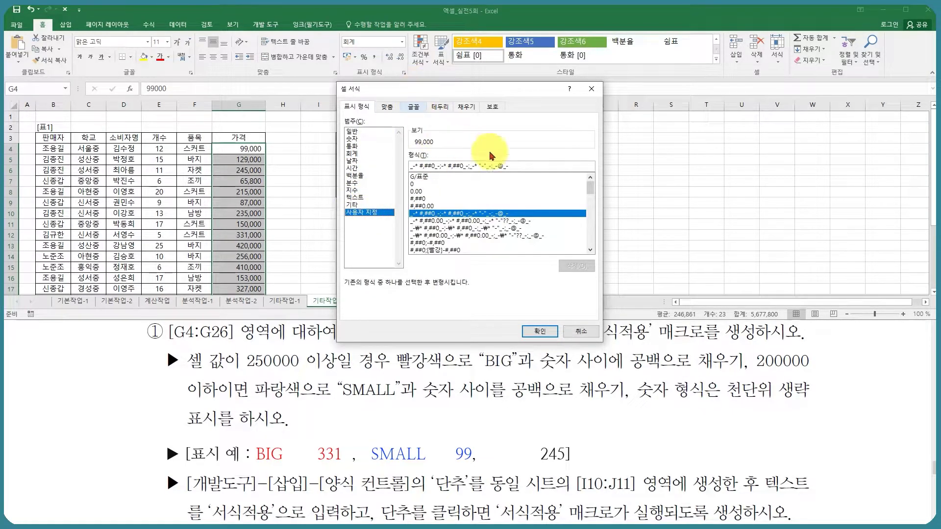
{"action": "left_click_drag", "start_coordinate": [504, 167], "coordinate": [349, 169]}
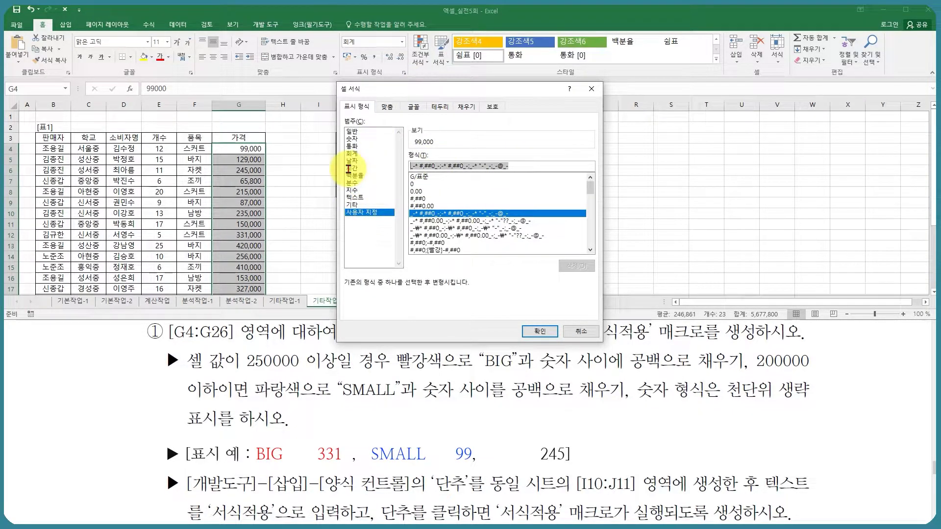
{"action": "type", "text": "[>="}
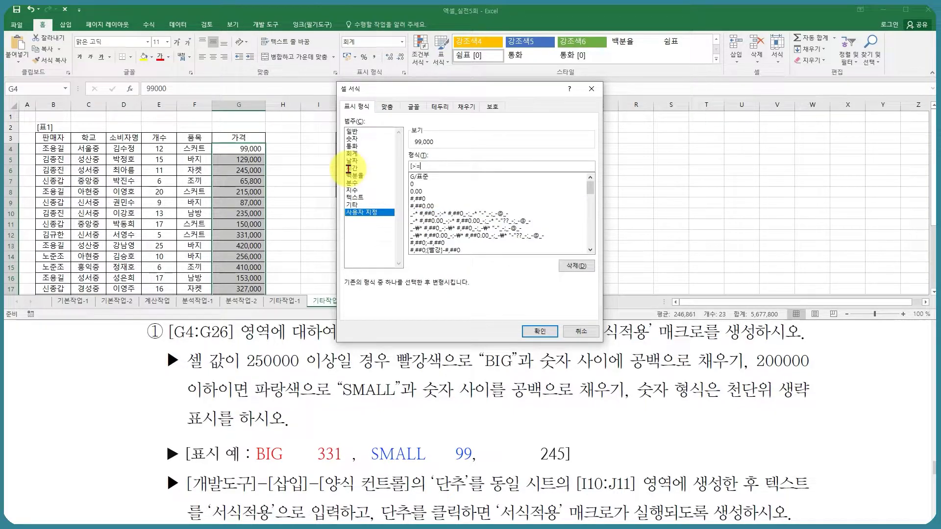
{"action": "type", "text": "250000]"}
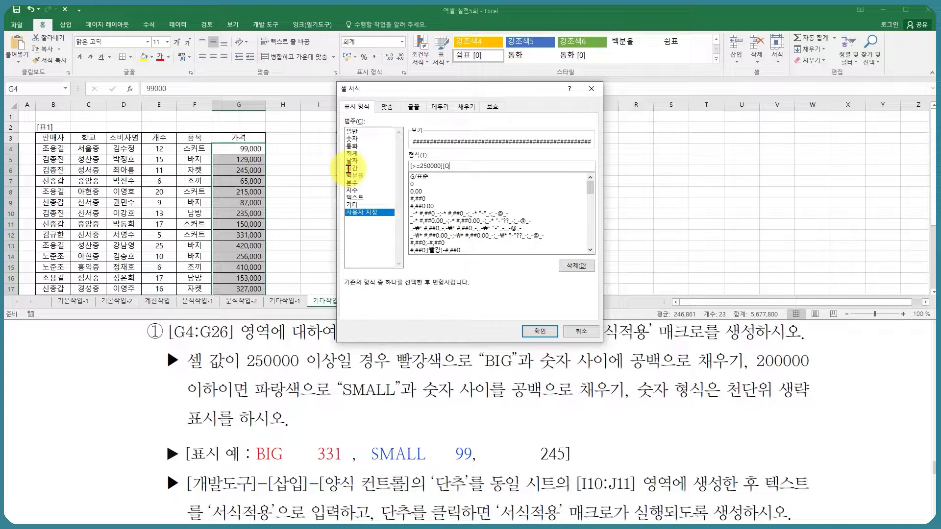
{"action": "type", "text": "[빨강]BIG"}
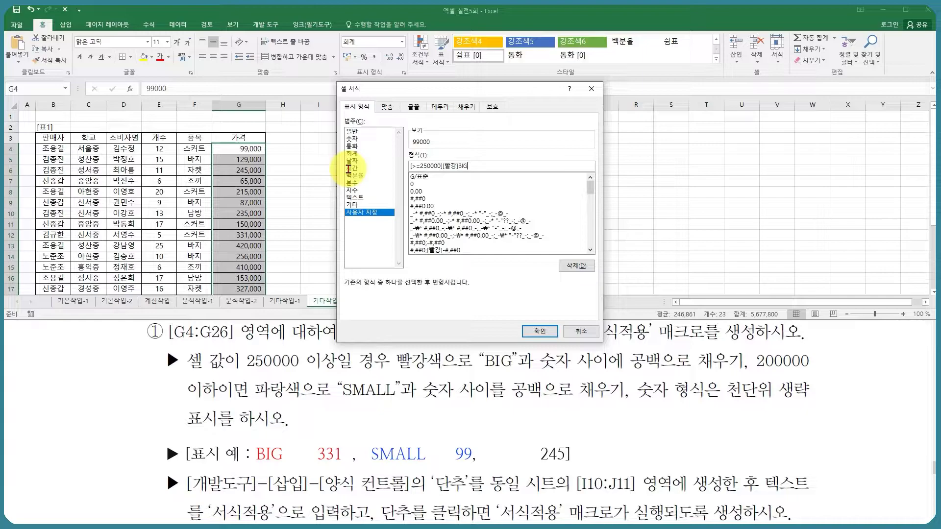
{"action": "type", "text": "* 0,"}
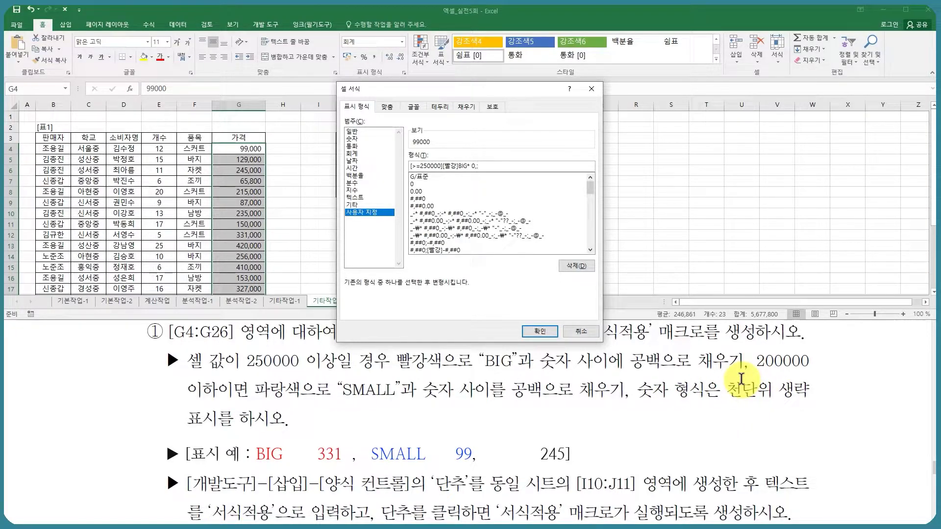
- Add the second section [<=200000][파랑]SMALL* 0, and the third section 0, to the custom format, separated by semicolons
{"action": "type", "text": "<="}
{"action": "type", "text": "200000"}
{"action": "type", "text": "][vkfkd"}
{"action": "key", "text": "BackSpace"}
{"action": "key", "text": "BackSpace"}
{"action": "key", "text": "BackSpace"}
{"action": "key", "text": "BackSpace"}
{"action": "key", "text": "BackSpace"}
{"action": "key", "text": "Hangul"}
{"action": "type", "text": "파랑]SMALL* 0,"}
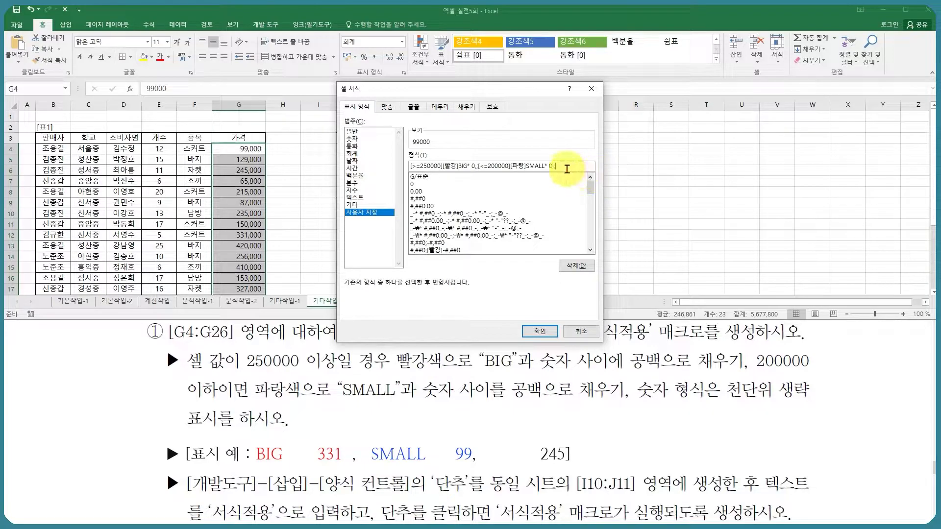
{"action": "type", "text": "0,"}
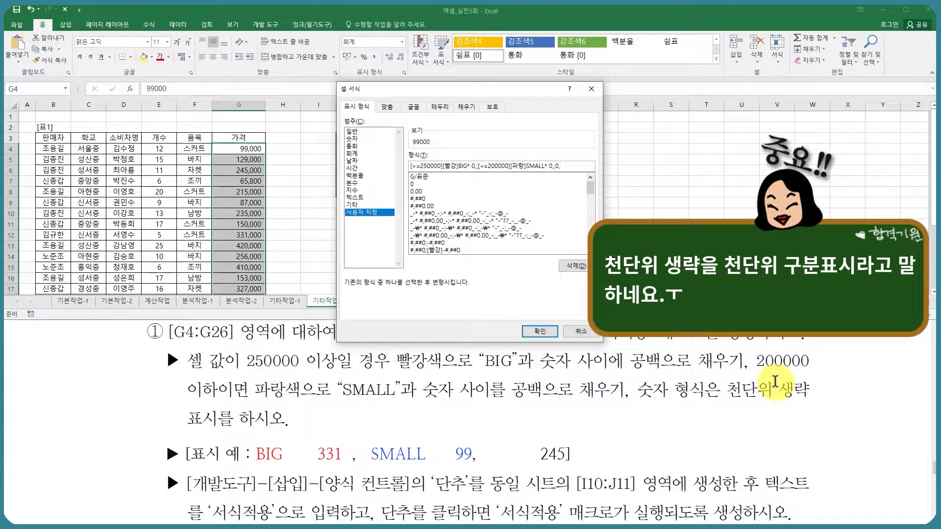
- Enclose the words BIG and SMALL in double quotation marks within the custom format code
{"action": "left_click", "coordinate": [459, 166]}
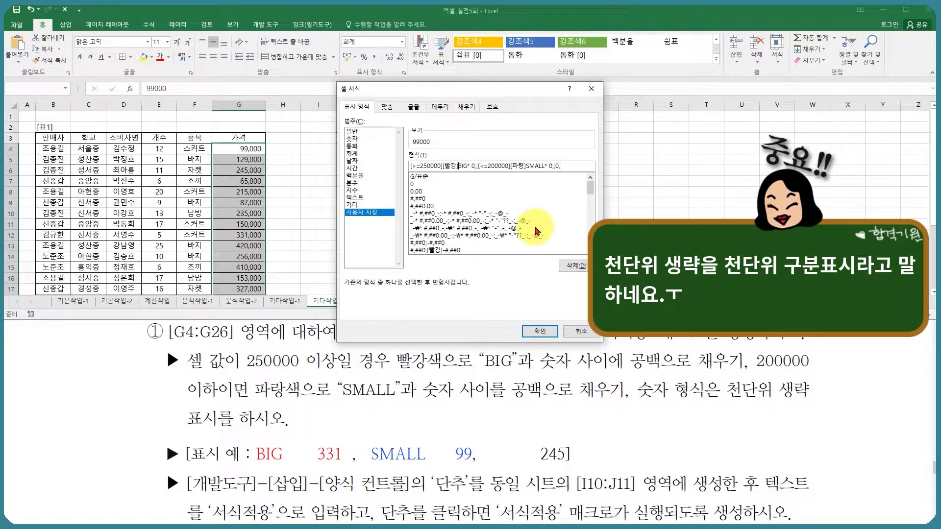
{"action": "type", "text": "\""}
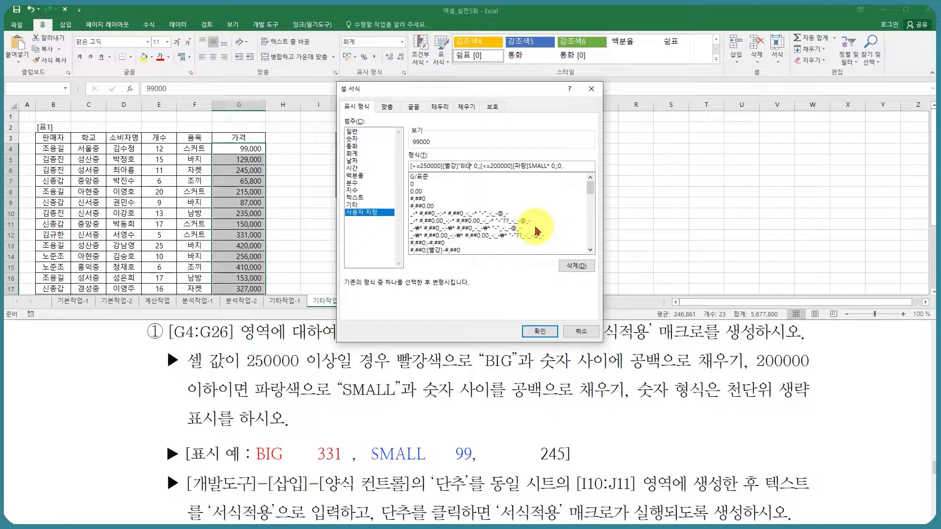
{"action": "key", "text": "Right"}
{"action": "key", "text": "Right"}
{"action": "key", "text": "Right"}
{"action": "type", "text": "\""}
{"action": "left_click", "coordinate": [533, 166]}
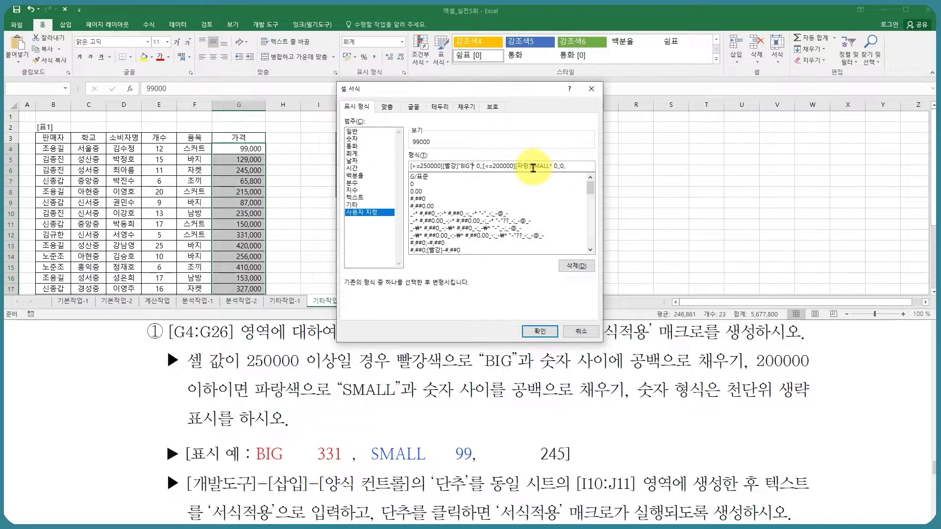
{"action": "type", "text": "\"BIG"}
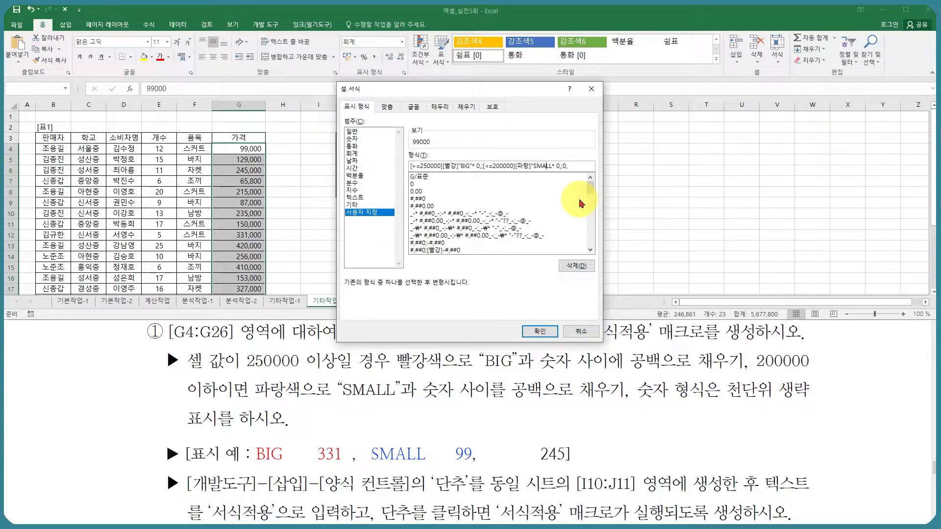
{"action": "type", "text": "\""}
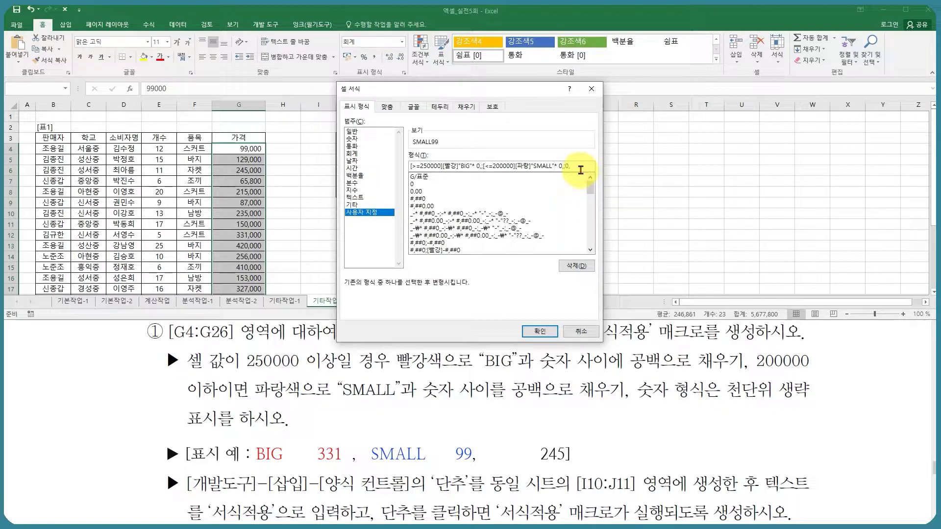
- Confirm the custom format for G4:G26 and reset the range to the accounting format with the currency symbol set to 없음
{"action": "left_click", "coordinate": [539, 331]}
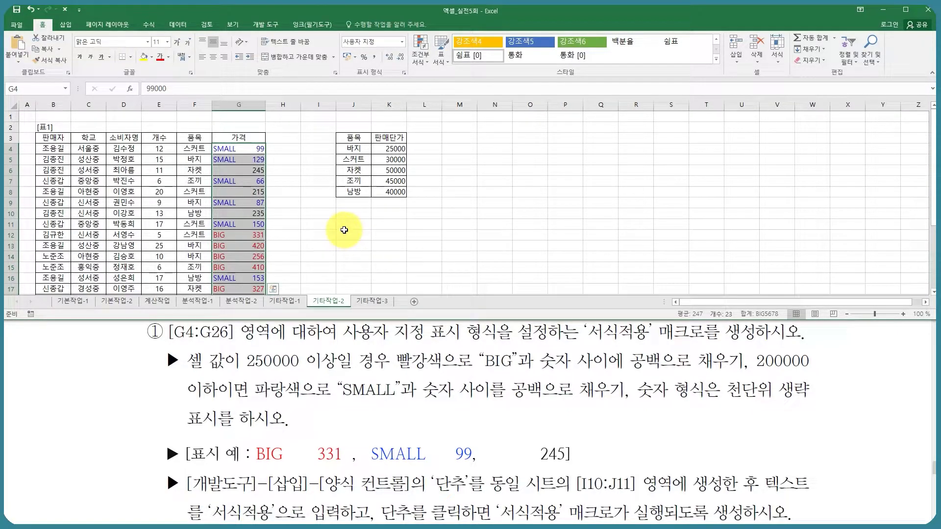
{"action": "left_click", "coordinate": [401, 43]}
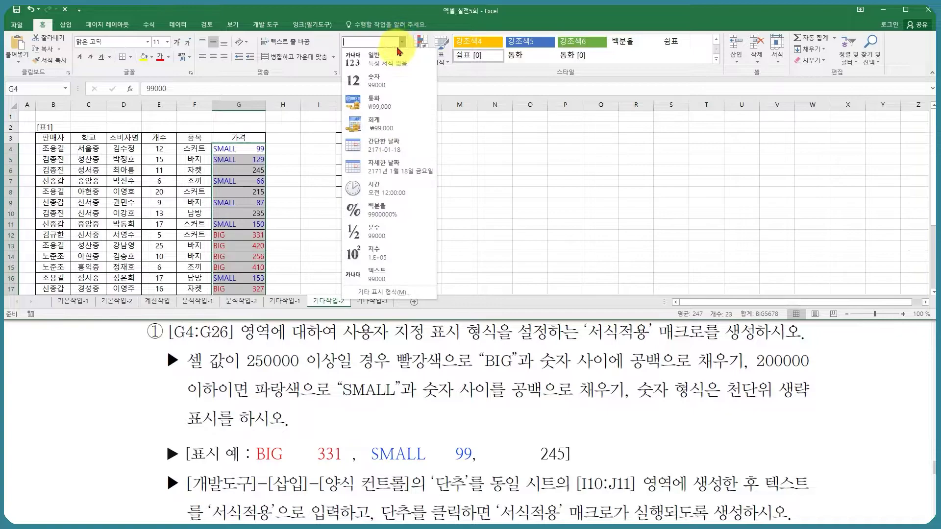
{"action": "left_click", "coordinate": [380, 122]}
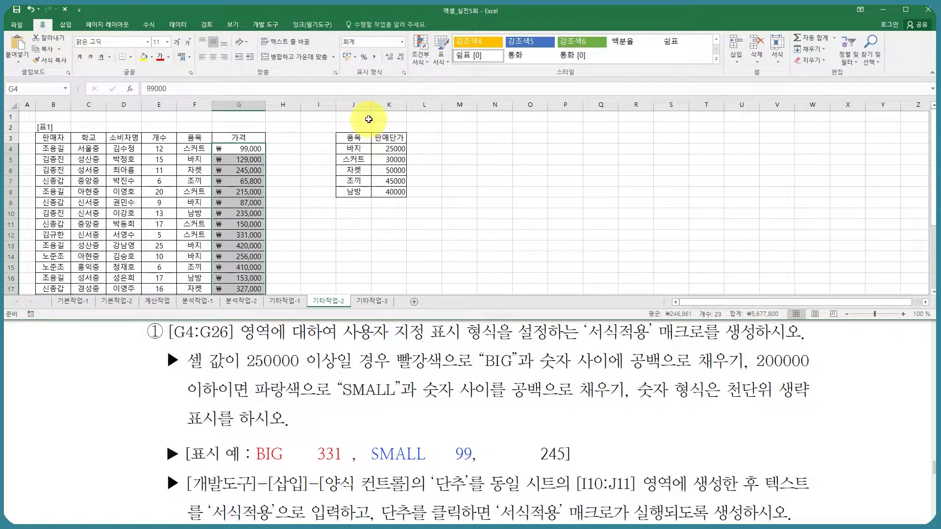
{"action": "key", "text": "ctrl+1"}
{"action": "left_click", "coordinate": [456, 170]}
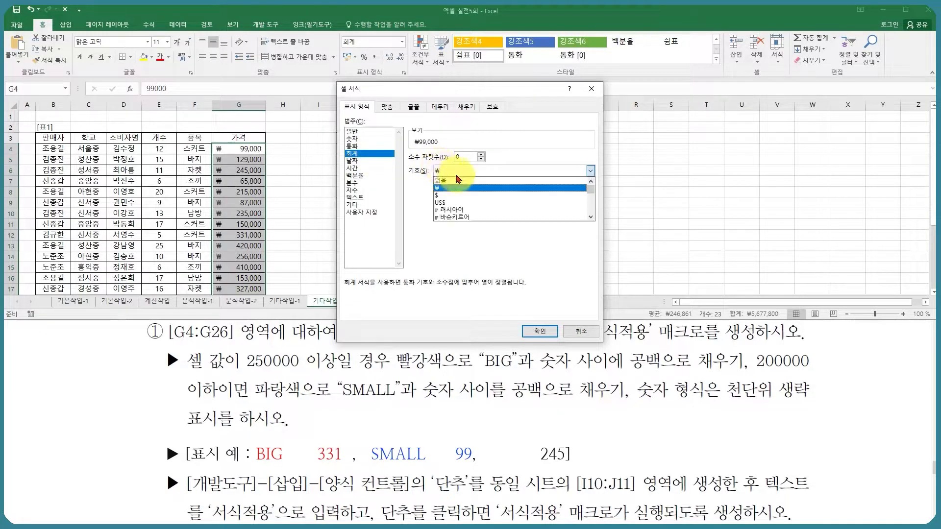
{"action": "left_click", "coordinate": [441, 180]}
{"action": "left_click", "coordinate": [539, 332]}
{"action": "left_click", "coordinate": [360, 214]}
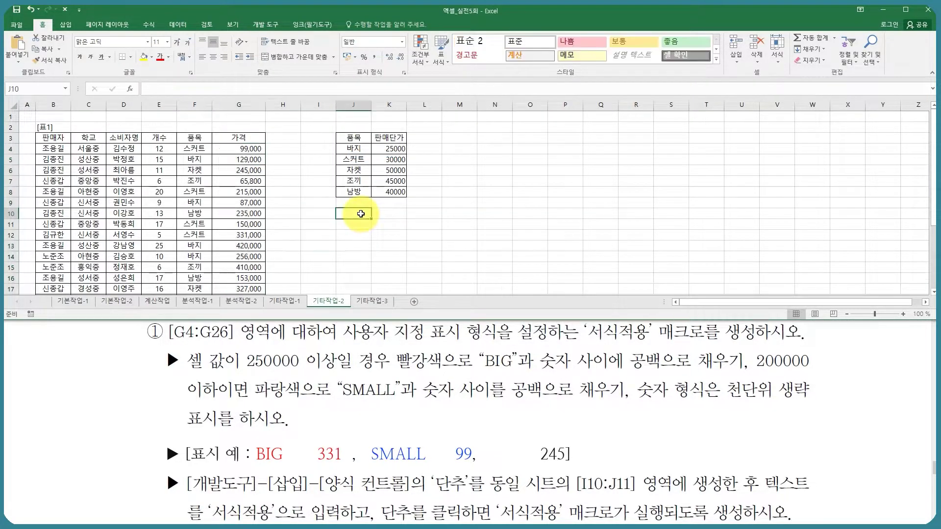
- Start recording a macro named 서식적용 with an empty cell outside the table selected
{"action": "left_click", "coordinate": [452, 221]}
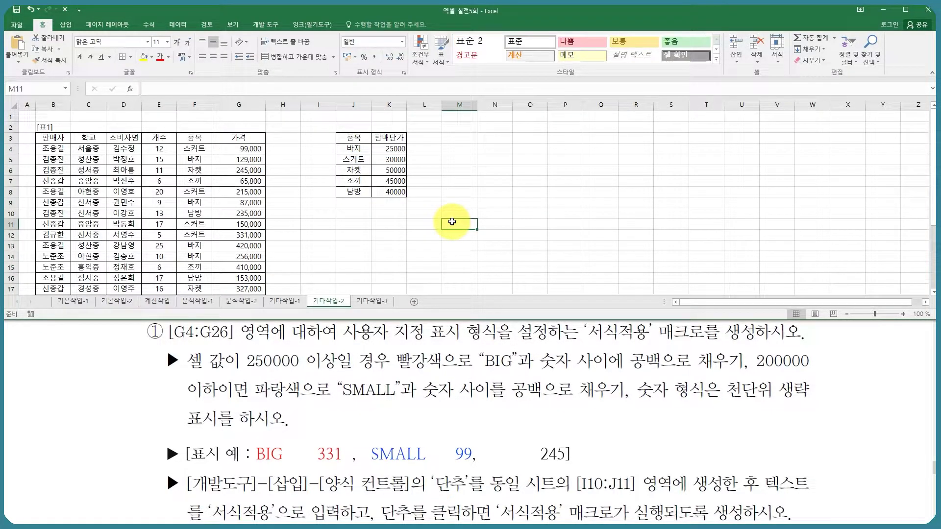
{"action": "left_click", "coordinate": [425, 159]}
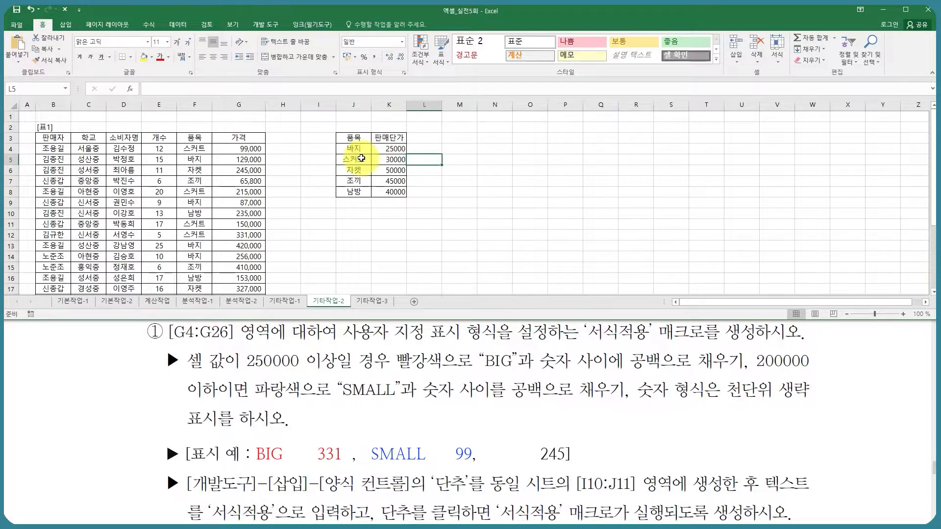
{"action": "left_click", "coordinate": [265, 25]}
{"action": "left_click", "coordinate": [65, 37]}
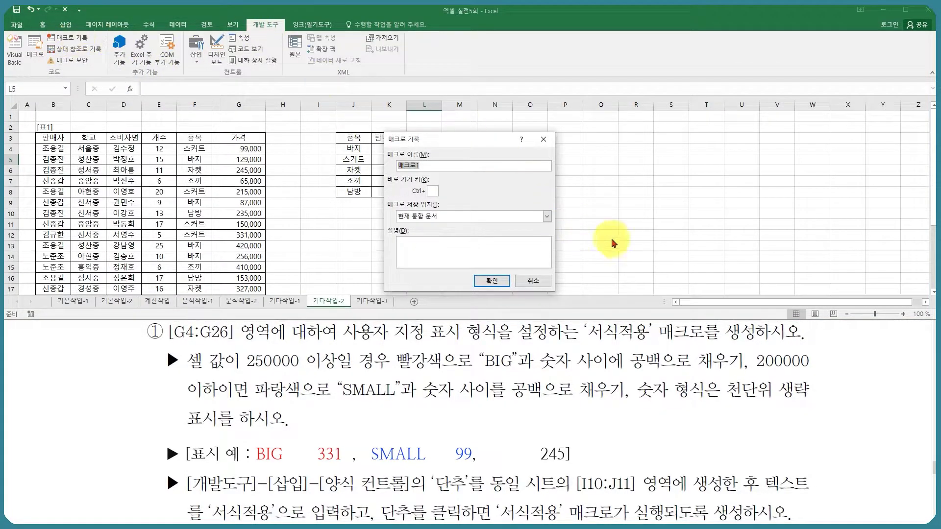
{"action": "key", "text": "BackSpace"}
{"action": "type", "text": "서식적용"}
{"action": "key", "text": "Return"}
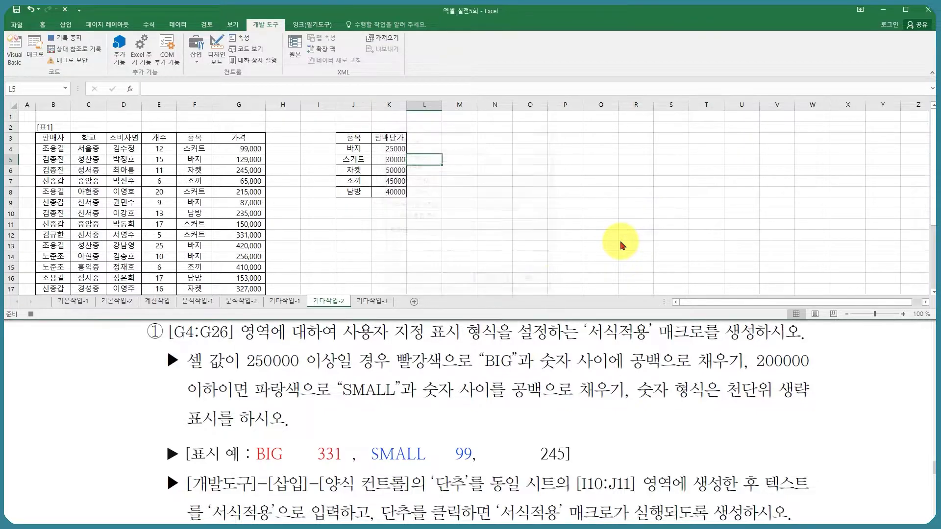
- Apply the saved custom format [빨강][>=250000]"BIG"* 0,;[파랑][<=200000]"SMALL"* 0,;0, to G4:G26, deselect the range and stop the macro recording
{"action": "left_click", "coordinate": [247, 150]}
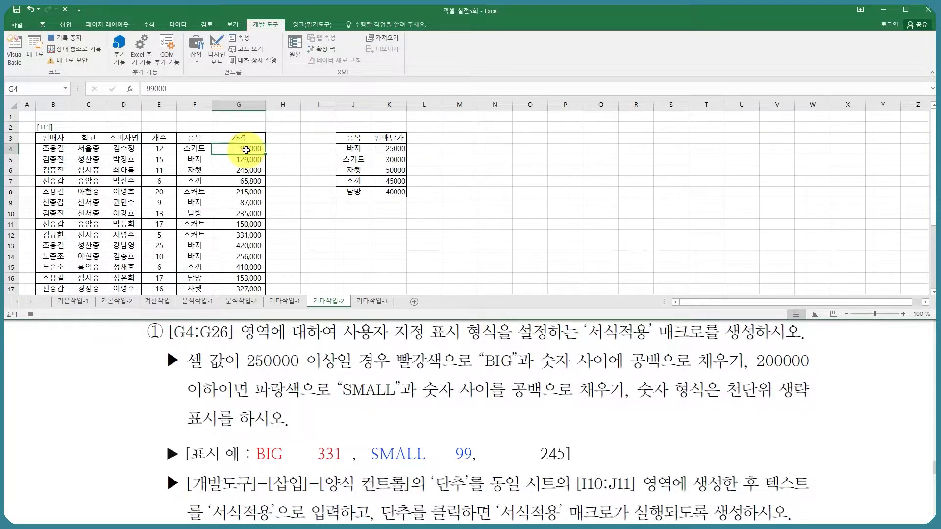
{"action": "key", "text": "ctrl+shift+Down"}
{"action": "scroll", "coordinate": [246, 150], "scroll_direction": "up", "scroll_amount": 3}
{"action": "key", "text": "ctrl+1"}
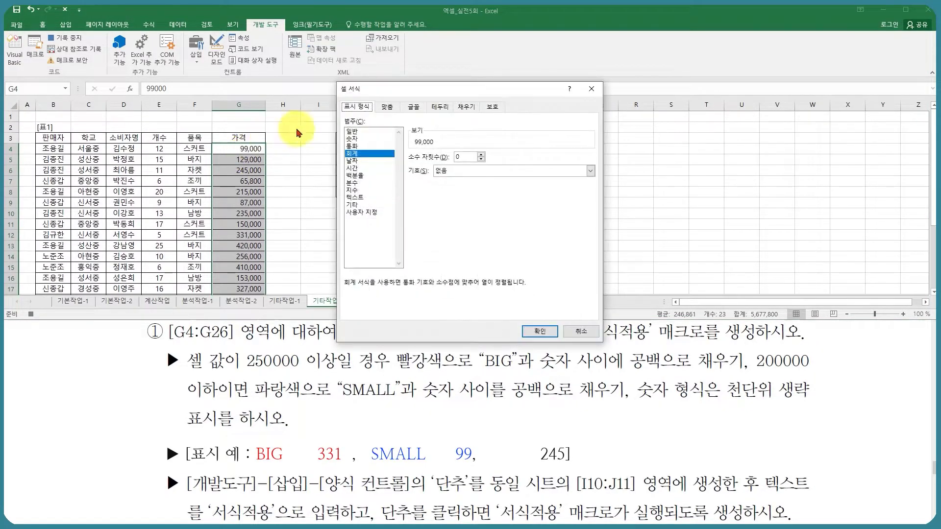
{"action": "left_click", "coordinate": [365, 212]}
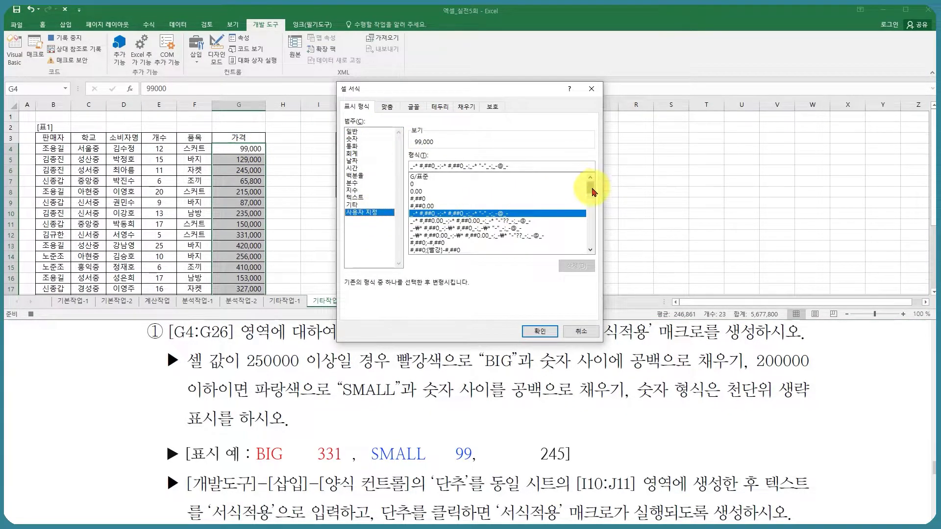
{"action": "left_click_drag", "start_coordinate": [593, 185], "coordinate": [592, 256]}
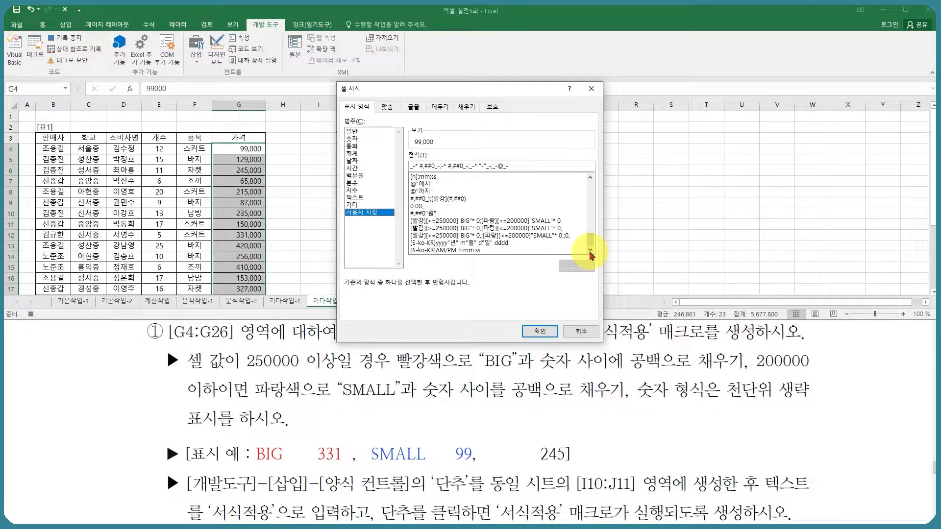
{"action": "left_click", "coordinate": [543, 237]}
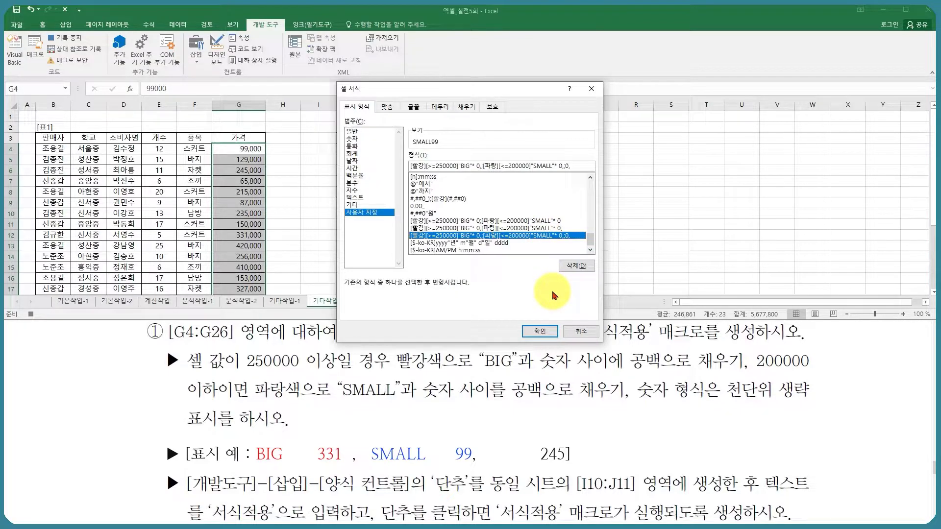
{"action": "left_click", "coordinate": [541, 332]}
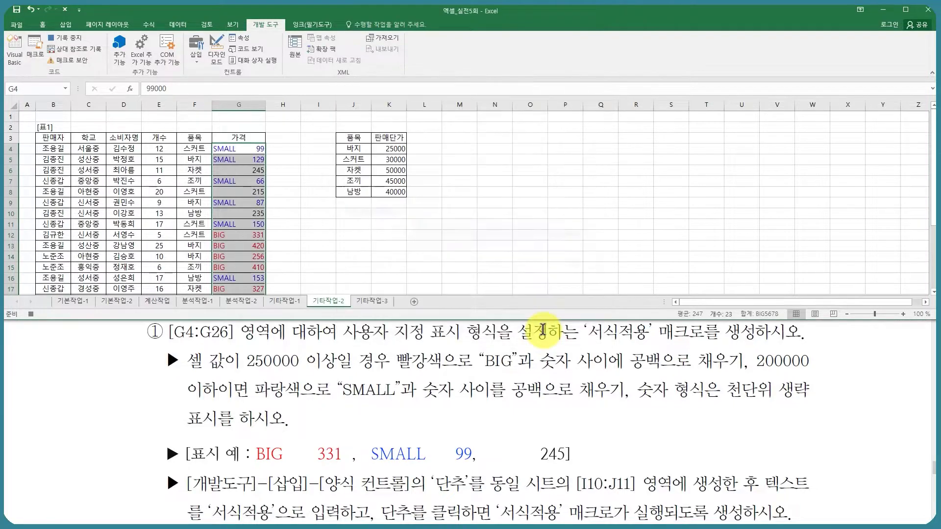
{"action": "left_click", "coordinate": [387, 213]}
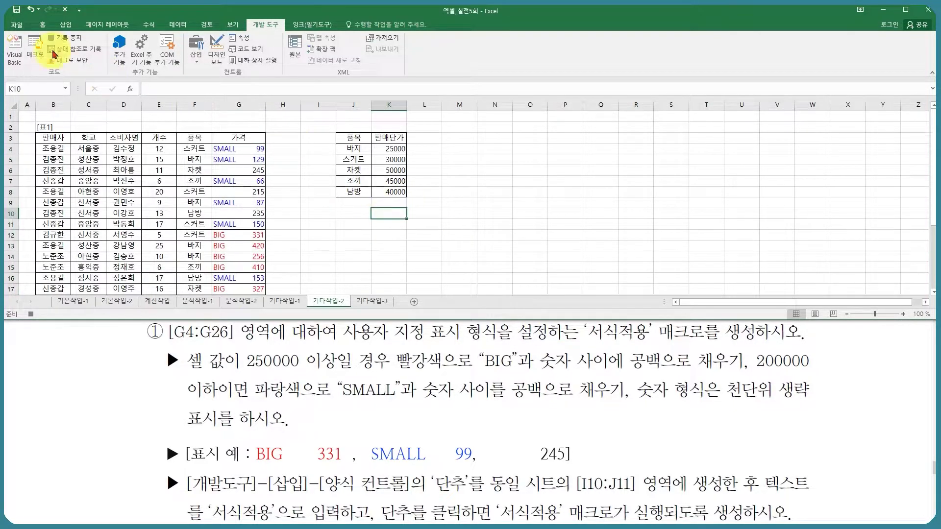
{"action": "left_click", "coordinate": [64, 40]}
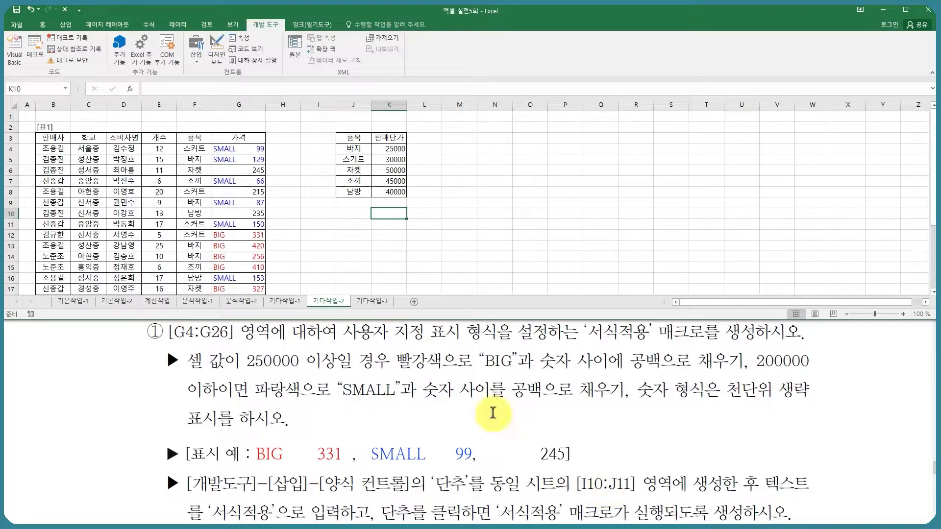
- Insert a form-control button exactly covering I10:J11 and assign the 서식적용 macro to it
{"action": "left_click", "coordinate": [315, 217]}
{"action": "left_click_drag", "start_coordinate": [315, 216], "coordinate": [346, 227]}
{"action": "left_click", "coordinate": [196, 49]}
{"action": "left_click", "coordinate": [191, 80]}
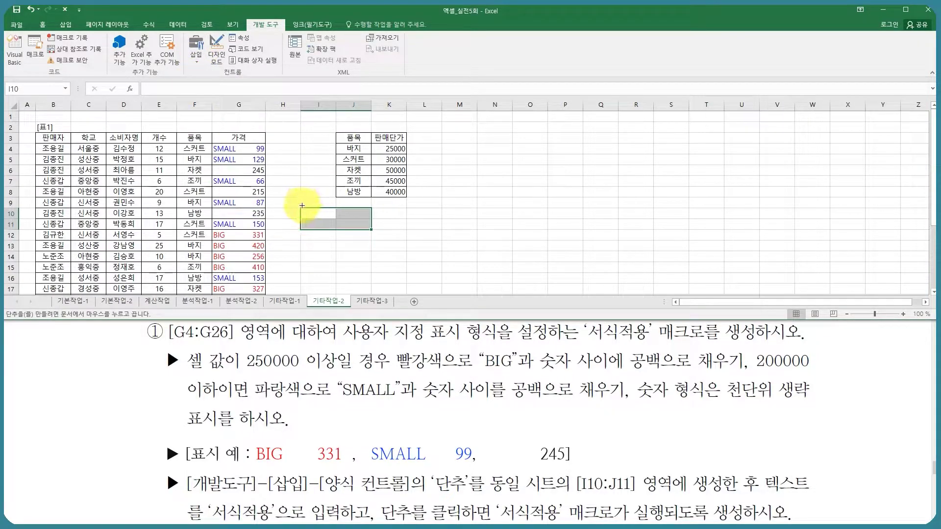
{"action": "mouse_move", "coordinate": [301, 206]}
{"action": "left_mouse_down"}
{"action": "mouse_move", "coordinate": [342, 217]}
{"action": "mouse_move", "coordinate": [348, 227]}
{"action": "left_mouse_up"}
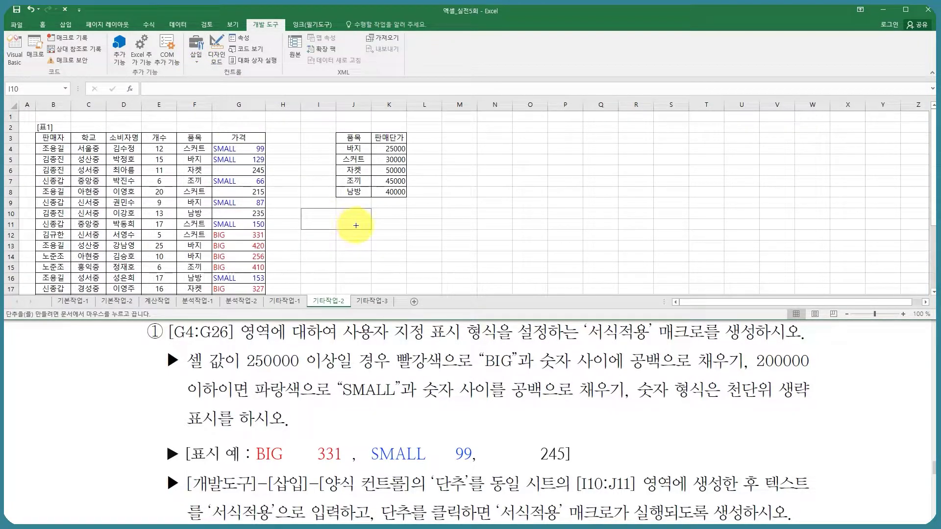
{"action": "left_click", "coordinate": [389, 155]}
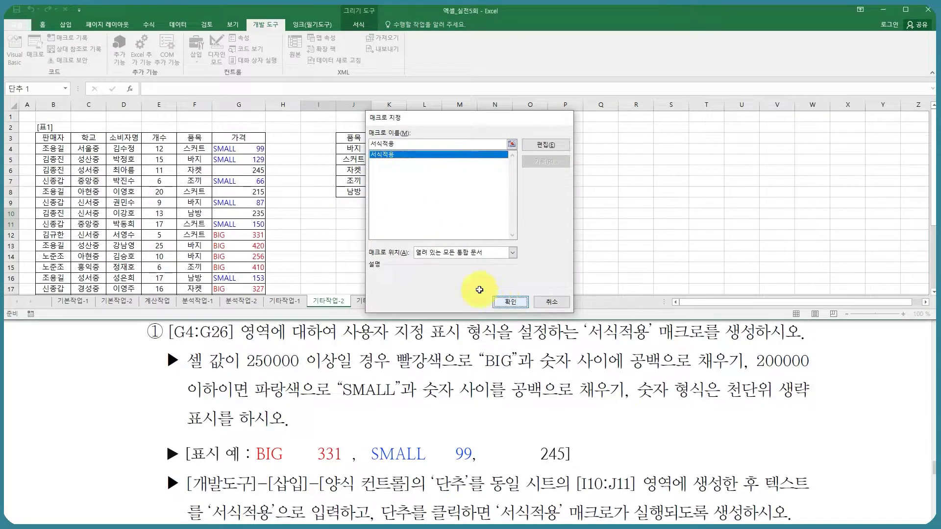
{"action": "left_click", "coordinate": [497, 302]}
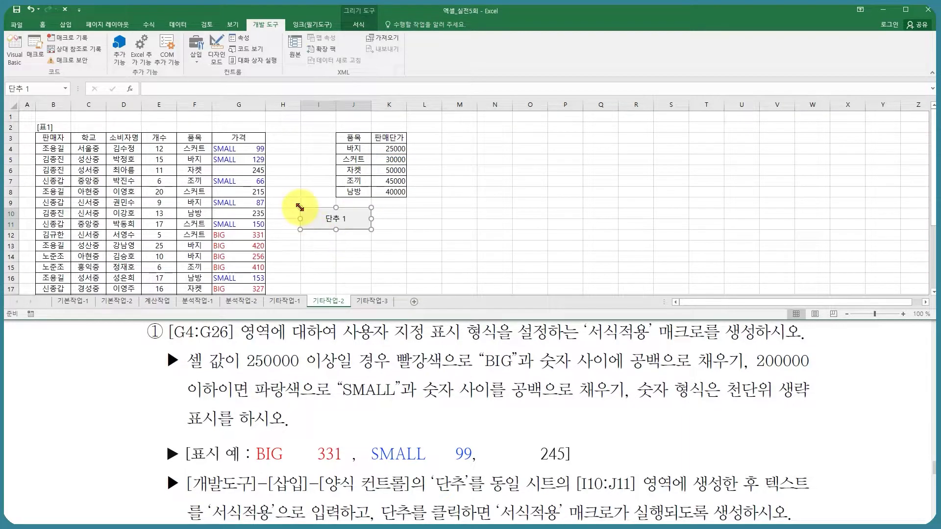
- Change the caption of the form button over I10:J11 to 서식적용
{"action": "left_click", "coordinate": [326, 218]}
{"action": "left_click_drag", "start_coordinate": [327, 218], "coordinate": [354, 218]}
{"action": "type", "text": "서식적용"}
{"action": "key", "text": "Return"}
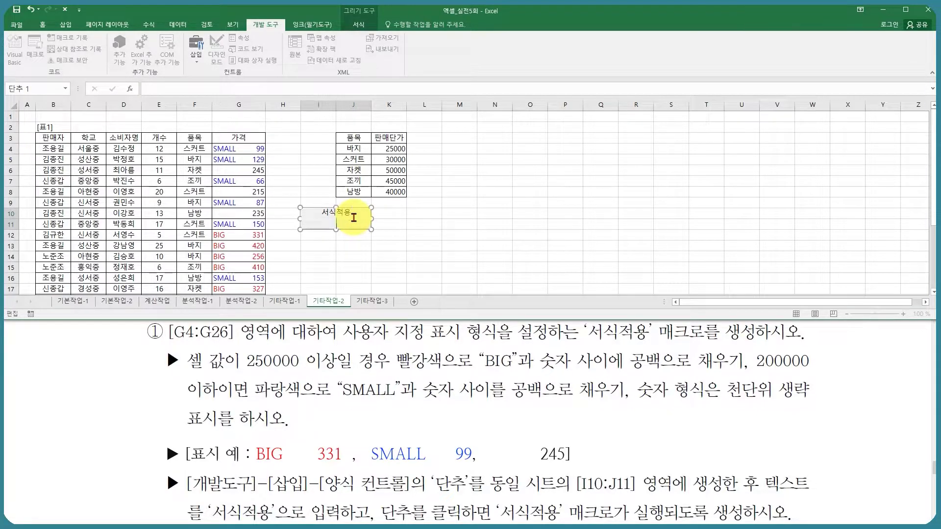
{"action": "left_click", "coordinate": [484, 233]}
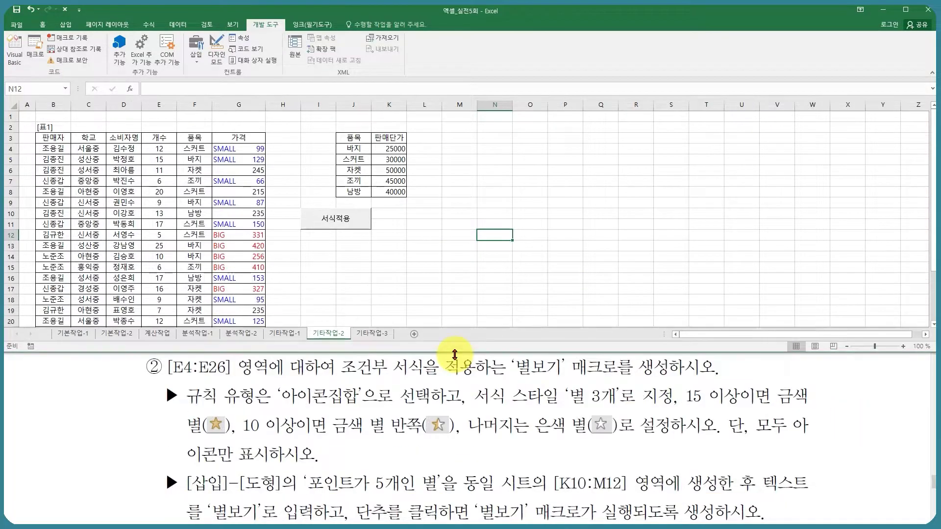
{"action": "left_click", "coordinate": [403, 265]}
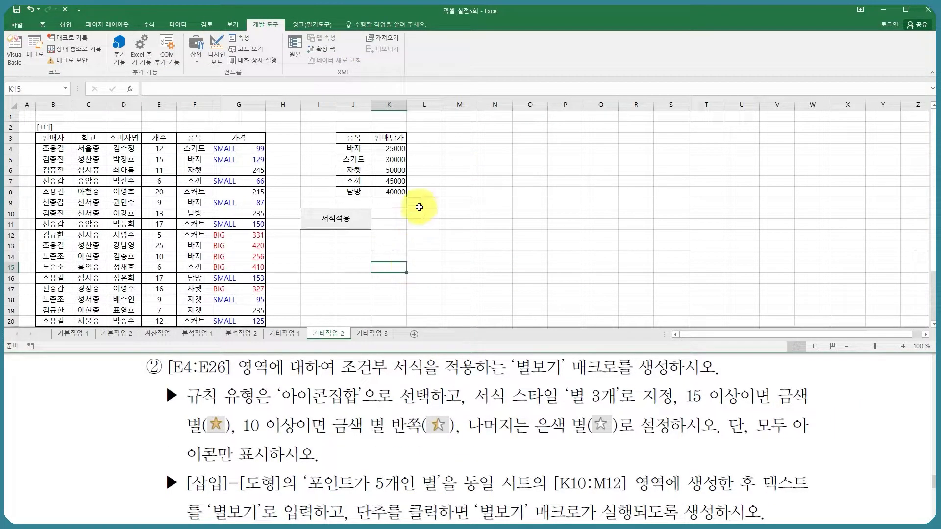
{"action": "left_click", "coordinate": [503, 221]}
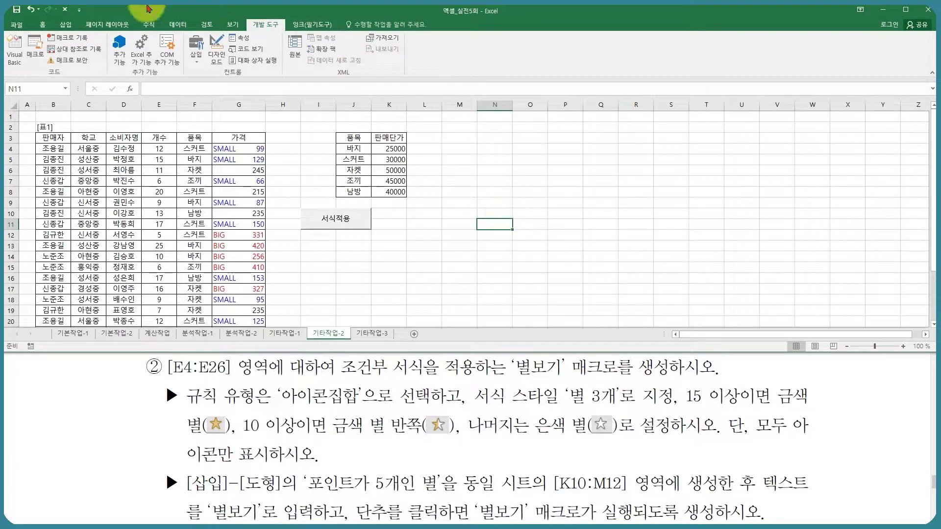
{"action": "left_click", "coordinate": [68, 37]}
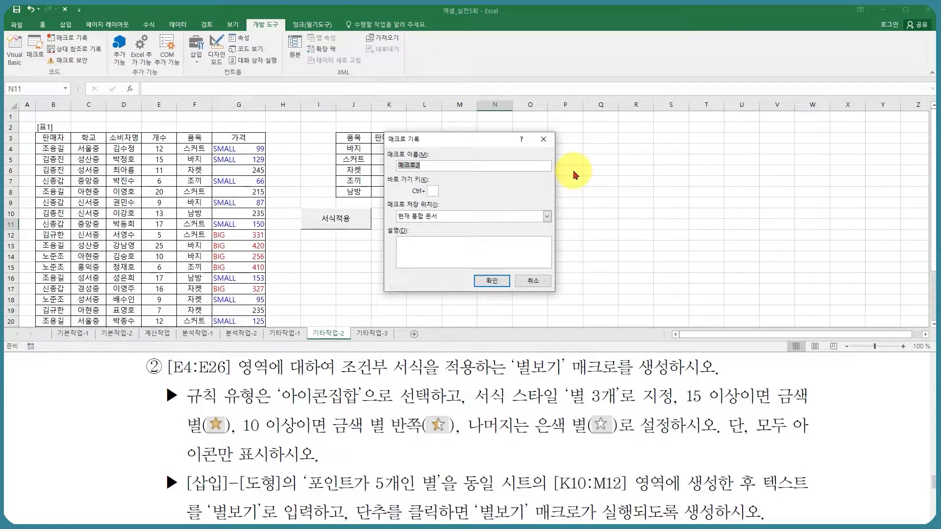
{"action": "type", "text": "별보기"}
{"action": "key", "text": "Return"}
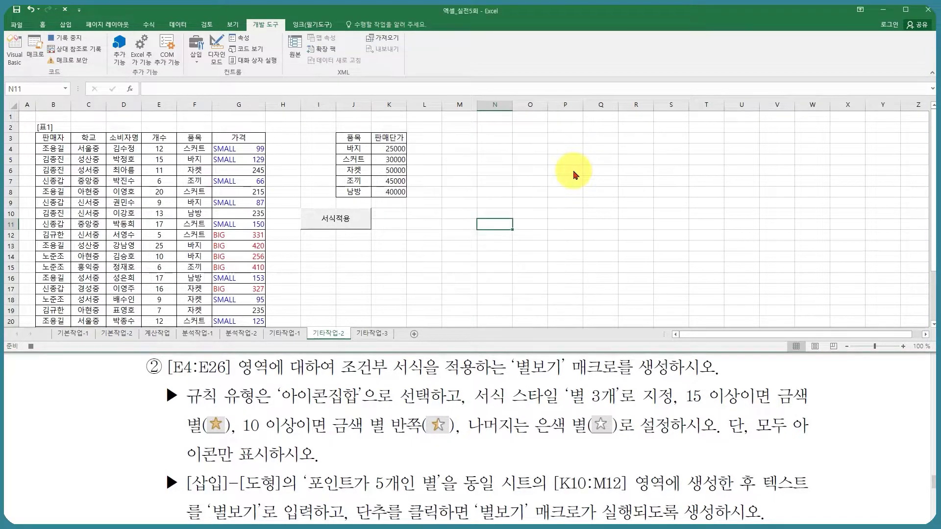
{"action": "left_click", "coordinate": [159, 147]}
{"action": "key", "text": "shift+Down"}
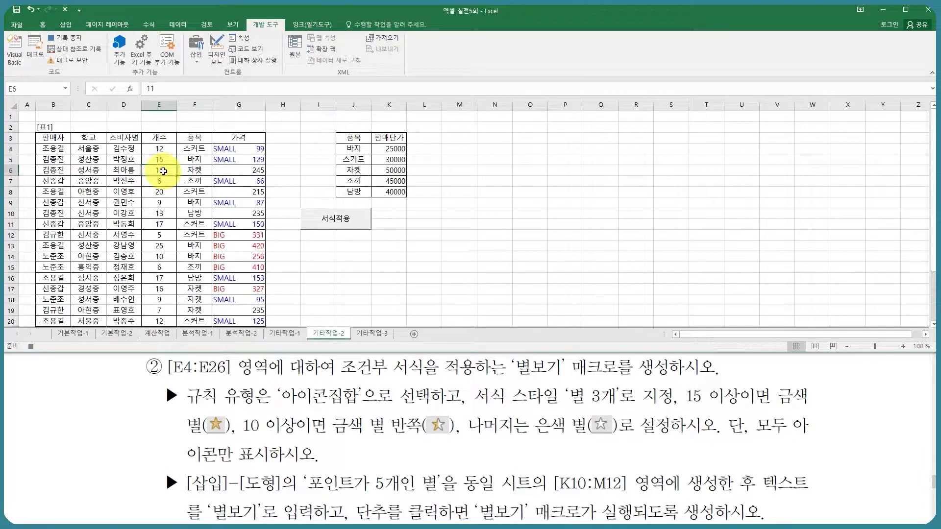
{"action": "left_click", "coordinate": [282, 160]}
{"action": "left_click", "coordinate": [78, 40]}
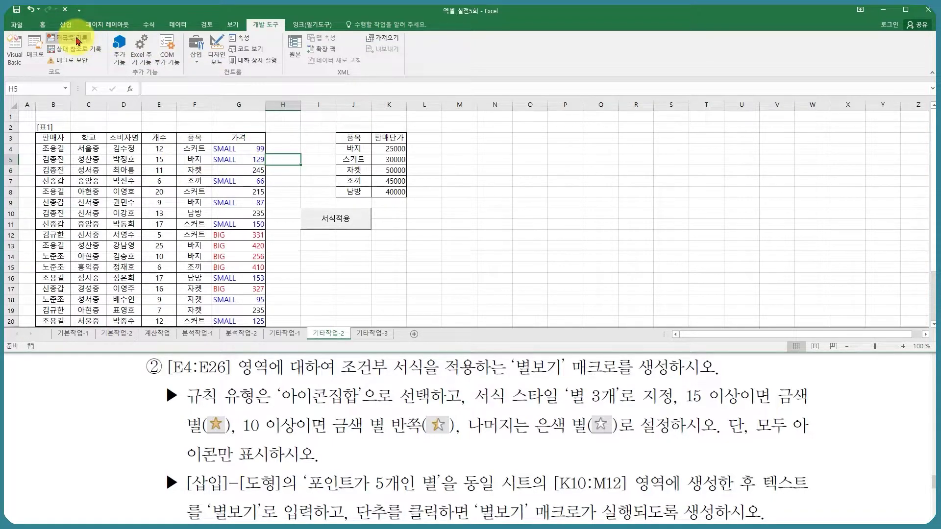
- Start recording a macro named 별보기 in this workbook, replacing the existing macro of that name
{"action": "left_click", "coordinate": [287, 148]}
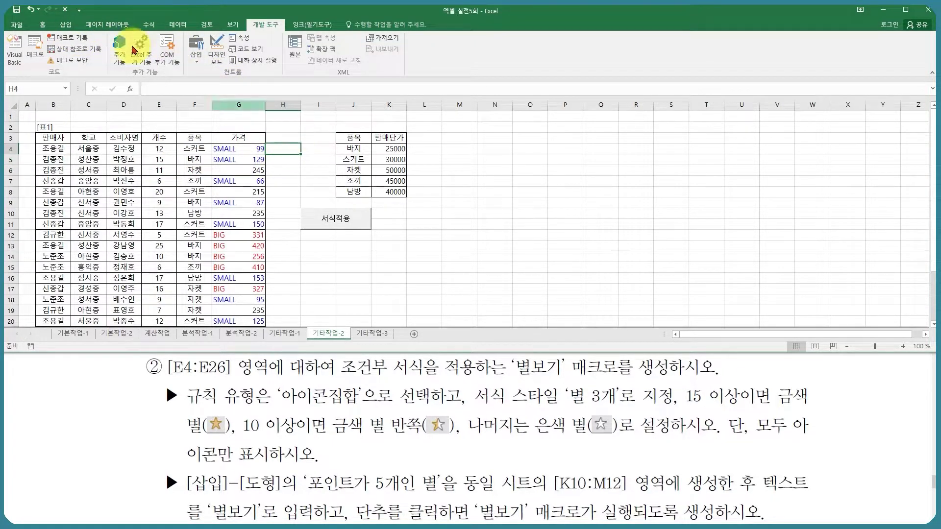
{"action": "left_click", "coordinate": [76, 39]}
{"action": "type", "text": "별보기"}
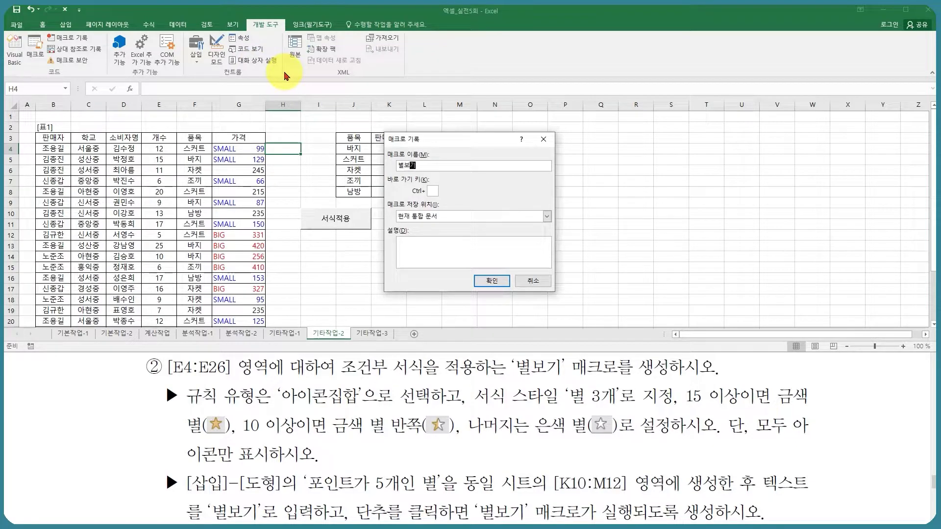
{"action": "key", "text": "Return"}
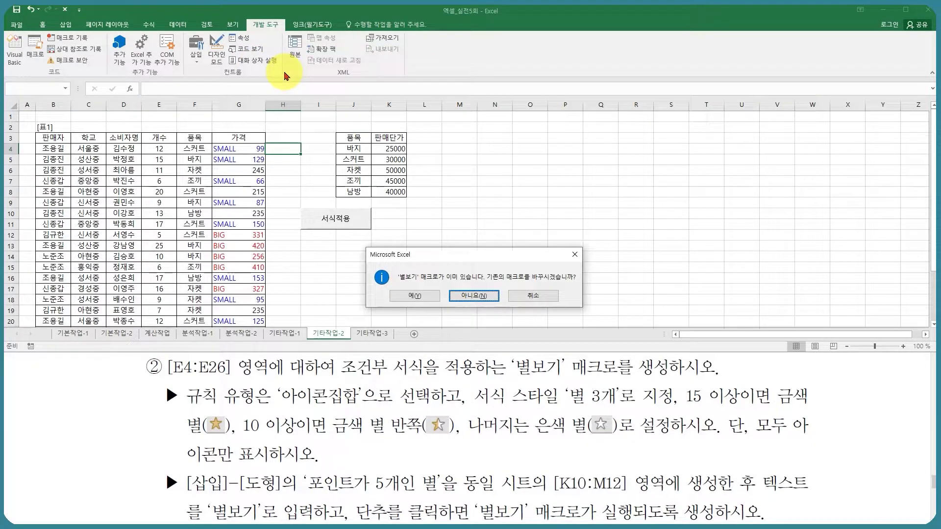
{"action": "left_click", "coordinate": [415, 296]}
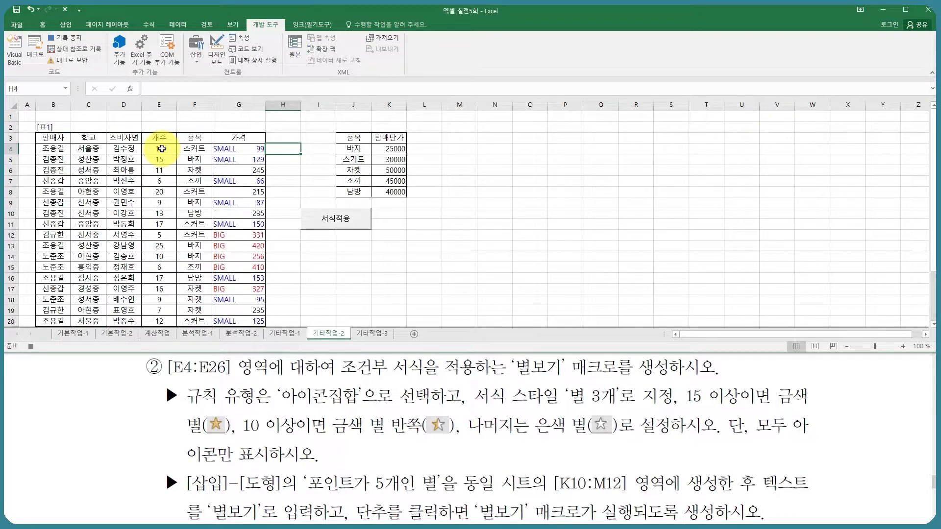
- Create a new conditional formatting rule for E4:E26 that uses an icon set with the three-stars icon style
{"action": "left_click_drag", "start_coordinate": [162, 148], "coordinate": [159, 299]}
{"action": "scroll", "coordinate": [287, 277], "scroll_direction": "up", "scroll_amount": 3}
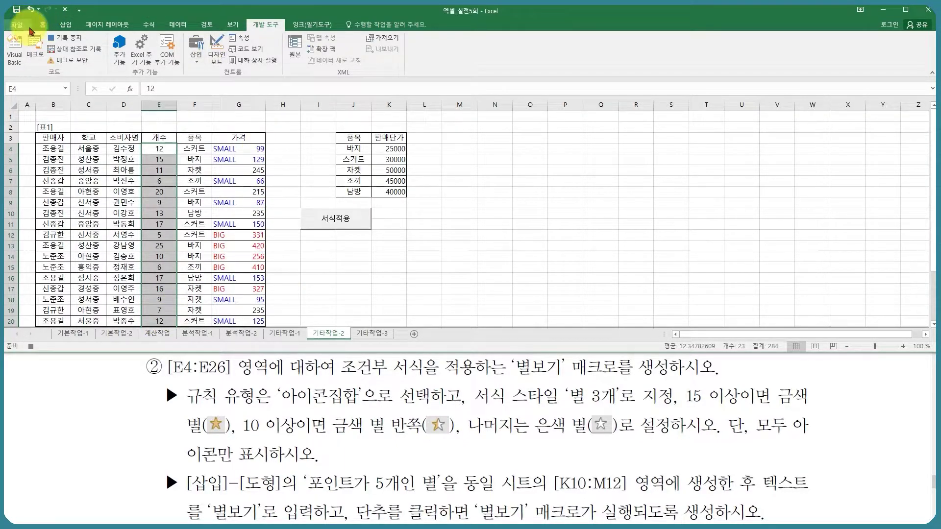
{"action": "left_click", "coordinate": [43, 24]}
{"action": "left_click", "coordinate": [421, 59]}
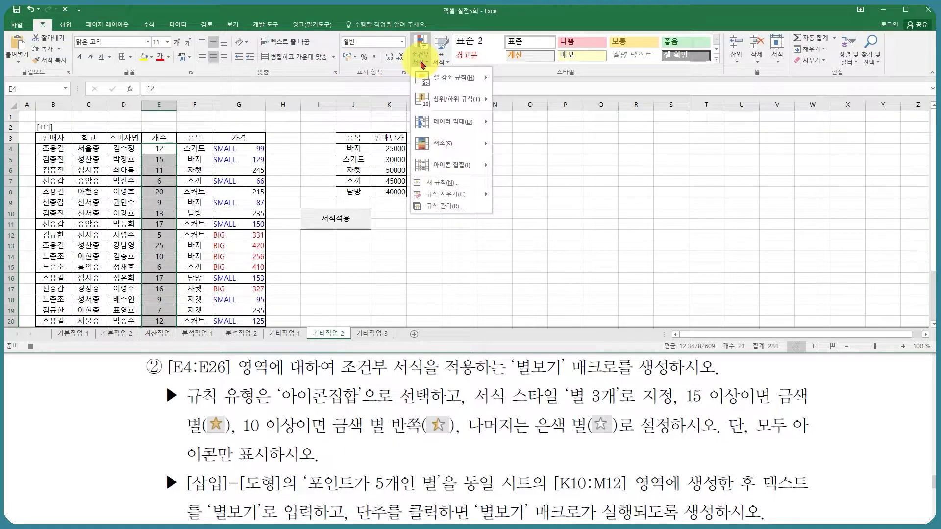
{"action": "left_click", "coordinate": [455, 183]}
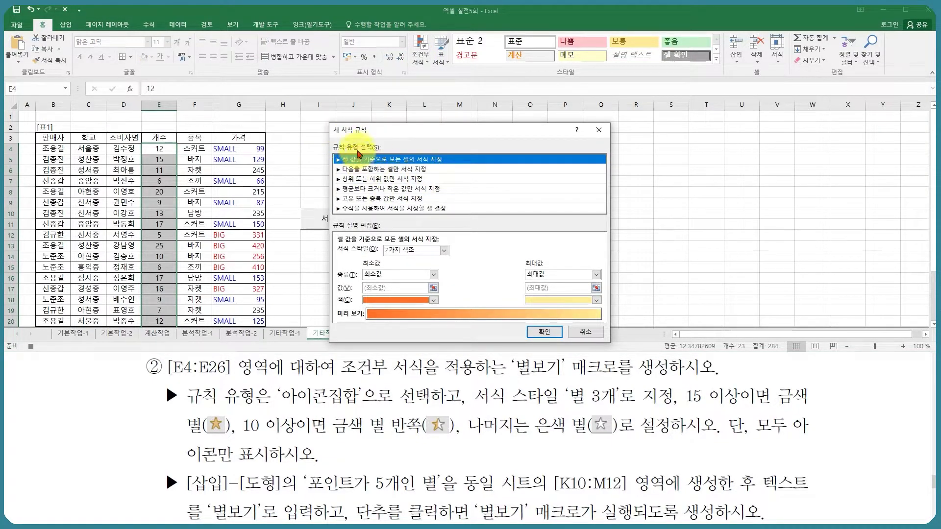
{"action": "left_click", "coordinate": [432, 251]}
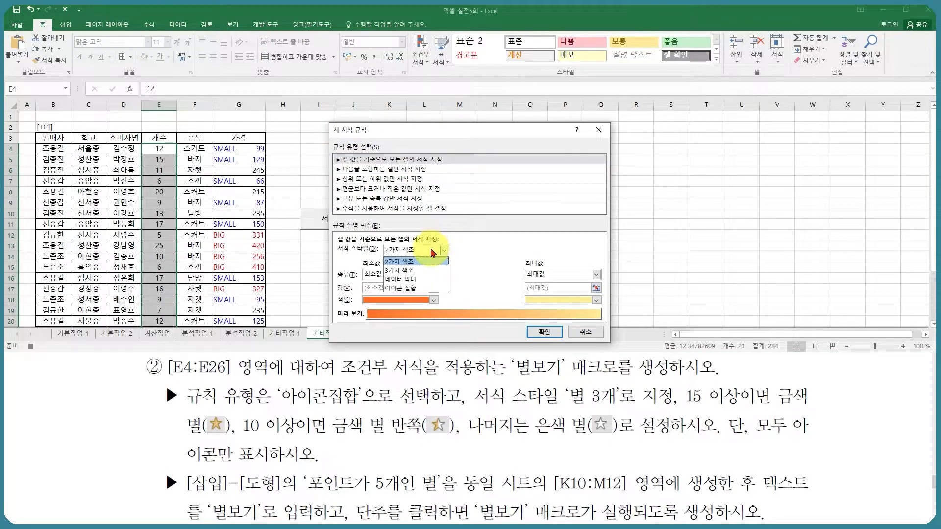
{"action": "left_click", "coordinate": [419, 289]}
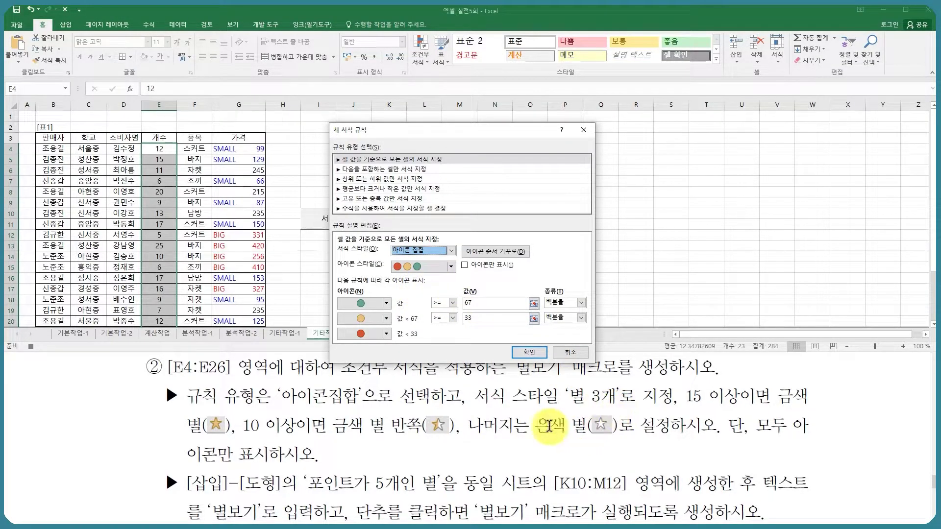
{"action": "left_click", "coordinate": [450, 267]}
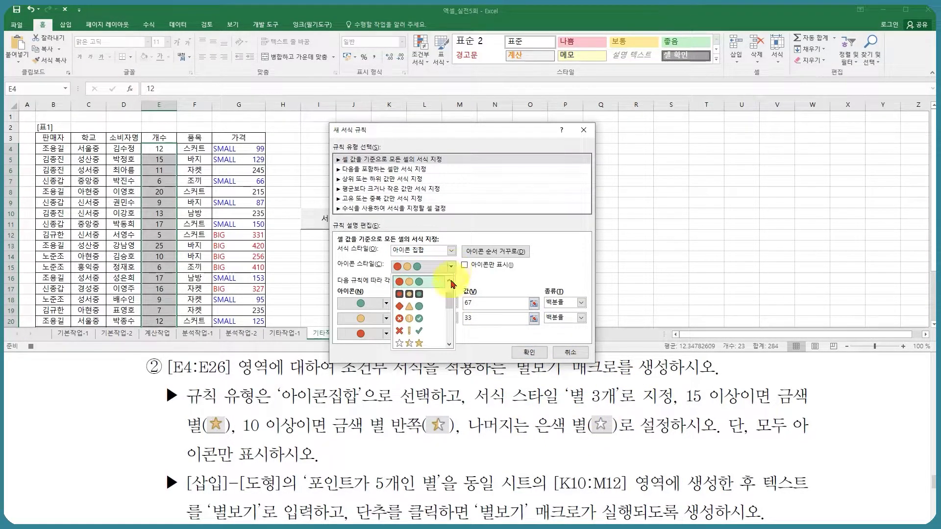
{"action": "left_click", "coordinate": [419, 343]}
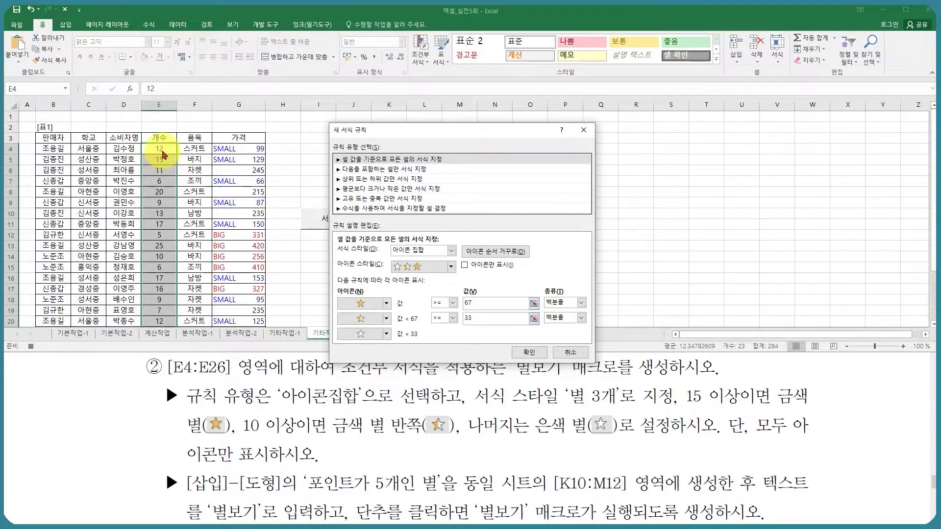
- Set the icon thresholds to numbers: gold star for >= 15 and half-gold star for >= 10
{"action": "left_click", "coordinate": [577, 303]}
{"action": "left_click", "coordinate": [552, 313]}
{"action": "left_click", "coordinate": [473, 302]}
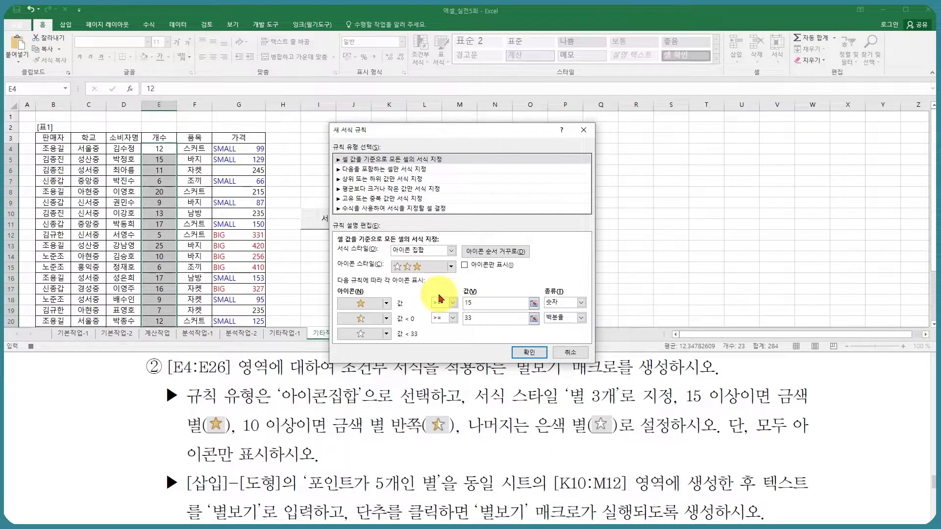
{"action": "left_click", "coordinate": [565, 318]}
{"action": "left_click", "coordinate": [558, 330]}
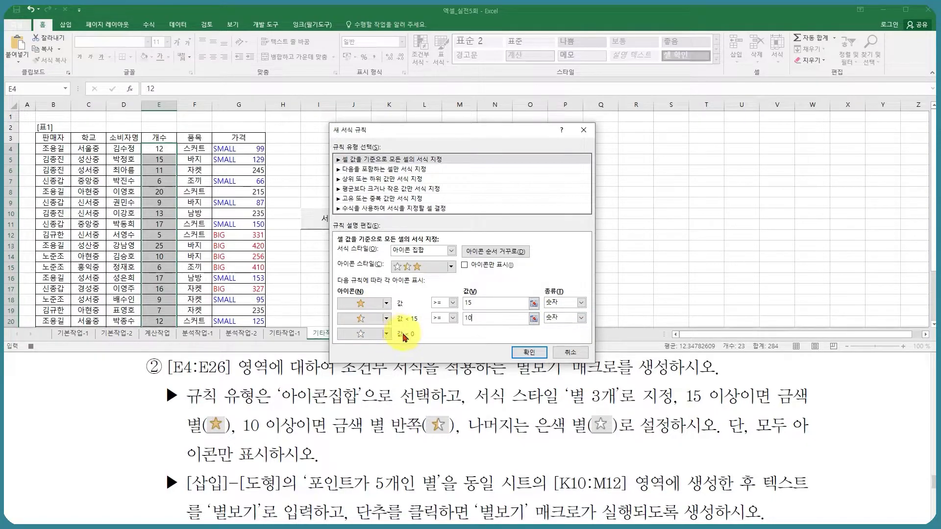
- Apply the rule with only the icons shown, and stop the macro recording
{"action": "left_click", "coordinate": [464, 266]}
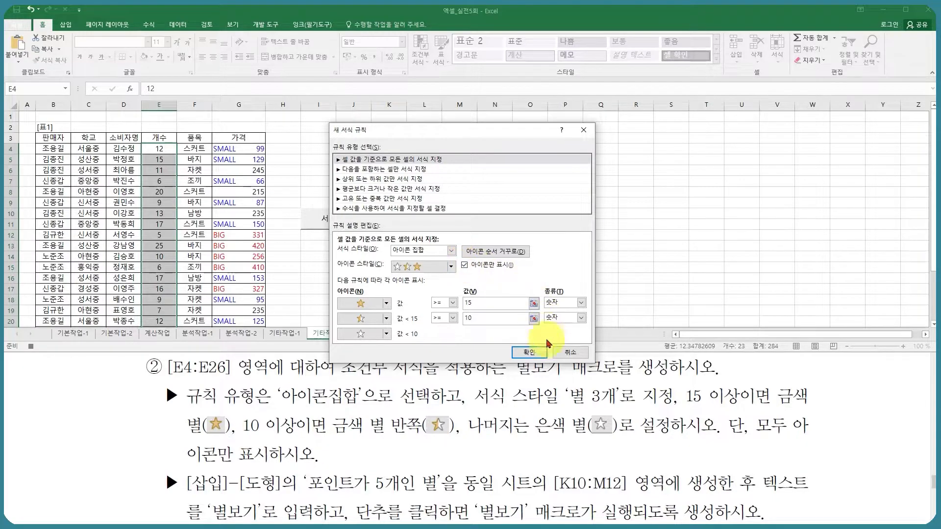
{"action": "left_click", "coordinate": [531, 352]}
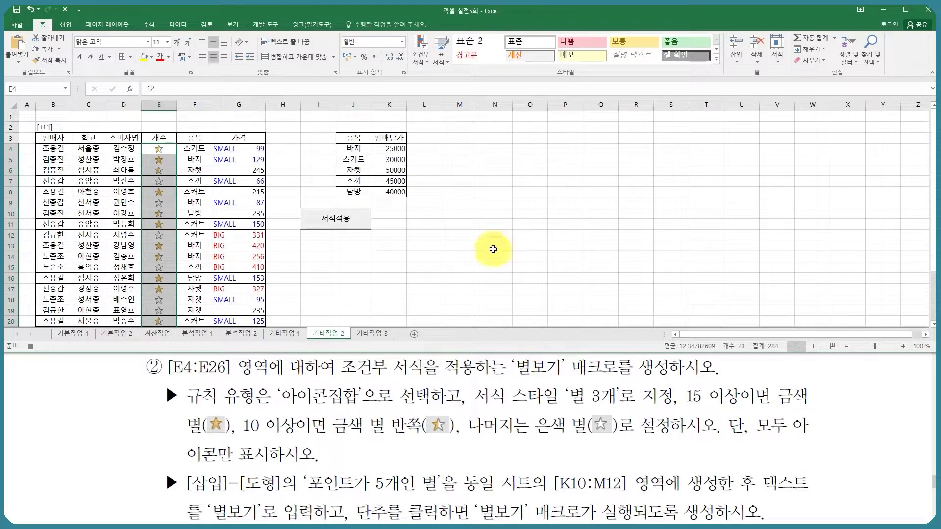
{"action": "left_click", "coordinate": [459, 235]}
{"action": "left_click", "coordinate": [265, 24]}
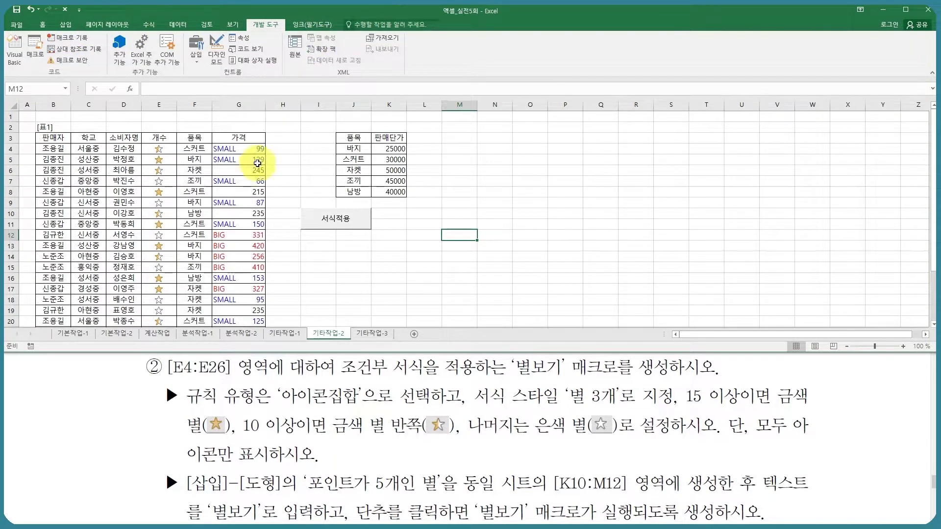
- Insert a form control button covering K10:M12 and assign the 별보기 macro to it
{"action": "left_click_drag", "start_coordinate": [400, 217], "coordinate": [448, 233]}
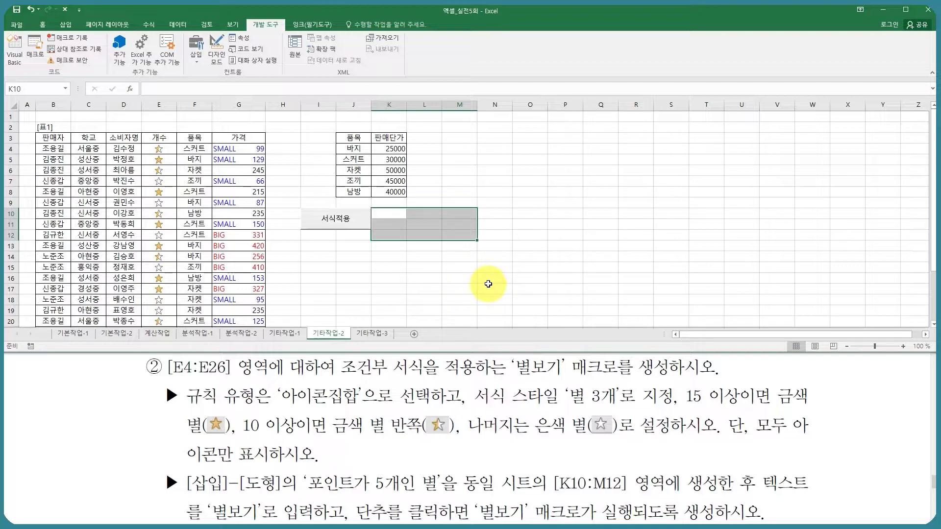
{"action": "left_click", "coordinate": [196, 54]}
{"action": "left_click", "coordinate": [190, 85]}
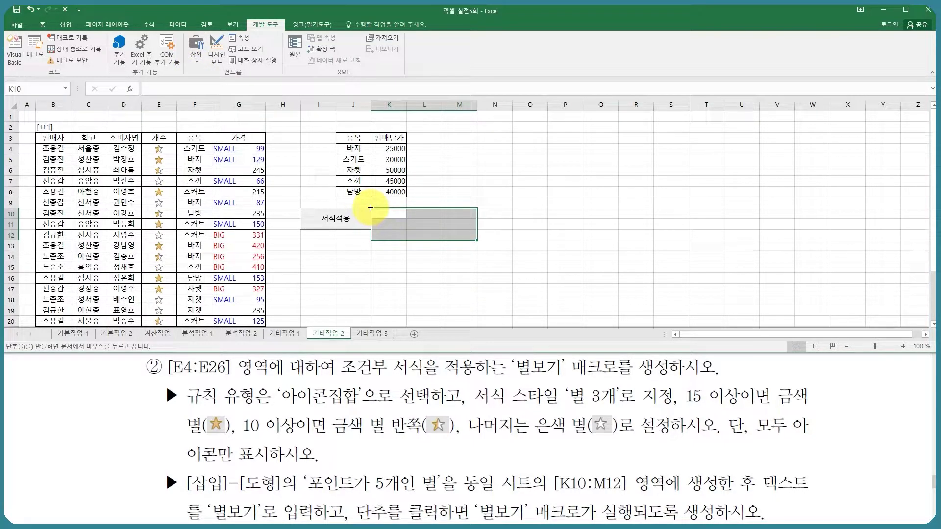
{"action": "left_click_drag", "start_coordinate": [370, 208], "coordinate": [477, 241]}
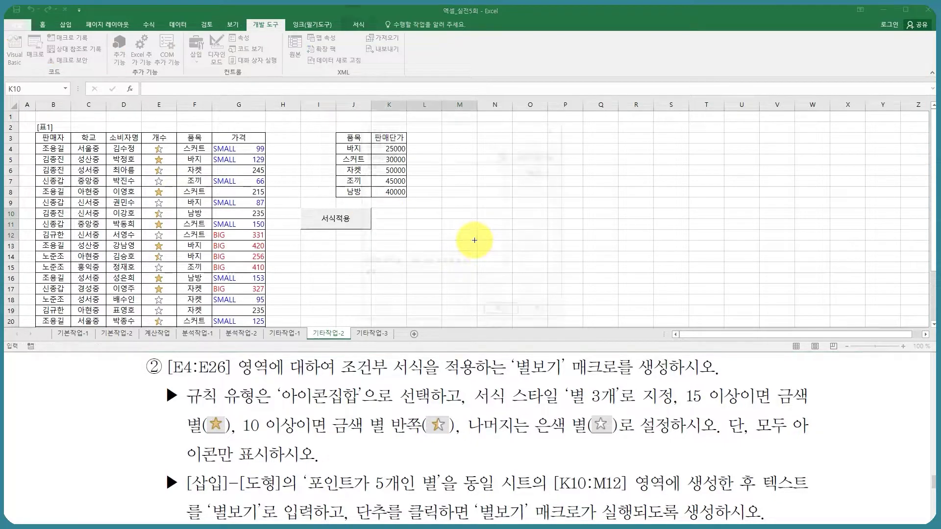
{"action": "left_click", "coordinate": [373, 164]}
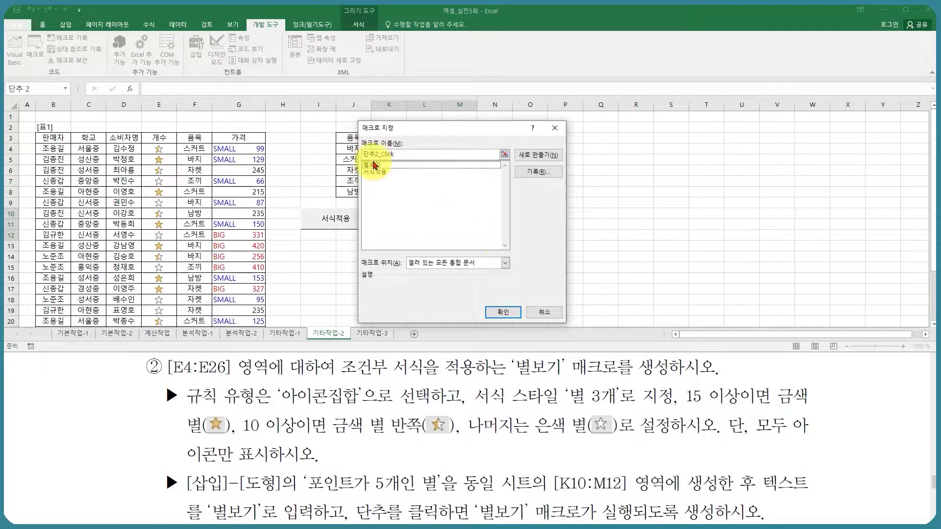
{"action": "left_click", "coordinate": [503, 312]}
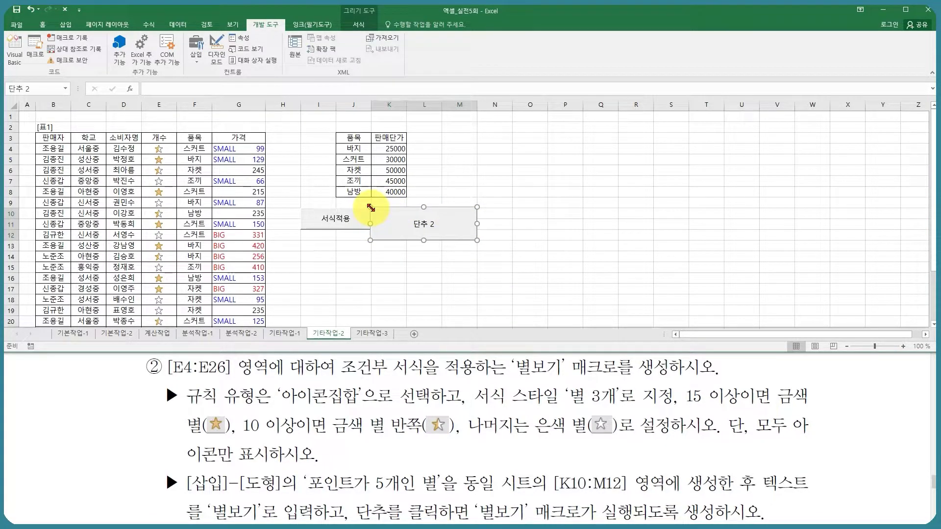
- Change the caption of the new button over K10:M12 to 별보기
{"action": "left_click", "coordinate": [416, 223]}
{"action": "left_click_drag", "start_coordinate": [413, 223], "coordinate": [443, 226]}
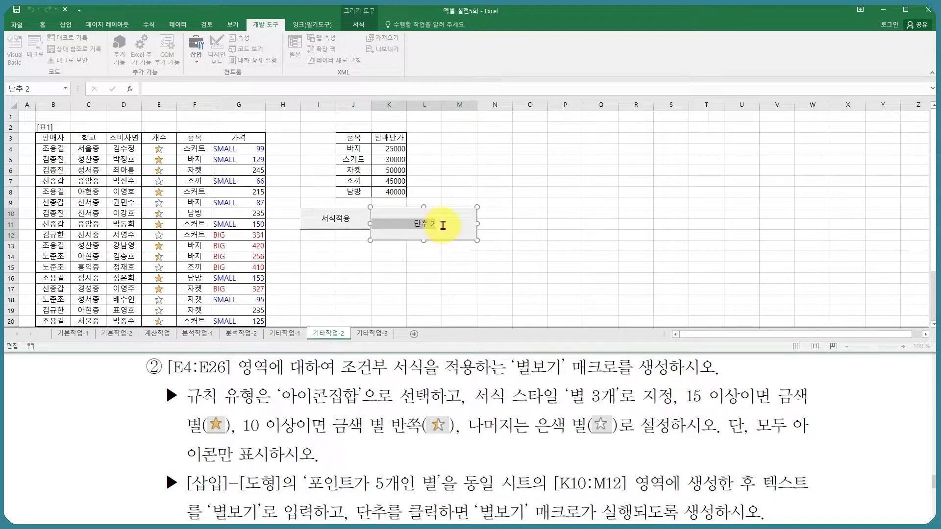
{"action": "type", "text": "벼ㄹ보기"}
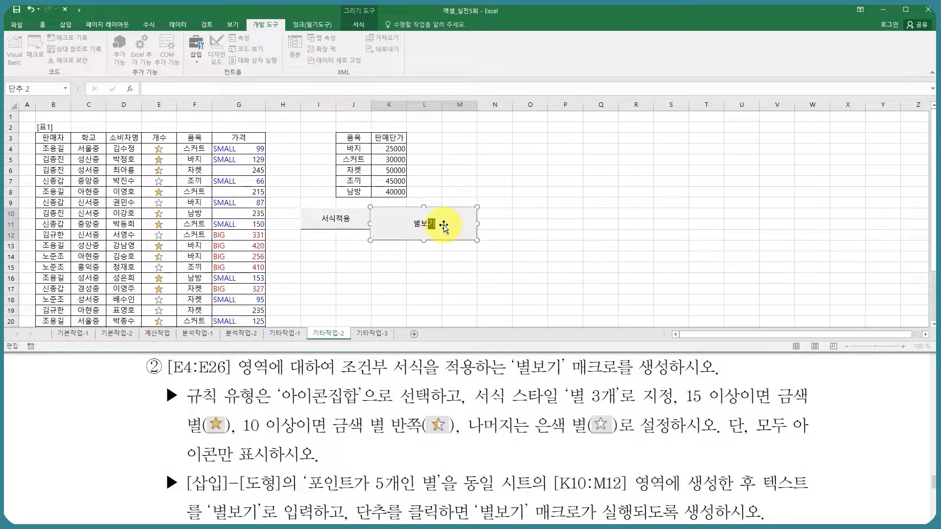
{"action": "left_click", "coordinate": [541, 234]}
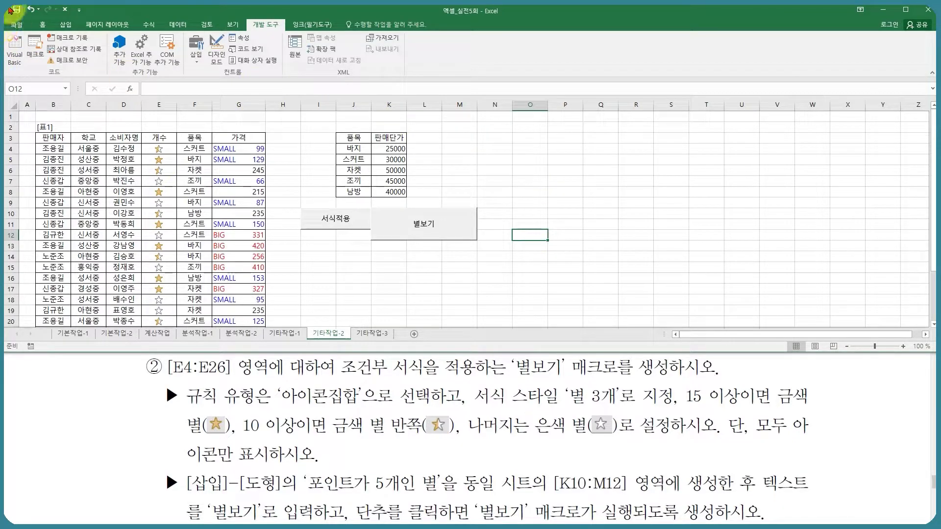
- On the 기타작업-3 sheet, turn on design mode and open the click event code of the 교복입력 button
{"action": "left_click", "coordinate": [380, 336]}
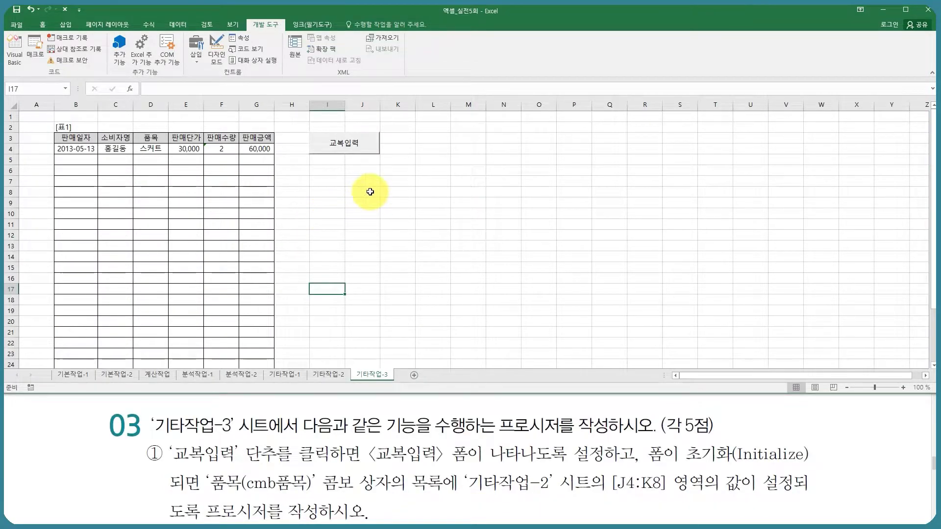
{"action": "left_click", "coordinate": [216, 47]}
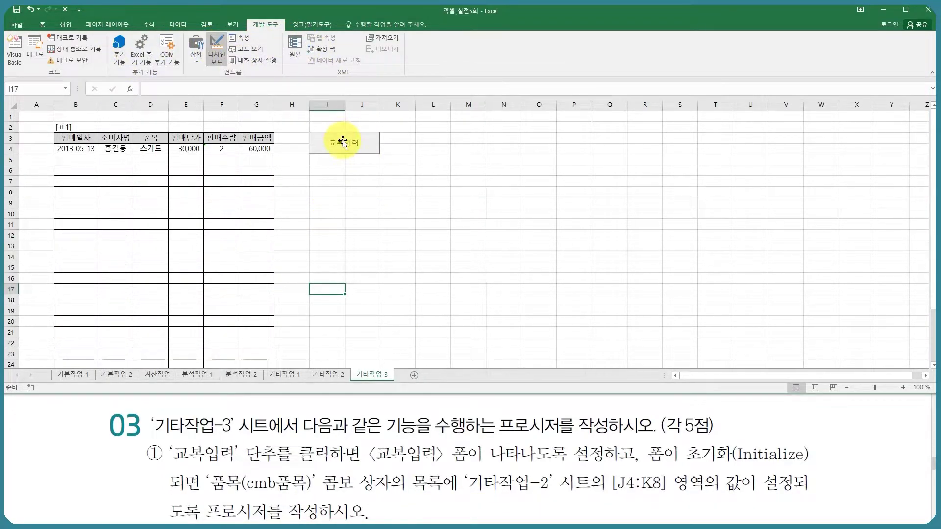
{"action": "double_click", "coordinate": [346, 143]}
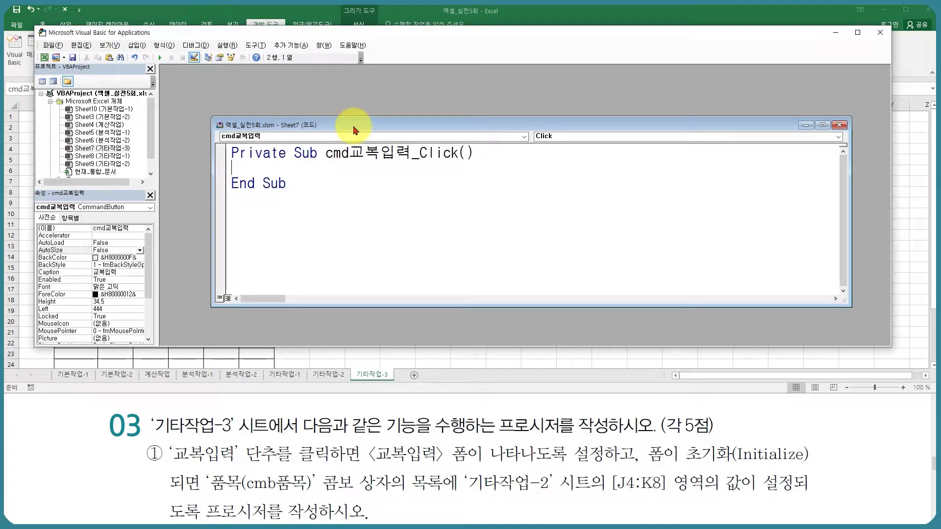
- Write 교복입력.Show in the cmd교복입력_Click procedure so the button opens the form
{"action": "type", "text": "ㄱ복입력"}
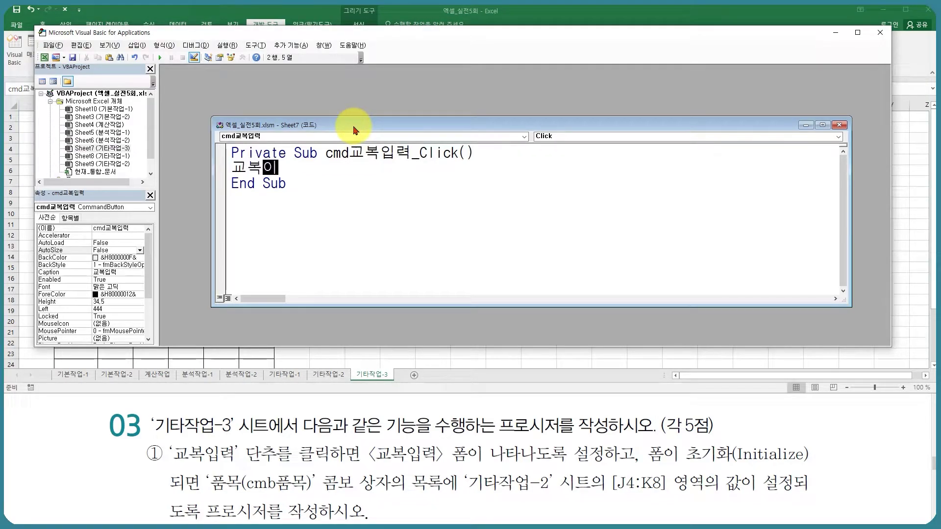
{"action": "type", "text": ".Show"}
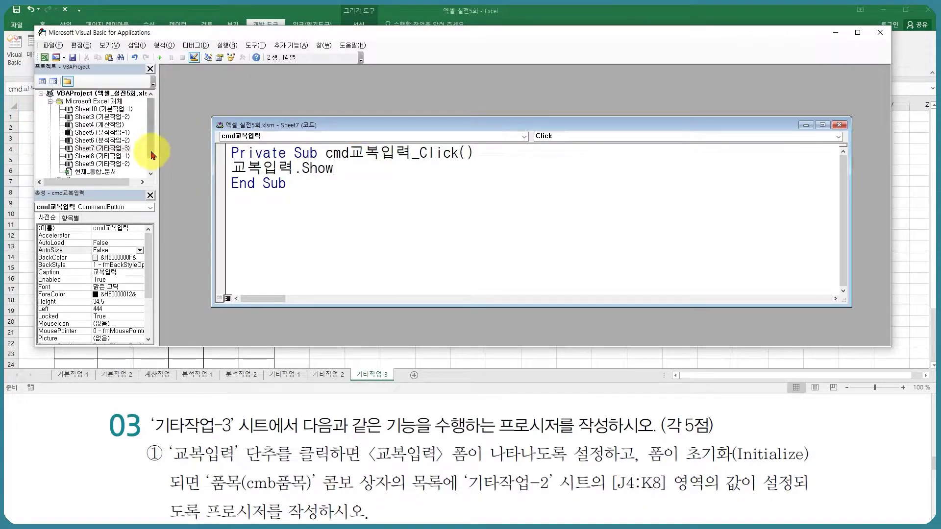
- Open the 교복입력 form's code and create its UserForm_Initialize event procedure
{"action": "left_click_drag", "start_coordinate": [151, 147], "coordinate": [151, 162]}
{"action": "left_click", "coordinate": [50, 165]}
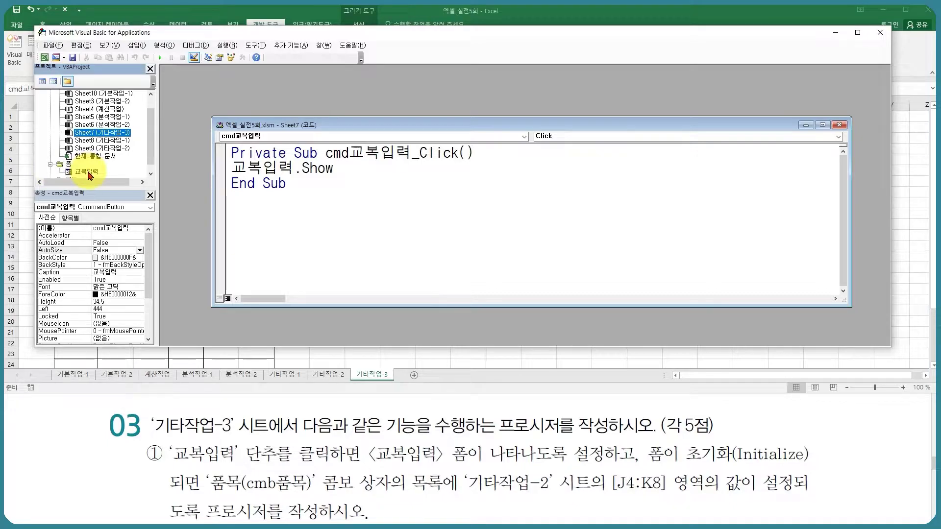
{"action": "double_click", "coordinate": [87, 172]}
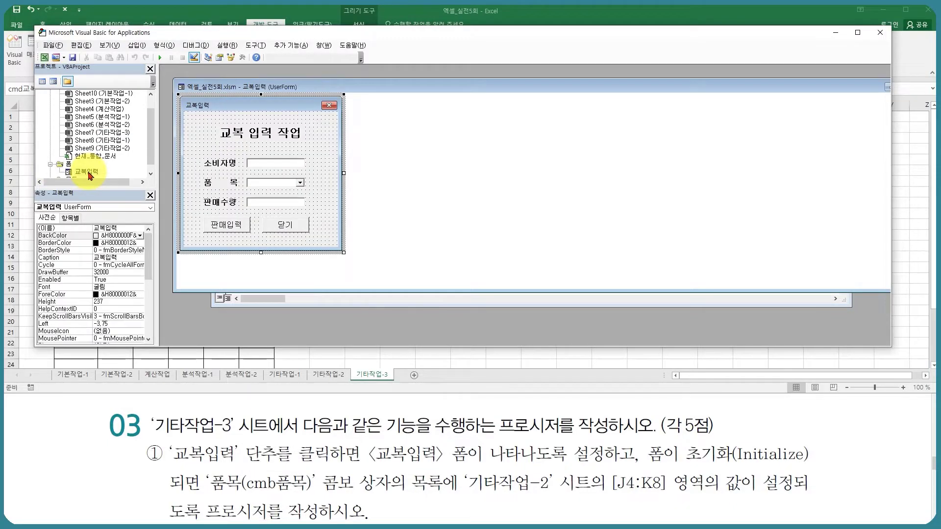
{"action": "double_click", "coordinate": [335, 242]}
{"action": "left_click", "coordinate": [664, 163]}
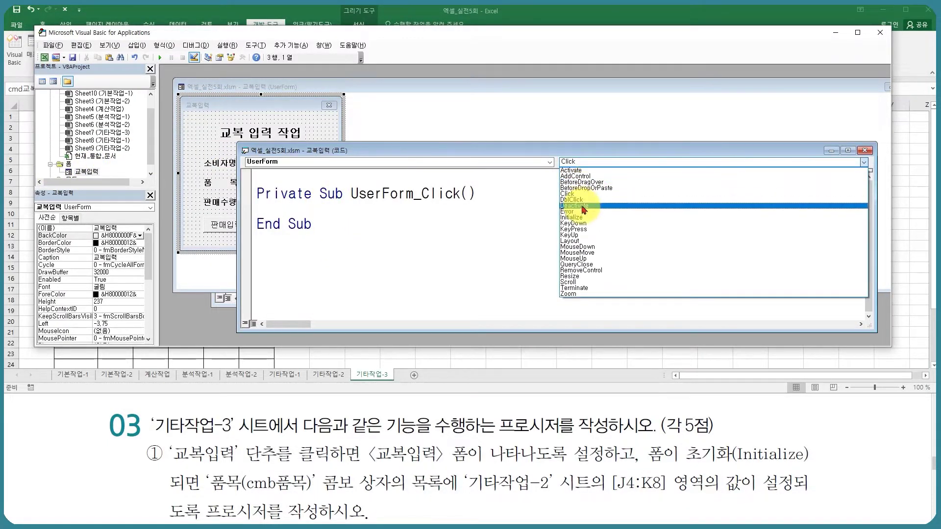
{"action": "left_click", "coordinate": [596, 203]}
{"action": "left_click_drag", "start_coordinate": [473, 151], "coordinate": [434, 84]}
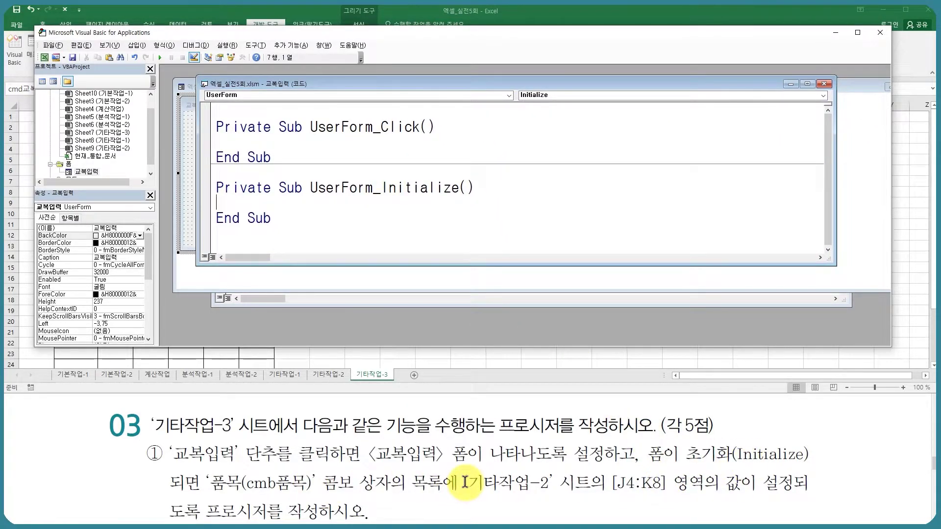
- In UserForm_Initialize, set cmb품목.RowSource to "기타작업-2!j4:k8"
{"action": "type", "text": "cmb품목.r"}
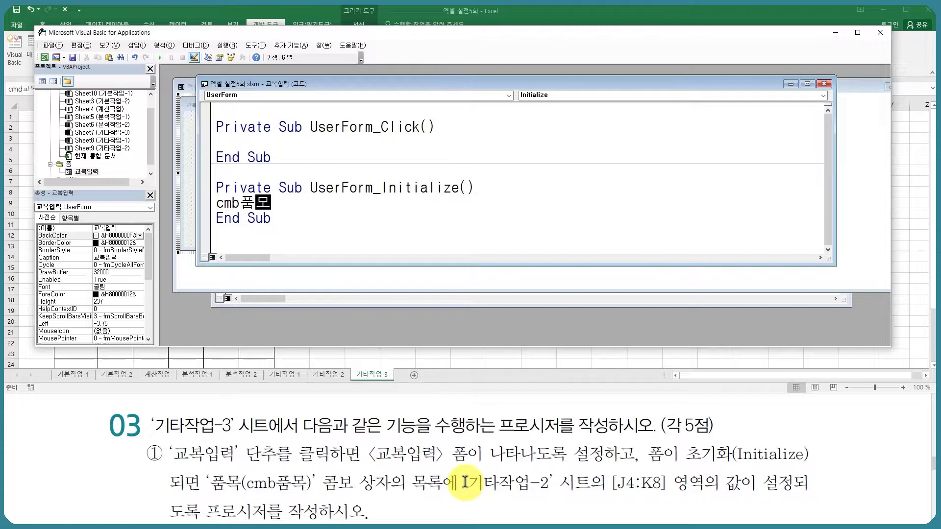
{"action": "type", "text": "o"}
{"action": "key", "text": "Tab"}
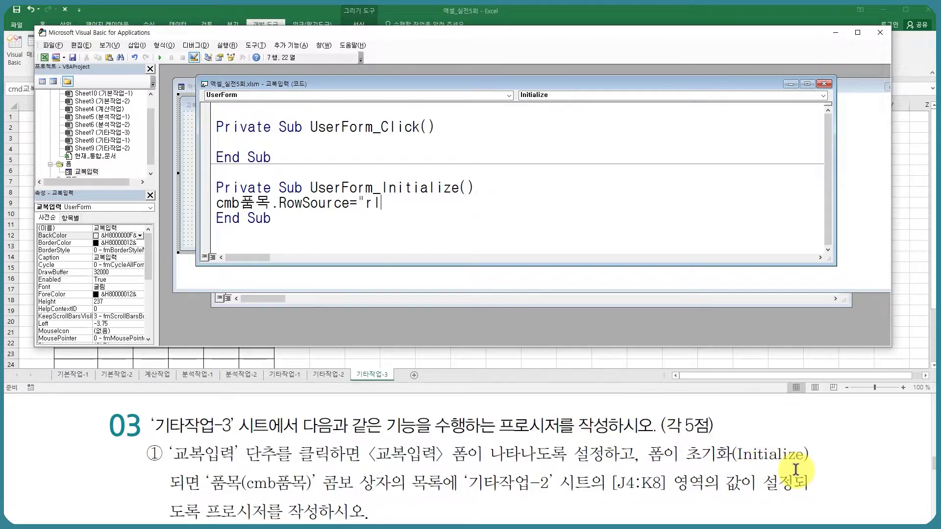
{"action": "type", "text": "기타작업-2!j4:k8"}
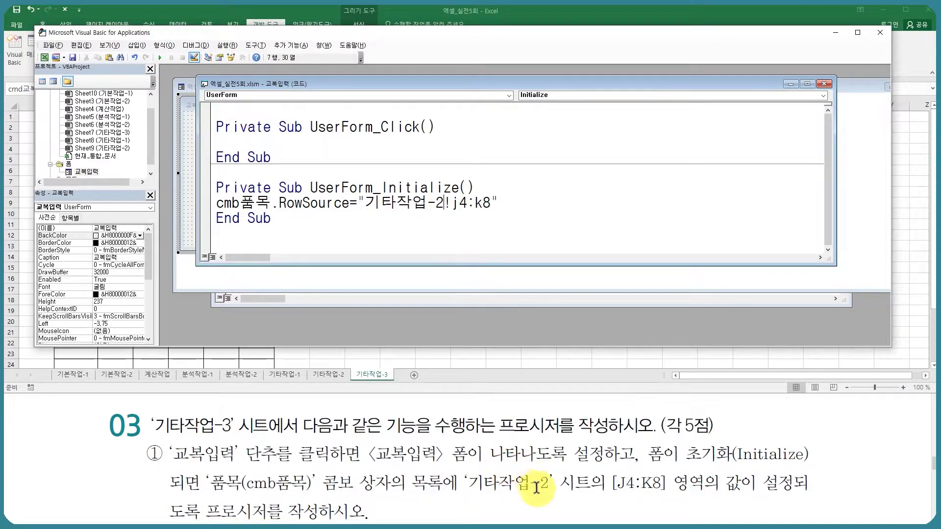
- Enclose the sheet name in the RowSource string in single quotes, giving "'기타작업-2'!j4:k8"
{"action": "left_click", "coordinate": [365, 203]}
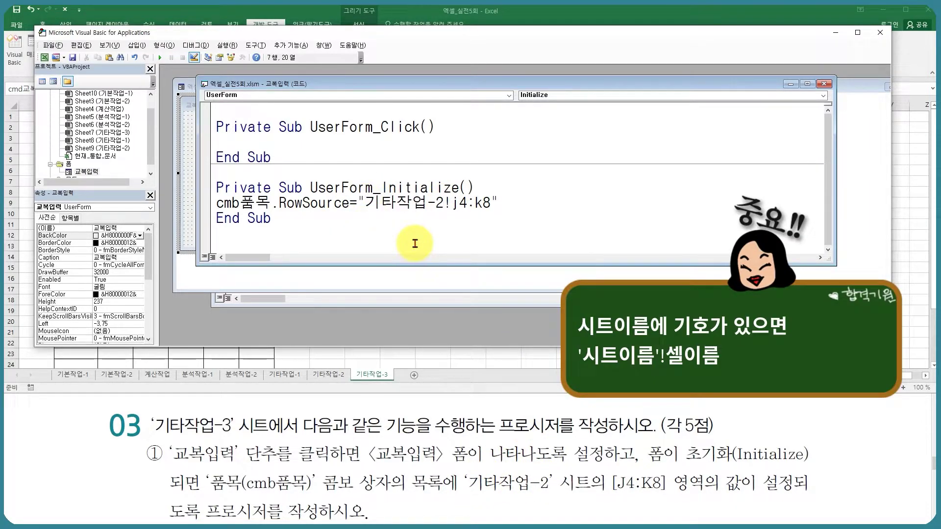
{"action": "type", "text": "'"}
{"action": "left_click", "coordinate": [458, 203]}
{"action": "type", "text": "'"}
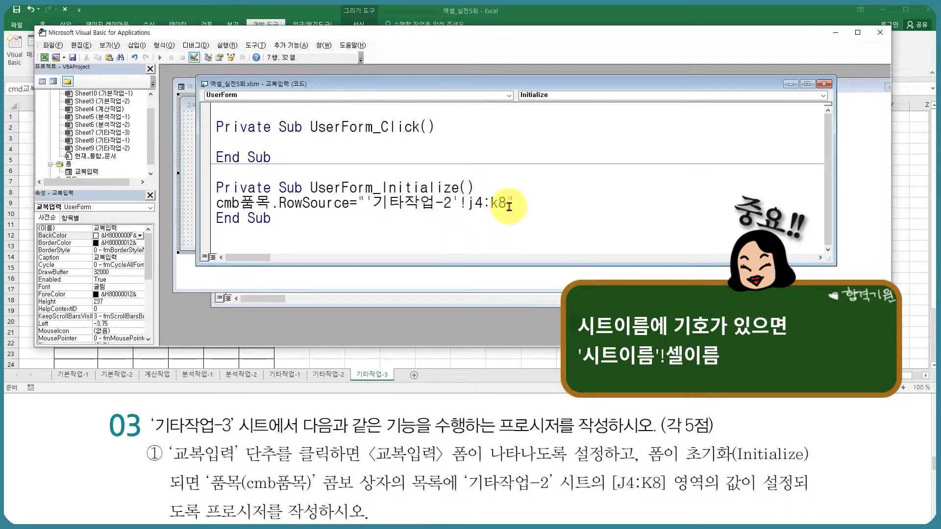
{"action": "left_click", "coordinate": [528, 197]}
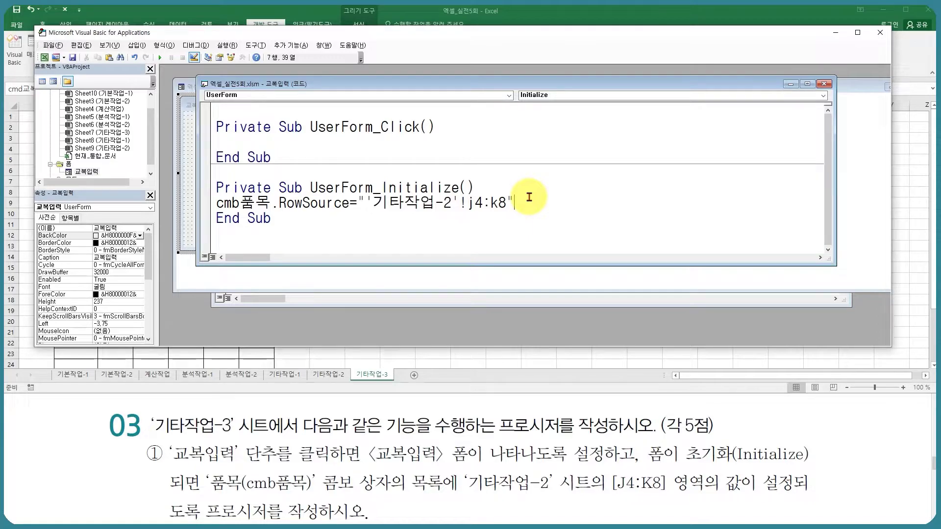
- Run the 교복입력 form, check the items in its 품목 combo box list, and close the form
{"action": "left_click", "coordinate": [160, 58]}
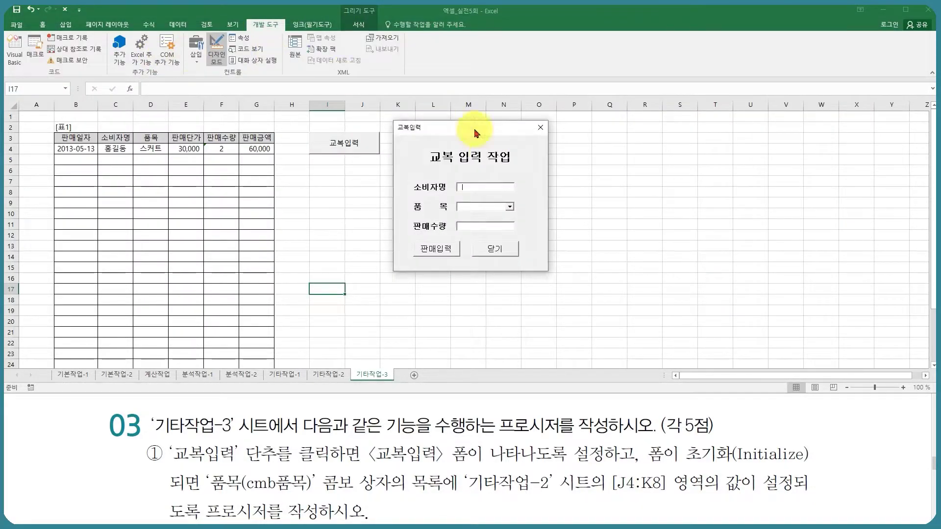
{"action": "left_click", "coordinate": [510, 206]}
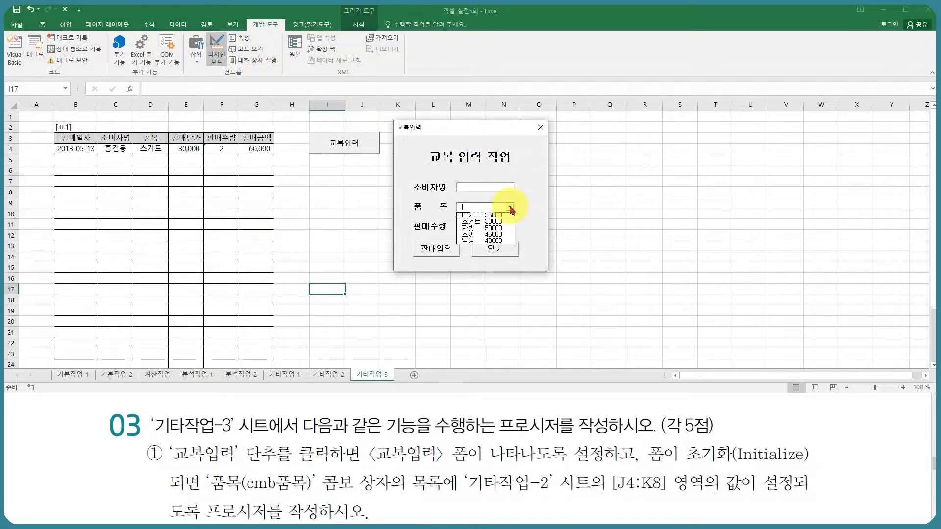
{"action": "left_click", "coordinate": [510, 208]}
{"action": "left_click", "coordinate": [511, 208]}
{"action": "left_click", "coordinate": [511, 207]}
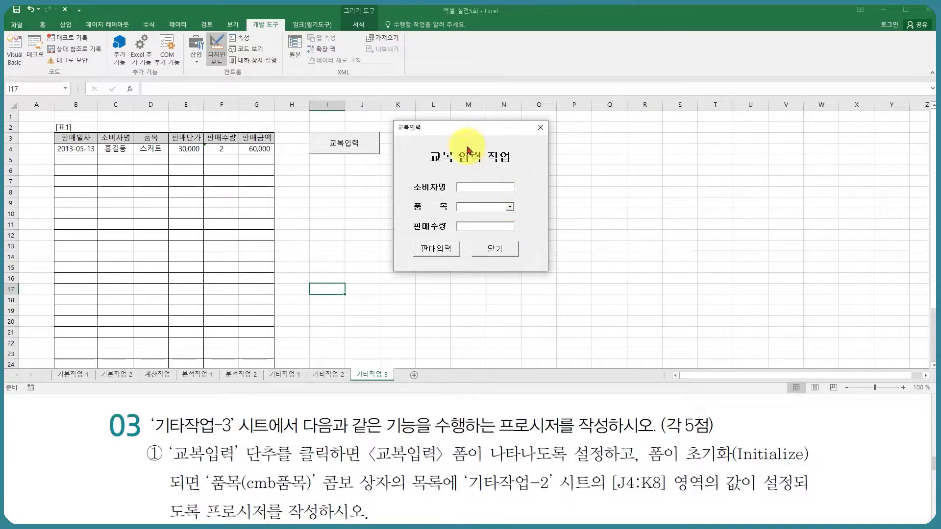
{"action": "left_click", "coordinate": [540, 127]}
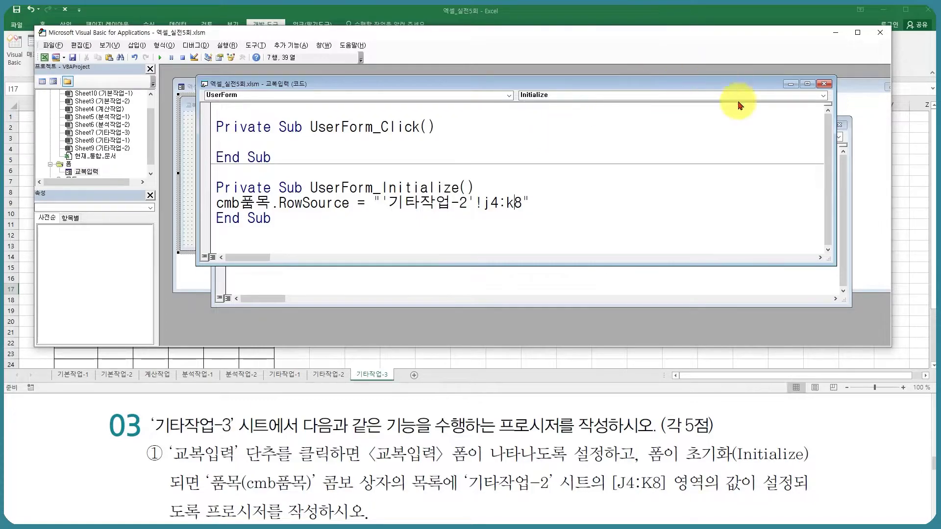
- Open the click procedure of the form's 닫기 button and write Unload Me in it
{"action": "left_click", "coordinate": [823, 83]}
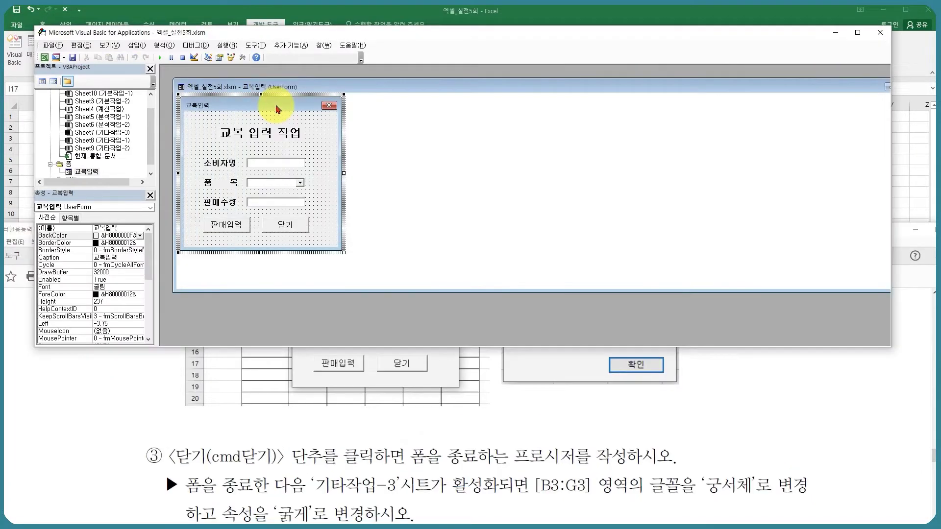
{"action": "double_click", "coordinate": [287, 226]}
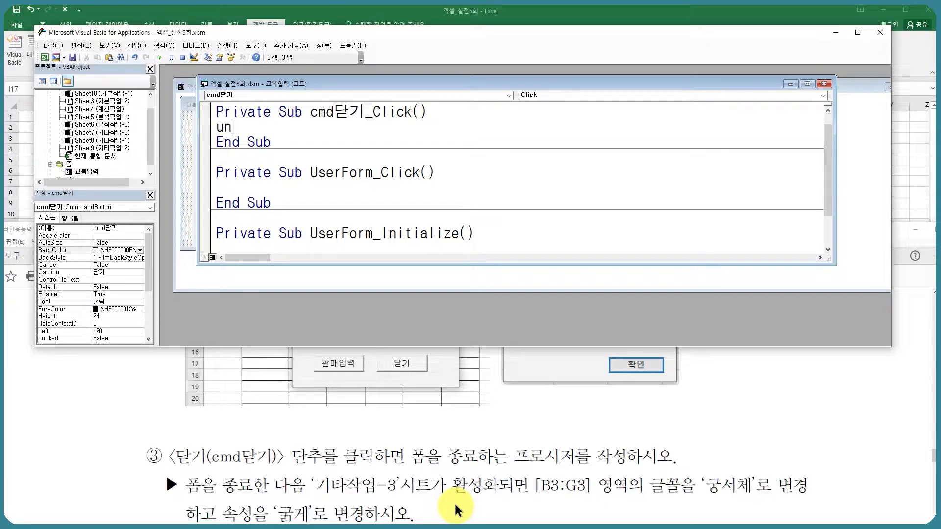
{"action": "type", "text": "unload me"}
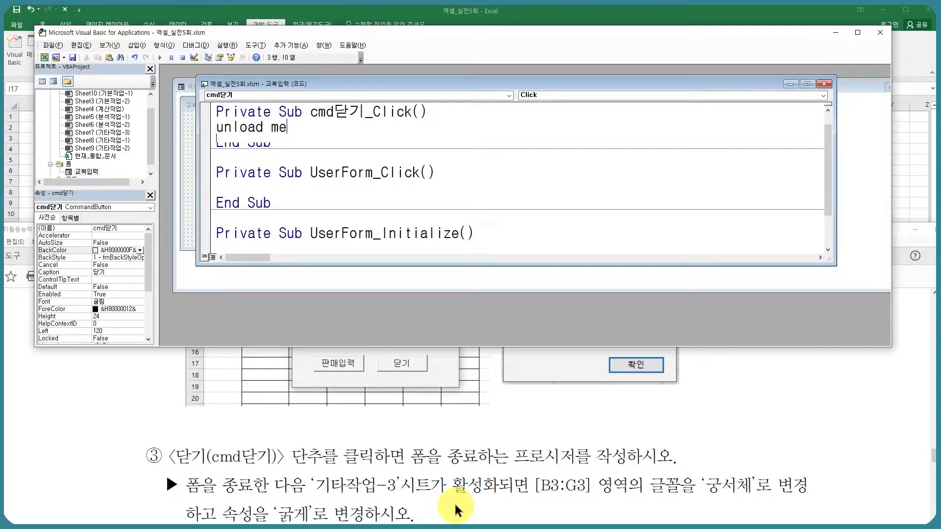
{"action": "key", "text": "Return"}
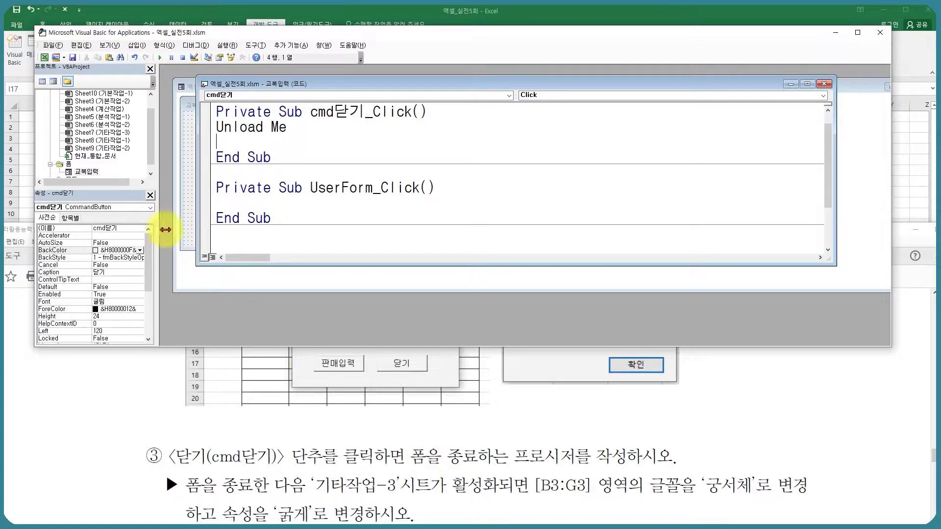
- Open the code of the 기타작업-3 sheet and create a Worksheet_Activate event procedure
{"action": "left_click_drag", "start_coordinate": [288, 87], "coordinate": [283, 133]}
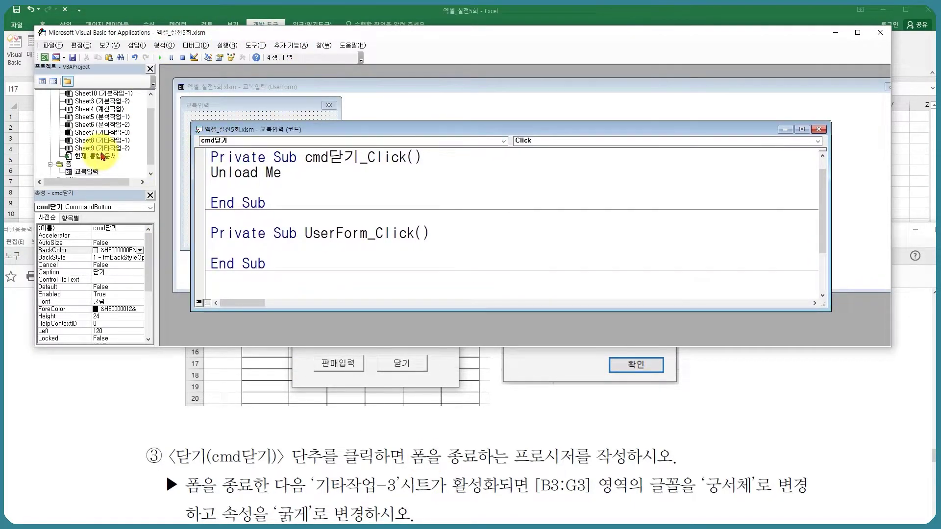
{"action": "double_click", "coordinate": [109, 133]}
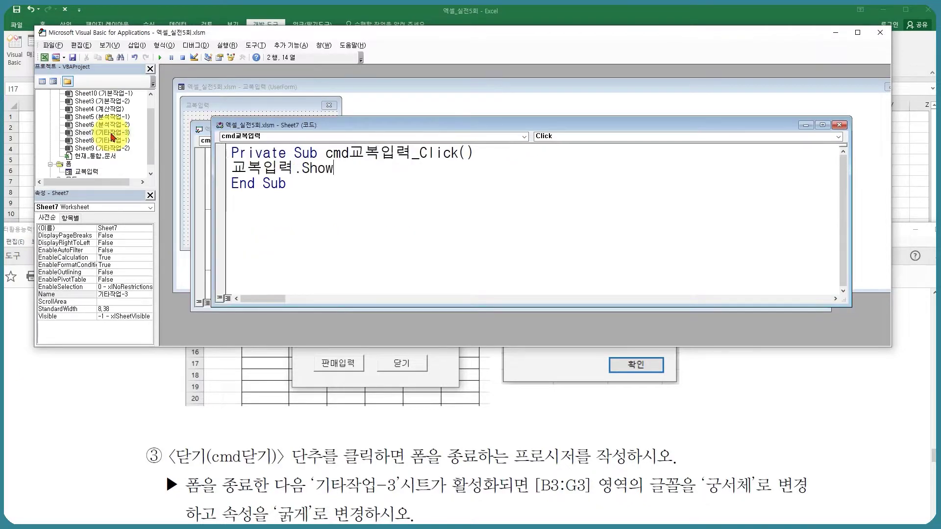
{"action": "left_click", "coordinate": [524, 136]}
{"action": "left_click", "coordinate": [246, 156]}
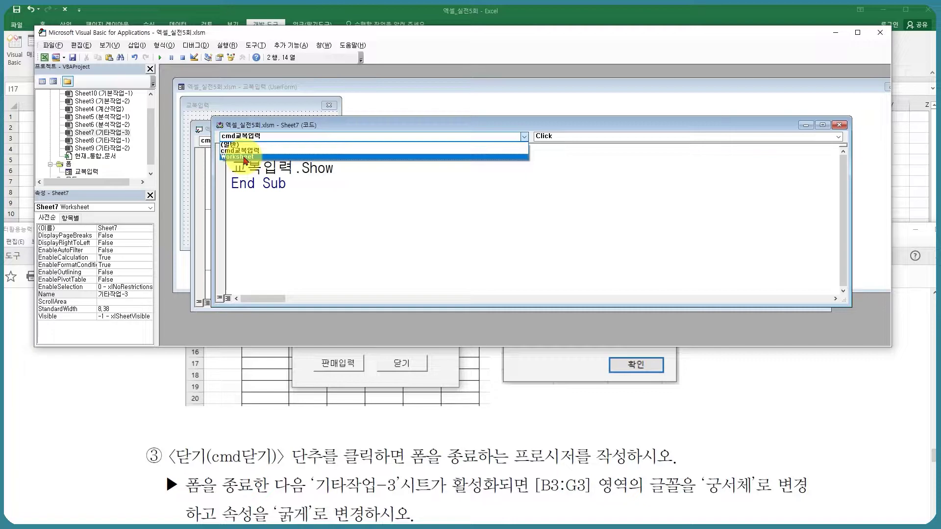
{"action": "left_click_drag", "start_coordinate": [247, 125], "coordinate": [230, 105]}
{"action": "left_click", "coordinate": [551, 120]}
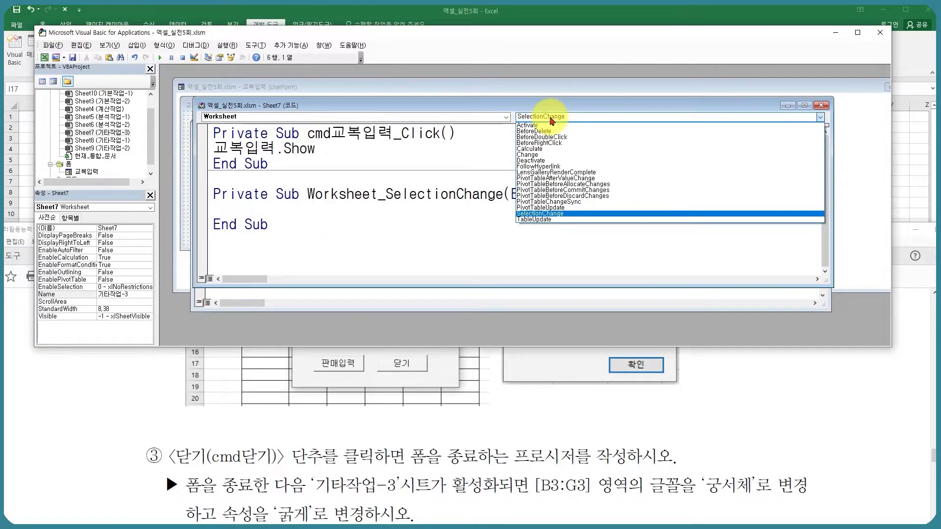
{"action": "left_click", "coordinate": [543, 126]}
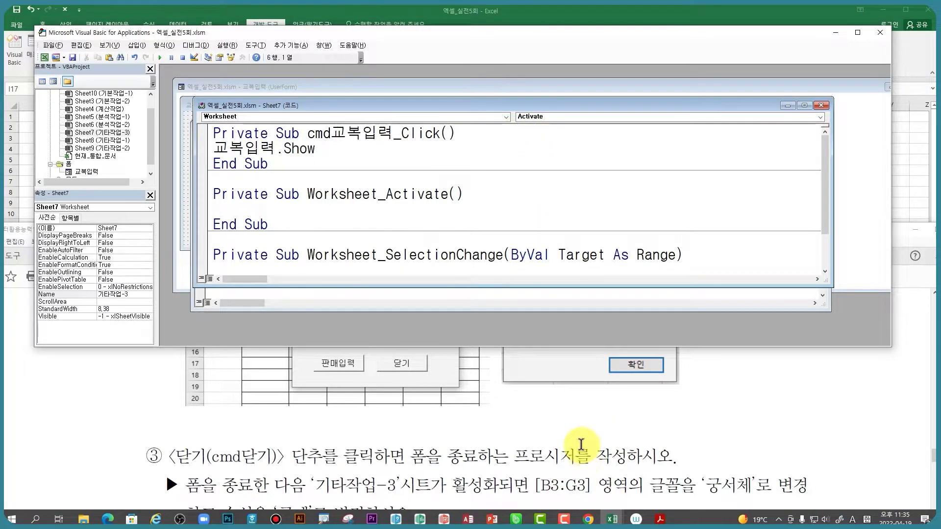
- In Worksheet_Activate, write Range("b3:g3").Font.Name = "궁서체"
{"action": "type", "text": "range(\"b3:g3\")"}
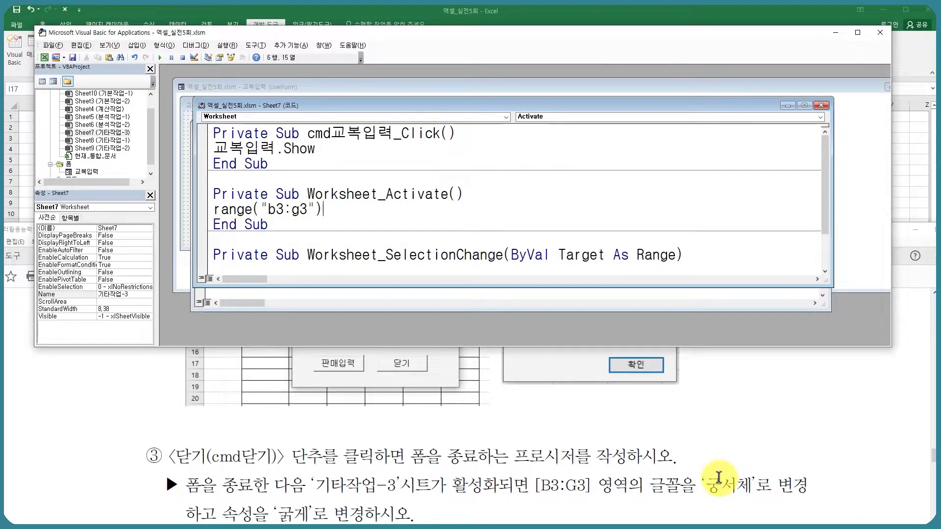
{"action": "type", "text": ".fon"}
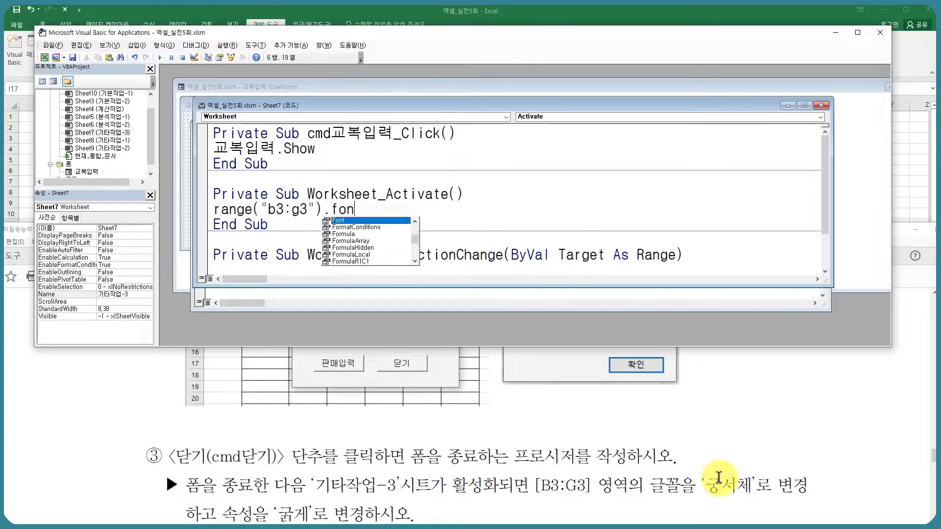
{"action": "key", "text": "Tab"}
{"action": "type", "text": ".Fon"}
{"action": "key", "text": "Tab"}
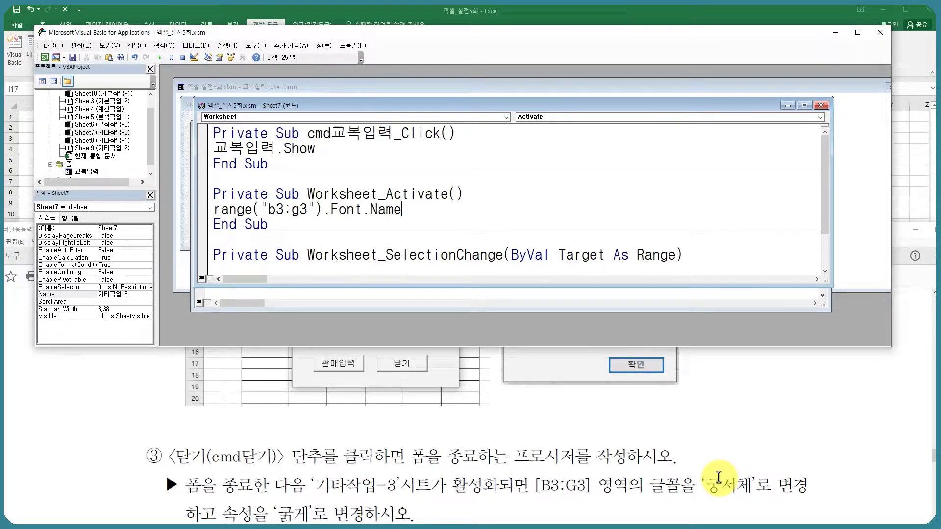
{"action": "type", "text": "= \"궁서체\""}
{"action": "key", "text": "Return"}
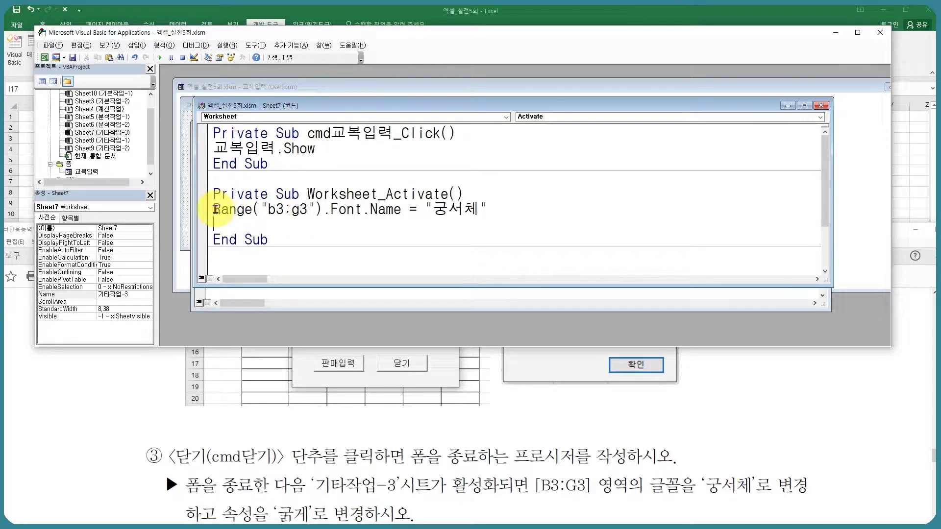
- Add the line Range("b3:g3").Font.Bold = True below the font name line in Worksheet_Activate
{"action": "left_click_drag", "start_coordinate": [215, 210], "coordinate": [362, 212]}
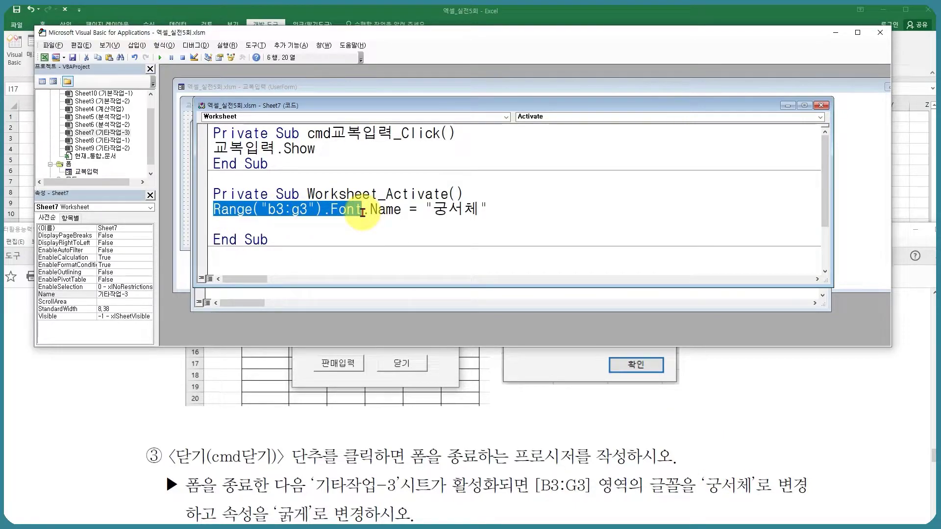
{"action": "left_click", "coordinate": [254, 224]}
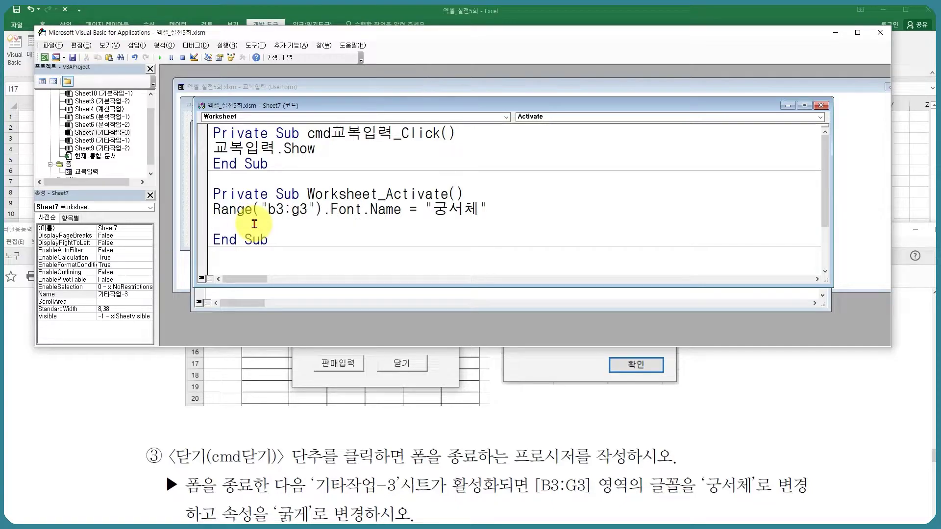
{"action": "type", "text": "Range(\"b3:g3\").Font"}
{"action": "type", "text": "."}
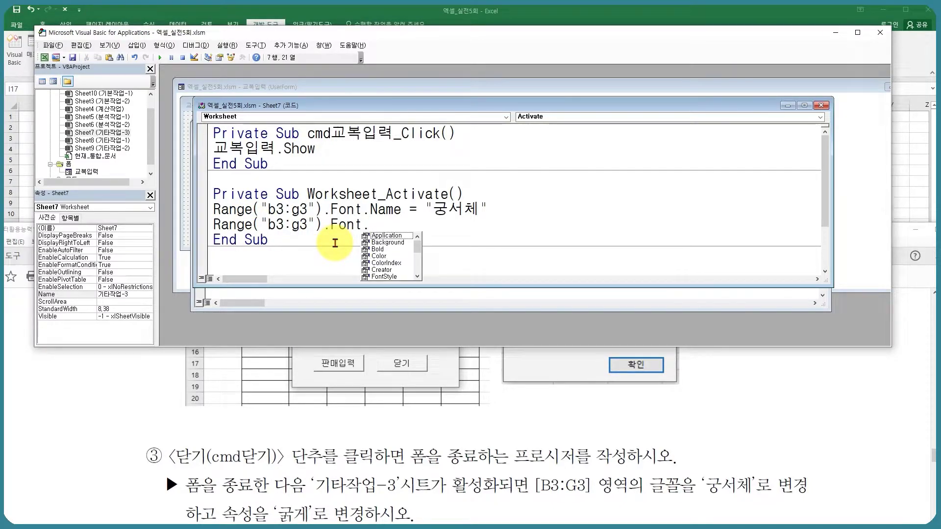
{"action": "key", "text": "Escape"}
{"action": "key", "text": "BackSpace"}
{"action": "type", "text": ".bo"}
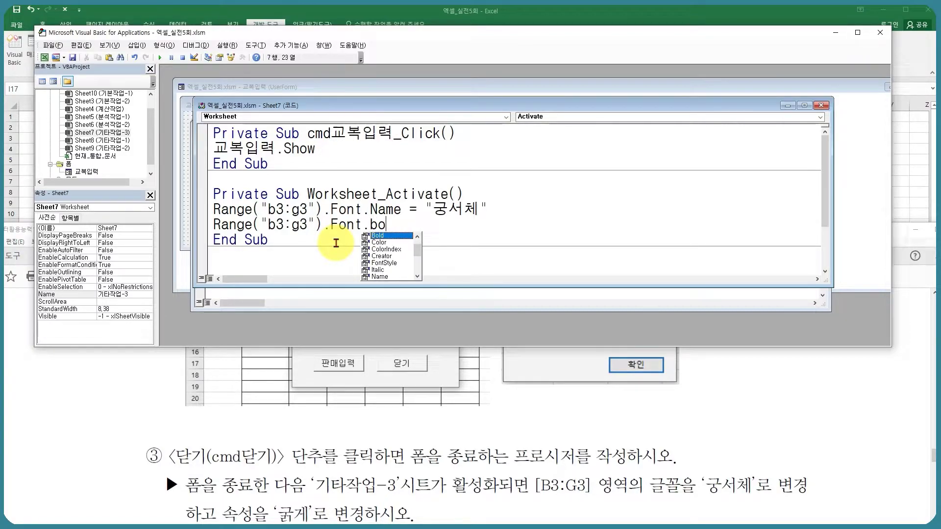
{"action": "key", "text": "Tab"}
{"action": "type", "text": "=true"}
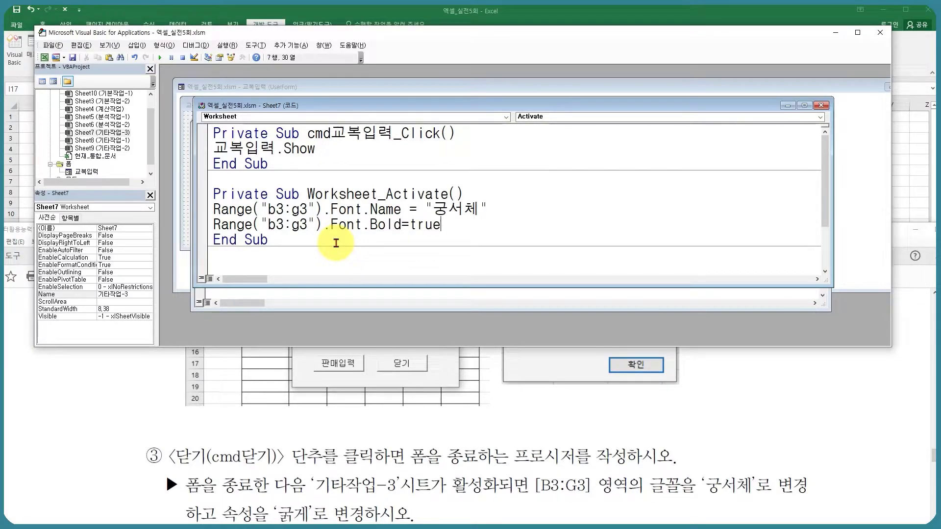
{"action": "key", "text": "Return"}
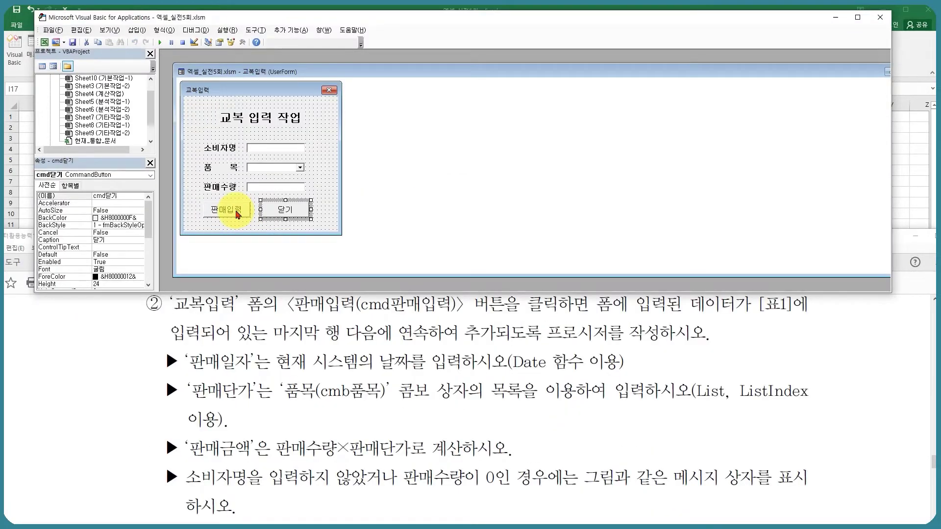
- Open the click procedure of the form's 판매입력 button and uncover [표1] on the worksheet behind the code
{"action": "left_click", "coordinate": [237, 209]}
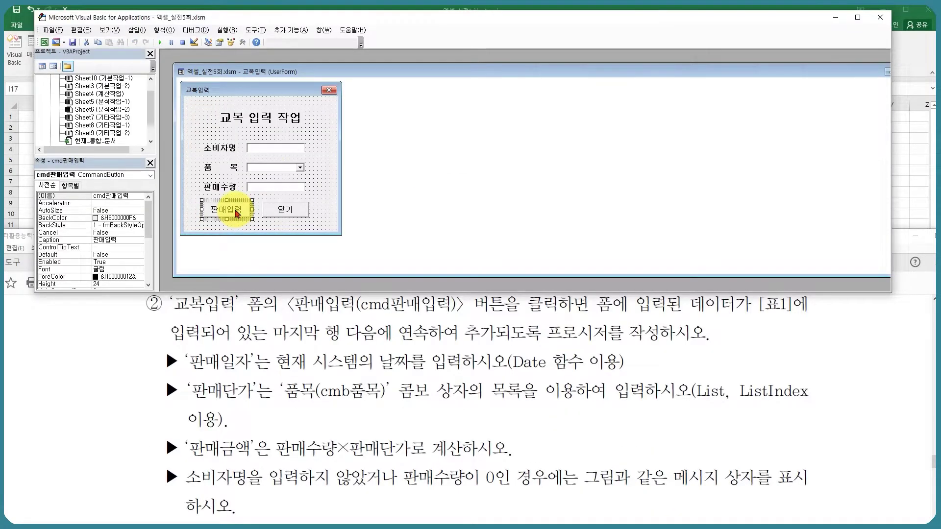
{"action": "left_click", "coordinate": [278, 148]}
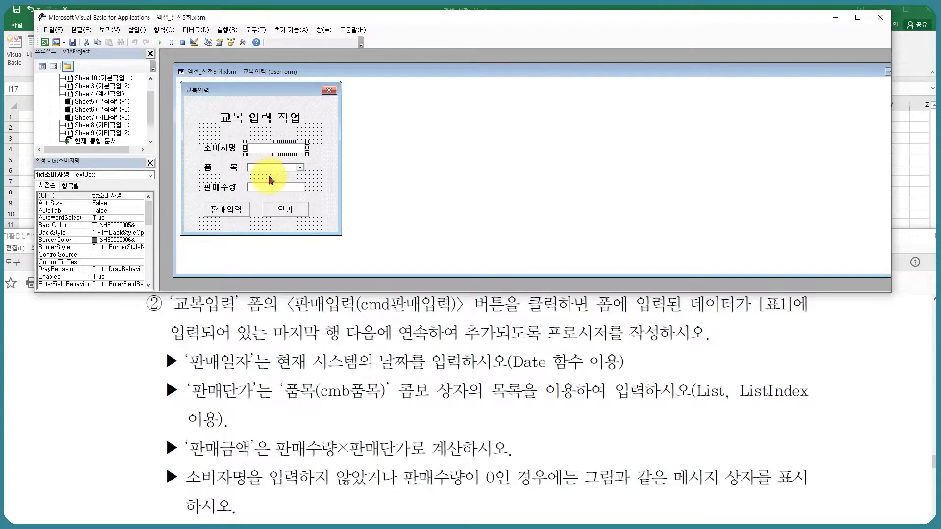
{"action": "double_click", "coordinate": [224, 212]}
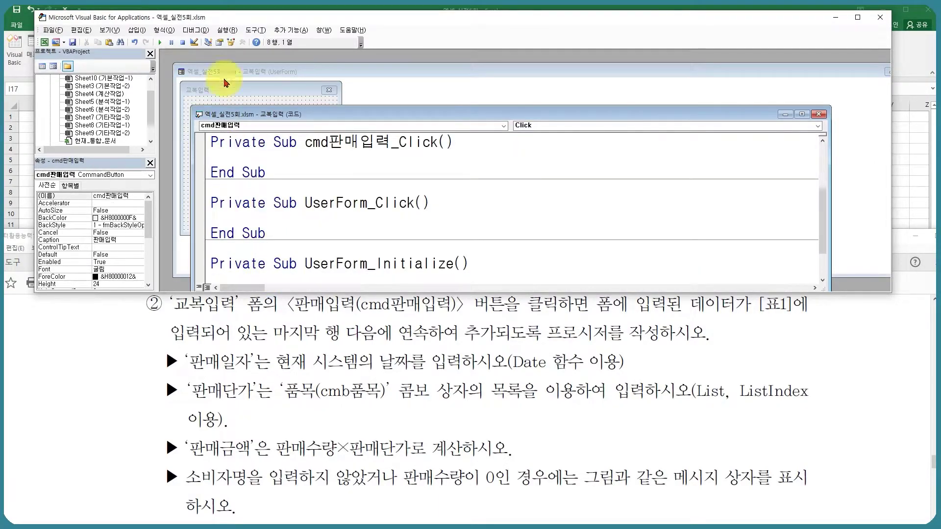
{"action": "left_click_drag", "start_coordinate": [260, 23], "coordinate": [244, 183]}
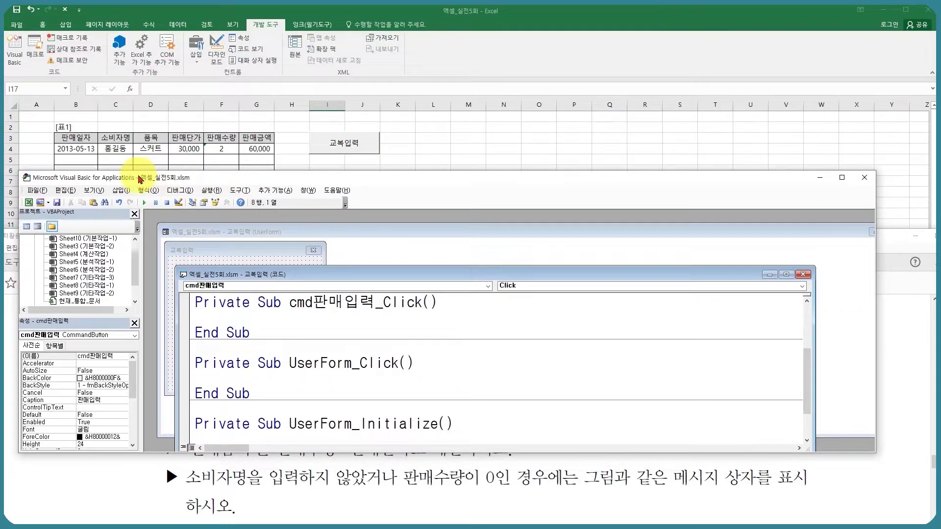
- In cmd판매입력_Click, write the row calculation i = 2 + Range("b2").CurrentRegion.Rows.Count
{"action": "type", "text": "i="}
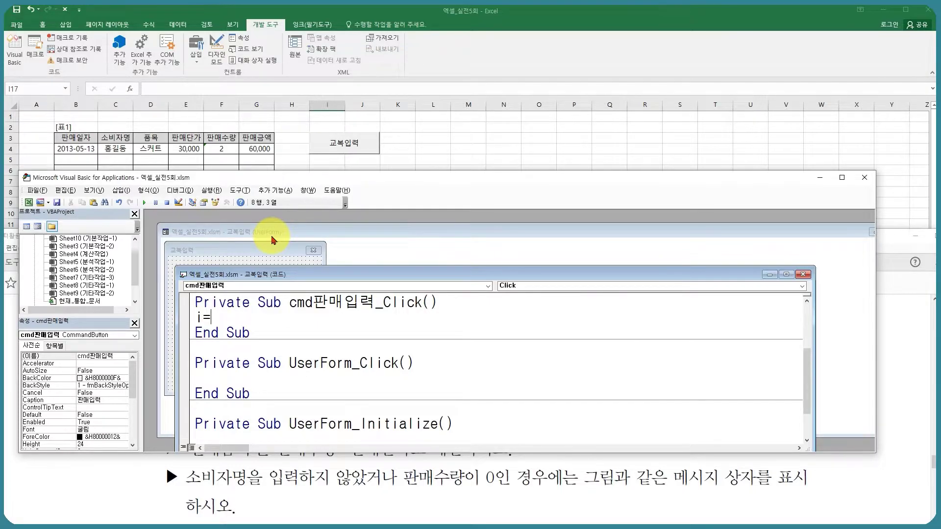
{"action": "type", "text": "2+rangei(\"b"}
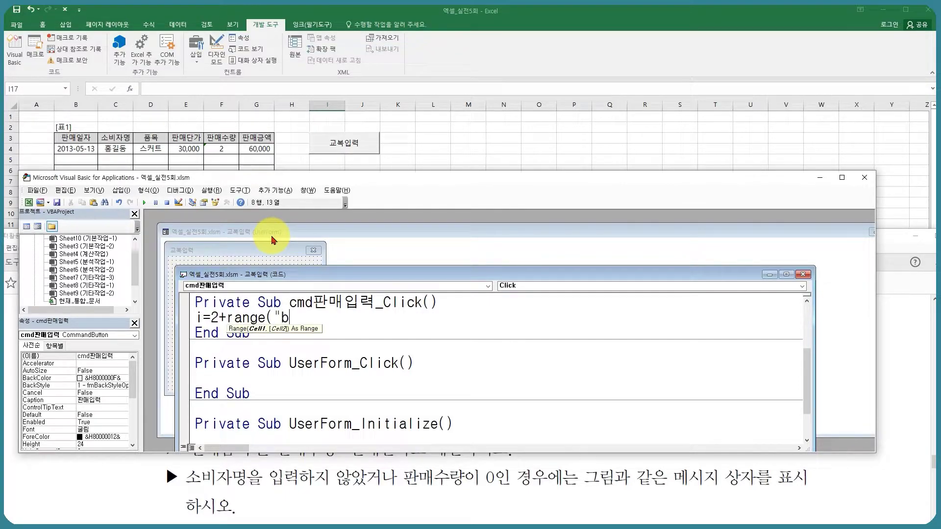
{"action": "type", "text": "2\").cure"}
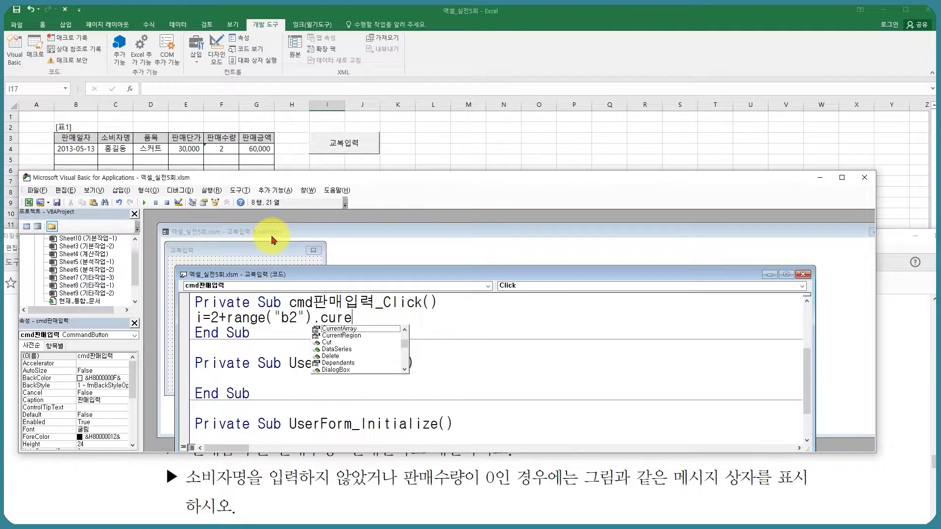
{"action": "key", "text": "Down"}
{"action": "key", "text": "Tab"}
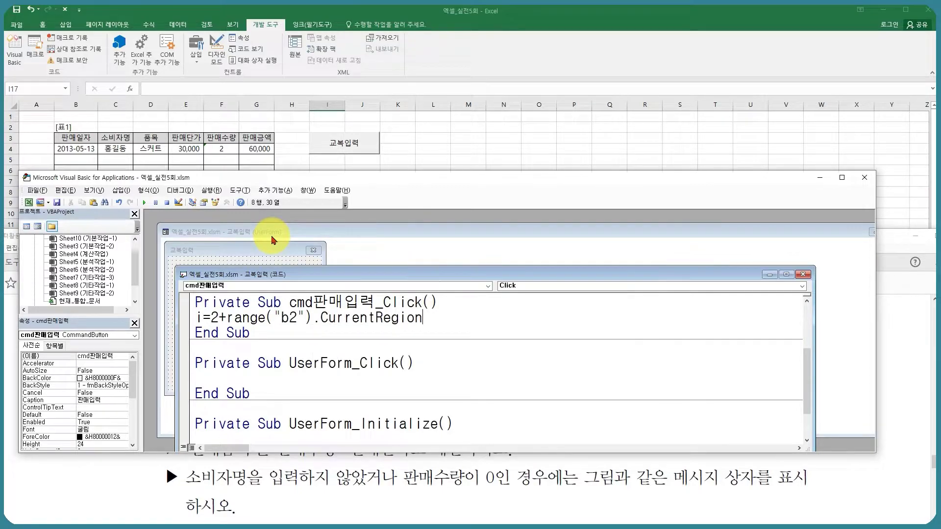
{"action": "type", "text": ".row"}
{"action": "key", "text": "Down"}
{"action": "key", "text": "Down"}
{"action": "key", "text": "Down"}
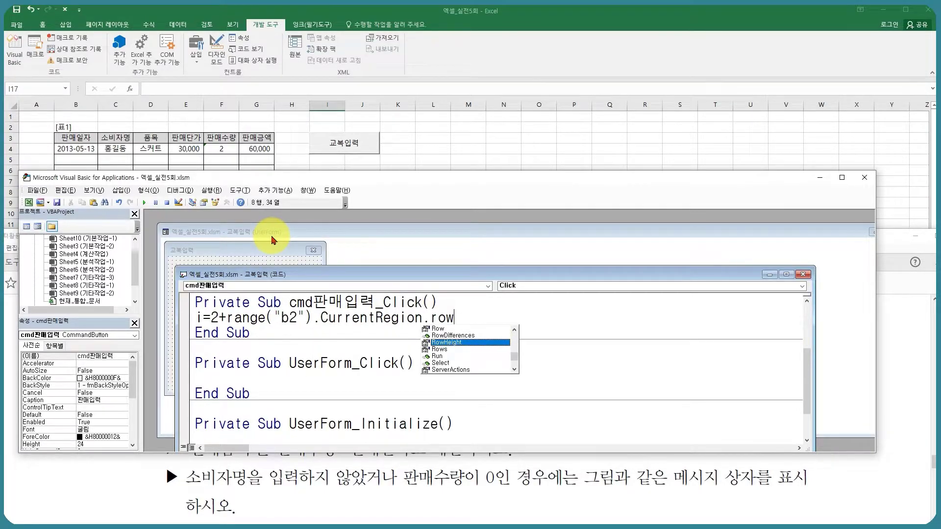
{"action": "key", "text": "Tab"}
{"action": "type", "text": ".cou"}
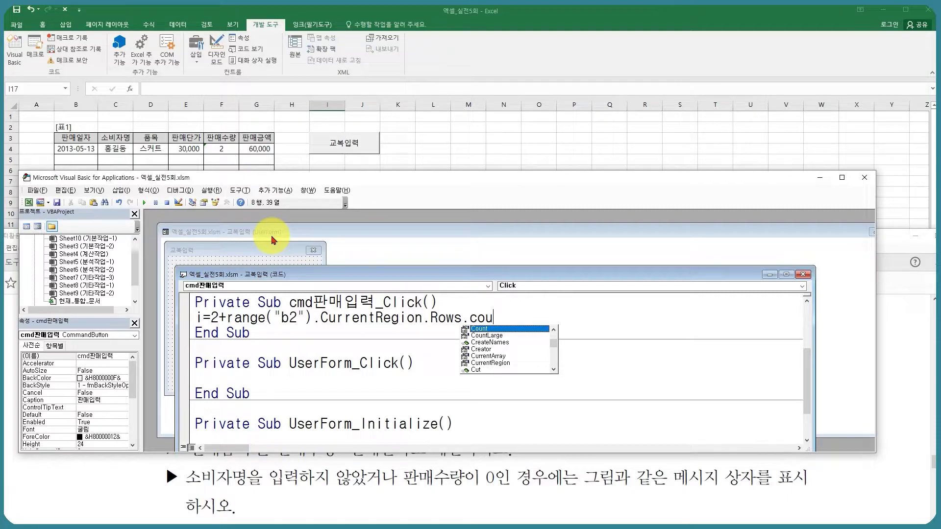
{"action": "key", "text": "Return"}
- Below the row calculation, add the line Cells(i, 2) = txt판매일자
{"action": "type", "text": "cells"}
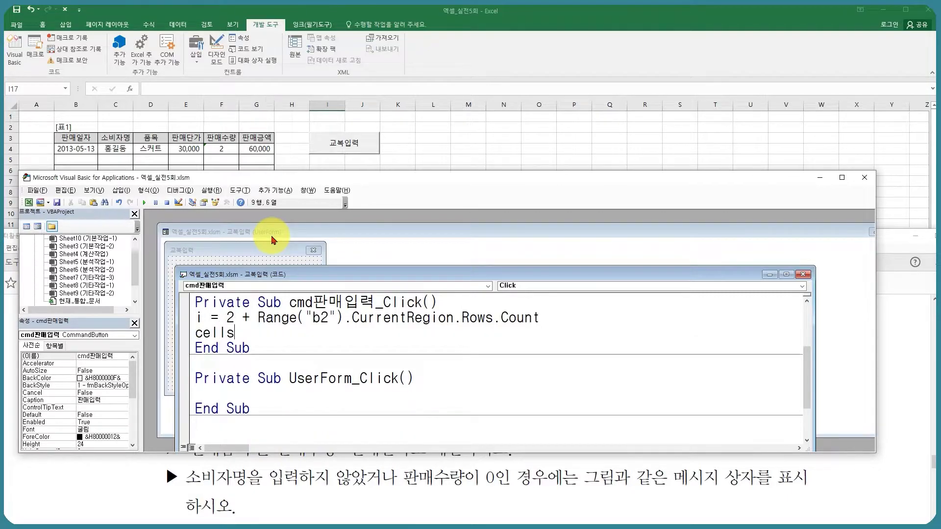
{"action": "type", "text": "(i,2)=txt판매일자"}
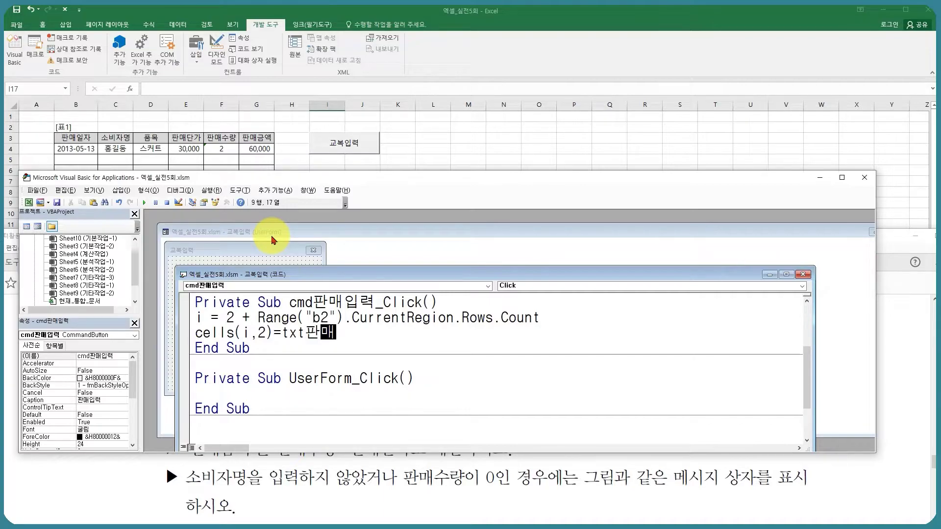
{"action": "key", "text": "Return"}
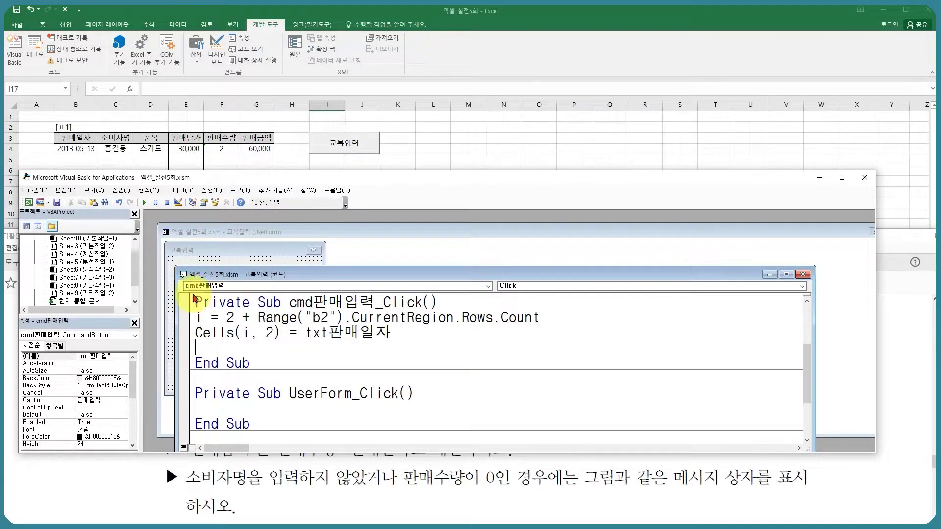
- Copy the Cells(i, 2) = txt판매일자 line and paste it five times below itself
{"action": "left_click", "coordinate": [190, 338]}
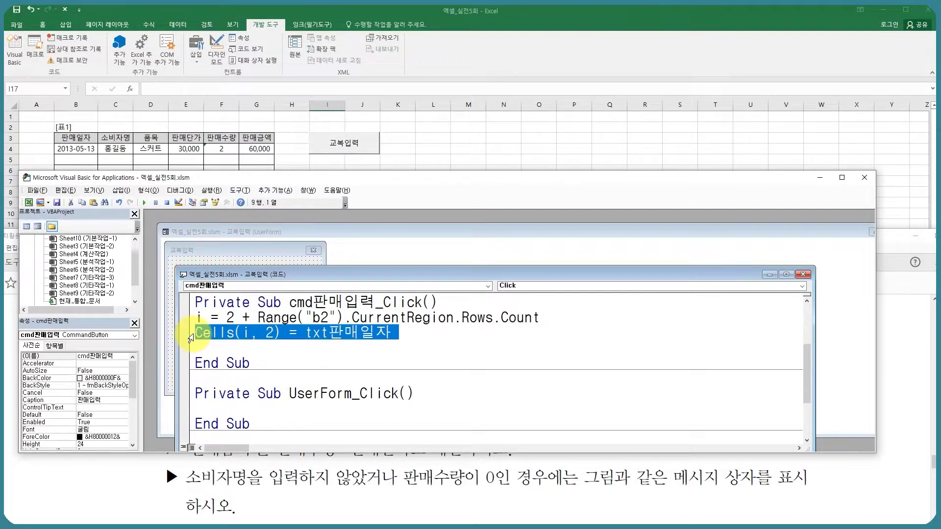
{"action": "left_click", "coordinate": [197, 348]}
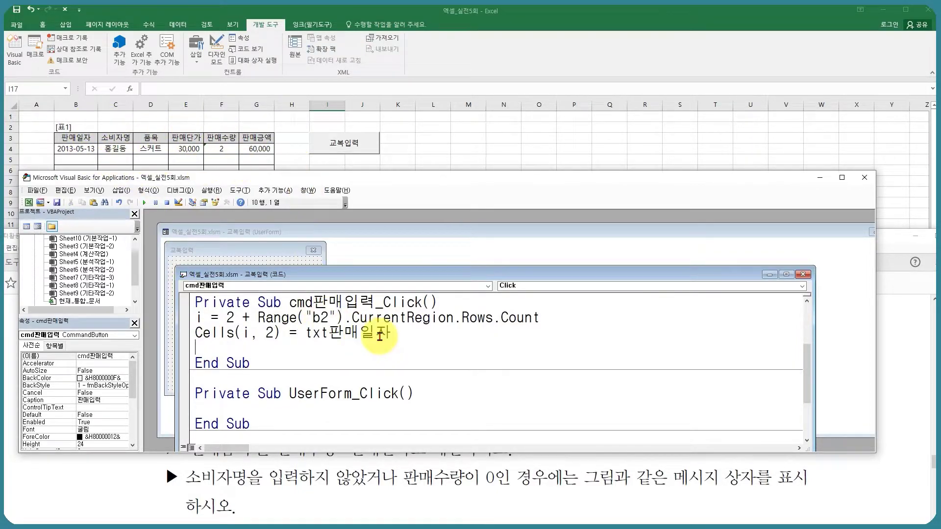
{"action": "key", "text": "ctrl+v"}
{"action": "key", "text": "ctrl+v"}
{"action": "key", "text": "ctrl+v"}
{"action": "key", "text": "ctrl+v"}
{"action": "key", "text": "ctrl+v"}
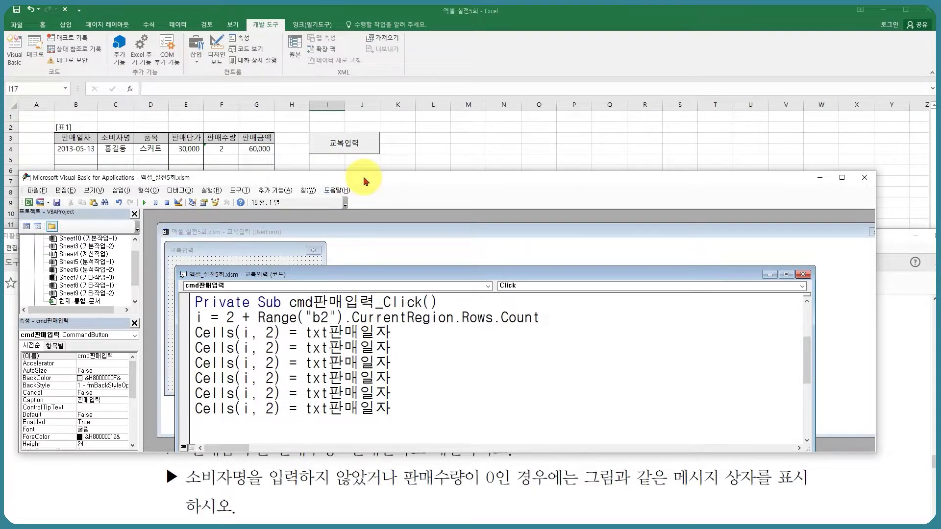
- Check the 품목 and 판매단가 list on the 기타작업-2 sheet, then return to 기타작업-3 and the form's code
{"action": "left_click_drag", "start_coordinate": [365, 186], "coordinate": [370, 238]}
{"action": "left_click", "coordinate": [298, 196]}
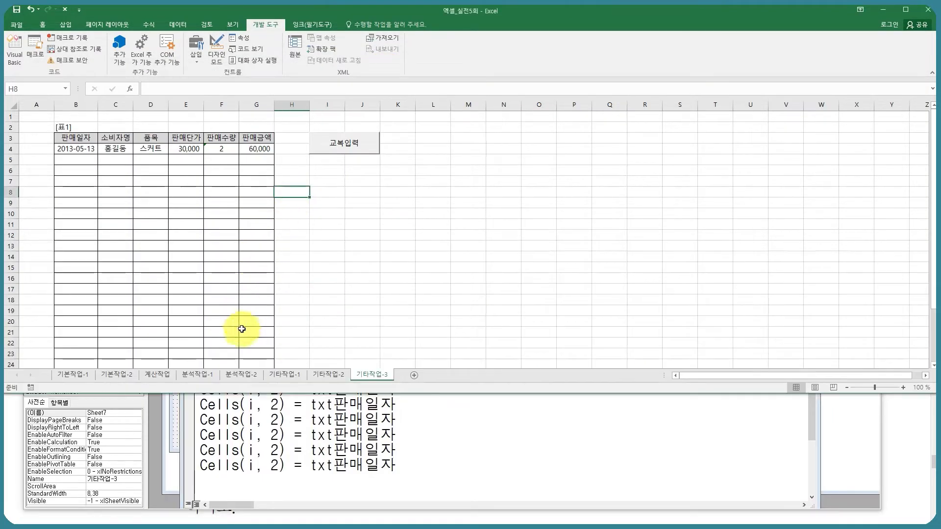
{"action": "left_click", "coordinate": [297, 376]}
{"action": "left_click", "coordinate": [327, 375]}
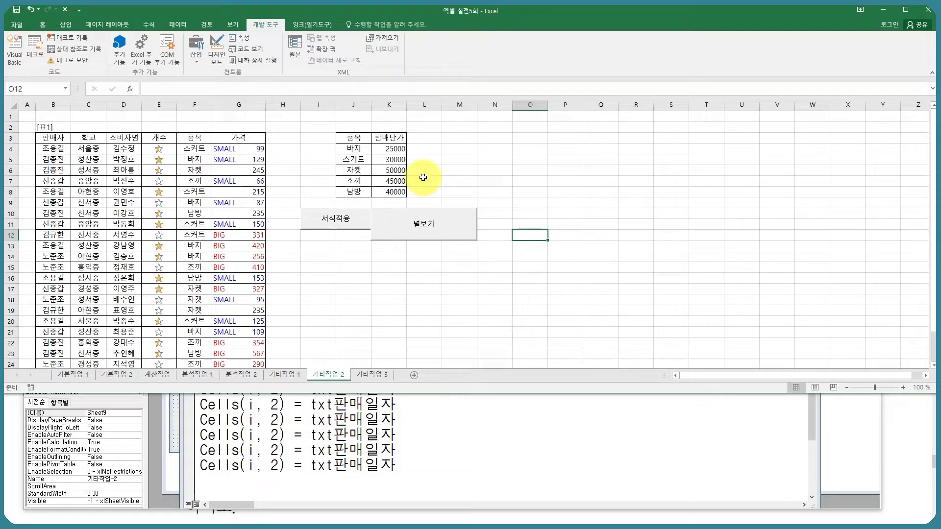
{"action": "left_click", "coordinate": [370, 375]}
{"action": "left_click", "coordinate": [450, 424]}
{"action": "left_click_drag", "start_coordinate": [388, 240], "coordinate": [363, 188]}
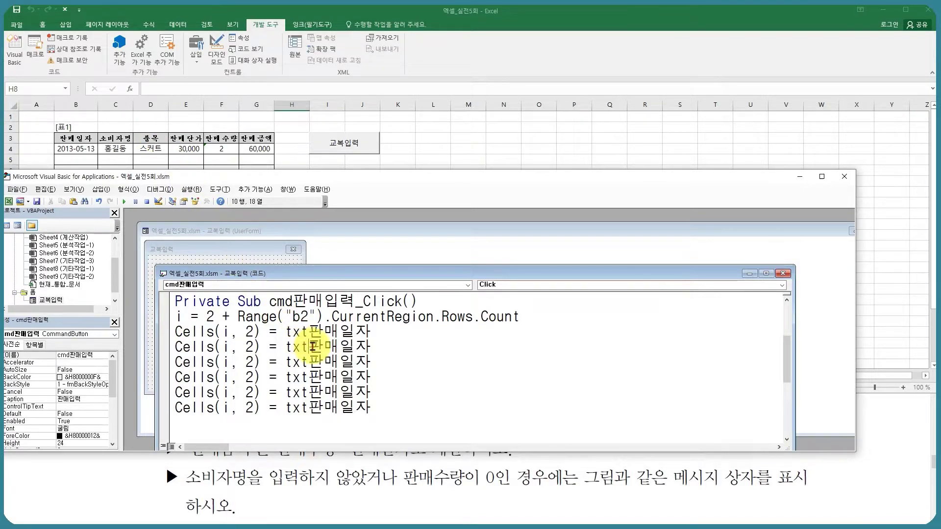
- Change the value assigned in the second Cells line to txt소비자명
{"action": "left_click_drag", "start_coordinate": [309, 346], "coordinate": [376, 347]}
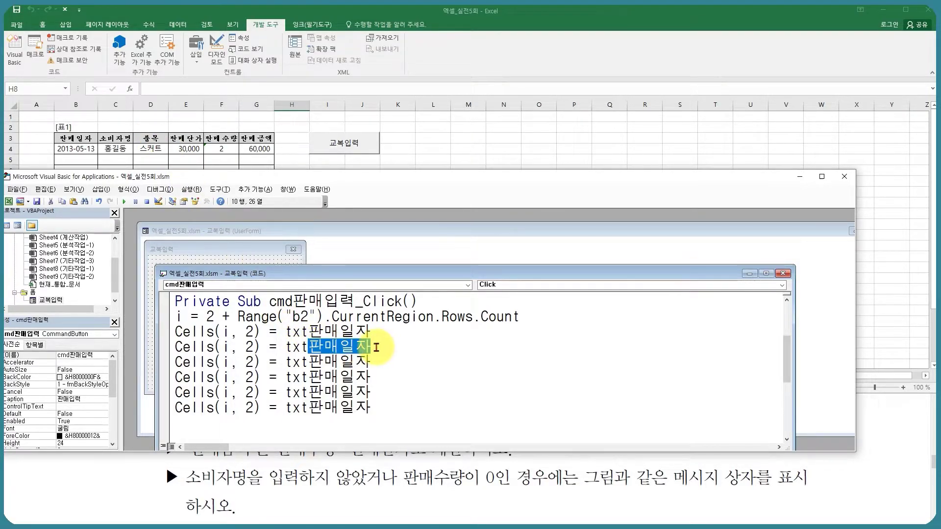
{"action": "type", "text": "소비자"}
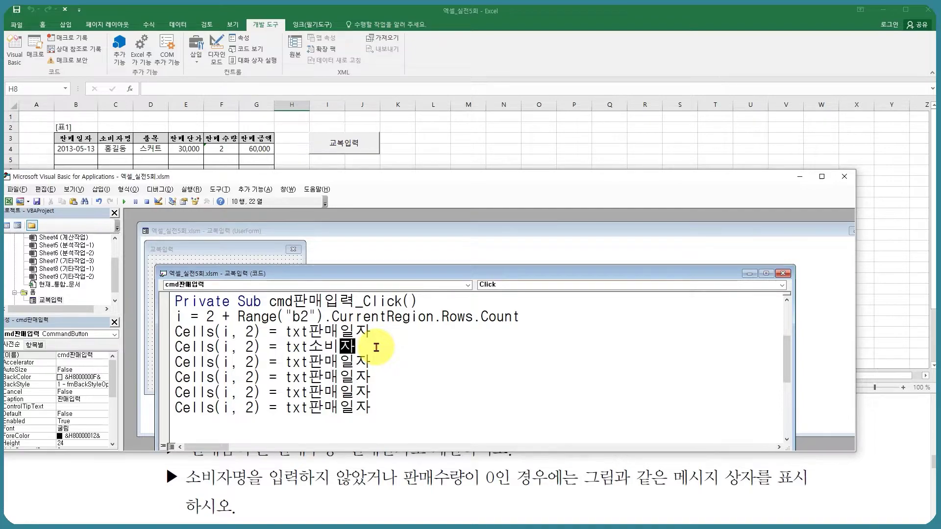
{"action": "type", "text": "명"}
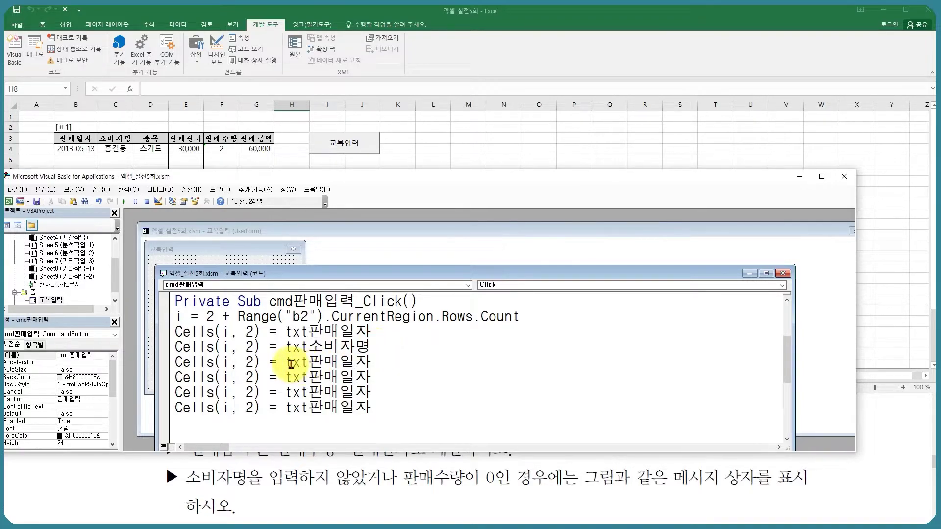
- Replace the value assigned in the third Cells line with cmb품목.Column(0)
{"action": "left_click_drag", "start_coordinate": [284, 362], "coordinate": [374, 365]}
{"action": "type", "text": "ㅊ"}
{"action": "key", "text": "BackSpace"}
{"action": "type", "text": "cmb"}
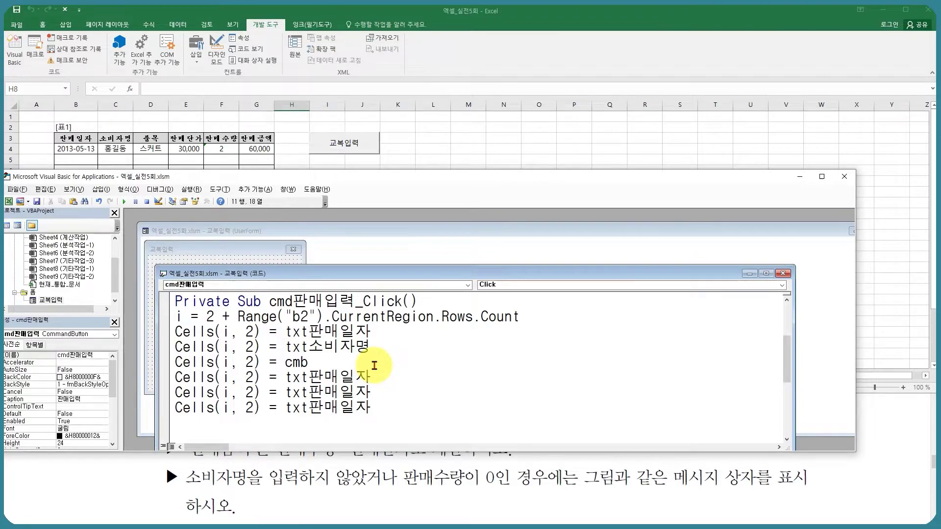
{"action": "type", "text": "푸"}
{"action": "key", "text": "BackSpace"}
{"action": "key", "text": "BackSpace"}
{"action": "scroll", "coordinate": [374, 343], "scroll_direction": "down", "scroll_amount": 3}
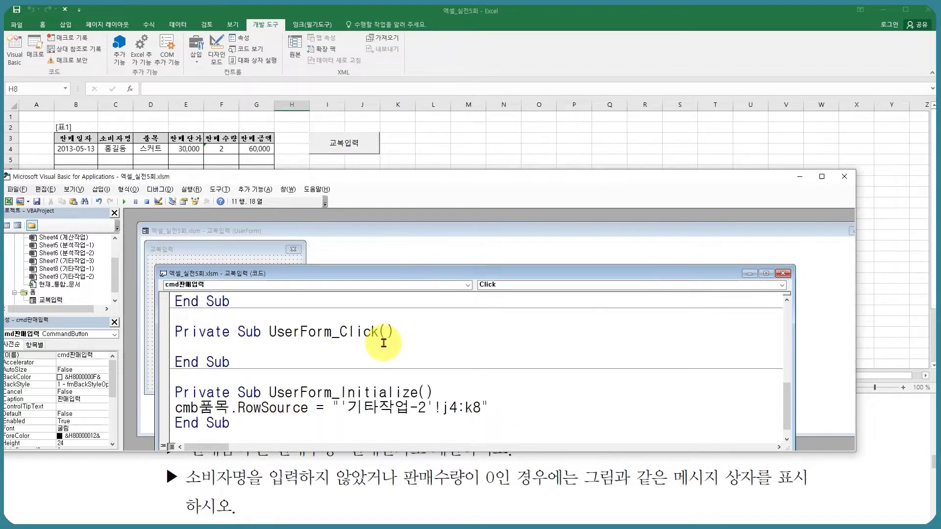
{"action": "scroll", "coordinate": [384, 343], "scroll_direction": "up", "scroll_amount": 3}
{"action": "type", "text": "품목"}
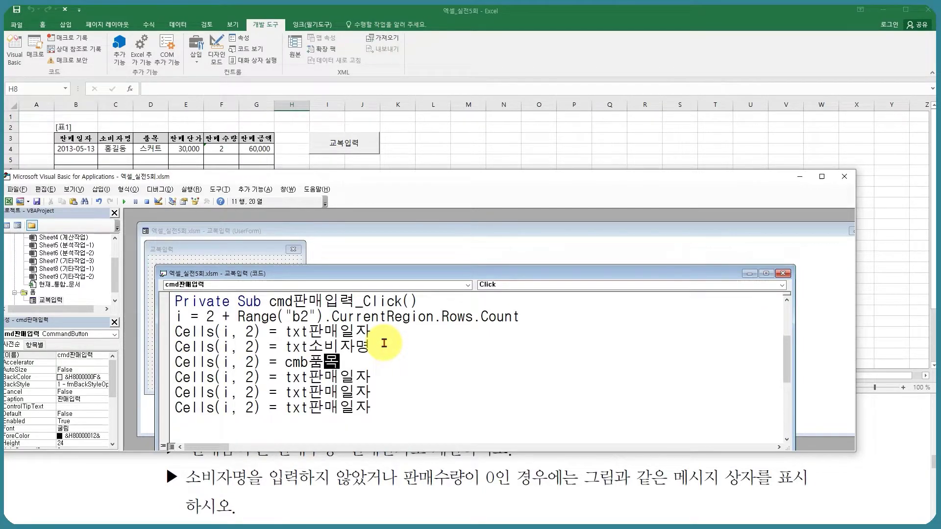
{"action": "type", "text": "."}
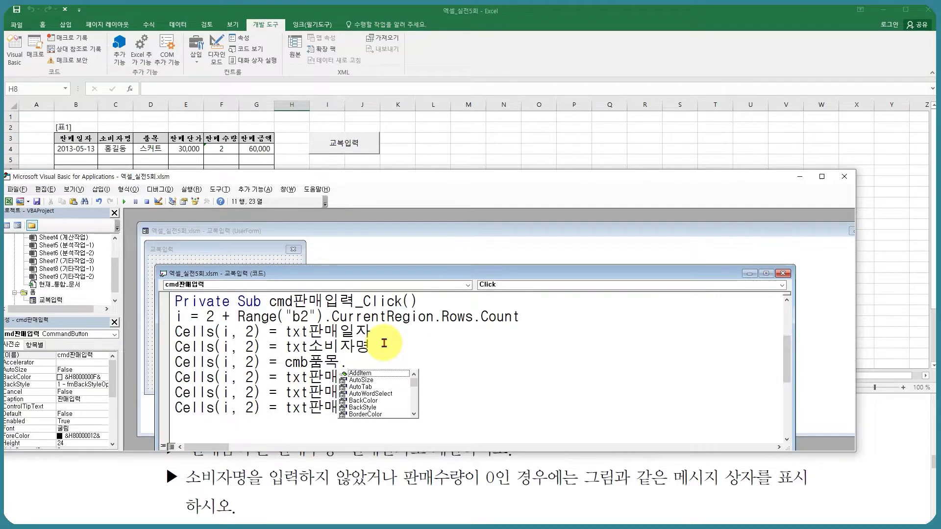
{"action": "type", "text": "Column"}
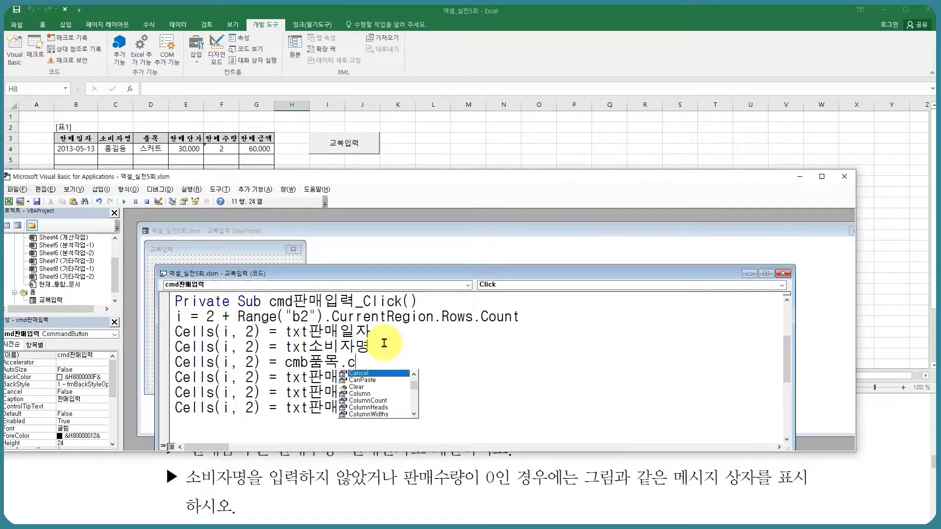
{"action": "type", "text": "(0)"}
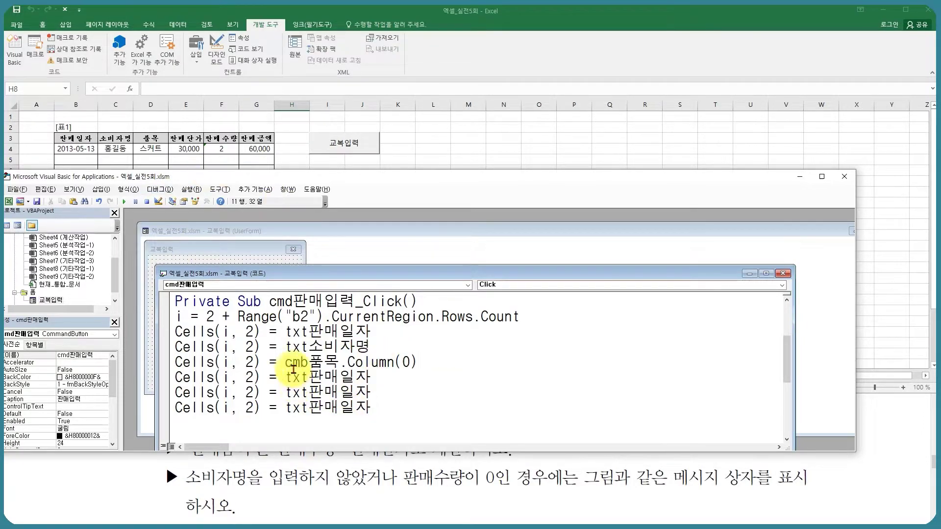
- Copy the combo box expression into the fourth Cells line and change it to cmb품목.Column(1)
{"action": "left_click_drag", "start_coordinate": [286, 362], "coordinate": [425, 361]}
{"action": "key", "text": "ctrl+c"}
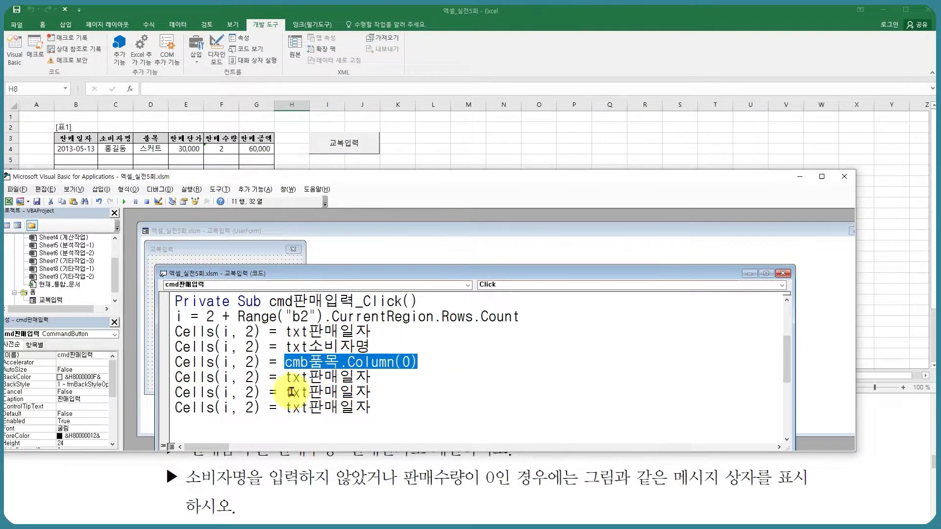
{"action": "left_click_drag", "start_coordinate": [285, 377], "coordinate": [399, 378]}
{"action": "key", "text": "ctrl+v"}
{"action": "double_click", "coordinate": [407, 377]}
{"action": "type", "text": "1"}
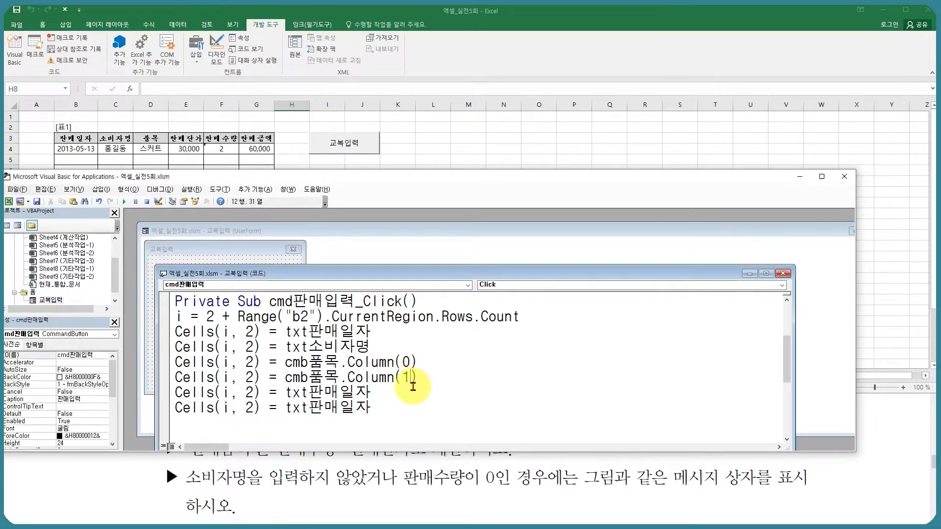
- Change the value assigned in the fifth Cells line to txt판매수량
{"action": "left_click", "coordinate": [305, 392]}
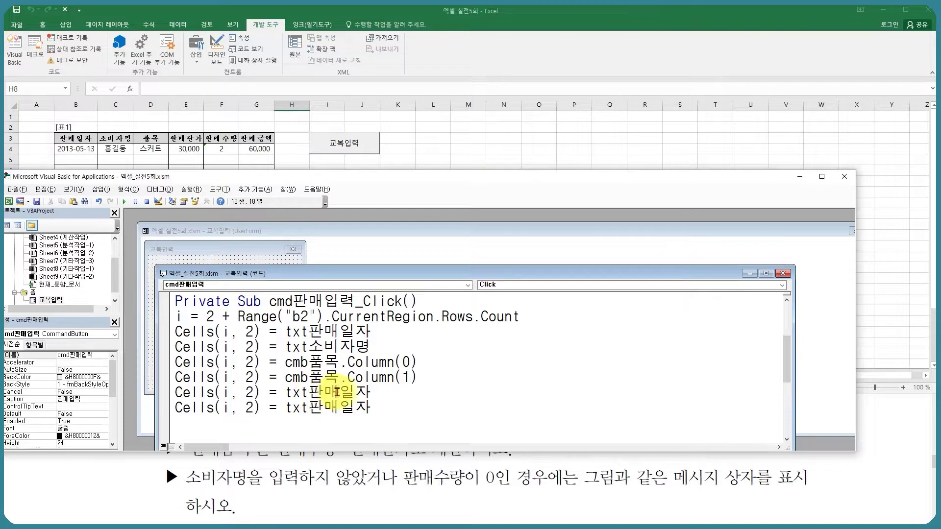
{"action": "left_click_drag", "start_coordinate": [338, 392], "coordinate": [380, 392]}
{"action": "type", "text": "t"}
{"action": "key", "text": "BackSpace"}
{"action": "key", "text": "Hangul"}
{"action": "type", "text": "수량"}
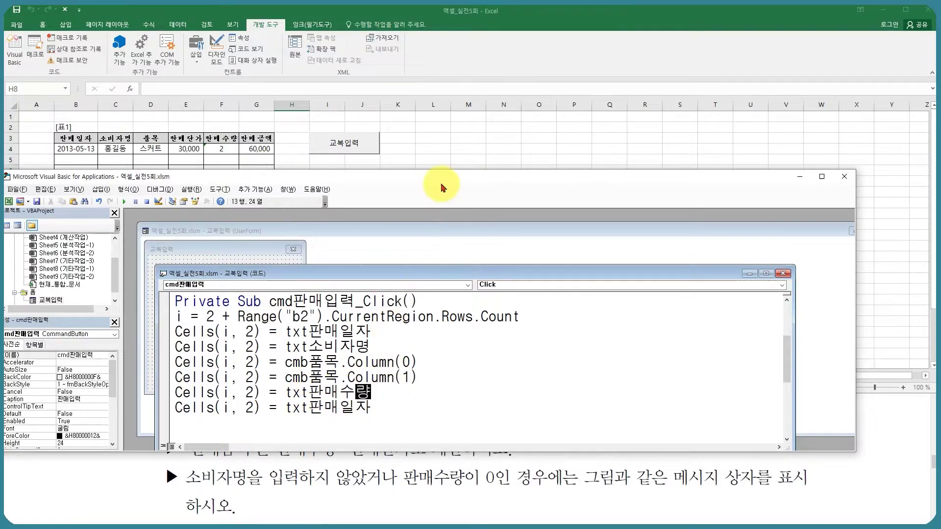
- Replace the value assigned in the first Cells line with the Date function
{"action": "left_click_drag", "start_coordinate": [444, 182], "coordinate": [453, 63]}
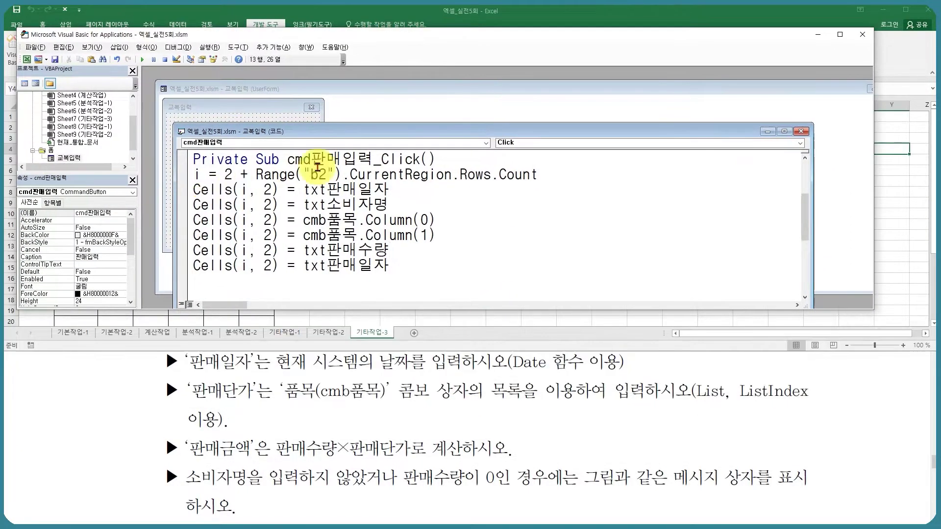
{"action": "left_click", "coordinate": [328, 189]}
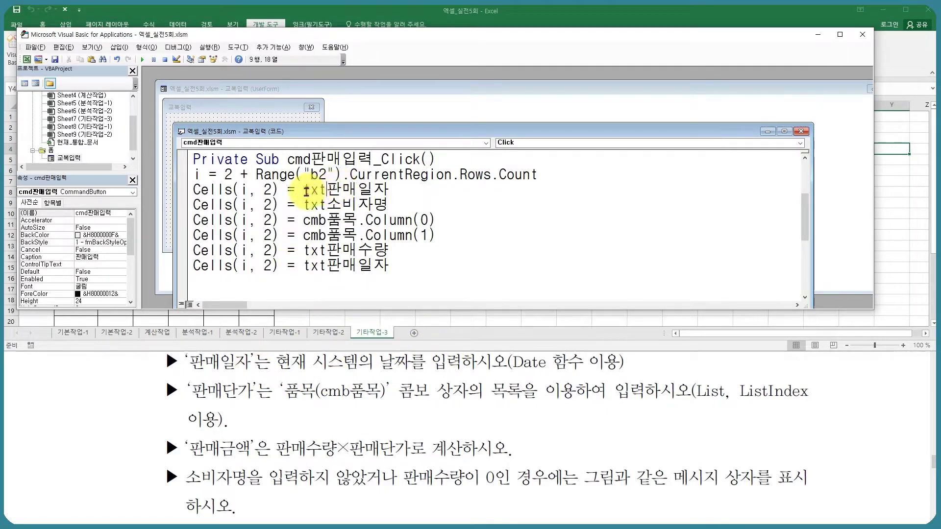
{"action": "left_click_drag", "start_coordinate": [304, 189], "coordinate": [399, 189]}
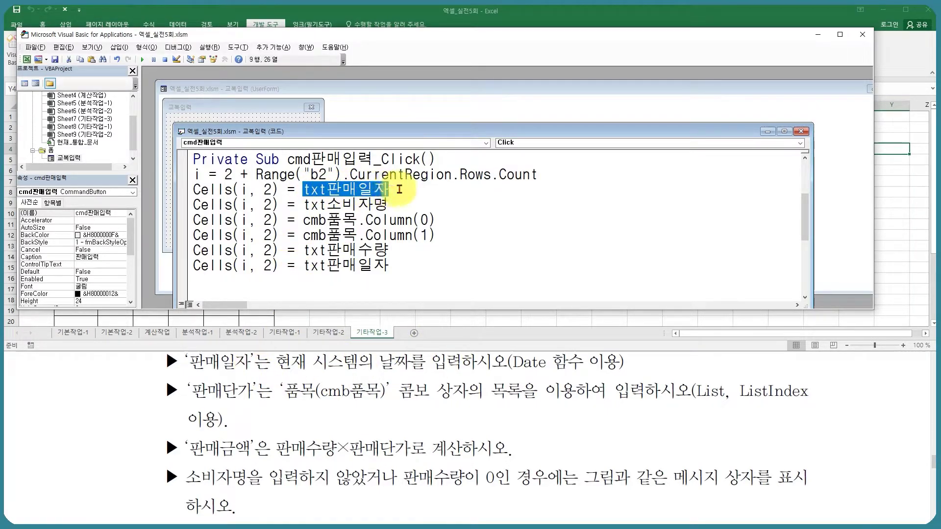
{"action": "type", "text": "ㅇ"}
{"action": "key", "text": "BackSpace"}
{"action": "type", "text": "date"}
{"action": "left_click", "coordinate": [373, 203]}
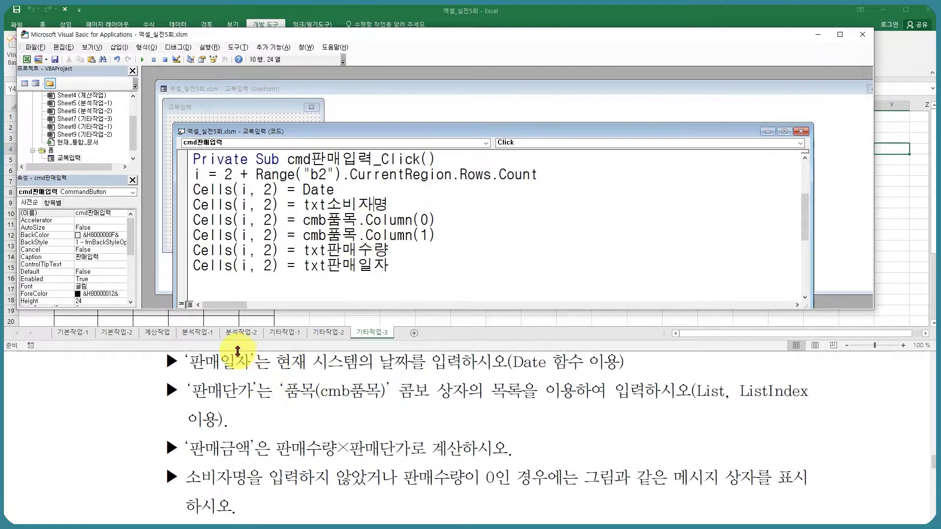
- Add the line 참조행 = cmb품목.ListIndex below the row-count line that sets i
{"action": "left_click_drag", "start_coordinate": [297, 36], "coordinate": [306, 62]}
{"action": "left_click", "coordinate": [425, 259]}
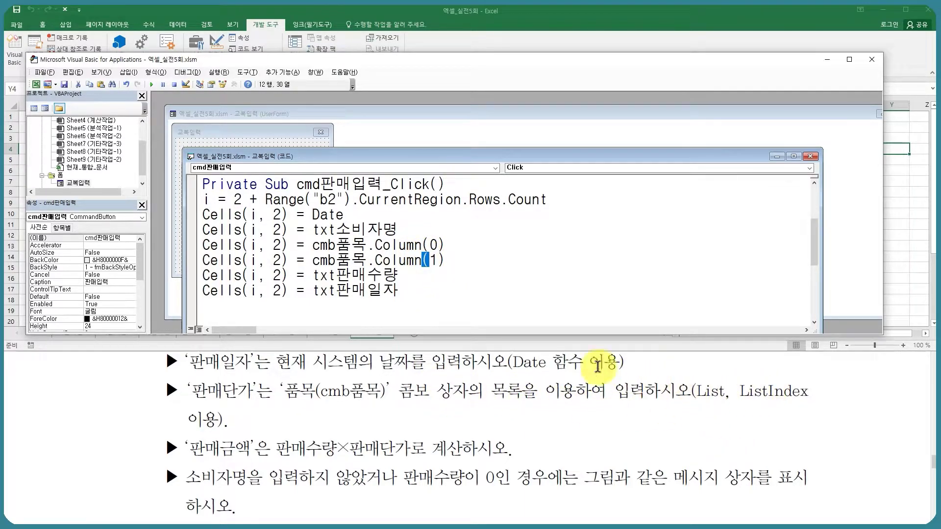
{"action": "left_click", "coordinate": [394, 259]}
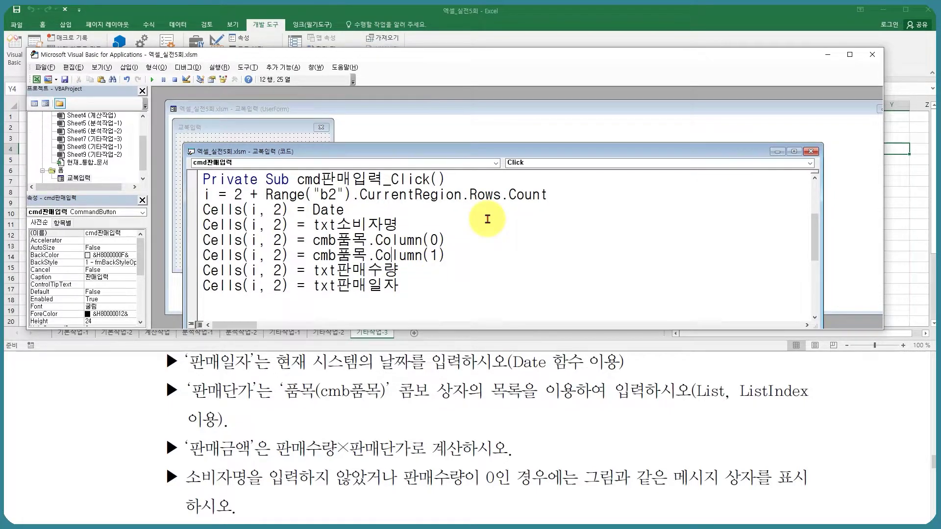
{"action": "left_click", "coordinate": [562, 197]}
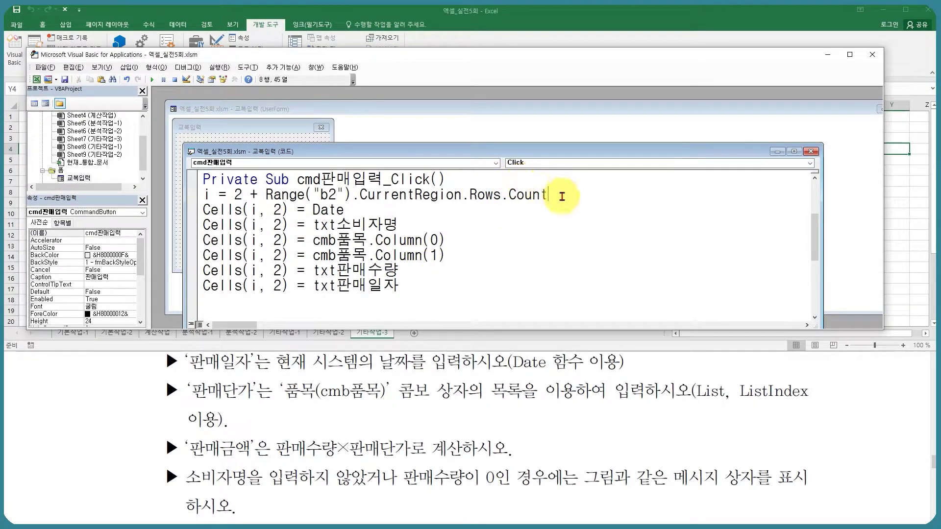
{"action": "key", "text": "Return"}
{"action": "type", "text": "참조행="}
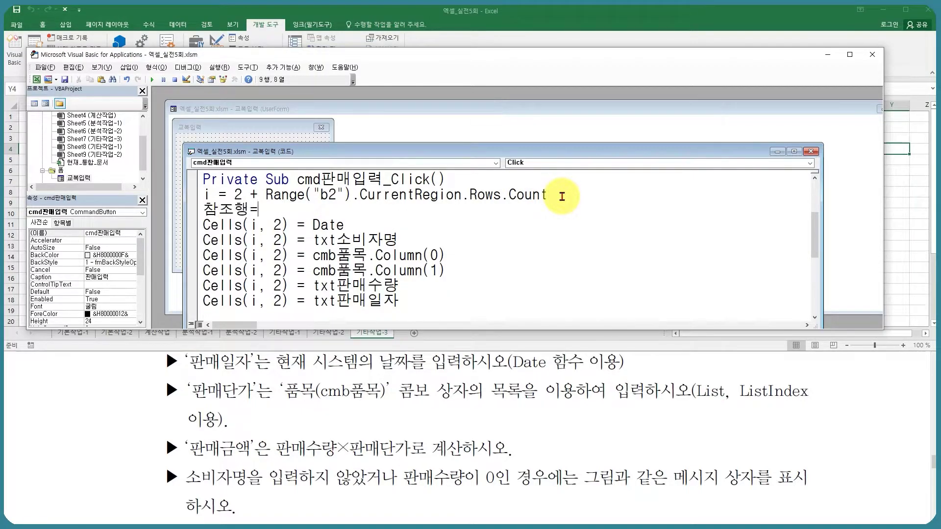
{"action": "type", "text": "cmb품목"}
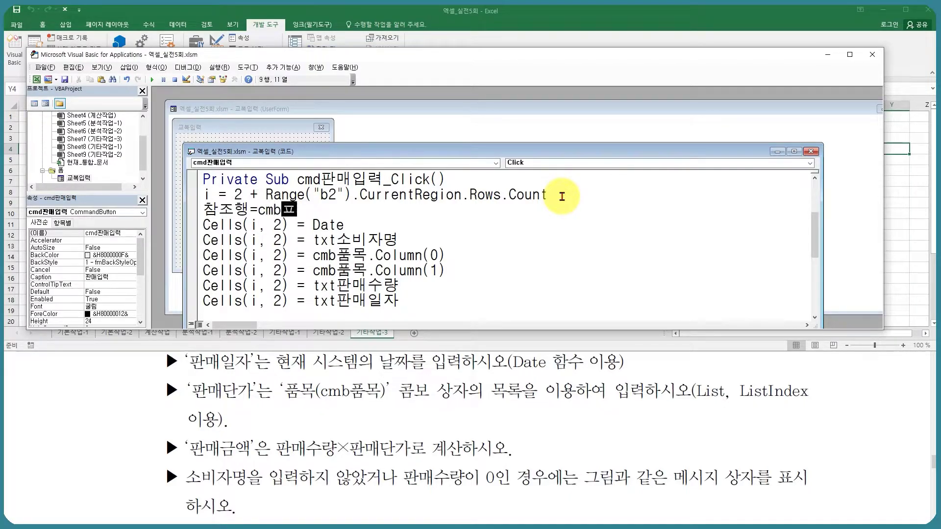
{"action": "type", "text": "."}
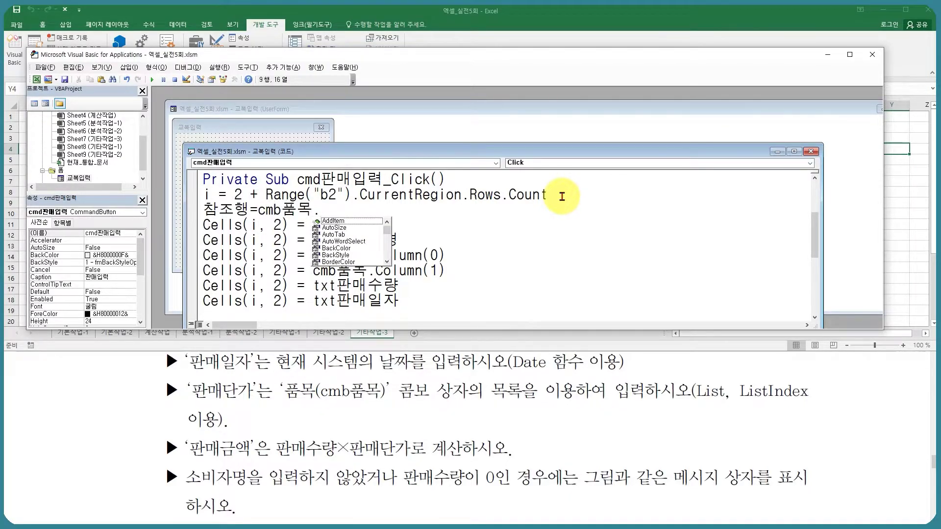
{"action": "type", "text": "listi"}
{"action": "key", "text": "Tab"}
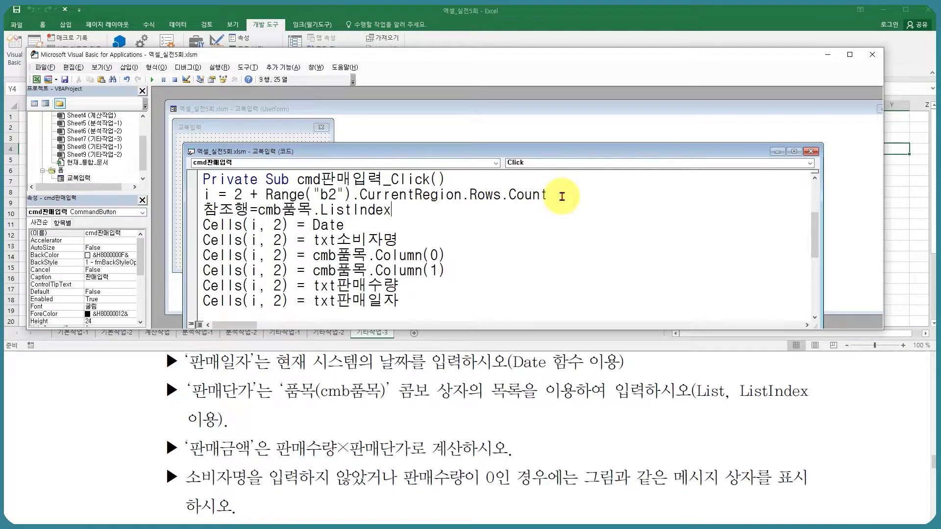
{"action": "left_click", "coordinate": [381, 210]}
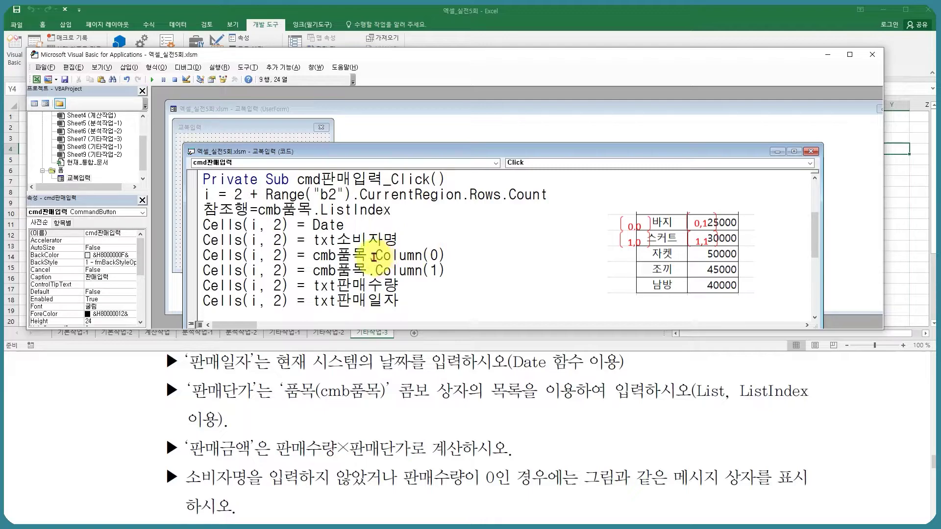
- Change the value assigned in the third Cells line to cmb품목.List(참조행, 0)
{"action": "left_click_drag", "start_coordinate": [375, 256], "coordinate": [486, 256]}
{"action": "key", "text": "Delete"}
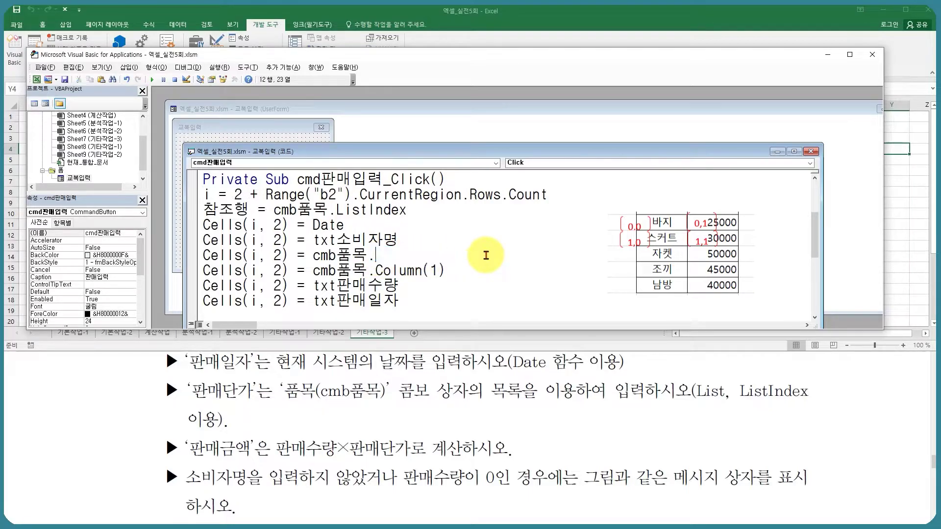
{"action": "type", "text": ".List"}
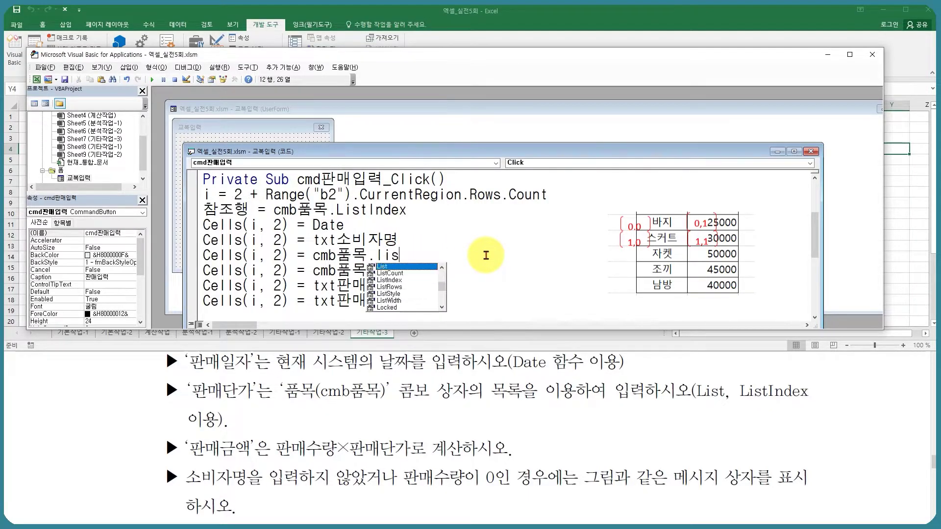
{"action": "key", "text": "Tab"}
{"action": "type", "text": "("}
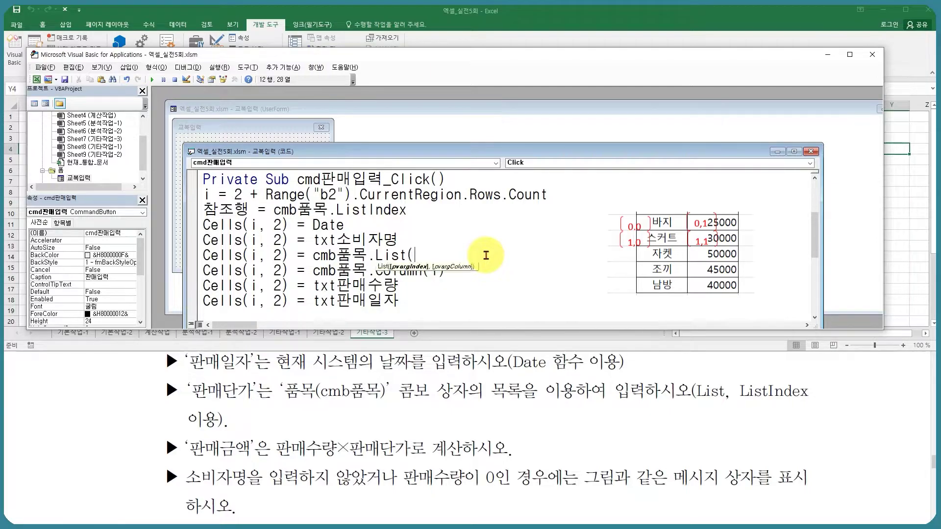
{"action": "type", "text": "참조행,0)"}
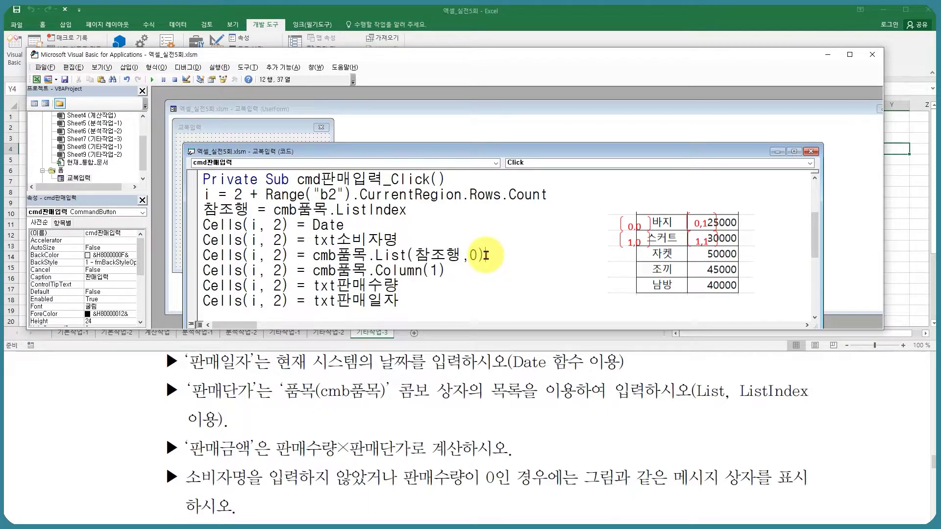
{"action": "left_click", "coordinate": [440, 271]}
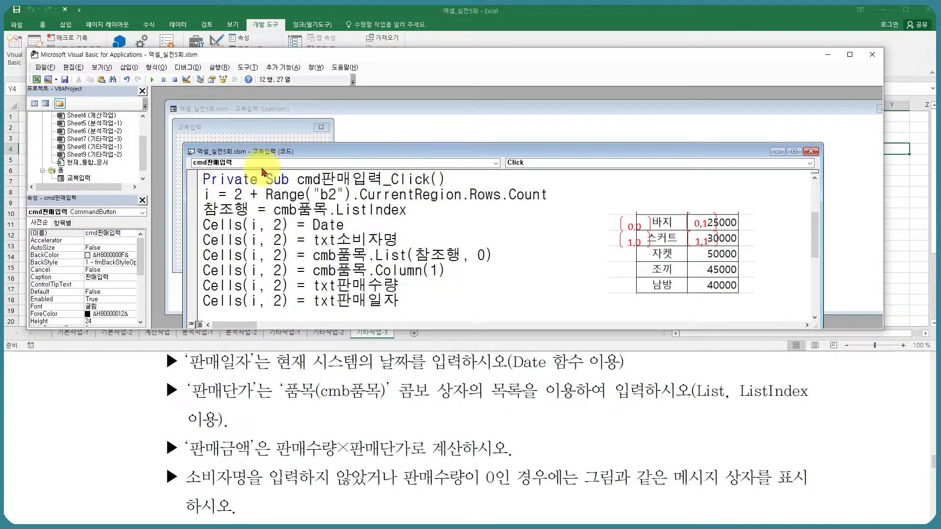
- Copy the List expression over the fourth Cells line's value and change it to cmb품목.List(참조행, 1)
{"action": "left_click_drag", "start_coordinate": [314, 258], "coordinate": [509, 253]}
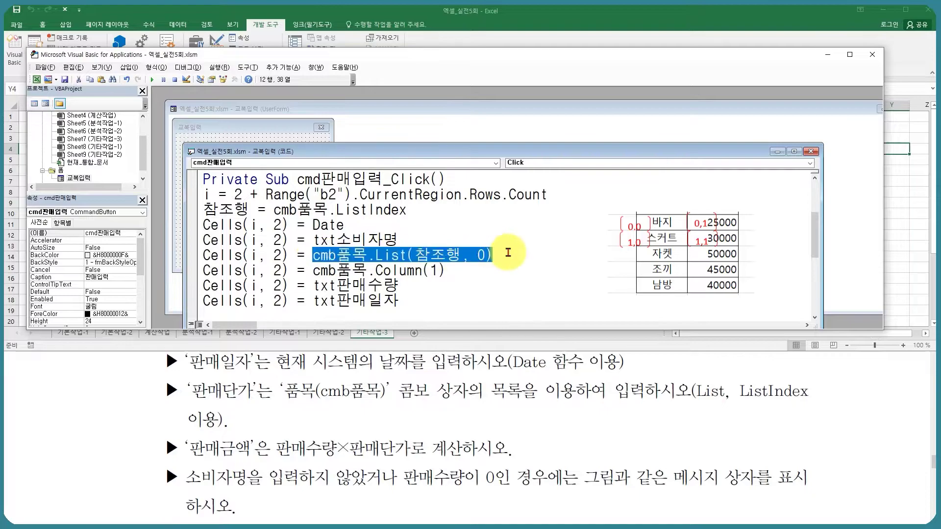
{"action": "key", "text": "ctrl+c"}
{"action": "left_click_drag", "start_coordinate": [312, 270], "coordinate": [479, 268]}
{"action": "key", "text": "ctrl+v"}
{"action": "left_click", "coordinate": [475, 273]}
{"action": "key", "text": "Delete"}
{"action": "type", "text": "1"}
{"action": "left_click", "coordinate": [511, 274]}
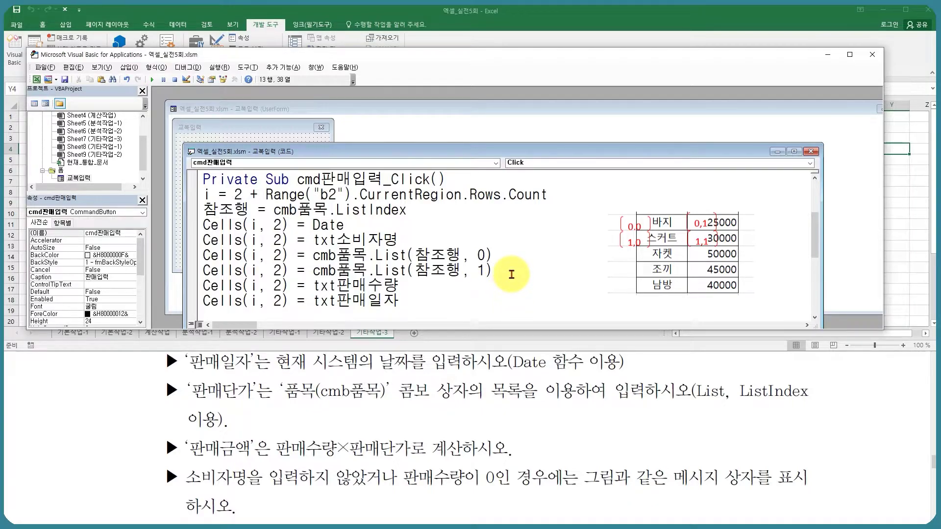
- Review how the 참조행 line's ListIndex value is used in the two cmb품목.List expressions
{"action": "left_click", "coordinate": [333, 209]}
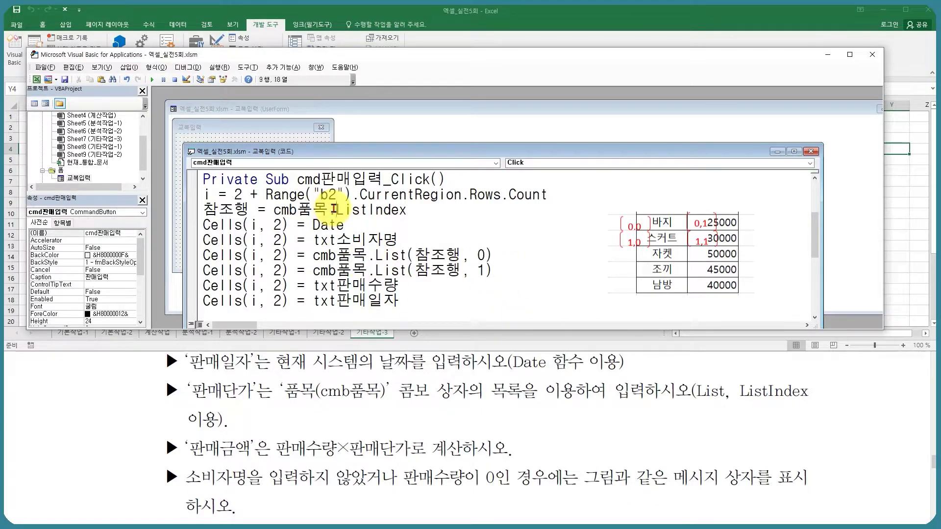
{"action": "left_click_drag", "start_coordinate": [273, 209], "coordinate": [401, 211]}
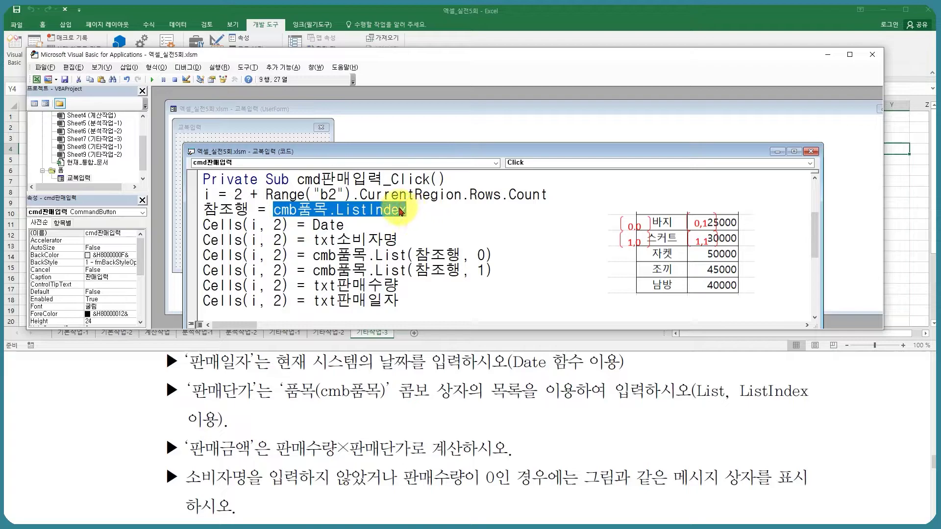
{"action": "left_click", "coordinate": [399, 211]}
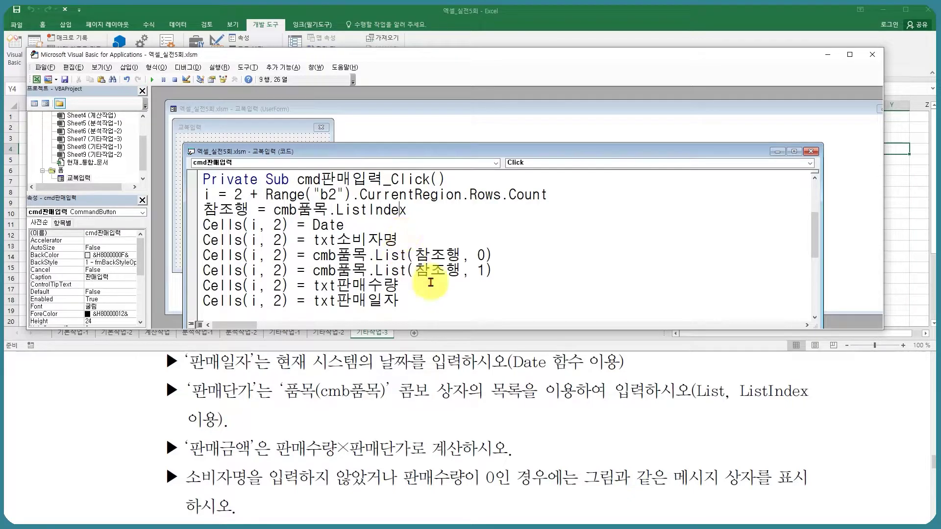
{"action": "left_click", "coordinate": [478, 273]}
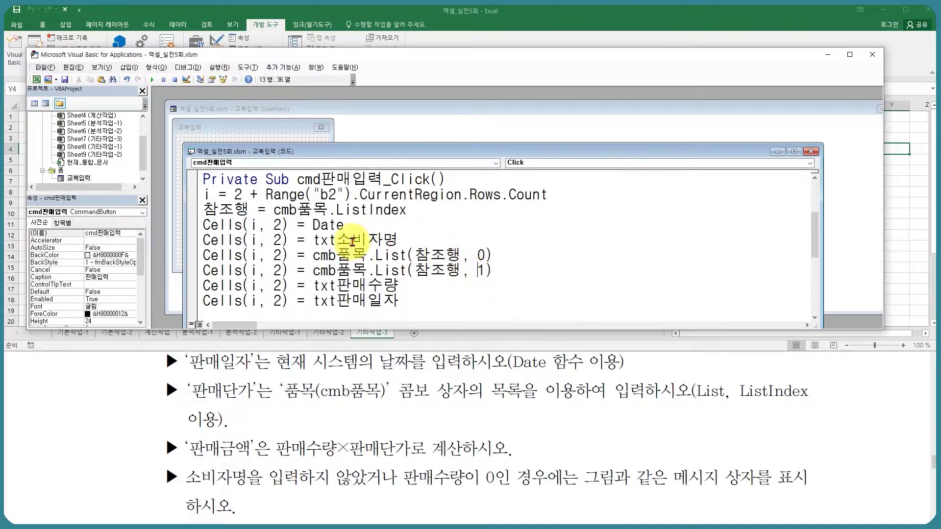
{"action": "left_click_drag", "start_coordinate": [204, 209], "coordinate": [372, 201]}
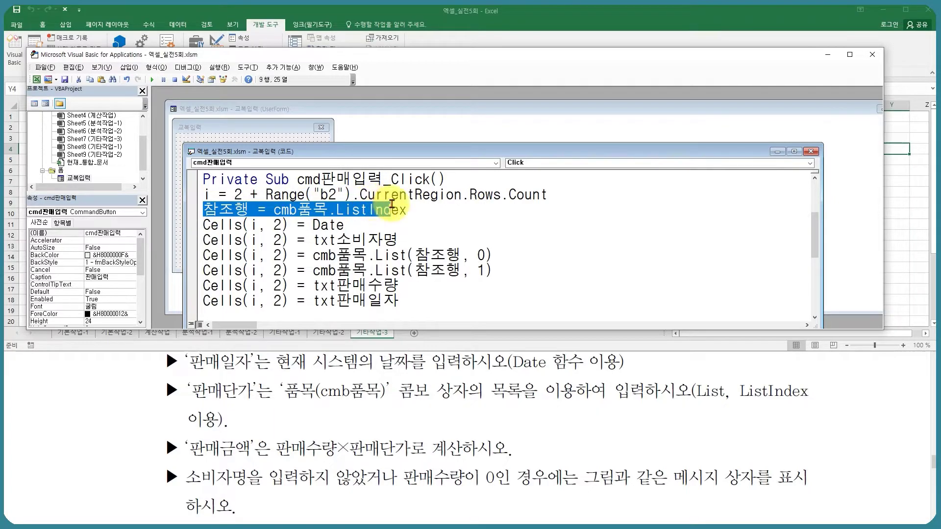
{"action": "left_click", "coordinate": [395, 204]}
{"action": "left_click", "coordinate": [440, 256]}
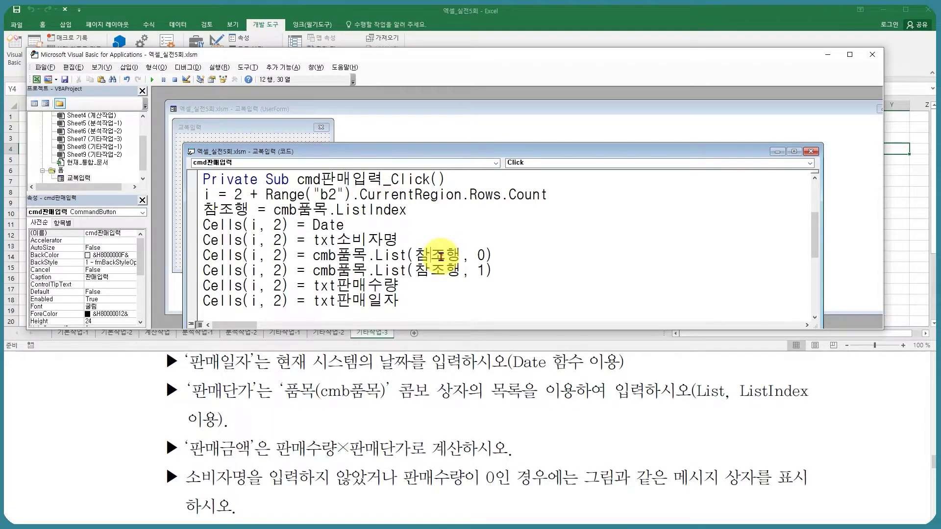
{"action": "left_click", "coordinate": [381, 255]}
{"action": "left_click_drag", "start_coordinate": [216, 252], "coordinate": [267, 255]}
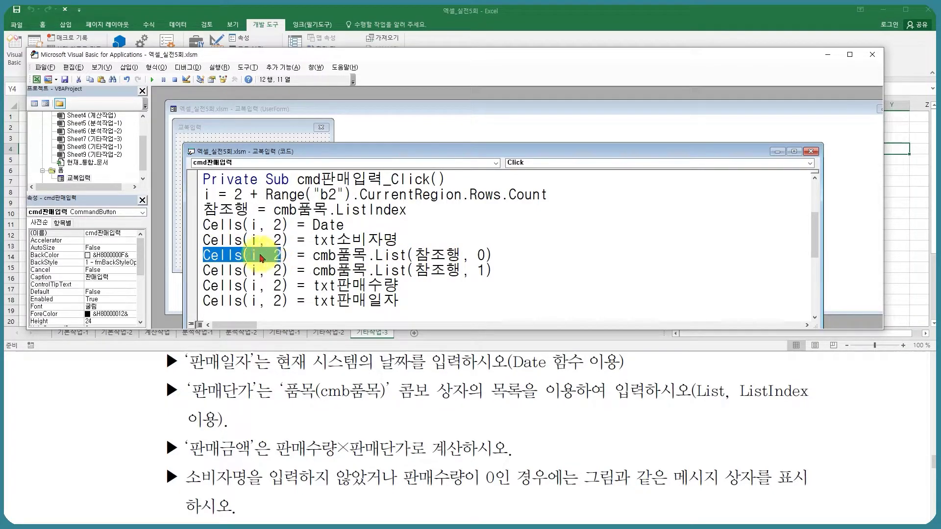
{"action": "left_click", "coordinate": [258, 255]}
{"action": "left_click", "coordinate": [486, 255]}
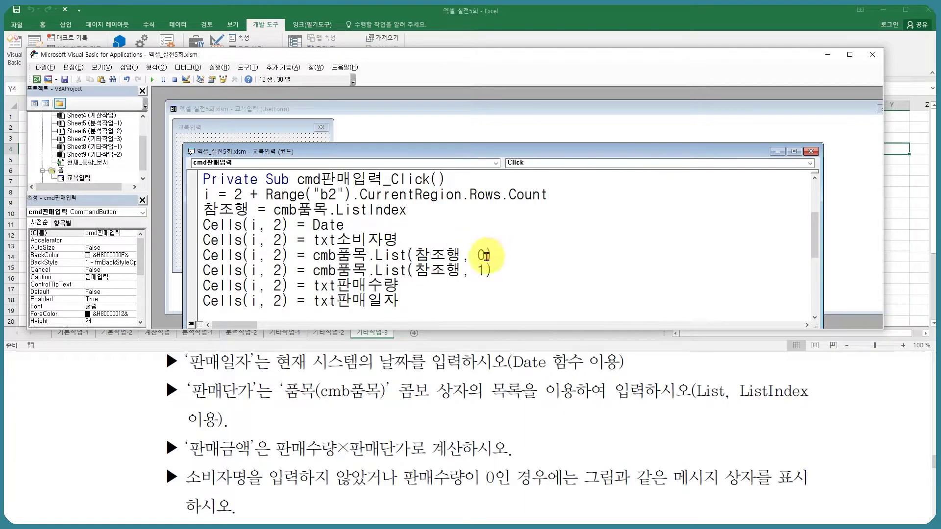
{"action": "left_click_drag", "start_coordinate": [336, 210], "coordinate": [399, 210]}
{"action": "left_click", "coordinate": [414, 271]}
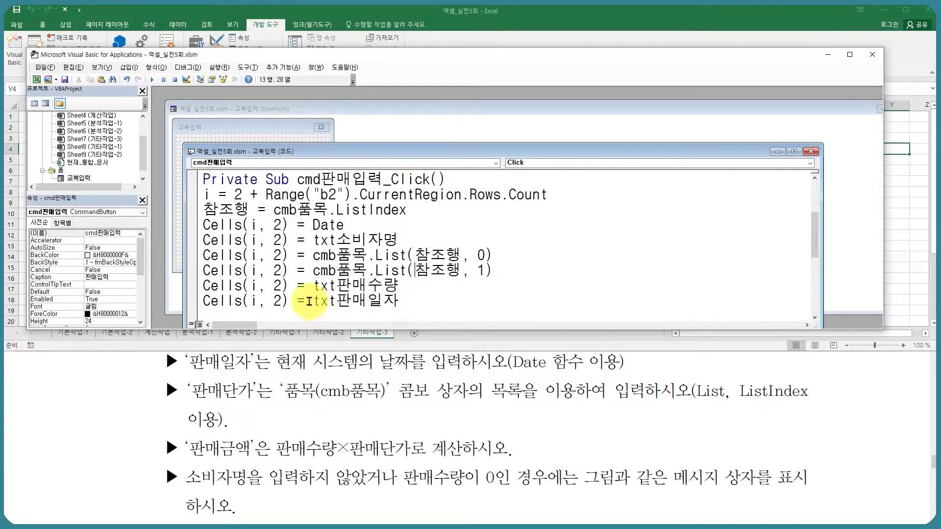
- Replace the value assigned in the last Cells line with the product Cells(i, 2) * Cells(i, 2)
{"action": "left_click_drag", "start_coordinate": [312, 301], "coordinate": [420, 302]}
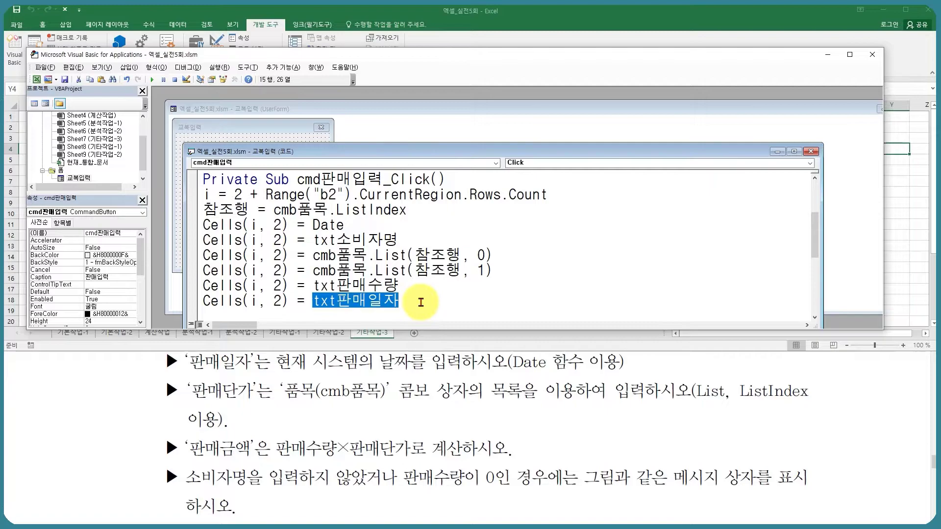
{"action": "left_click", "coordinate": [375, 287]}
{"action": "left_click", "coordinate": [352, 270]}
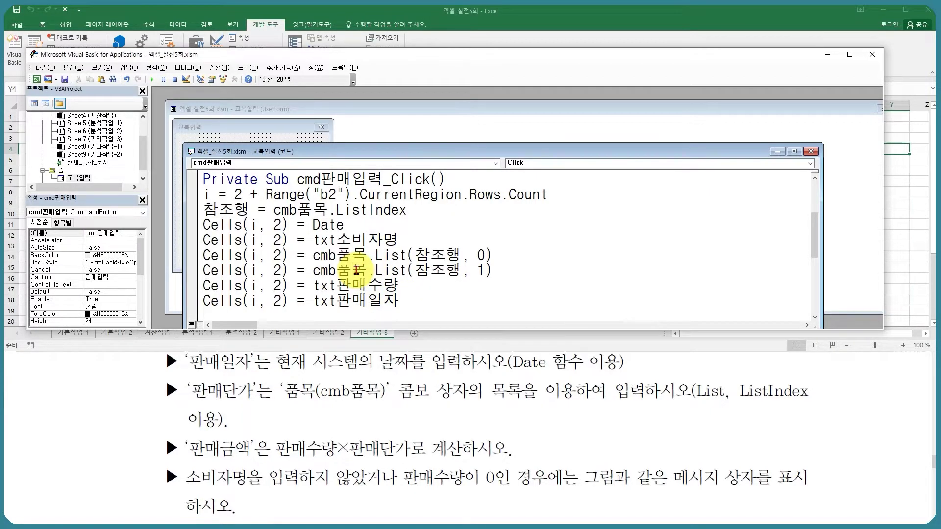
{"action": "left_click_drag", "start_coordinate": [291, 285], "coordinate": [198, 290]}
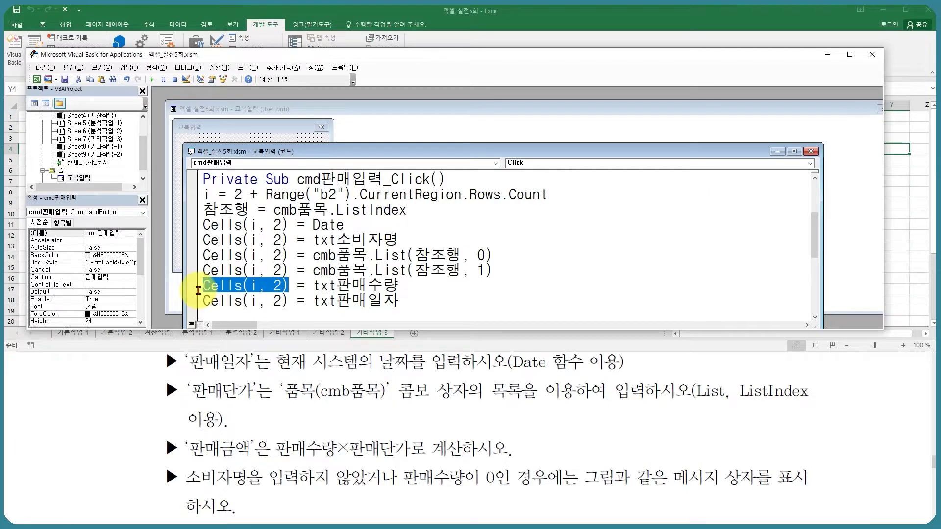
{"action": "key", "text": "ctrl+c"}
{"action": "left_click_drag", "start_coordinate": [314, 300], "coordinate": [420, 304]}
{"action": "key", "text": "ctrl+v"}
{"action": "type", "text": "*"}
{"action": "key", "text": "ctrl+v"}
{"action": "left_click", "coordinate": [447, 269]}
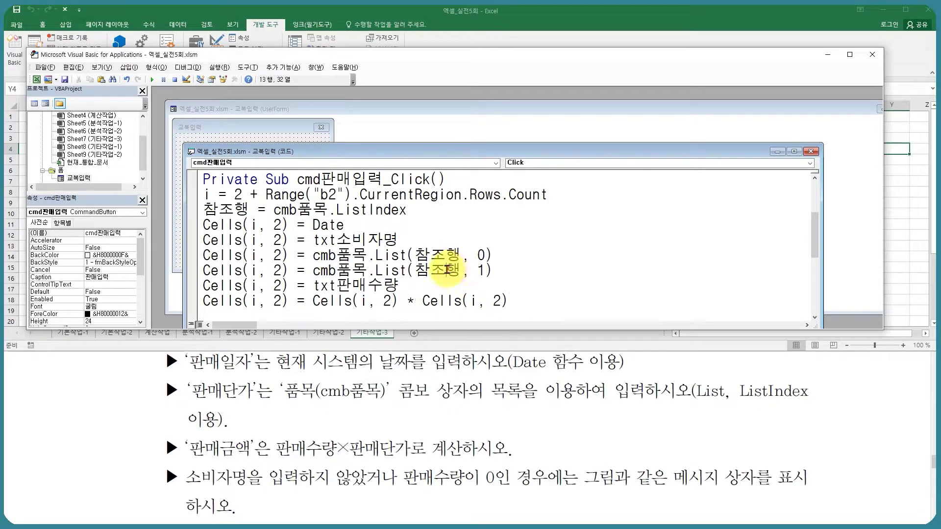
- Renumber the target columns of the second through sixth Cells lines to 3, 4, 5, 6 and 7
{"action": "left_click", "coordinate": [276, 240]}
{"action": "key", "text": "Delete"}
{"action": "type", "text": "3"}
{"action": "key", "text": "Down"}
{"action": "key", "text": "BackSpace"}
{"action": "type", "text": "4"}
{"action": "key", "text": "Down"}
{"action": "key", "text": "BackSpace"}
{"action": "type", "text": "5"}
{"action": "key", "text": "Down"}
{"action": "key", "text": "BackSpace"}
{"action": "type", "text": "6"}
{"action": "key", "text": "Down"}
{"action": "key", "text": "BackSpace"}
{"action": "type", "text": "7"}
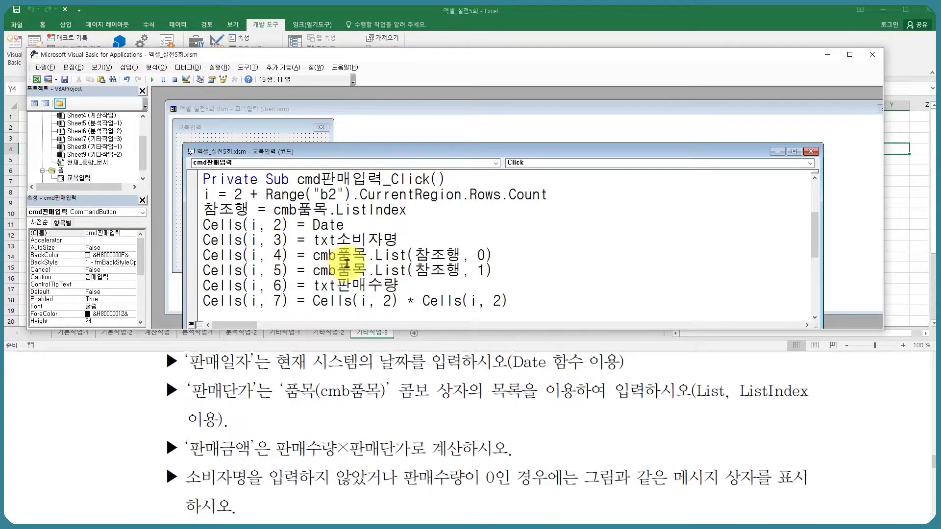
- Change the product in the seventh-column Cells line to Cells(i, 6) * Cells(i, 5), checking it against the quantity and unit price lines
{"action": "left_click", "coordinate": [535, 299]}
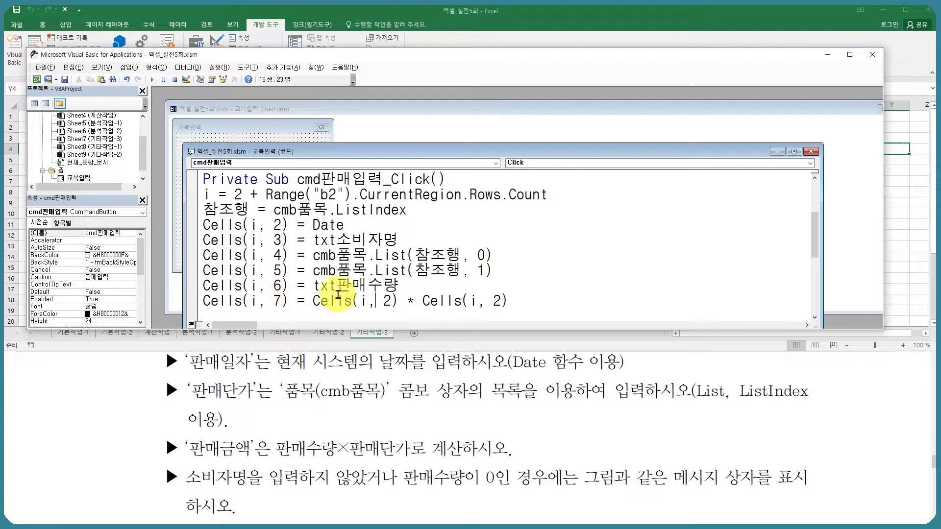
{"action": "key", "text": "Right"}
{"action": "key", "text": "Delete"}
{"action": "type", "text": "6"}
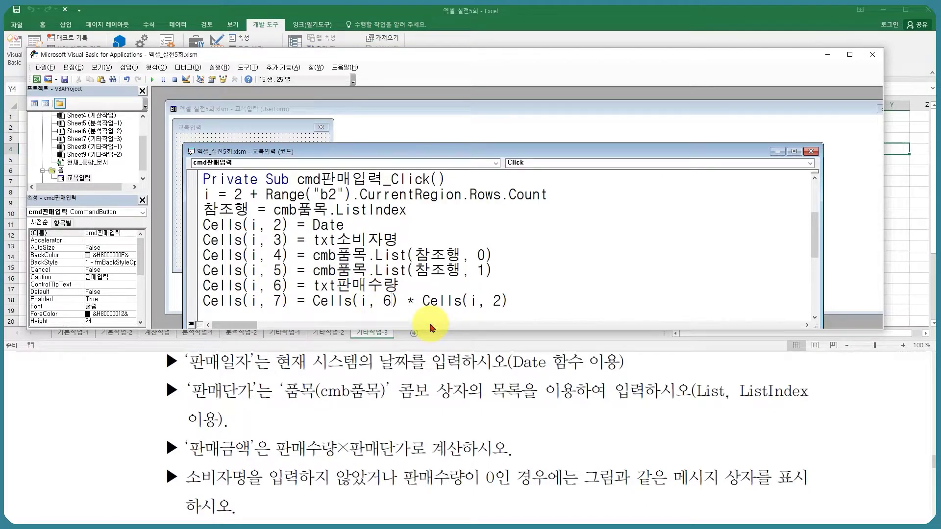
{"action": "left_click", "coordinate": [436, 300]}
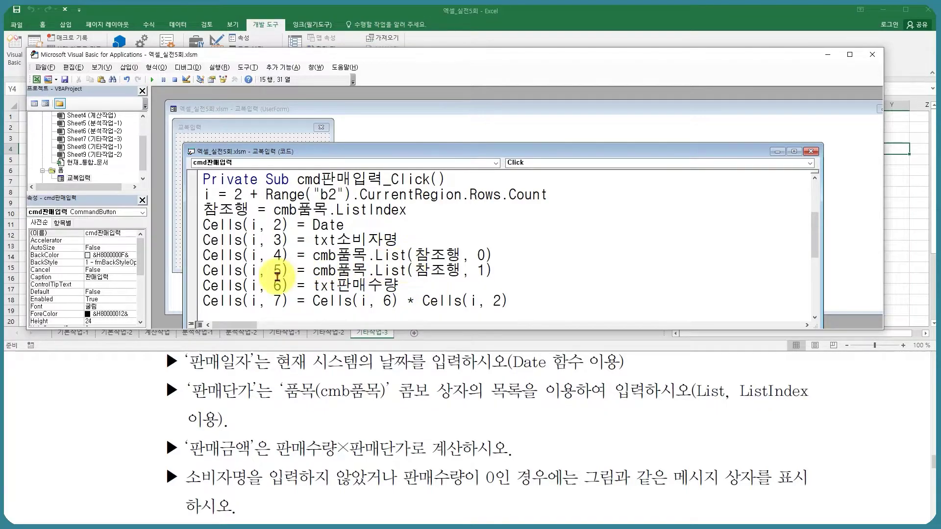
{"action": "left_click", "coordinate": [494, 301]}
{"action": "key", "text": "Delete"}
{"action": "type", "text": "5"}
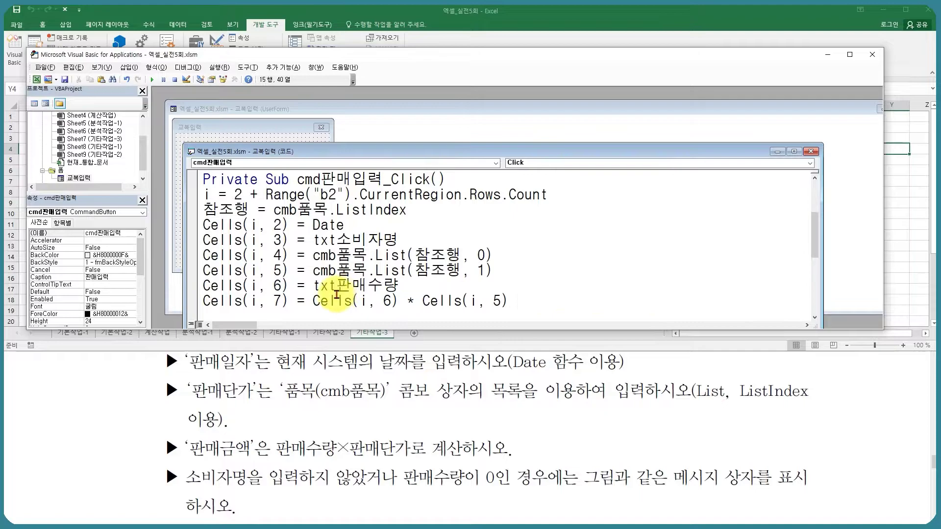
{"action": "left_click_drag", "start_coordinate": [289, 286], "coordinate": [204, 285]}
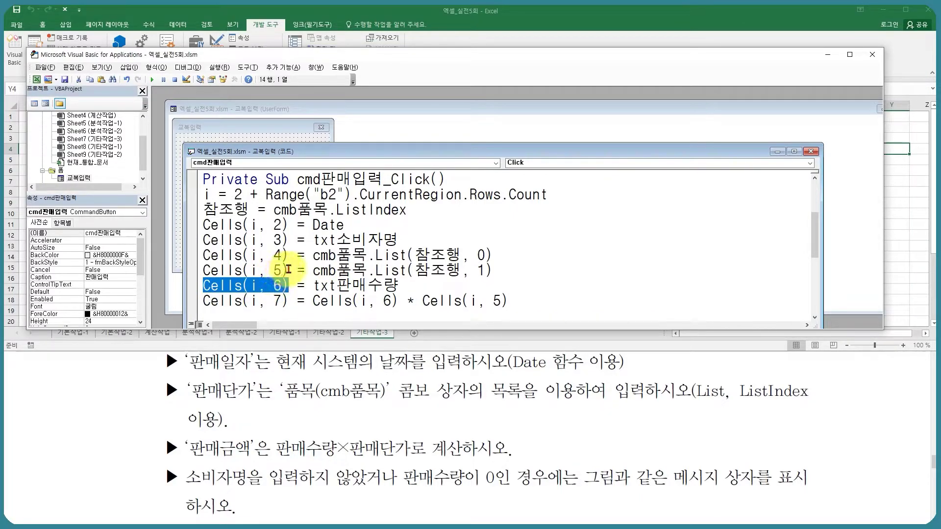
{"action": "left_click_drag", "start_coordinate": [289, 270], "coordinate": [203, 270]}
{"action": "left_click", "coordinate": [375, 300]}
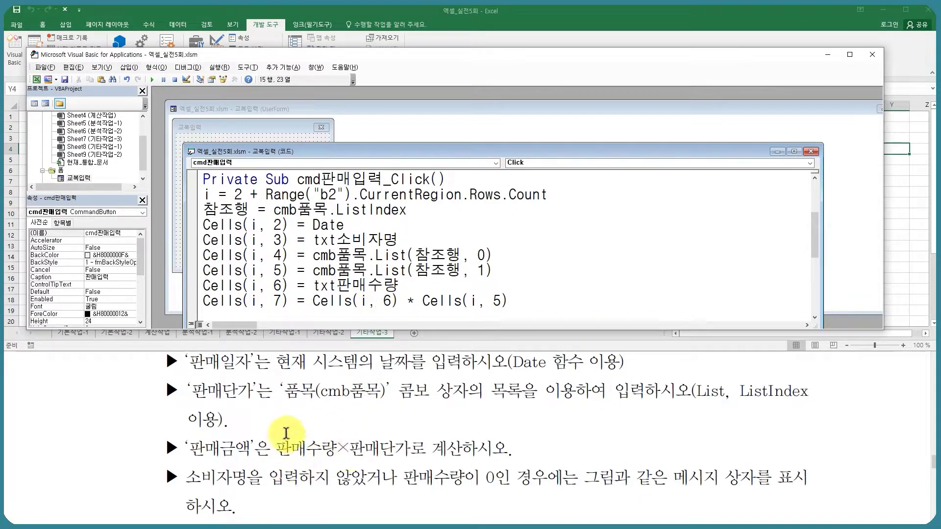
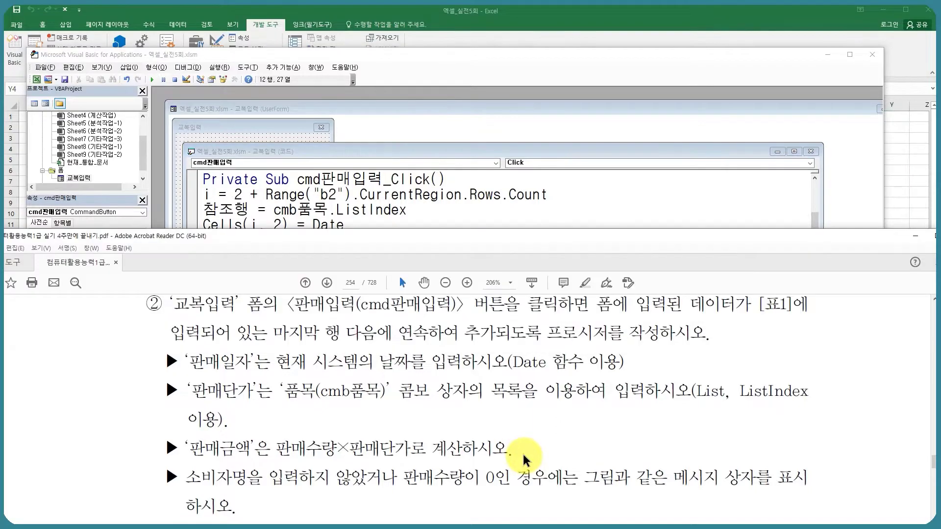
- Check the exam's message box picture and insert If txt소비자명 = "" Or txt판매수량 = "" Then below the 참조행 line
{"action": "scroll", "coordinate": [522, 451], "scroll_direction": "down", "scroll_amount": 8}
{"action": "scroll", "coordinate": [522, 452], "scroll_direction": "down", "scroll_amount": 2}
{"action": "scroll", "coordinate": [520, 441], "scroll_direction": "up", "scroll_amount": 2}
{"action": "left_click", "coordinate": [494, 218]}
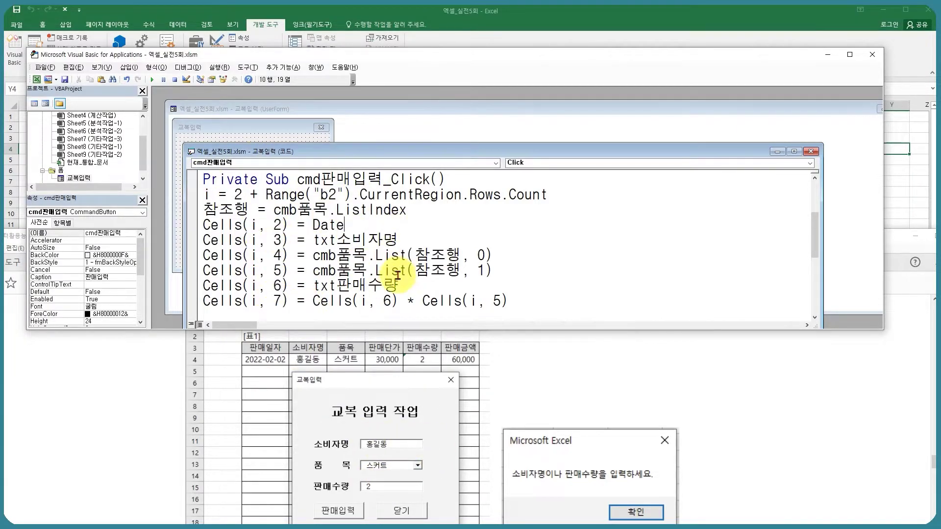
{"action": "left_click_drag", "start_coordinate": [204, 225], "coordinate": [508, 300]}
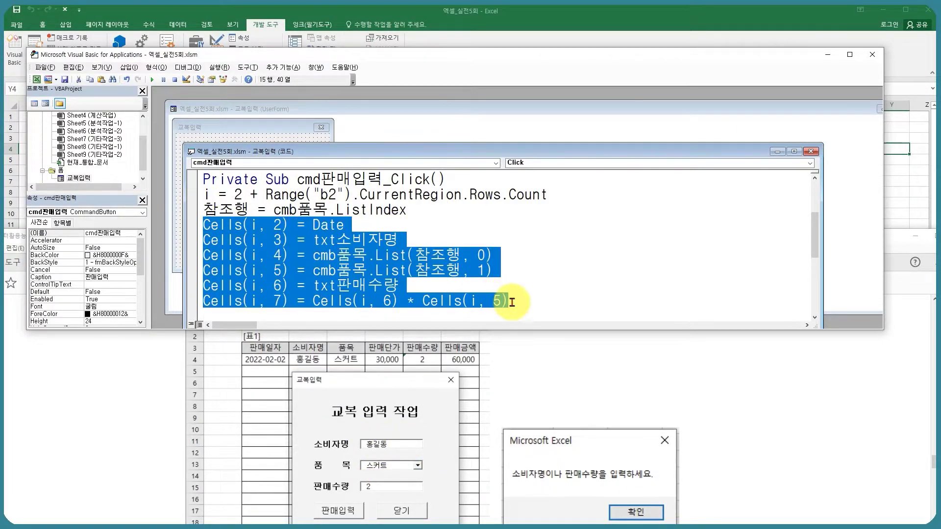
{"action": "left_click", "coordinate": [422, 209]}
{"action": "key", "text": "Return"}
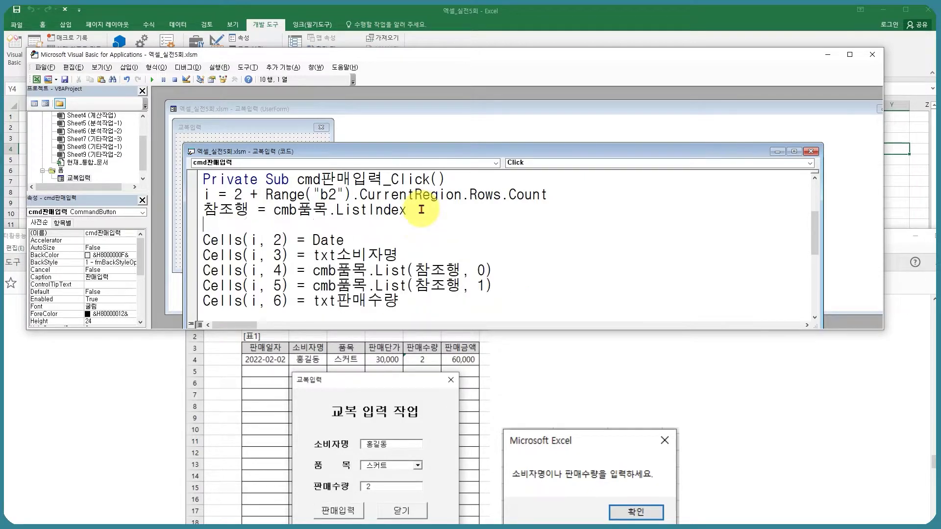
{"action": "type", "text": "if txt소비자명=\"\""}
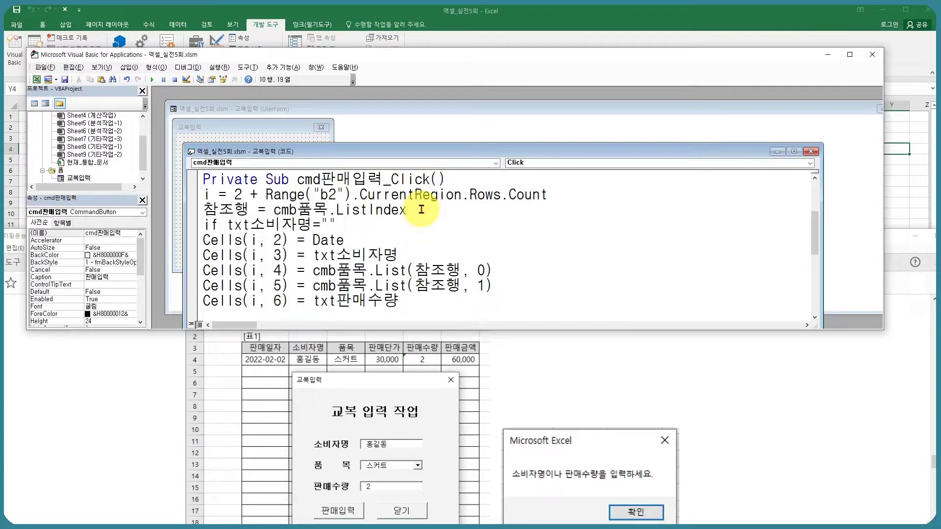
{"action": "type", "text": " or"}
{"action": "type", "text": "ㅌ"}
{"action": "type", "text": "xt판매수량"}
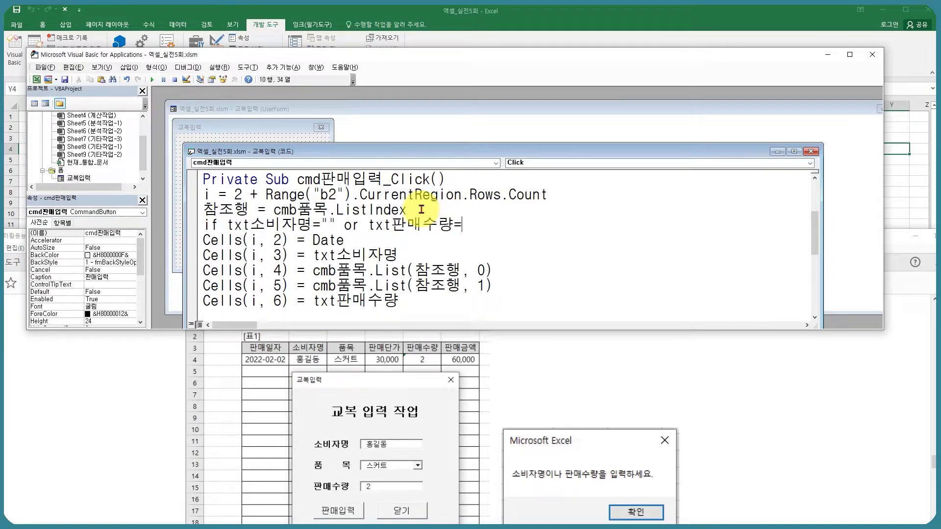
{"action": "type", "text": "=\"\" then"}
{"action": "key", "text": "Return"}
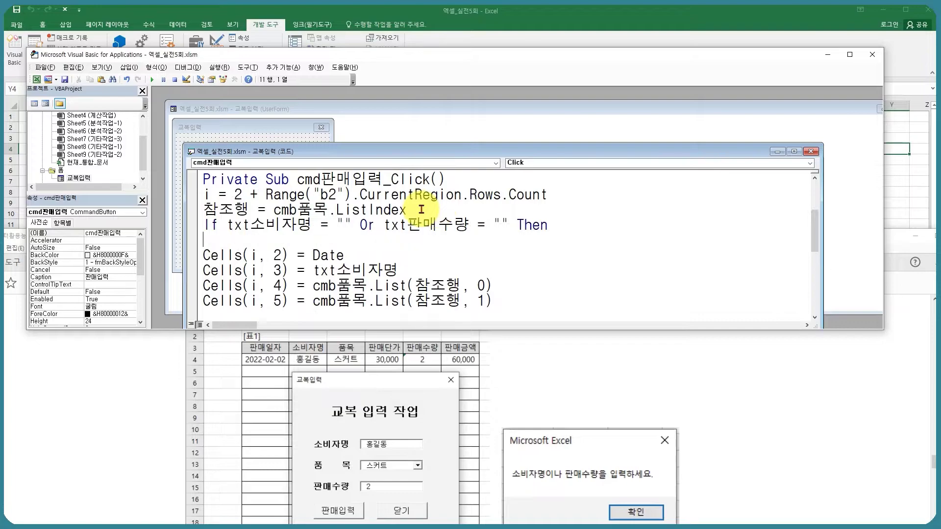
- Add MsgBox "소비자명이나 판매수량을 입력하세요." under the condition and enclose the six Cells lines between Else and End If
{"action": "type", "text": "msgbox \"소비자"}
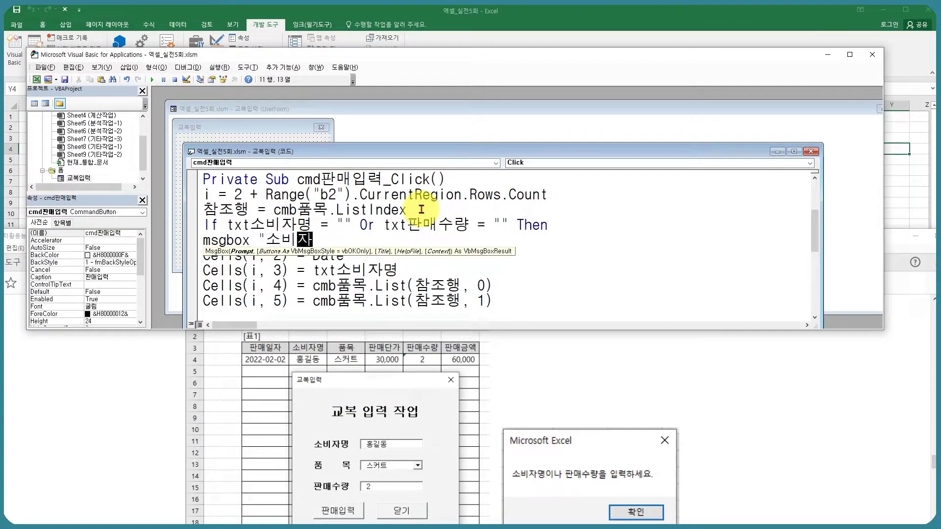
{"action": "type", "text": "명이나 판매수량을 입려"}
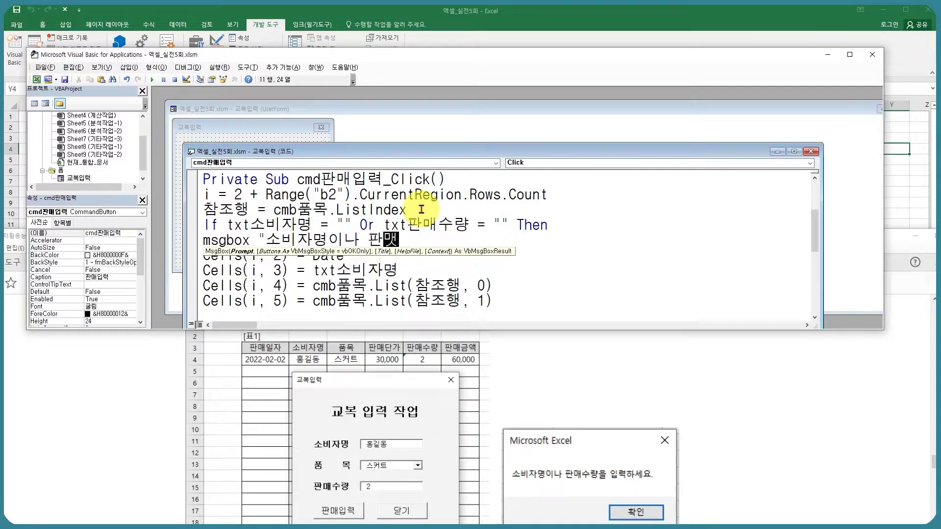
{"action": "type", "text": "력하세요."}
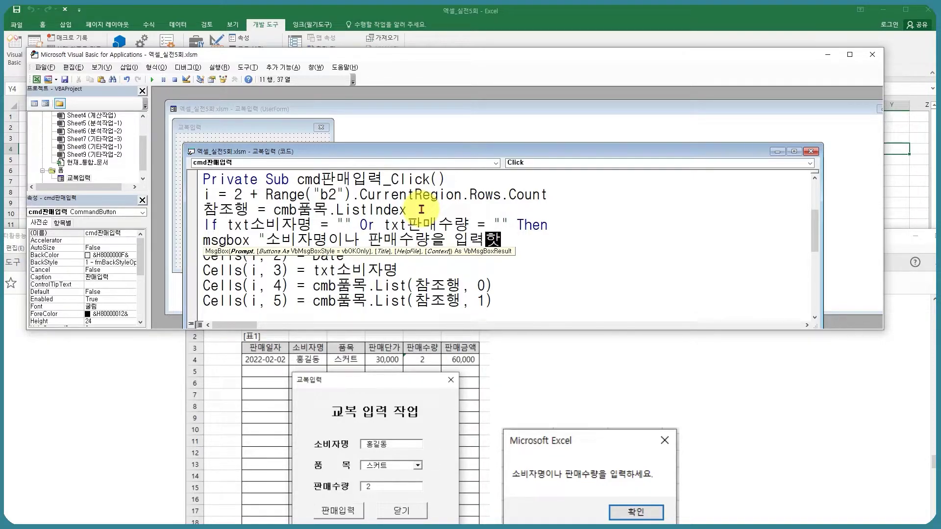
{"action": "key", "text": "Return"}
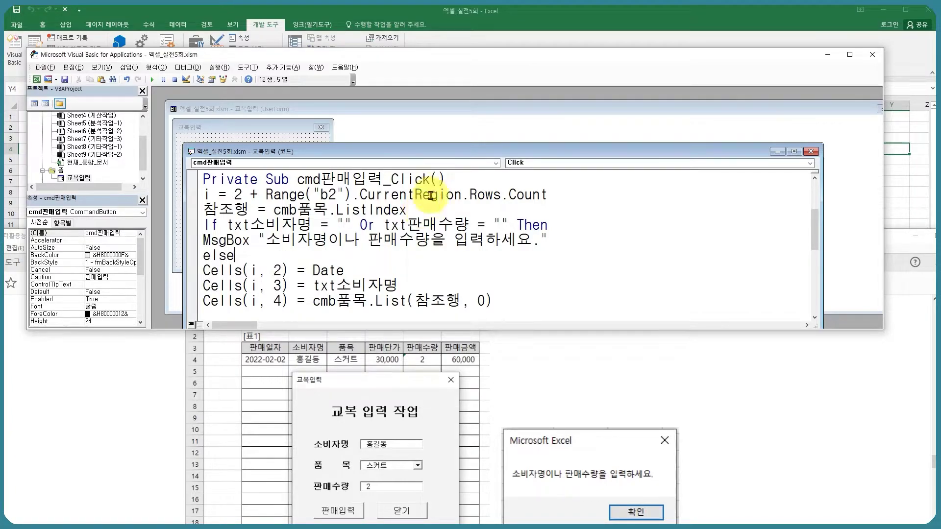
{"action": "scroll", "coordinate": [441, 235], "scroll_direction": "down", "scroll_amount": 2}
{"action": "left_click", "coordinate": [230, 270]}
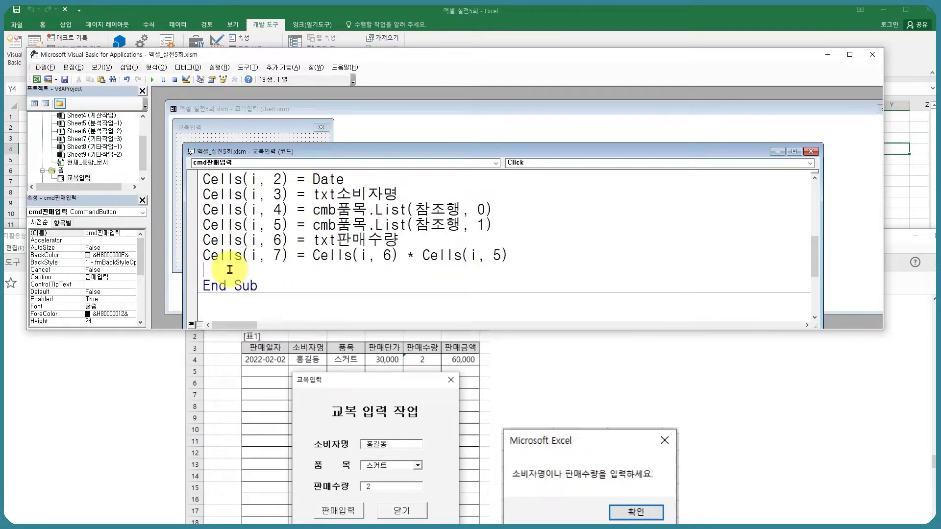
{"action": "type", "text": "end if"}
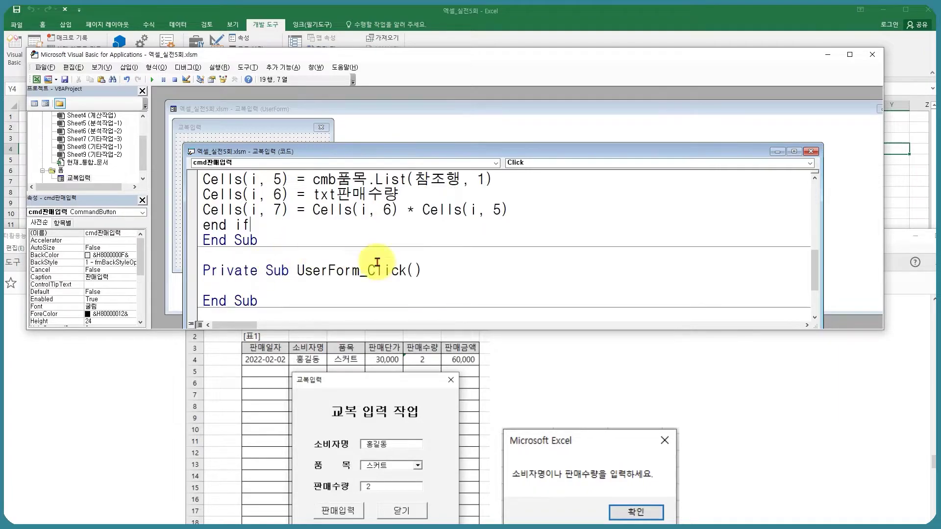
- Review the finished cmd판매입력_Click procedure, comparing its If and Else branches and target column numbers with the columns of [표1]
{"action": "left_click_drag", "start_coordinate": [455, 146], "coordinate": [456, 89]}
{"action": "scroll", "coordinate": [401, 214], "scroll_direction": "up", "scroll_amount": 2}
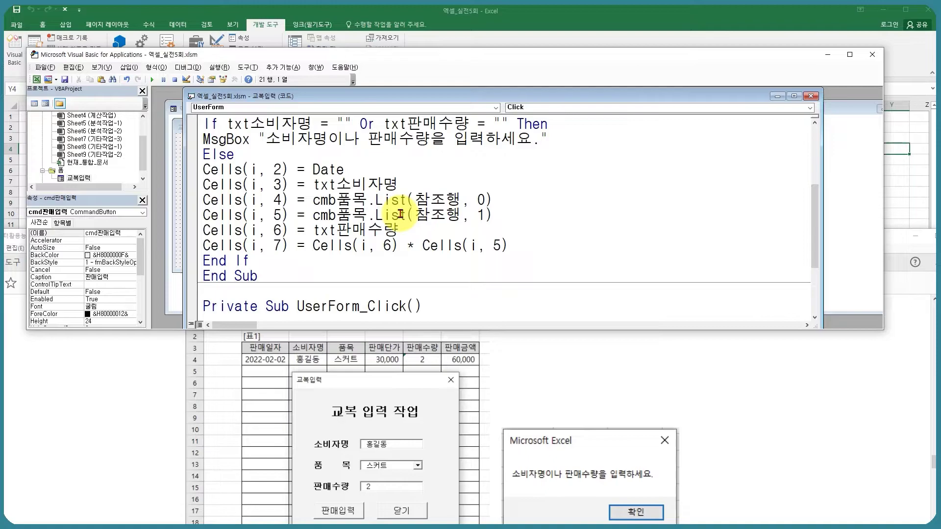
{"action": "scroll", "coordinate": [400, 214], "scroll_direction": "up", "scroll_amount": 1}
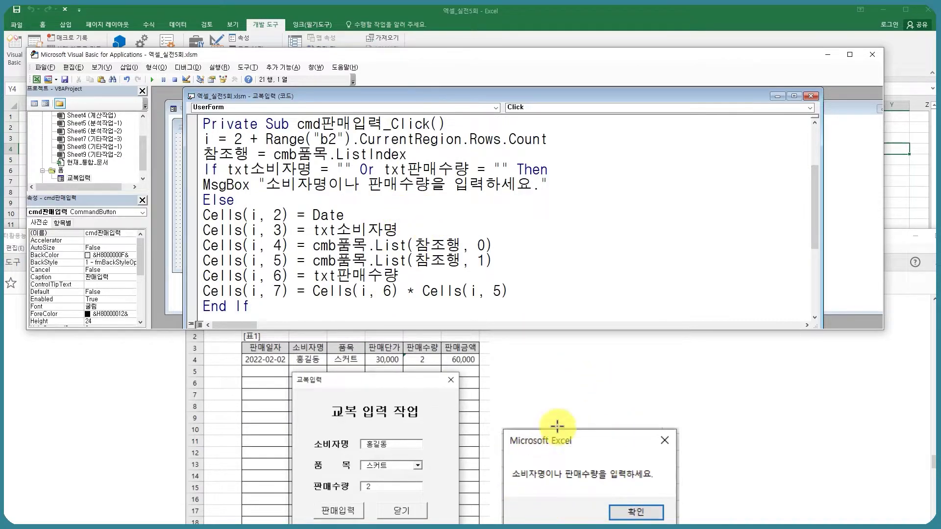
{"action": "left_click_drag", "start_coordinate": [202, 169], "coordinate": [569, 183]}
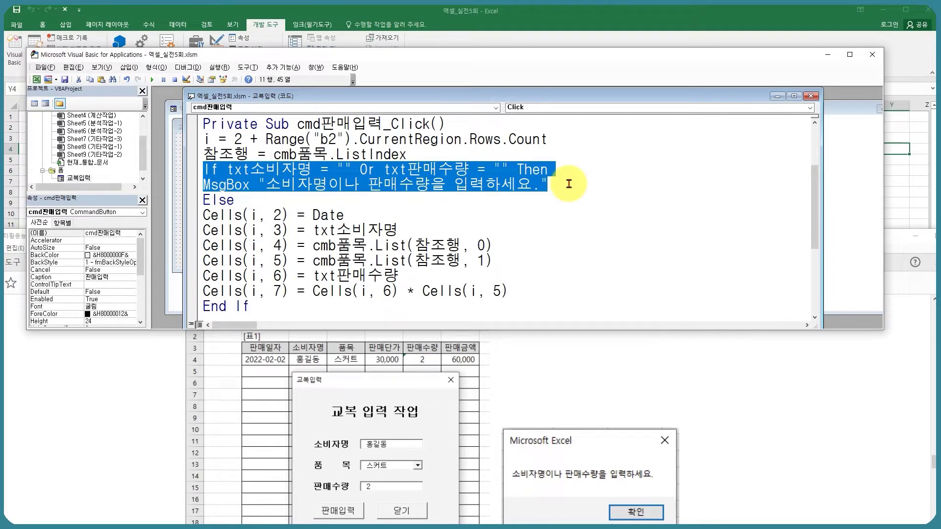
{"action": "left_click", "coordinate": [568, 183]}
{"action": "left_click", "coordinate": [230, 201]}
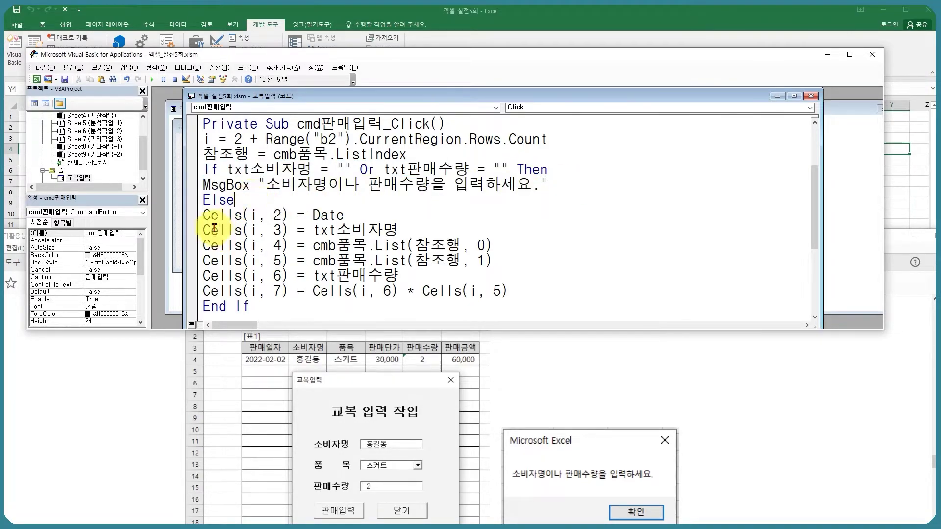
{"action": "left_click_drag", "start_coordinate": [205, 216], "coordinate": [522, 286]}
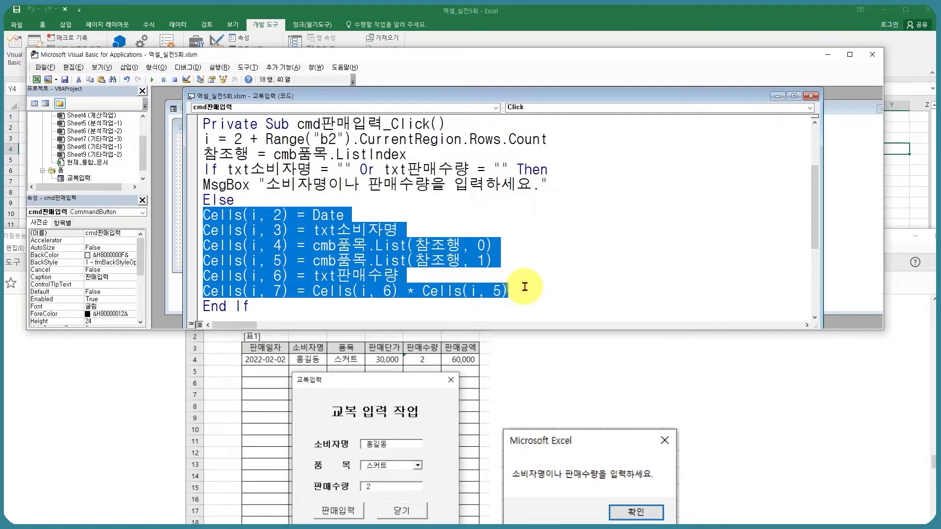
{"action": "left_click", "coordinate": [524, 287]}
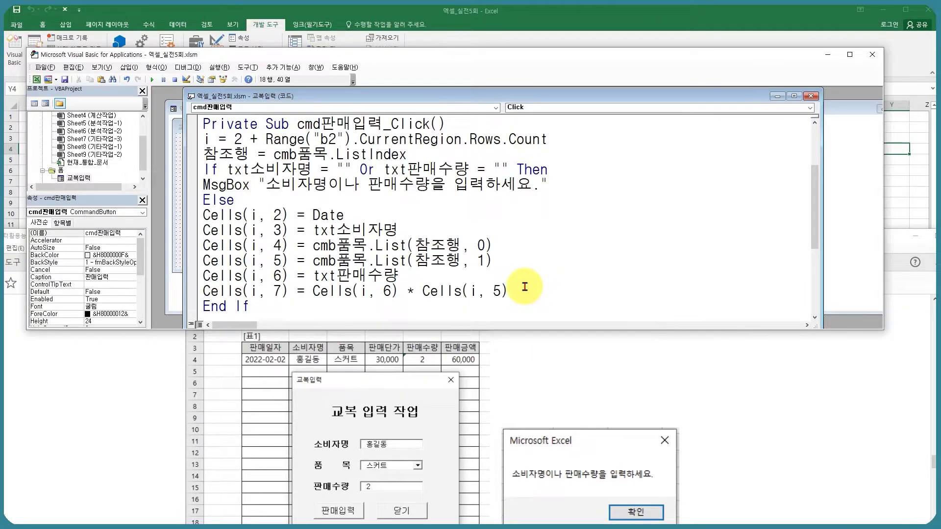
{"action": "scroll", "coordinate": [524, 286], "scroll_direction": "down", "scroll_amount": 2}
{"action": "scroll", "coordinate": [524, 287], "scroll_direction": "up", "scroll_amount": 2}
{"action": "scroll", "coordinate": [524, 286], "scroll_direction": "down", "scroll_amount": 1}
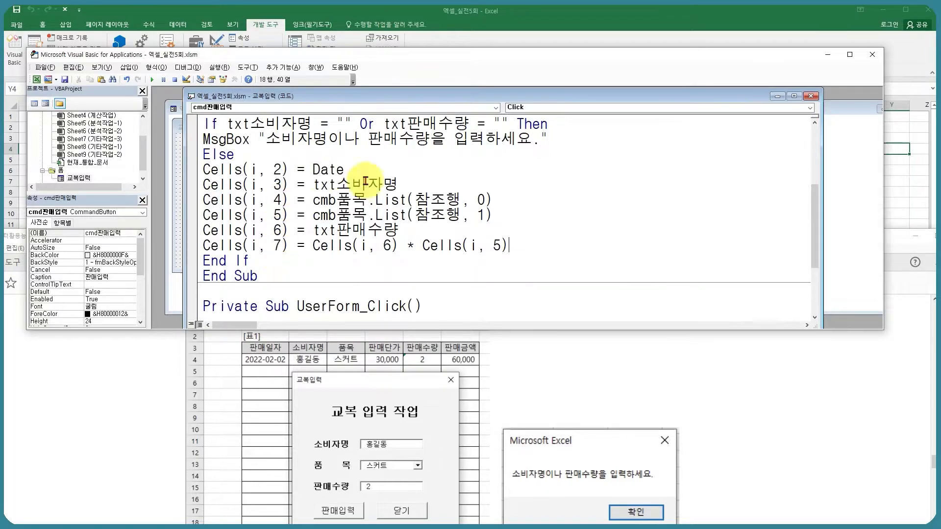
{"action": "left_click", "coordinate": [375, 245]}
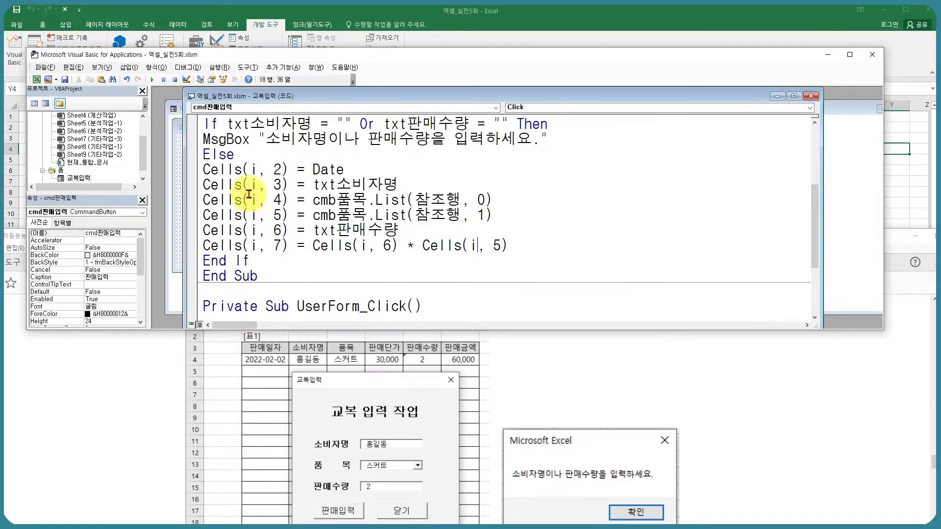
{"action": "left_click_drag", "start_coordinate": [284, 58], "coordinate": [254, 184]}
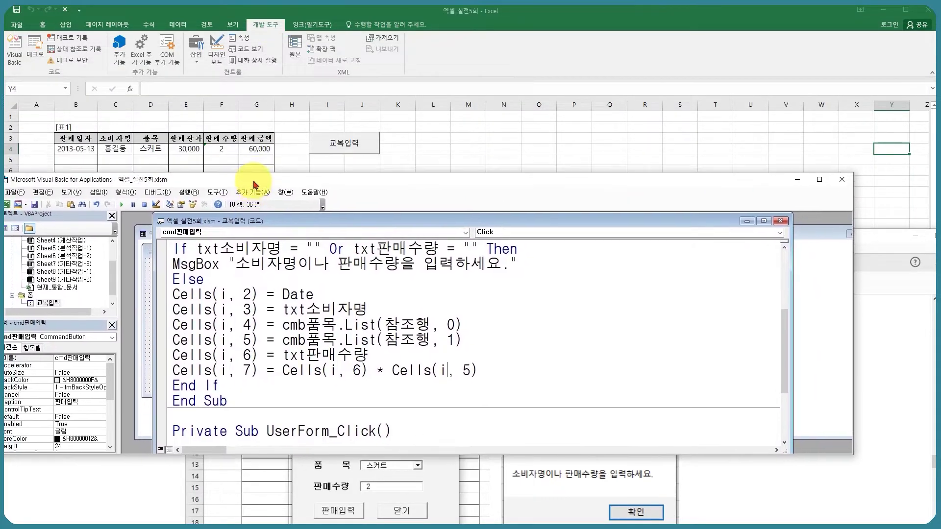
{"action": "left_click", "coordinate": [244, 309]}
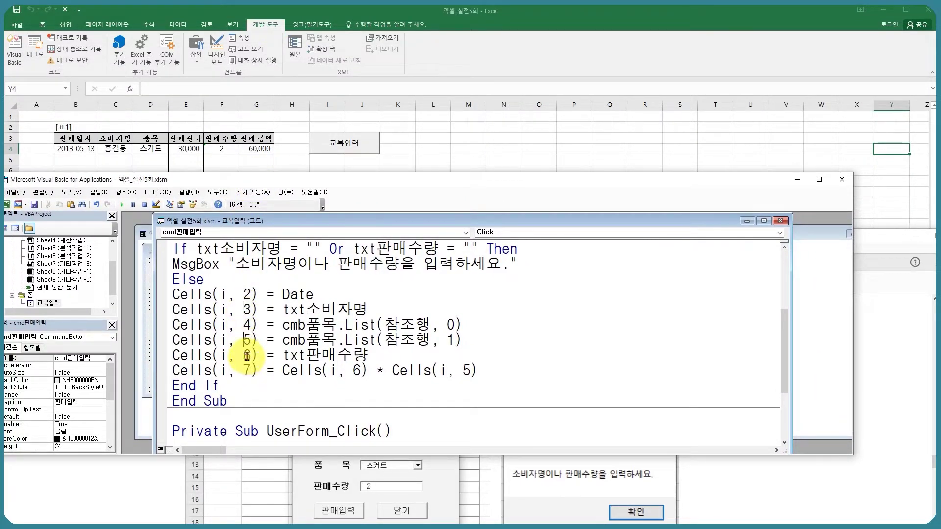
{"action": "left_click", "coordinate": [246, 370]}
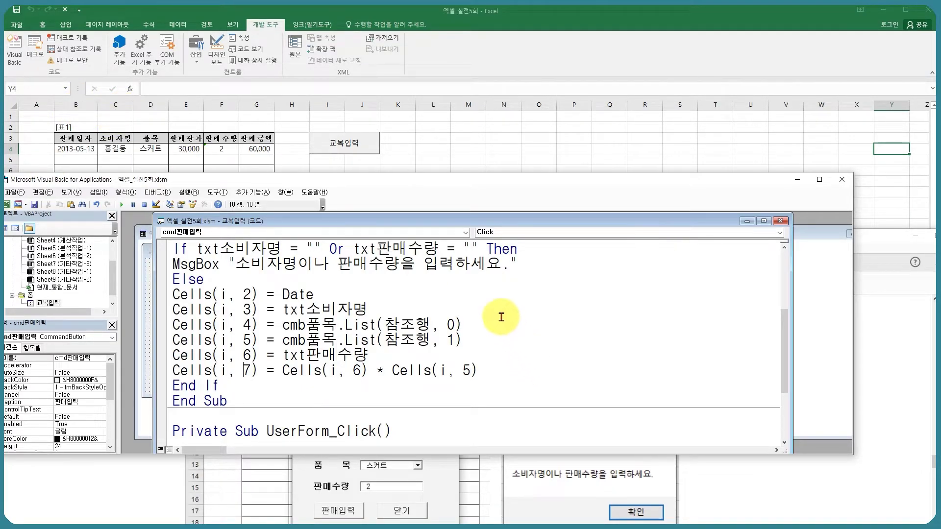
- Close the code editor and submit a test sale through the 교복입력 form with consumer name fd, item 자켓 and quantity 2
{"action": "left_click", "coordinate": [842, 181]}
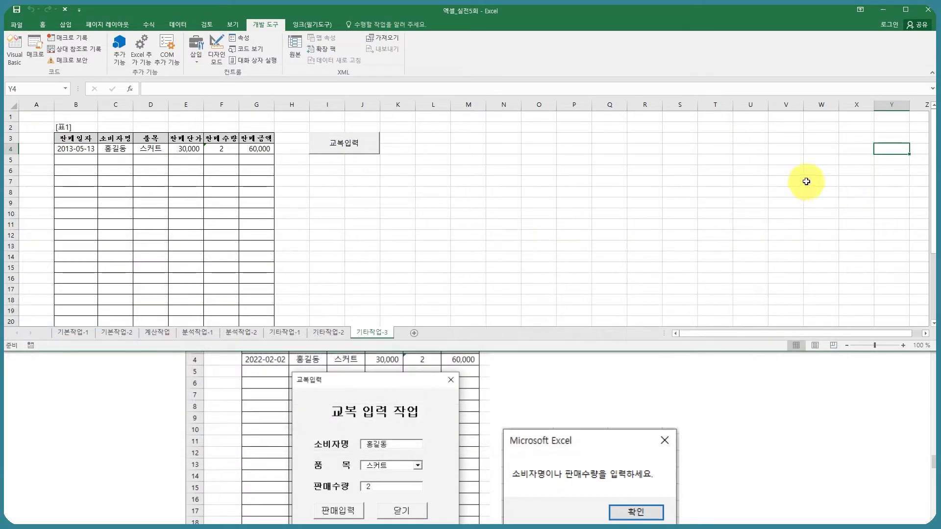
{"action": "left_click", "coordinate": [346, 143]}
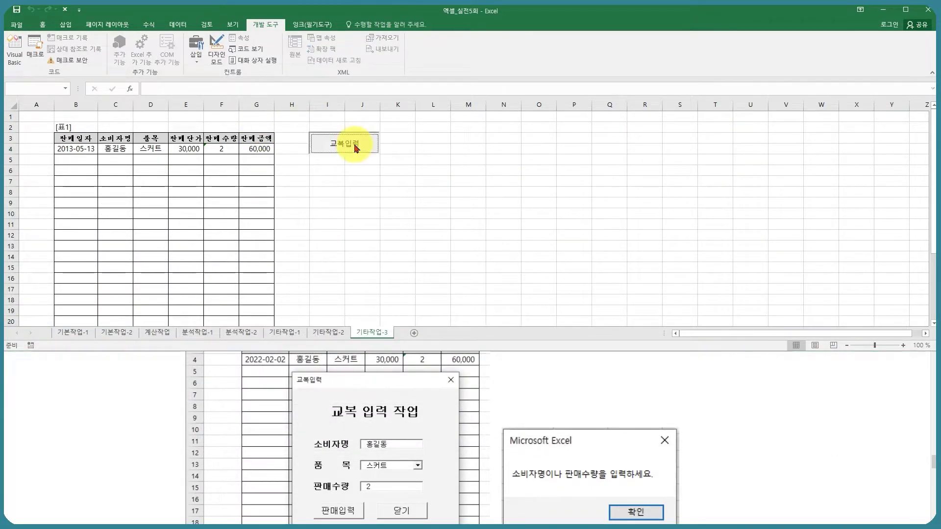
{"action": "type", "text": "fd"}
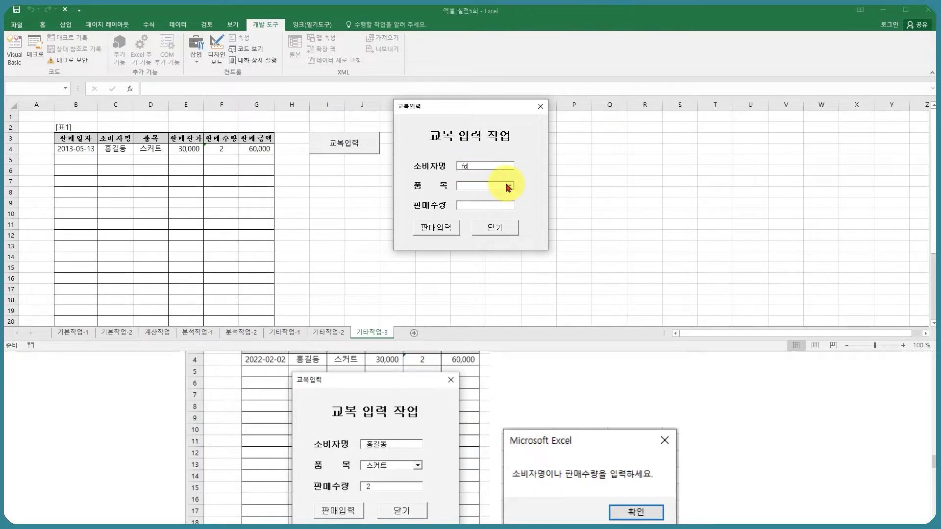
{"action": "left_click", "coordinate": [510, 187]}
{"action": "left_click", "coordinate": [503, 209]}
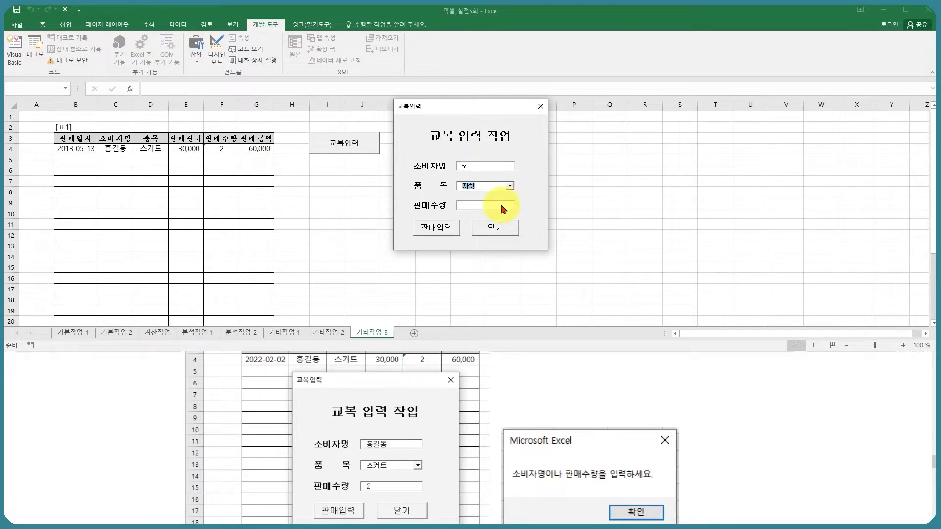
{"action": "left_click", "coordinate": [488, 208]}
{"action": "type", "text": "2"}
{"action": "left_click", "coordinate": [438, 228]}
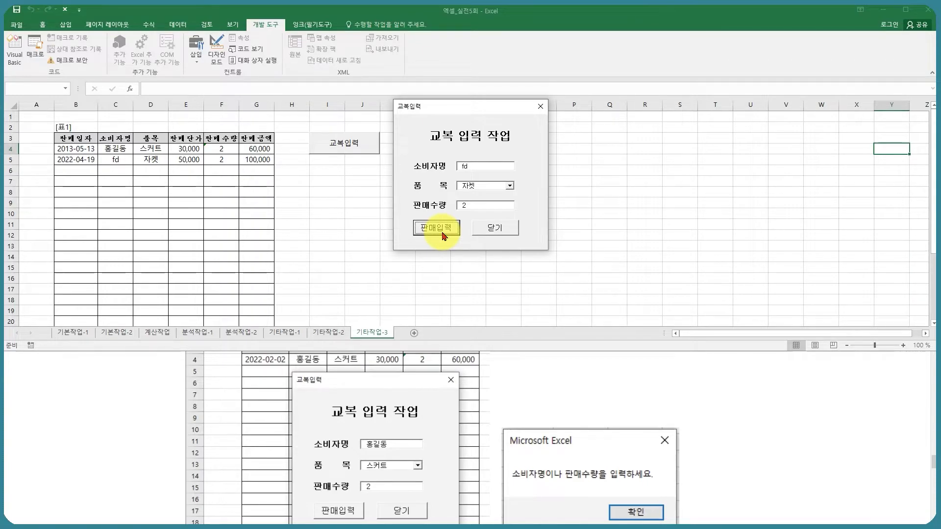
- Close the 교복입력 form and clear the test sale in row 5 of [표1] on the 기타작업-3 sheet
{"action": "left_click", "coordinate": [483, 227]}
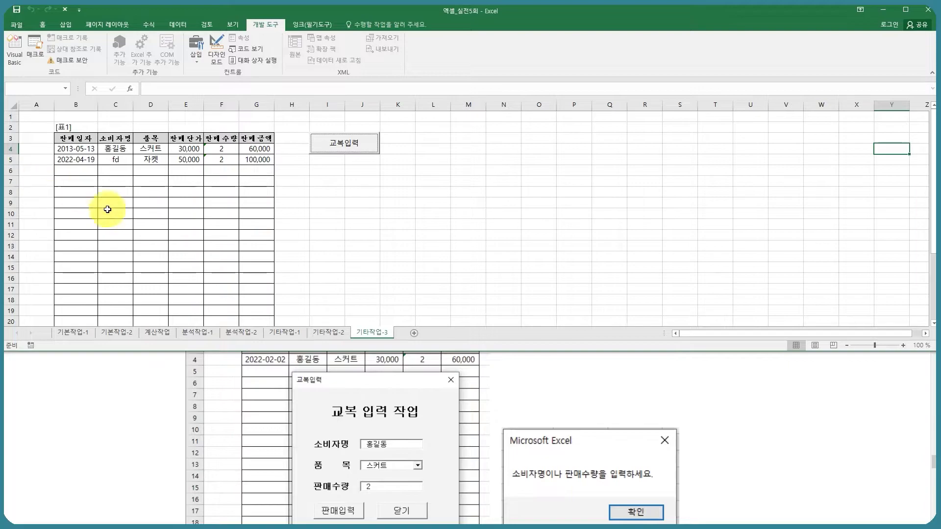
{"action": "left_click", "coordinate": [329, 333]}
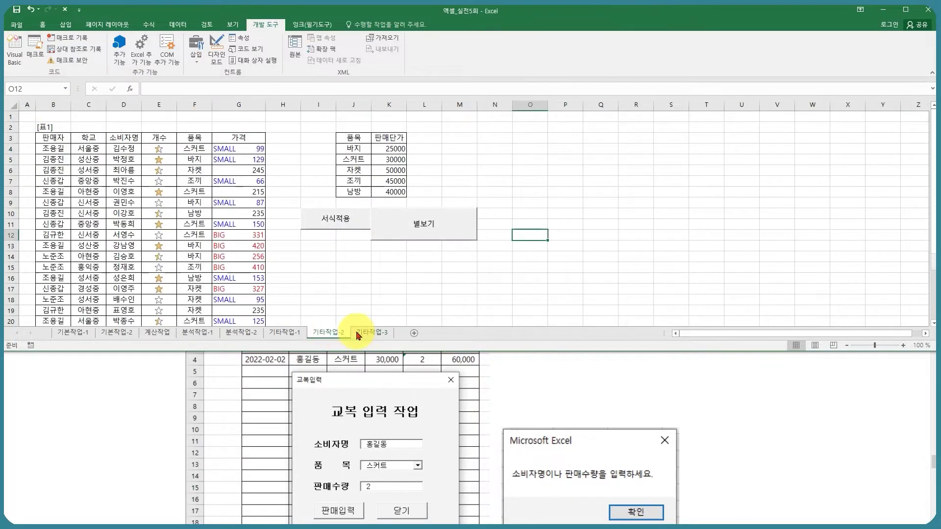
{"action": "left_click", "coordinate": [358, 332]}
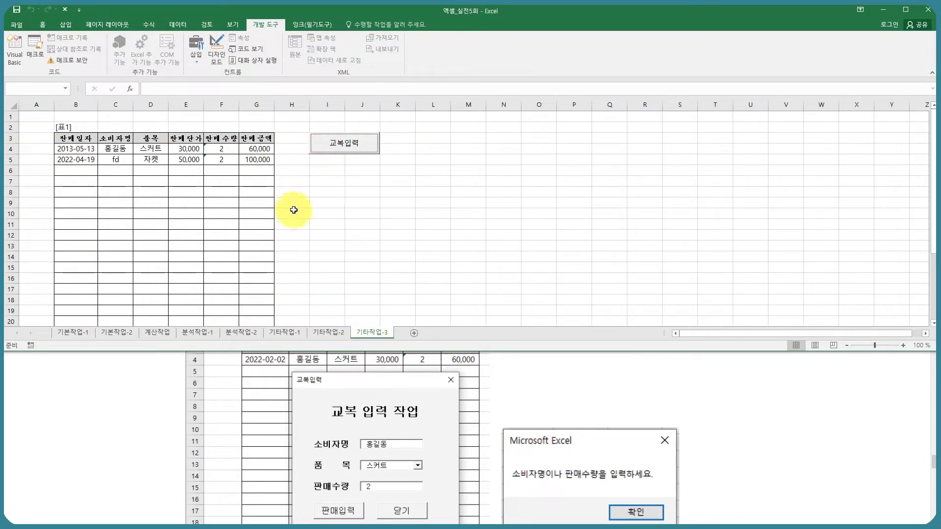
{"action": "left_click_drag", "start_coordinate": [78, 161], "coordinate": [260, 169]}
{"action": "key", "text": "Delete"}
{"action": "left_click", "coordinate": [358, 221]}
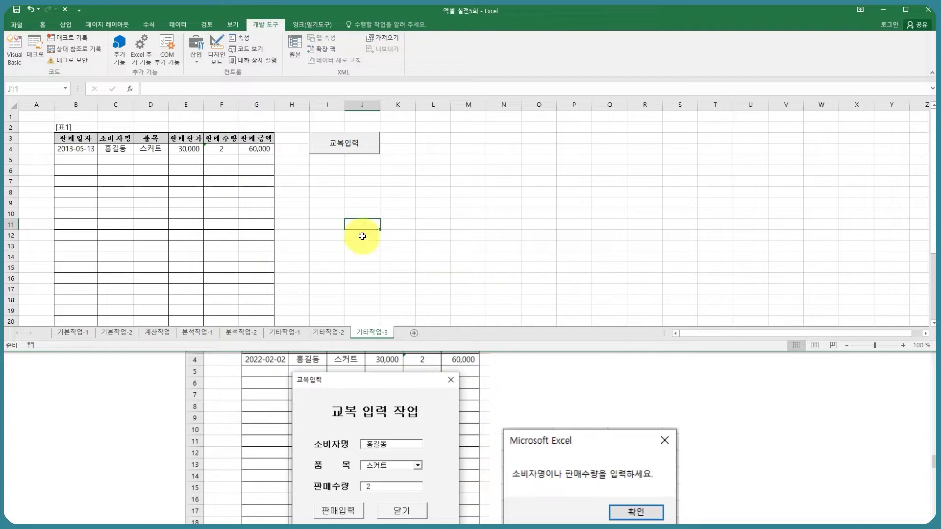
- Inspect the error options for the 판매수량 cell F4 and the code's txt판매수량 line, closing the editor and leaving Design Mode when done
{"action": "left_click", "coordinate": [216, 149]}
{"action": "left_click", "coordinate": [195, 151]}
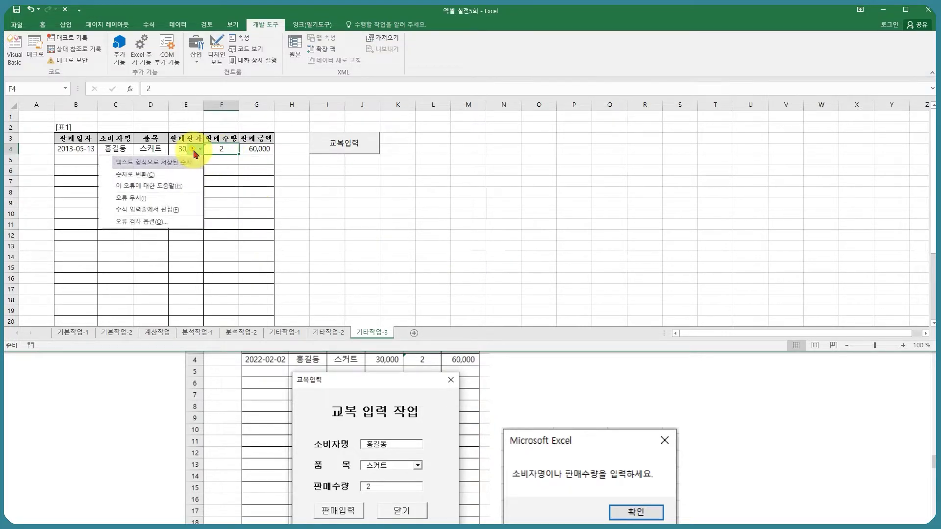
{"action": "left_click", "coordinate": [227, 158]}
{"action": "left_click", "coordinate": [227, 161]}
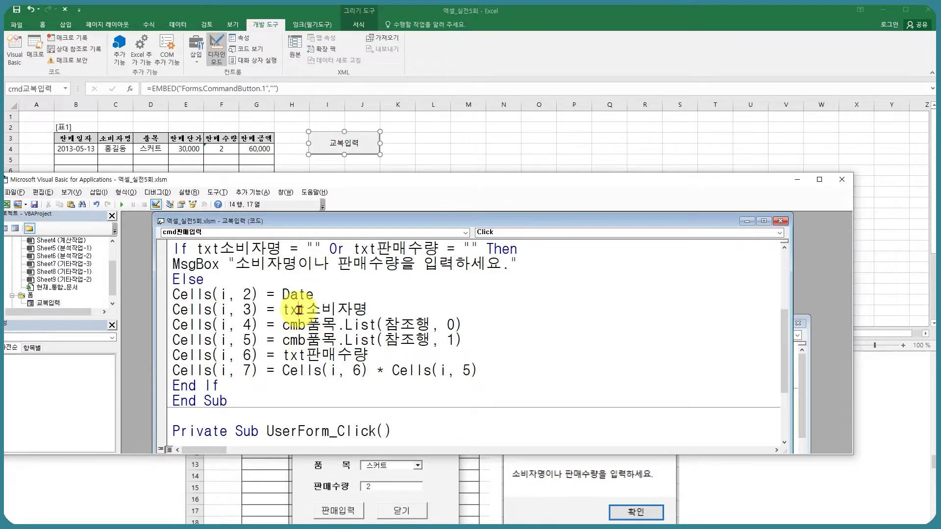
{"action": "mouse_move", "coordinate": [295, 361]}
{"action": "left_mouse_down"}
{"action": "mouse_move", "coordinate": [384, 361]}
{"action": "mouse_move", "coordinate": [285, 357]}
{"action": "left_mouse_up"}
{"action": "left_click", "coordinate": [284, 355]}
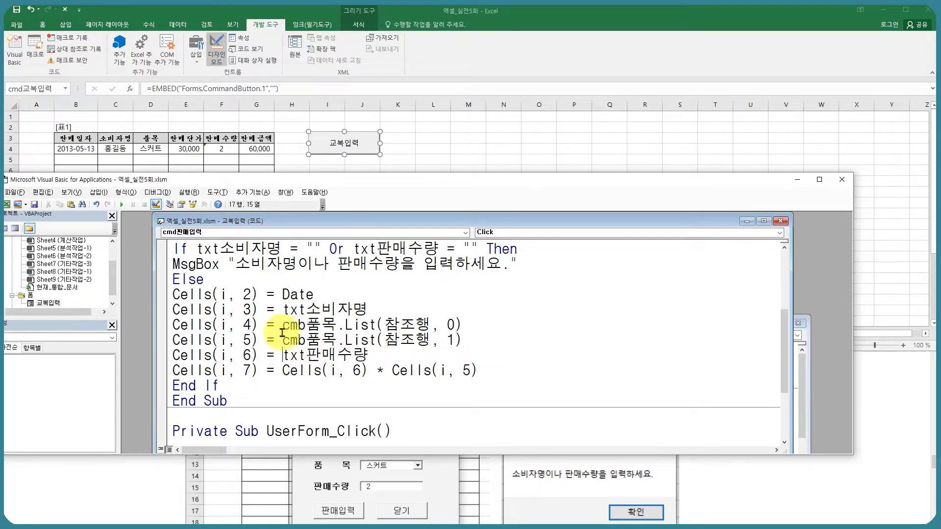
{"action": "left_click", "coordinate": [841, 179]}
{"action": "left_click", "coordinate": [429, 186]}
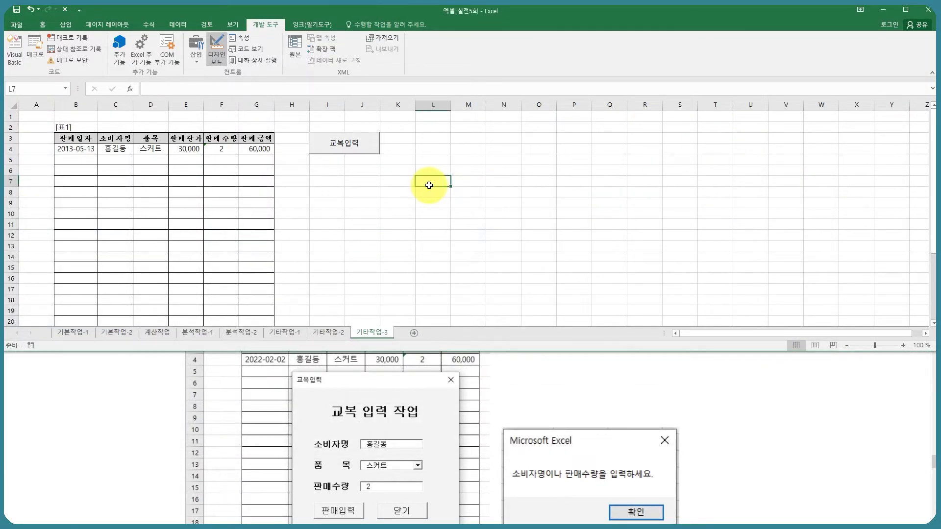
{"action": "left_click", "coordinate": [216, 49]}
{"action": "left_click", "coordinate": [327, 235]}
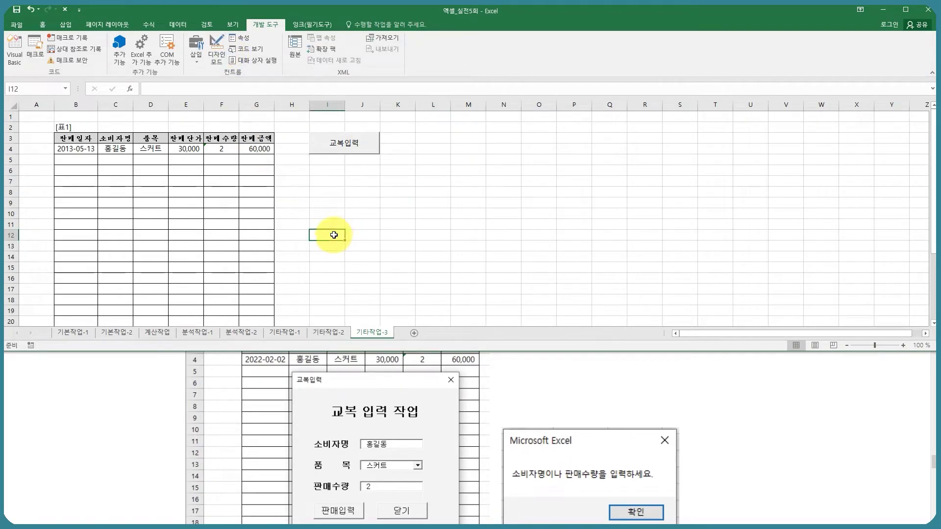
- Examine the 사원코드, 시간외근무 and 시간수당 columns and the [표5] hourly allowance table on the 계산작업 sheet
{"action": "left_click", "coordinate": [154, 335]}
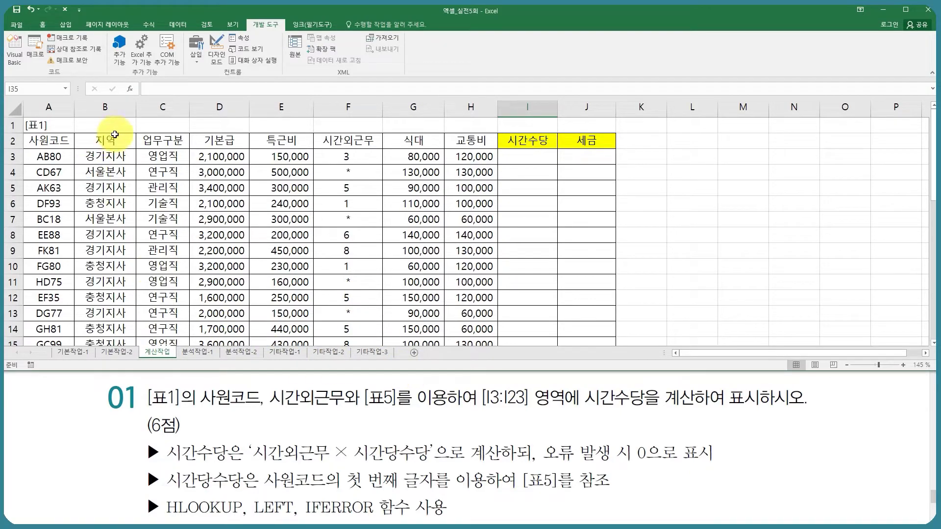
{"action": "left_click", "coordinate": [51, 156]}
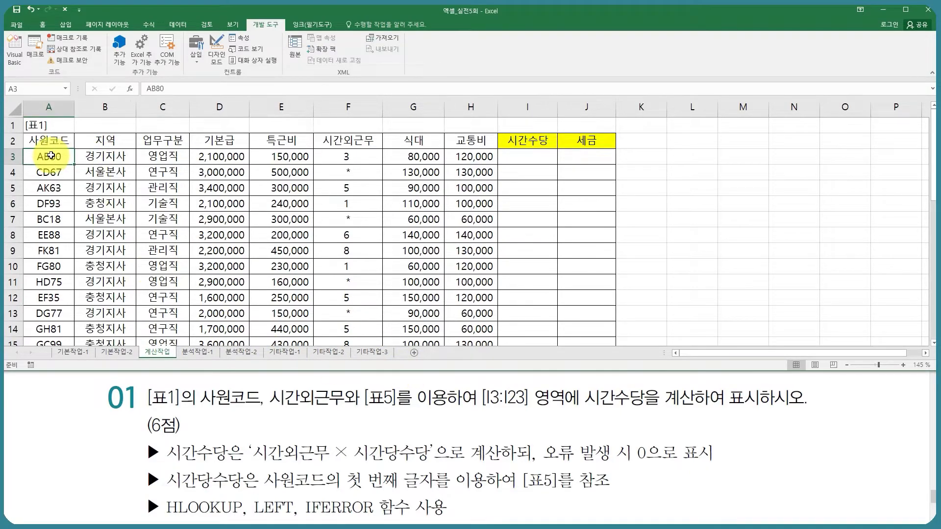
{"action": "left_click", "coordinate": [357, 156]}
{"action": "scroll", "coordinate": [414, 209], "scroll_direction": "down", "scroll_amount": 8}
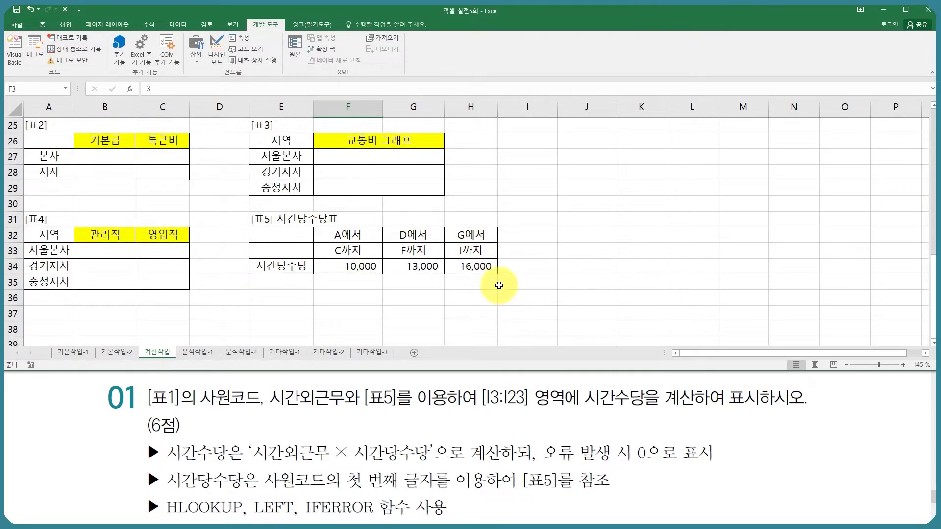
{"action": "scroll", "coordinate": [499, 285], "scroll_direction": "up", "scroll_amount": 8}
{"action": "left_click", "coordinate": [527, 157]}
{"action": "scroll", "coordinate": [527, 183], "scroll_direction": "down", "scroll_amount": 6}
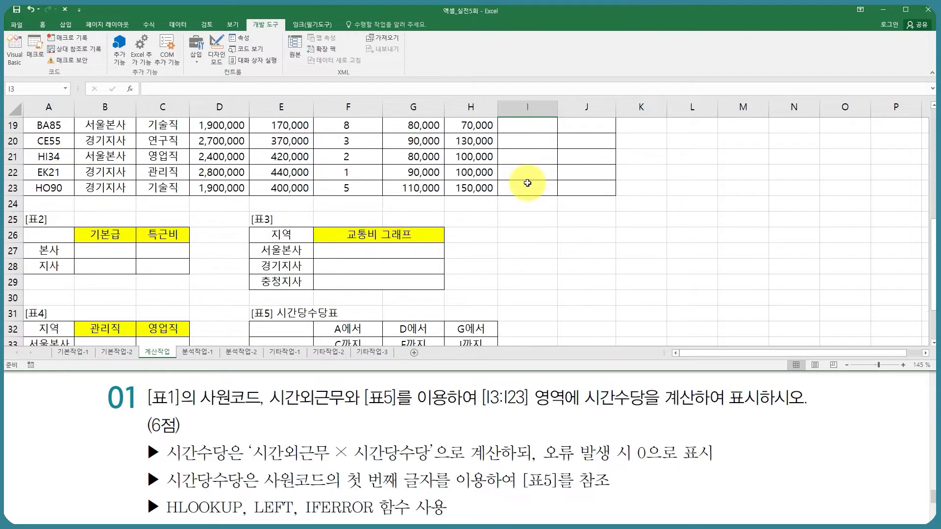
{"action": "scroll", "coordinate": [527, 183], "scroll_direction": "down", "scroll_amount": 2}
{"action": "left_click_drag", "start_coordinate": [349, 236], "coordinate": [463, 265]}
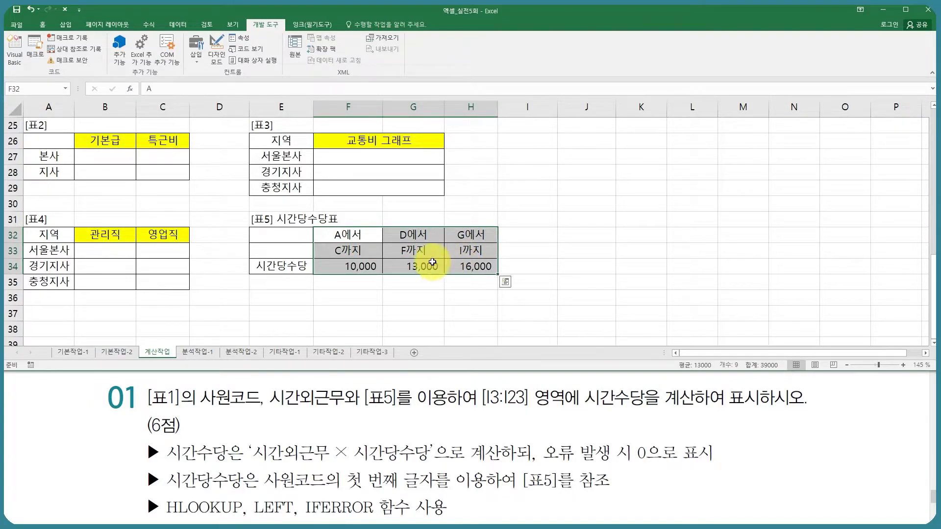
{"action": "left_click_drag", "start_coordinate": [345, 235], "coordinate": [456, 248]}
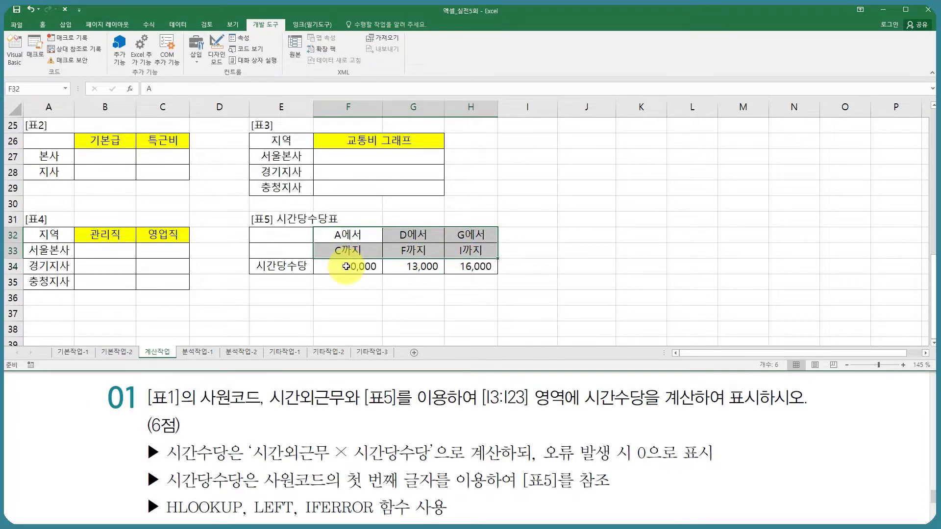
{"action": "left_click_drag", "start_coordinate": [338, 267], "coordinate": [468, 271]}
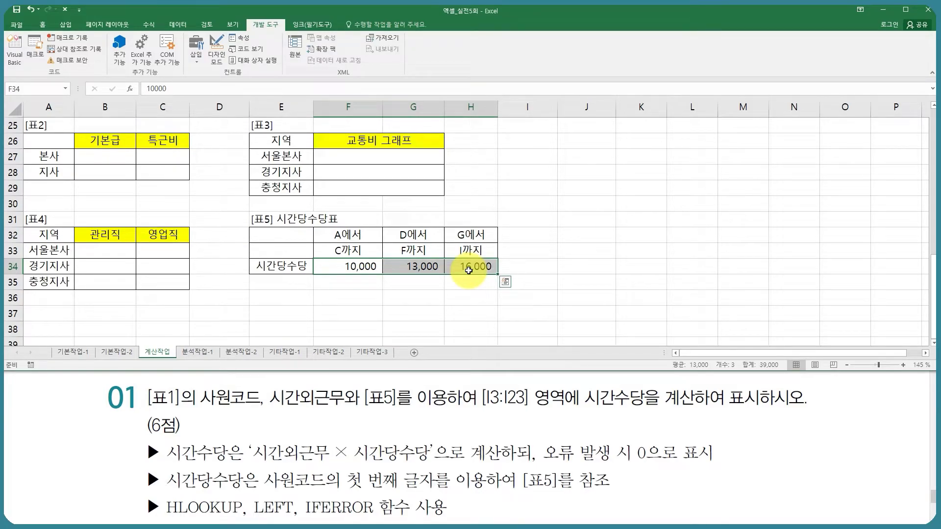
- Begin the 시간수당 formula in I3 with =F3*HLOOKUP( to multiply the 시간외근무 value by a looked-up hourly allowance
{"action": "scroll", "coordinate": [468, 271], "scroll_direction": "up", "scroll_amount": 8}
{"action": "left_click", "coordinate": [524, 156]}
{"action": "type", "text": "="}
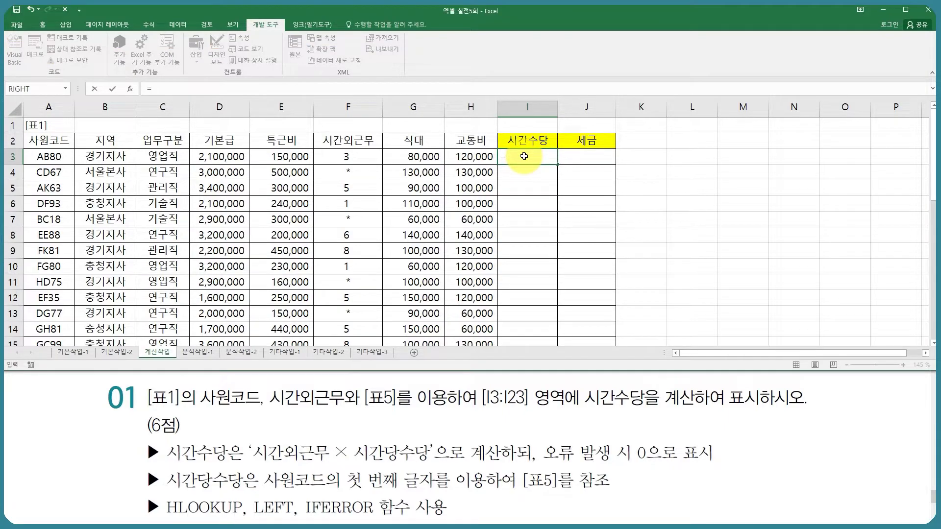
{"action": "left_click", "coordinate": [362, 156]}
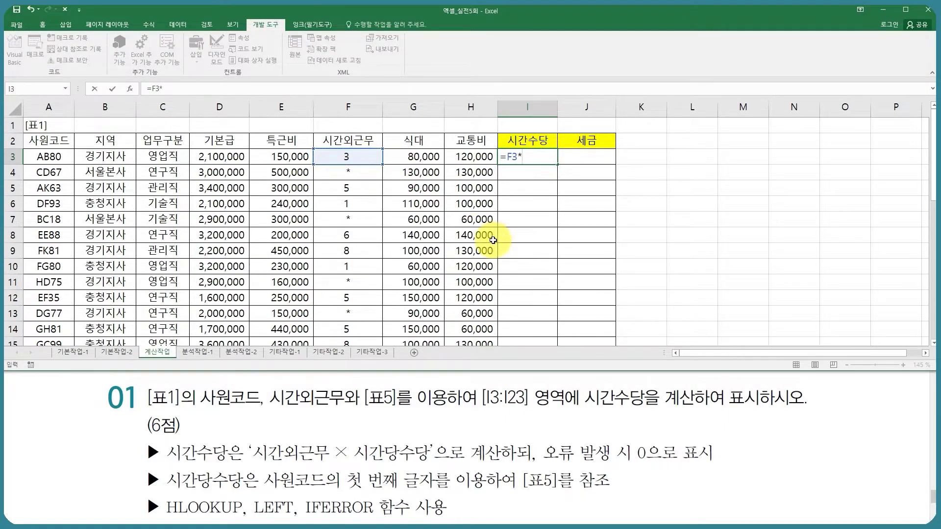
{"action": "scroll", "coordinate": [493, 239], "scroll_direction": "down", "scroll_amount": 10}
{"action": "scroll", "coordinate": [493, 239], "scroll_direction": "up", "scroll_amount": 10}
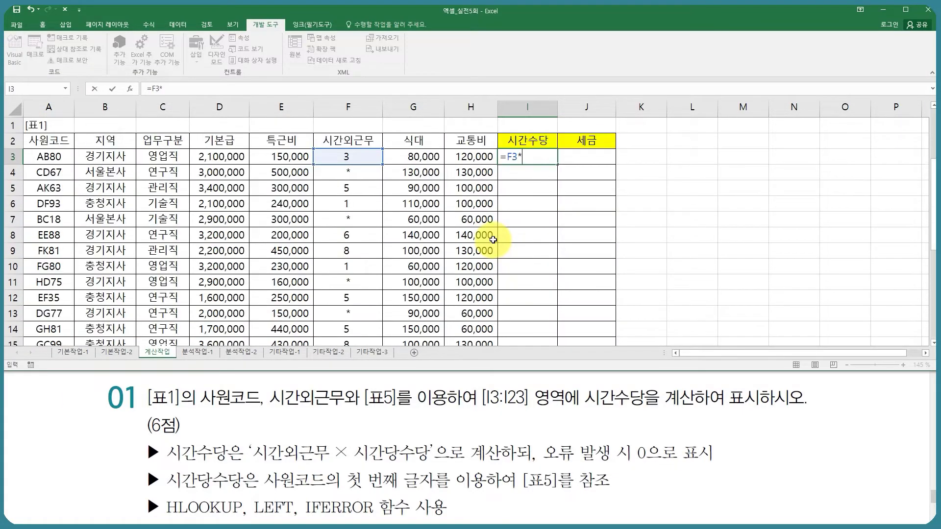
{"action": "type", "text": "HLOOKUP("}
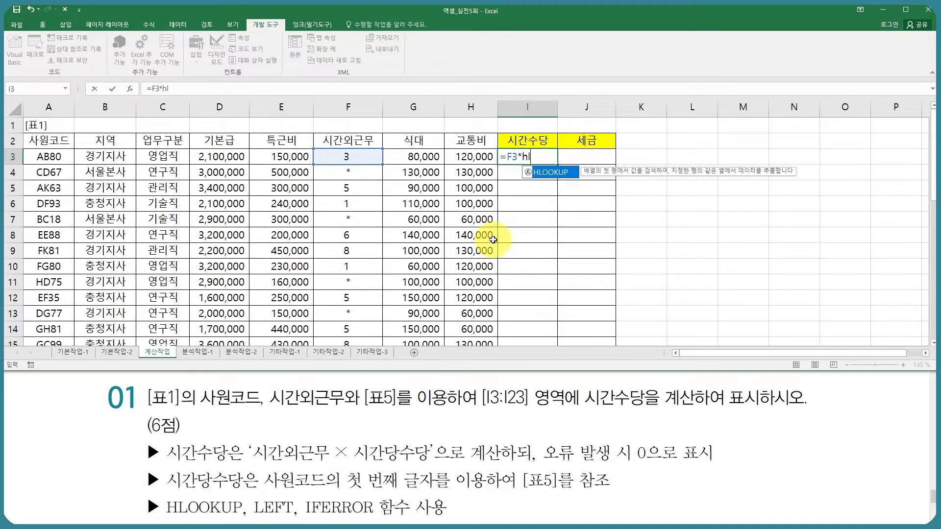
- Enter LEFT(A3,1) as the HLOOKUP lookup value so it uses the first letter of the 사원코드
{"action": "scroll", "coordinate": [493, 239], "scroll_direction": "down", "scroll_amount": 10}
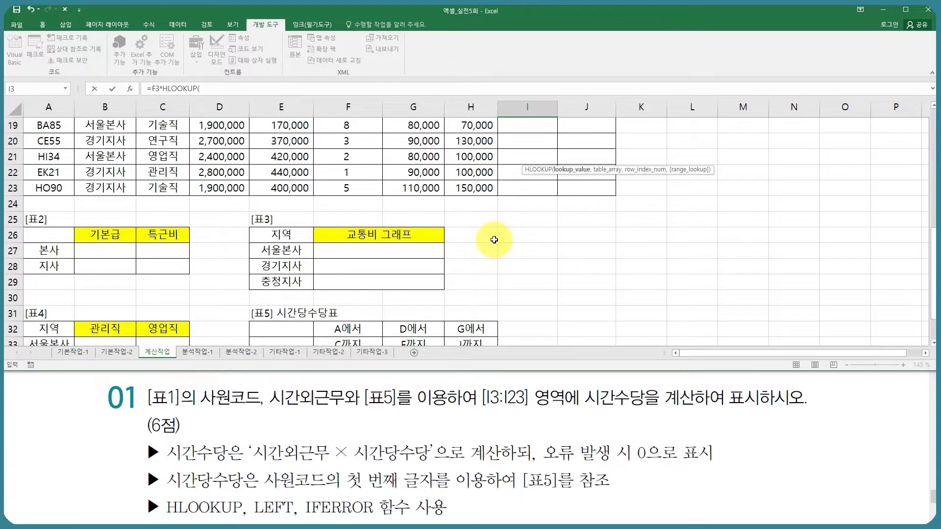
{"action": "scroll", "coordinate": [493, 240], "scroll_direction": "up", "scroll_amount": 2}
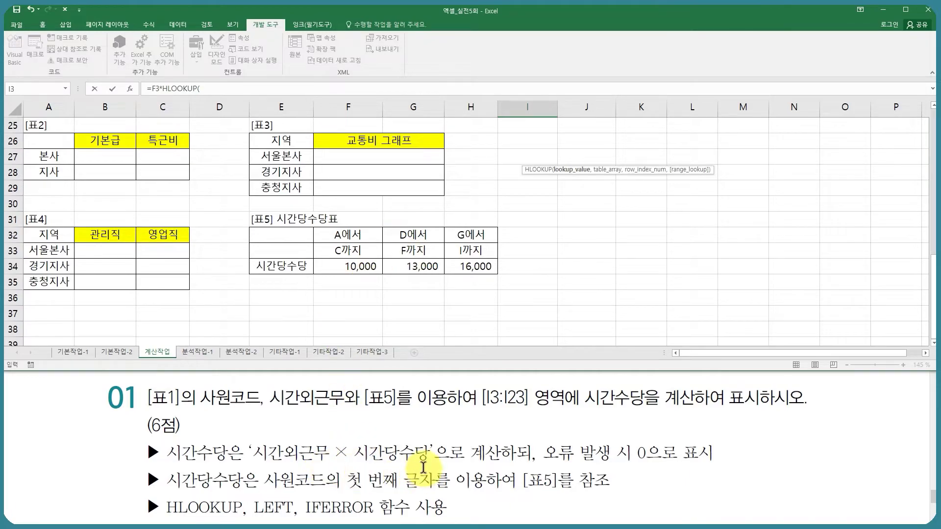
{"action": "scroll", "coordinate": [473, 228], "scroll_direction": "up", "scroll_amount": 8}
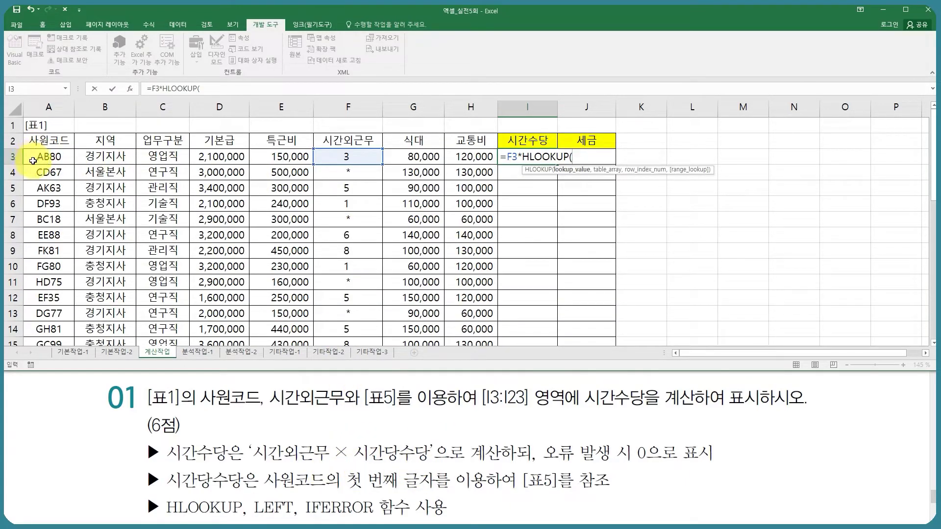
{"action": "type", "text": "LEFT("}
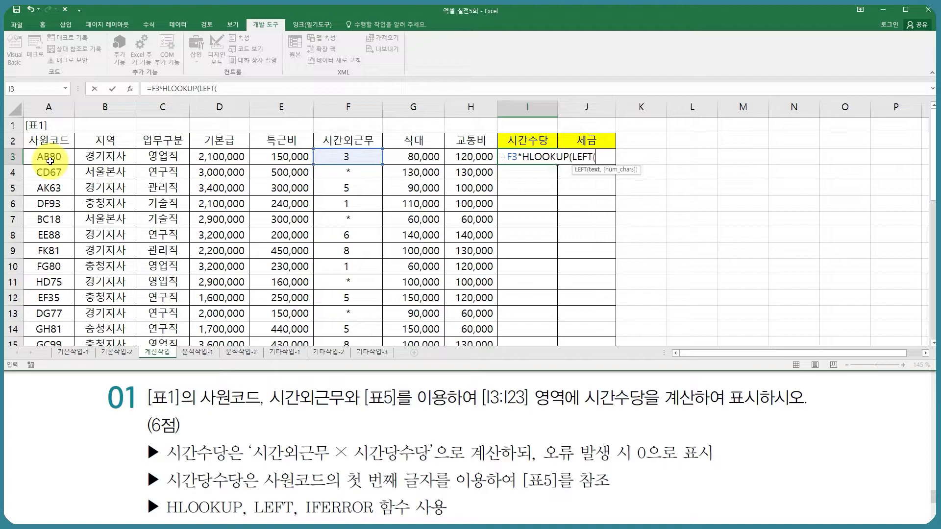
{"action": "left_click", "coordinate": [50, 159]}
{"action": "type", "text": ","}
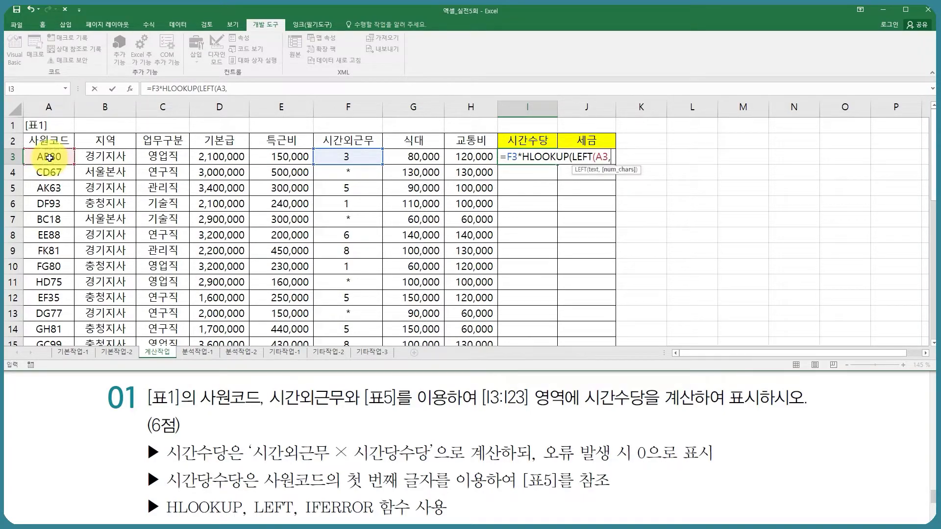
{"action": "type", "text": "1),"}
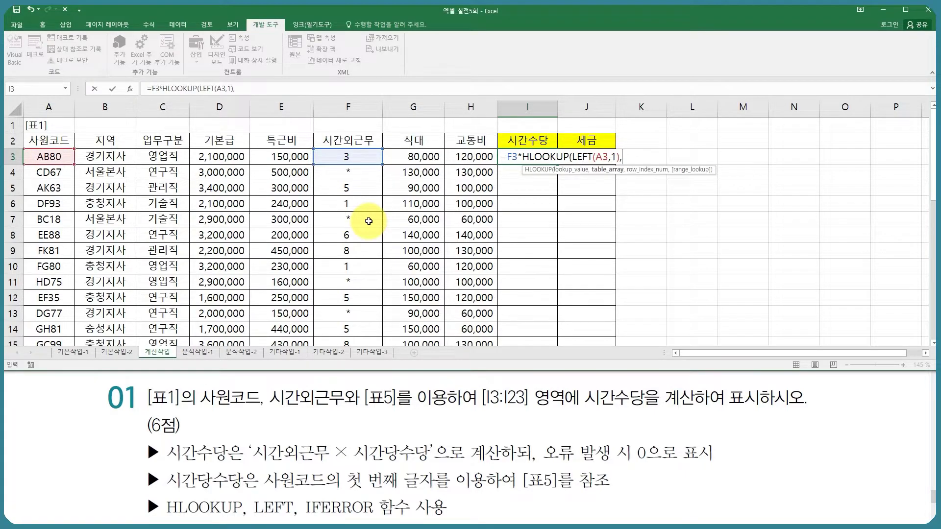
- Complete the HLOOKUP with the absolute [표5] range $F$32:$H$34 as table array and 3 as row index
{"action": "scroll", "coordinate": [368, 221], "scroll_direction": "down", "scroll_amount": 8}
{"action": "scroll", "coordinate": [367, 218], "scroll_direction": "up", "scroll_amount": 6}
{"action": "scroll", "coordinate": [362, 215], "scroll_direction": "down", "scroll_amount": 6}
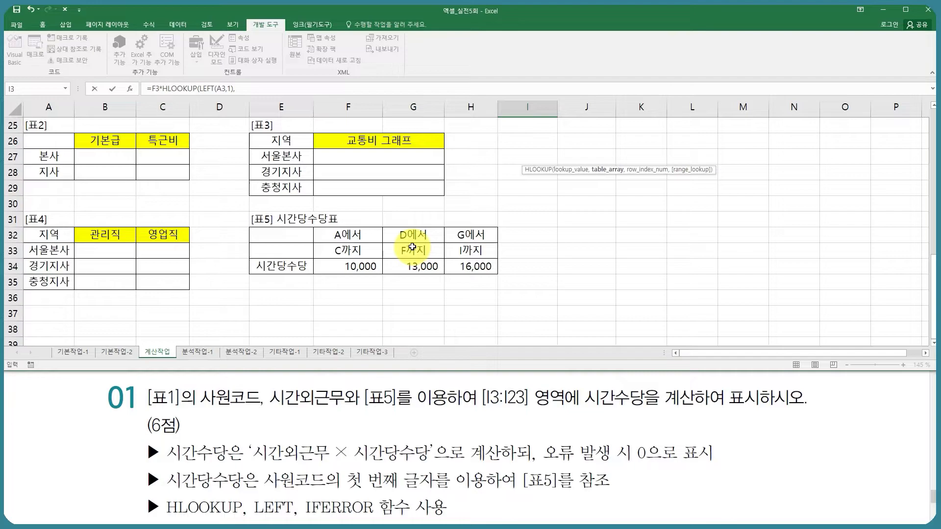
{"action": "left_click_drag", "start_coordinate": [372, 236], "coordinate": [463, 270]}
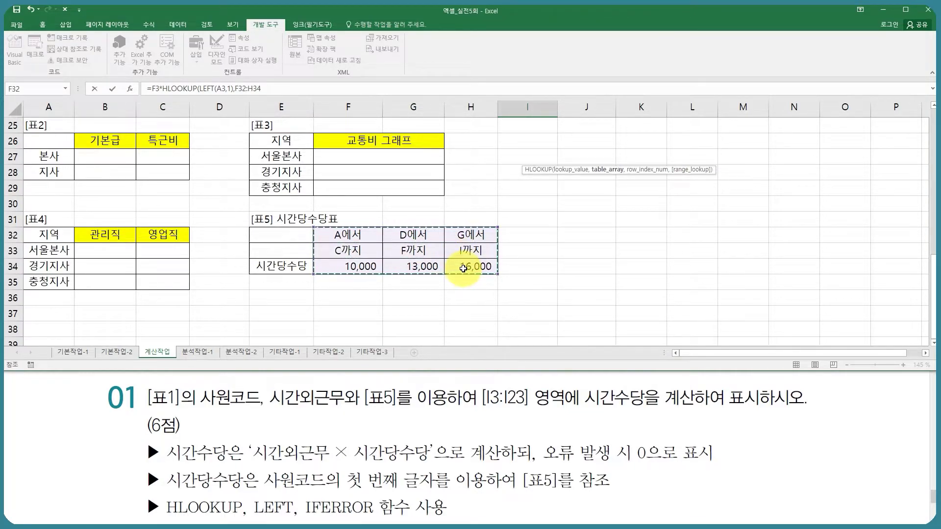
{"action": "key", "text": "F4"}
{"action": "type", "text": ","}
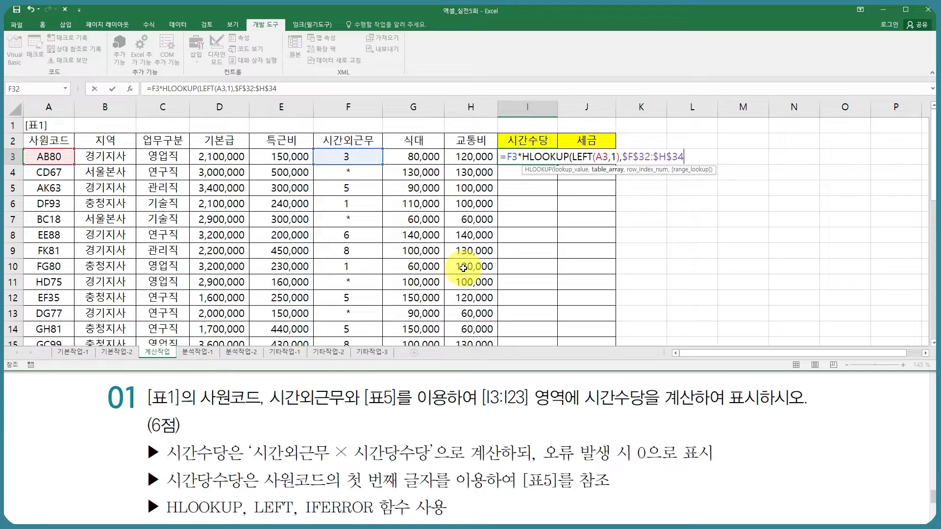
{"action": "scroll", "coordinate": [463, 269], "scroll_direction": "down", "scroll_amount": 8}
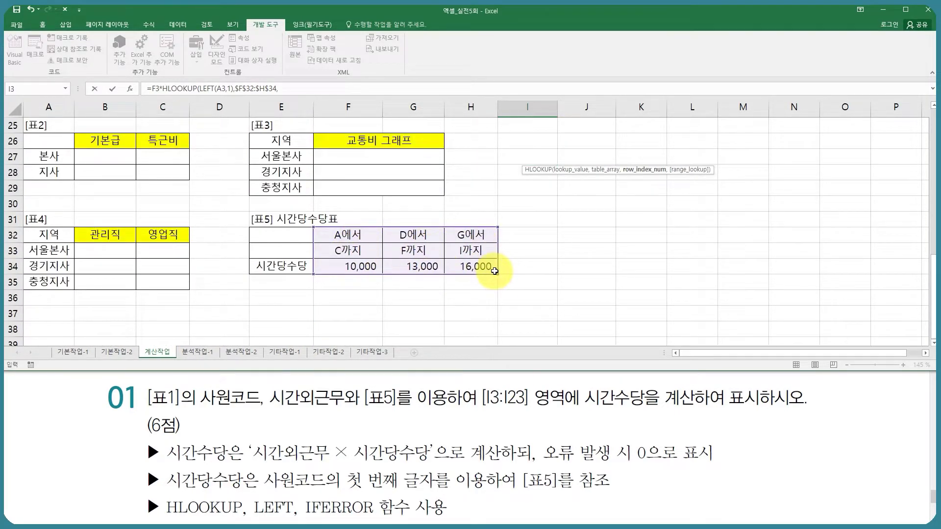
{"action": "scroll", "coordinate": [495, 271], "scroll_direction": "up", "scroll_amount": 8}
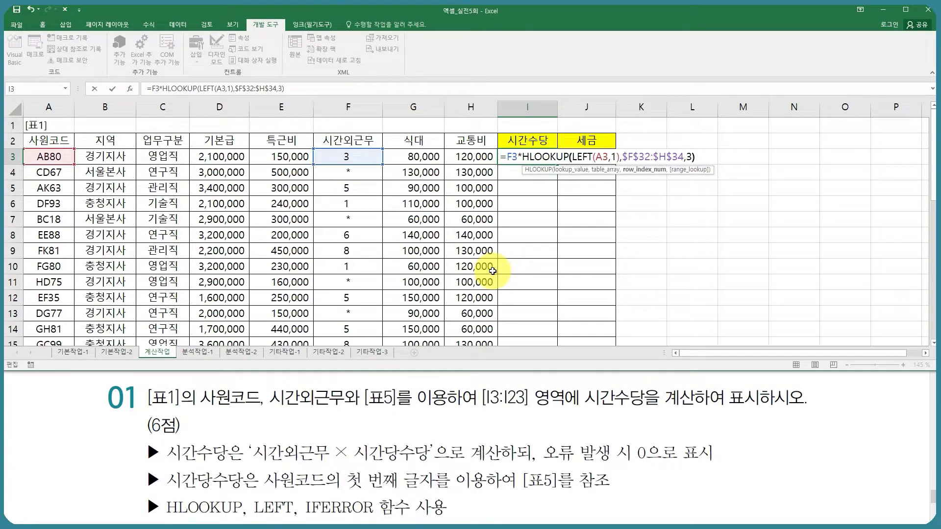
- Confirm the formula in I3, fill it down the 시간수당 column, and check the 시간외근무 entry in F4
{"action": "key", "text": "ctrl+Return"}
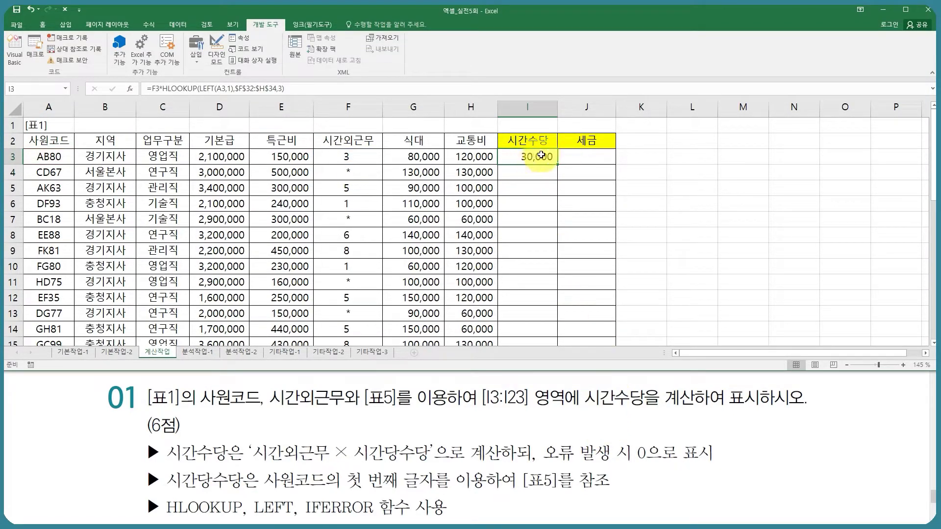
{"action": "double_click", "coordinate": [557, 165]}
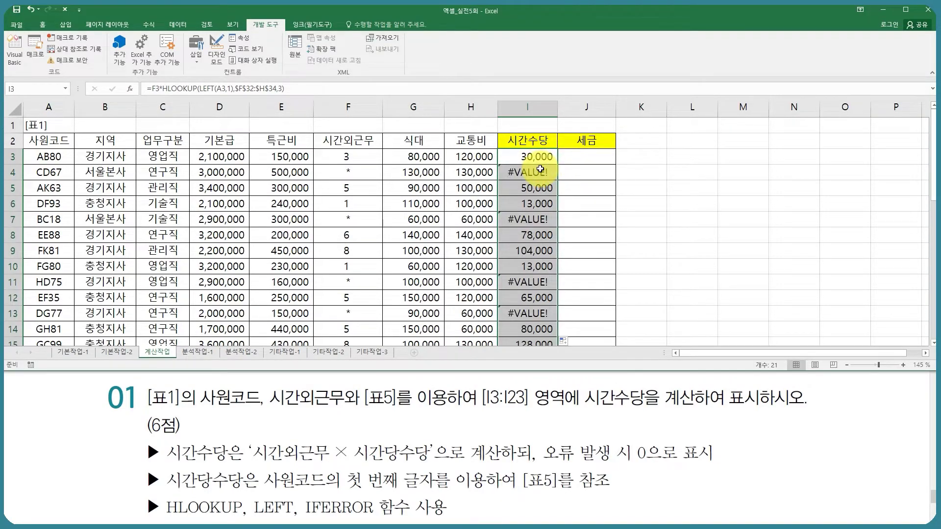
{"action": "left_click", "coordinate": [539, 157]}
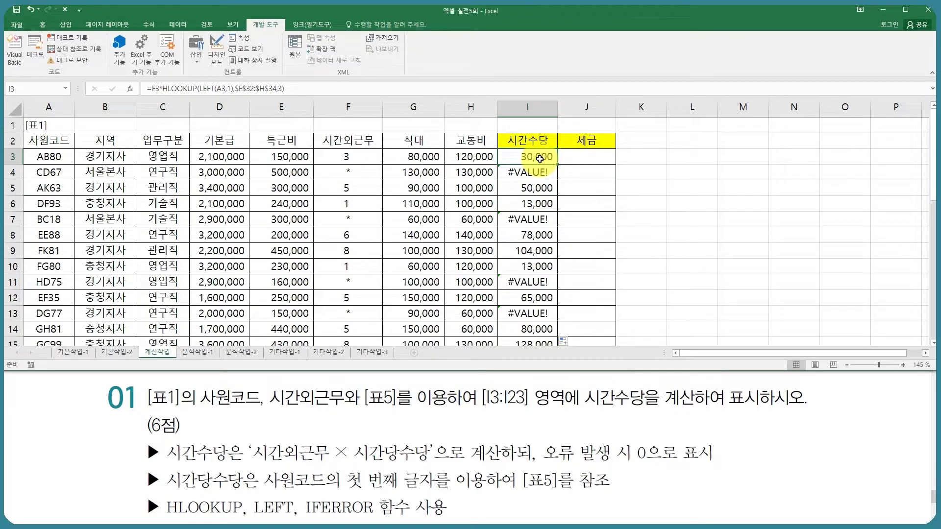
{"action": "left_click", "coordinate": [350, 172]}
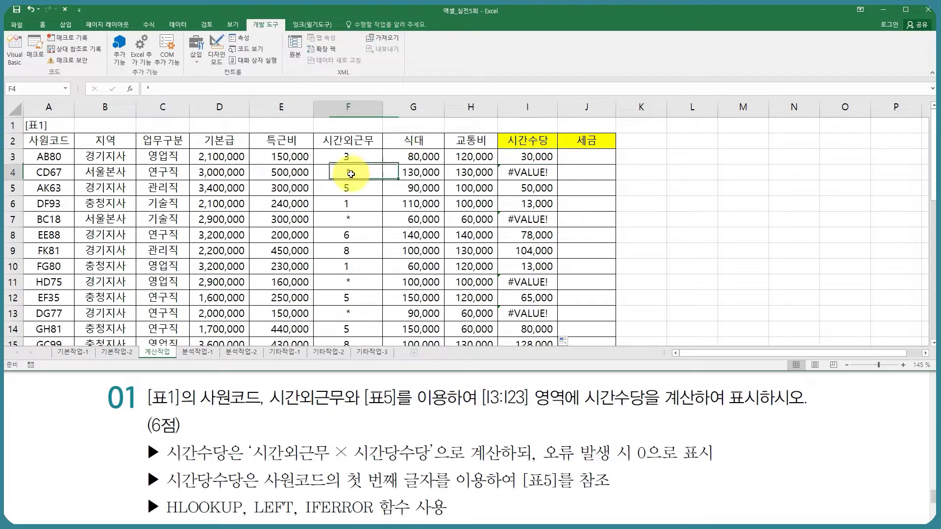
- Wrap the 시간수당 formula in I3 with IFERROR, using 0 as the value for errors
{"action": "left_click", "coordinate": [539, 156]}
{"action": "left_click", "coordinate": [529, 173]}
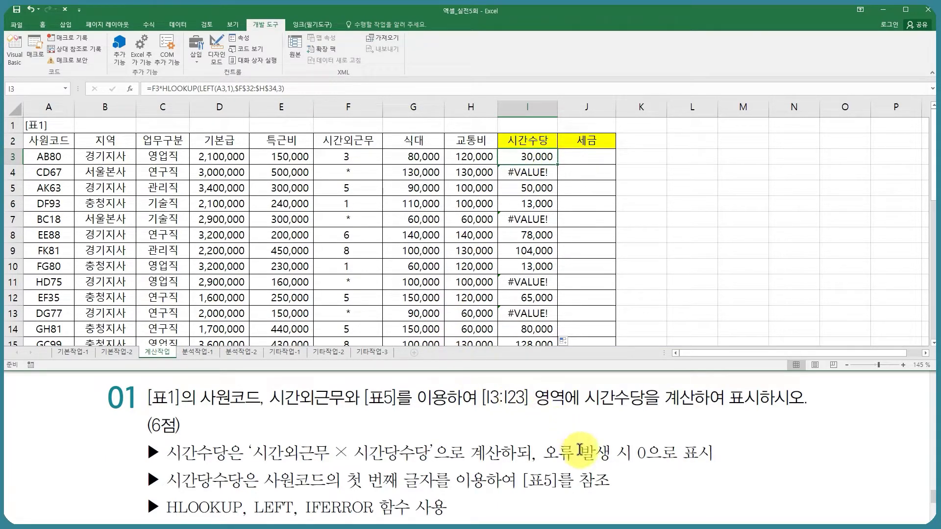
{"action": "double_click", "coordinate": [509, 156]}
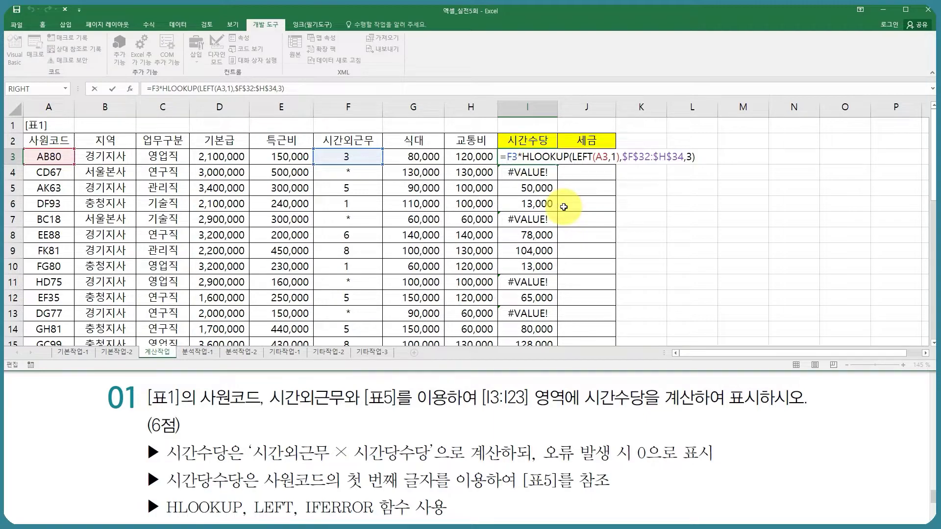
{"action": "type", "text": "IFERROR("}
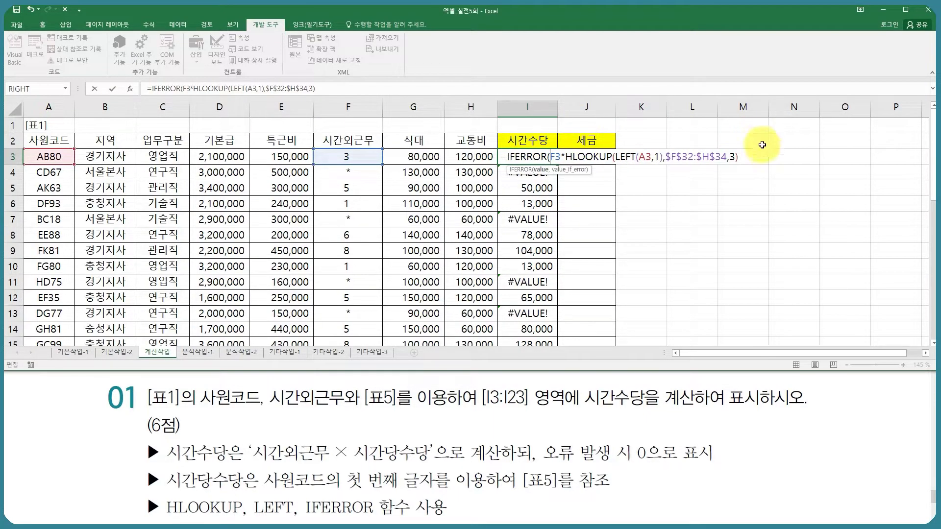
{"action": "type", "text": ","}
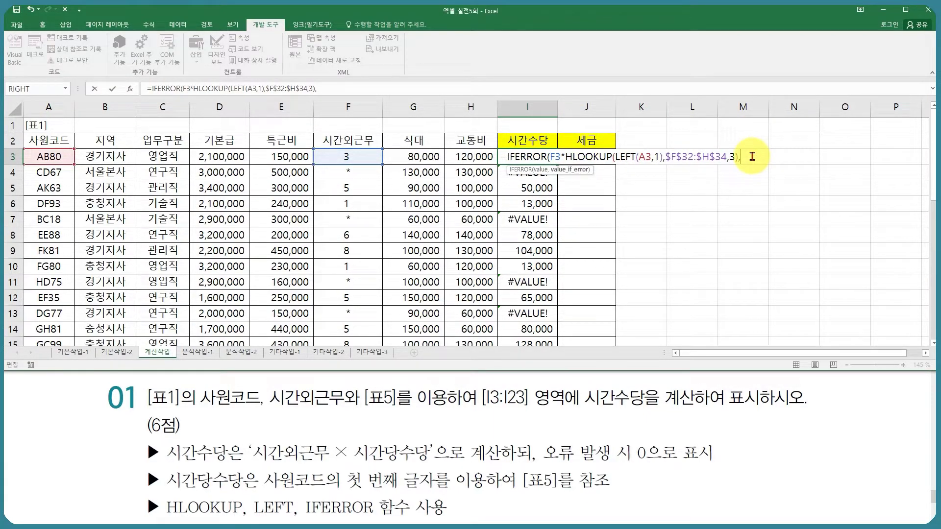
{"action": "type", "text": "0)"}
{"action": "key", "text": "Return"}
- Fill the IFERROR formula from I3 down the 시간수당 column and recheck the first cells
{"action": "left_click", "coordinate": [542, 157]}
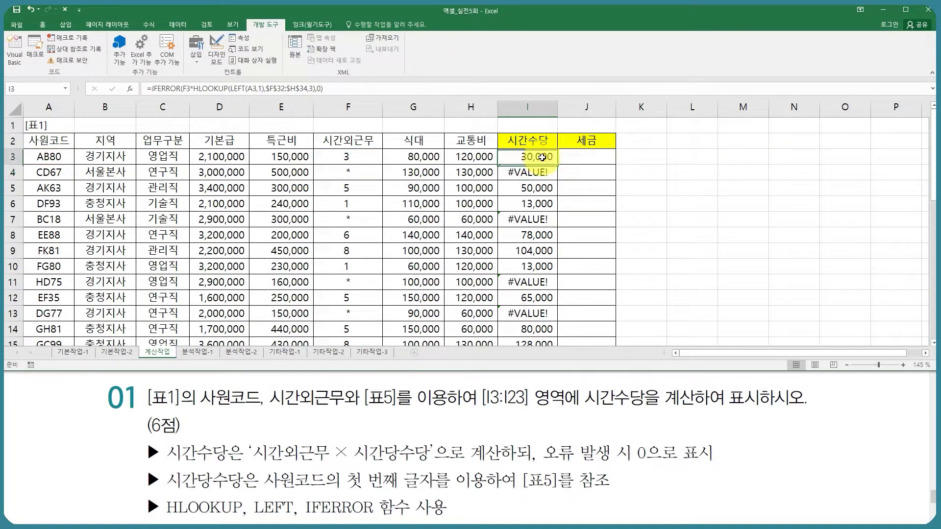
{"action": "double_click", "coordinate": [556, 165]}
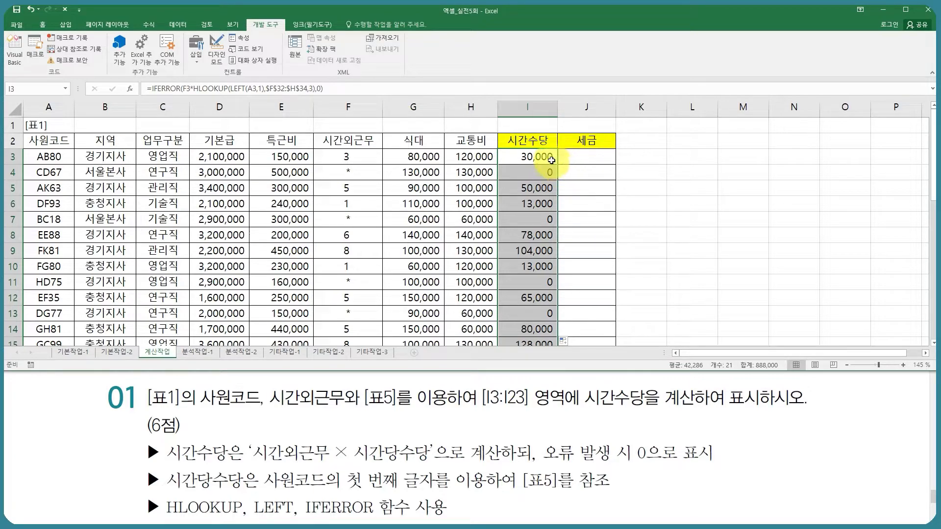
{"action": "left_click", "coordinate": [552, 160]}
{"action": "left_click", "coordinate": [549, 172]}
{"action": "left_click", "coordinate": [541, 157]}
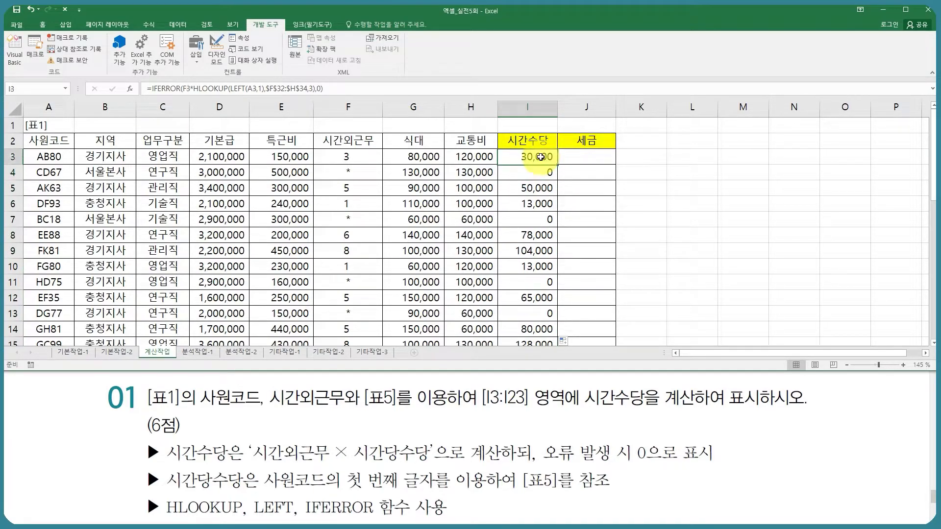
- Check the number format of the 시간수당 results in I3 and I4 and save the workbook
{"action": "left_click", "coordinate": [43, 26]}
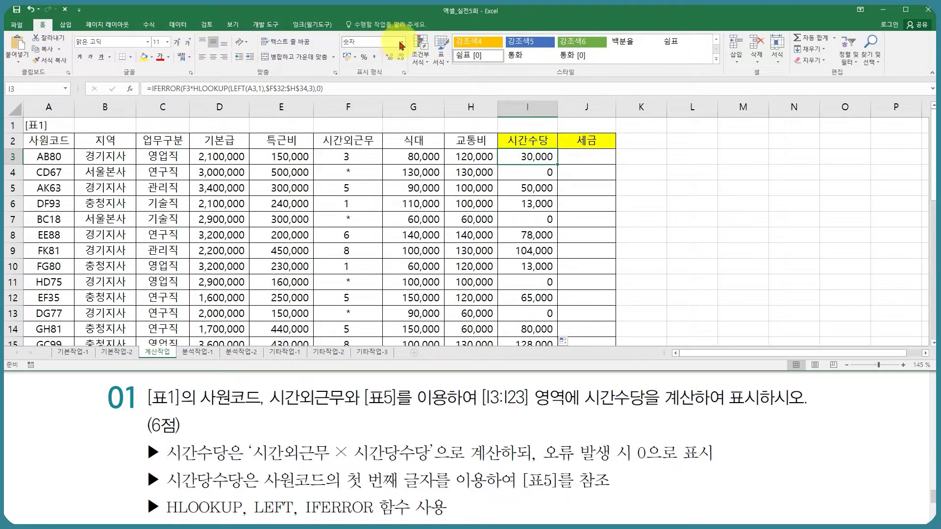
{"action": "left_click", "coordinate": [551, 174]}
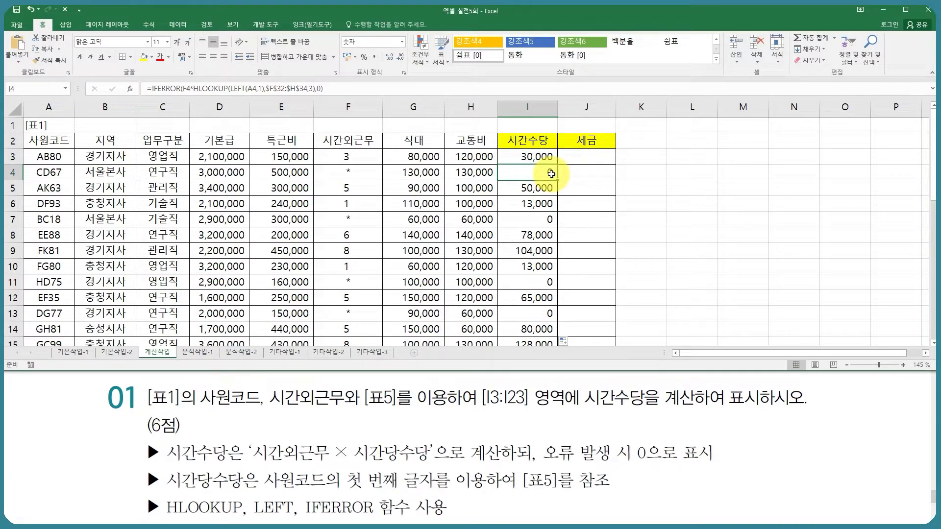
{"action": "left_click", "coordinate": [550, 157]}
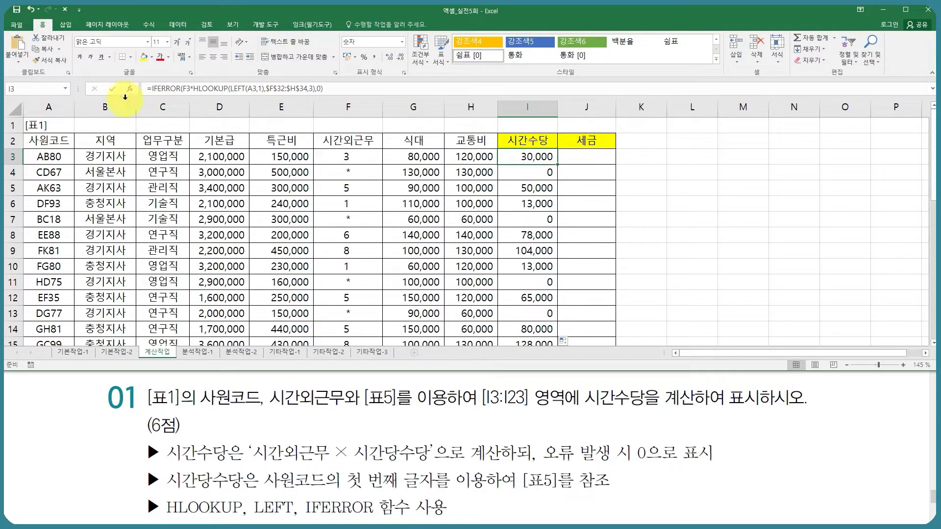
{"action": "left_click", "coordinate": [16, 9]}
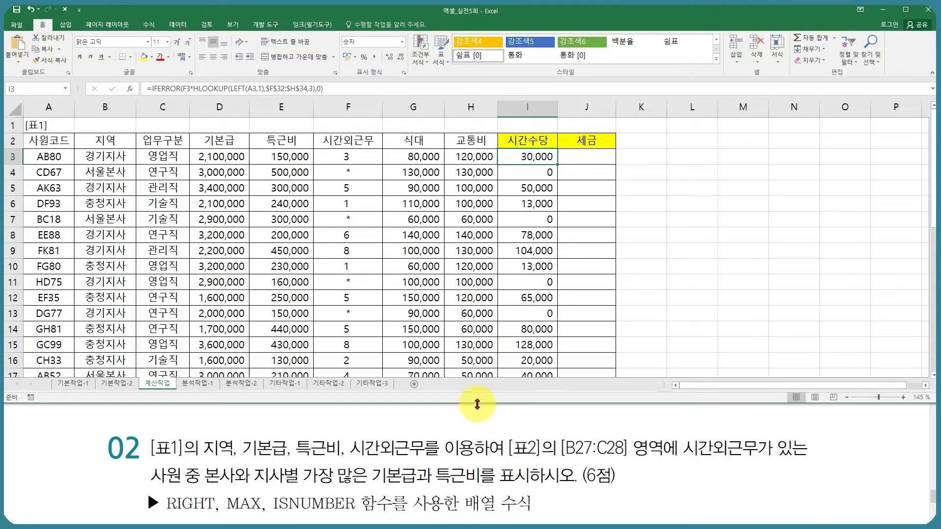
- Review the 지역, 기본급, 특근비 and 시간외근무 columns of [표1] that the second question uses
{"action": "left_click", "coordinate": [105, 157]}
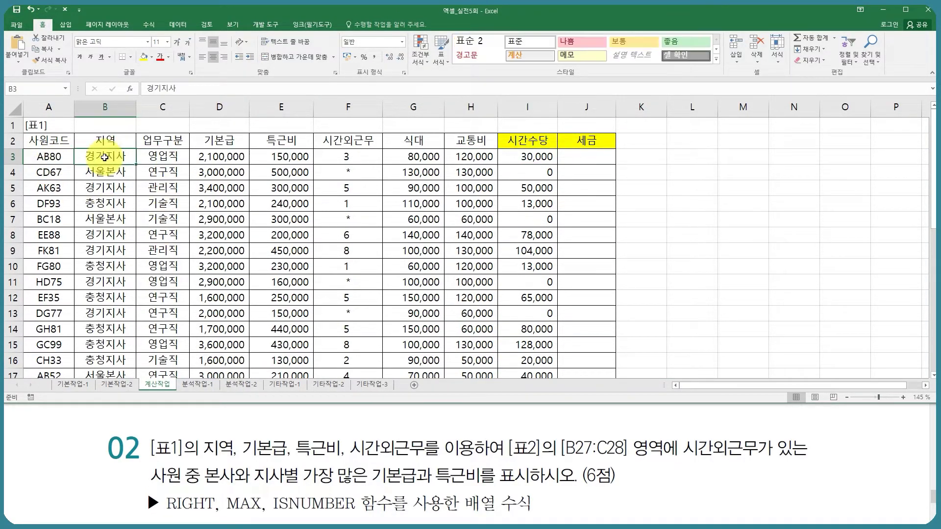
{"action": "left_click_drag", "start_coordinate": [105, 156], "coordinate": [107, 315]}
{"action": "left_click_drag", "start_coordinate": [218, 157], "coordinate": [221, 298]}
{"action": "left_click_drag", "start_coordinate": [288, 150], "coordinate": [290, 299]}
{"action": "left_click_drag", "start_coordinate": [349, 156], "coordinate": [352, 272]}
{"action": "scroll", "coordinate": [348, 273], "scroll_direction": "down", "scroll_amount": 8}
{"action": "scroll", "coordinate": [184, 242], "scroll_direction": "up", "scroll_amount": 4}
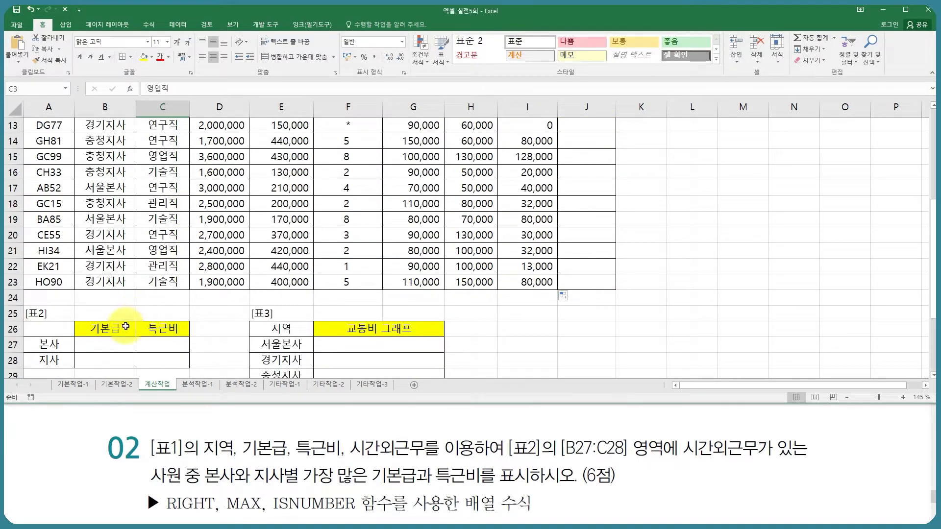
- Examine the 본사 cells for 기본급 and 특근비 in [표2] and the 시간외근무 entry in F4
{"action": "left_click", "coordinate": [114, 350]}
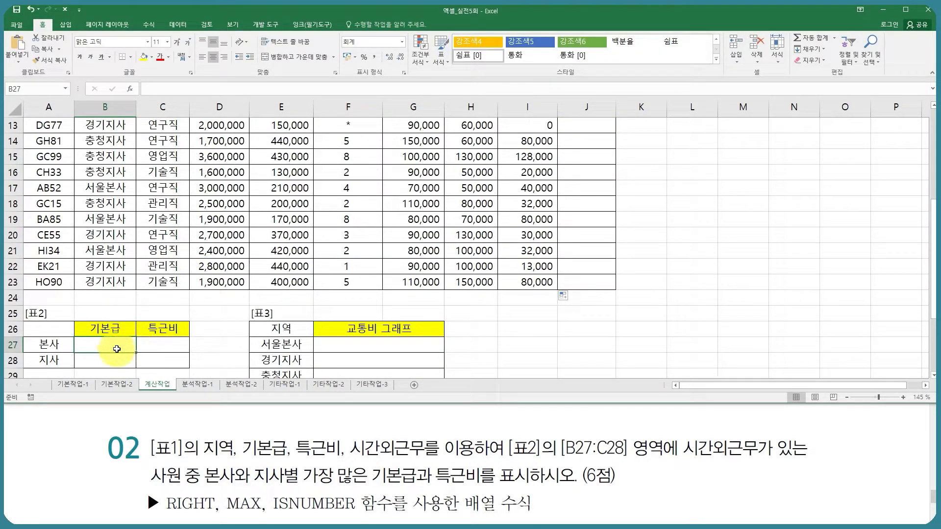
{"action": "left_click", "coordinate": [106, 332]}
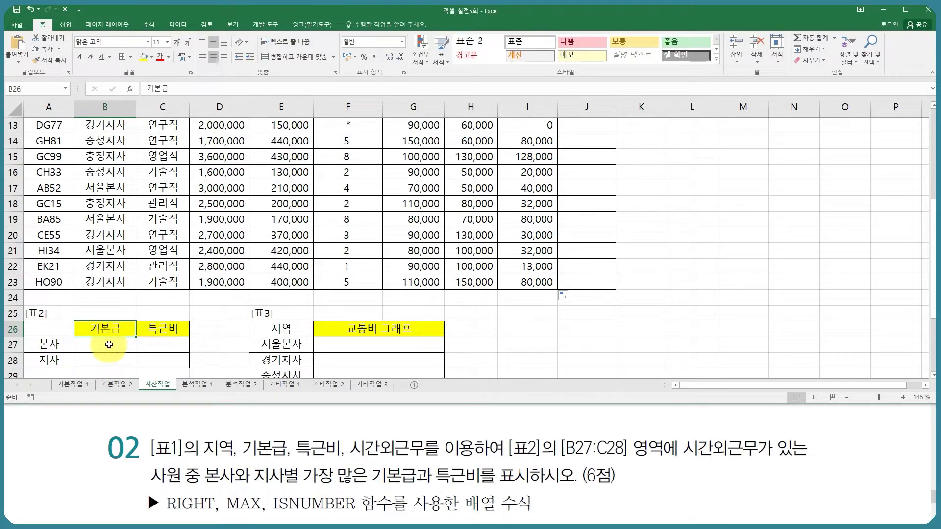
{"action": "left_click", "coordinate": [109, 344]}
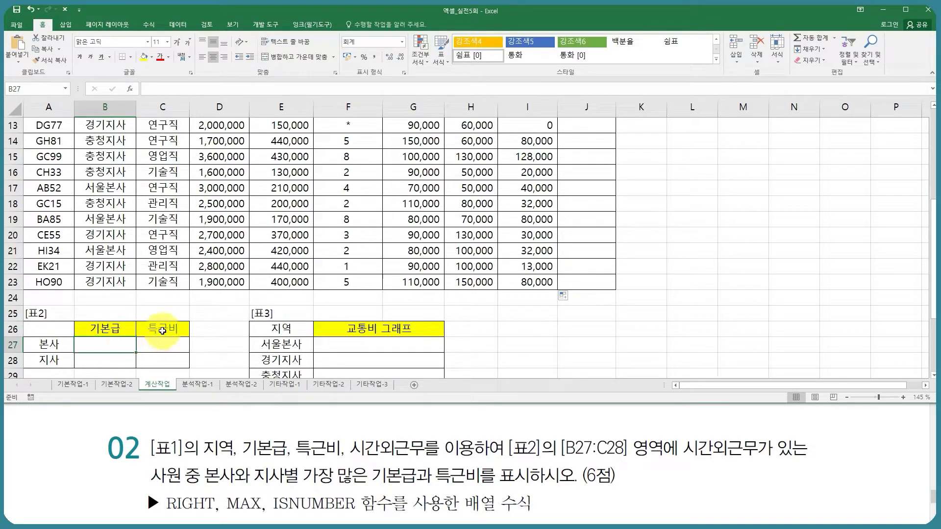
{"action": "left_click", "coordinate": [166, 346]}
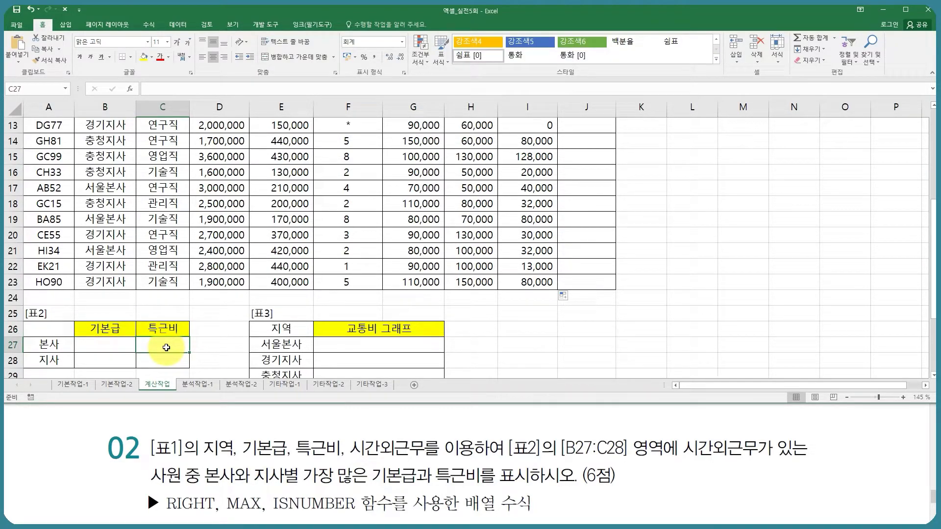
{"action": "left_click", "coordinate": [116, 347]}
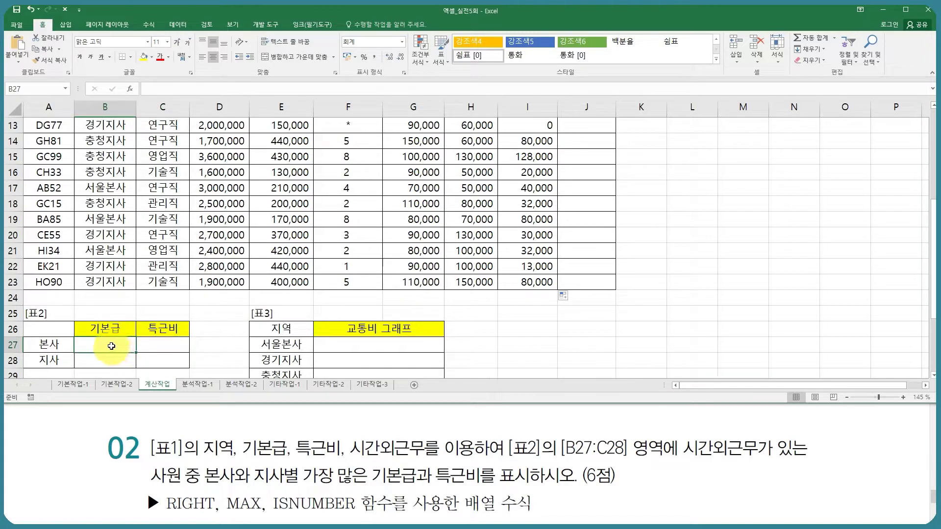
{"action": "left_click", "coordinate": [159, 345]}
{"action": "left_click", "coordinate": [103, 346]}
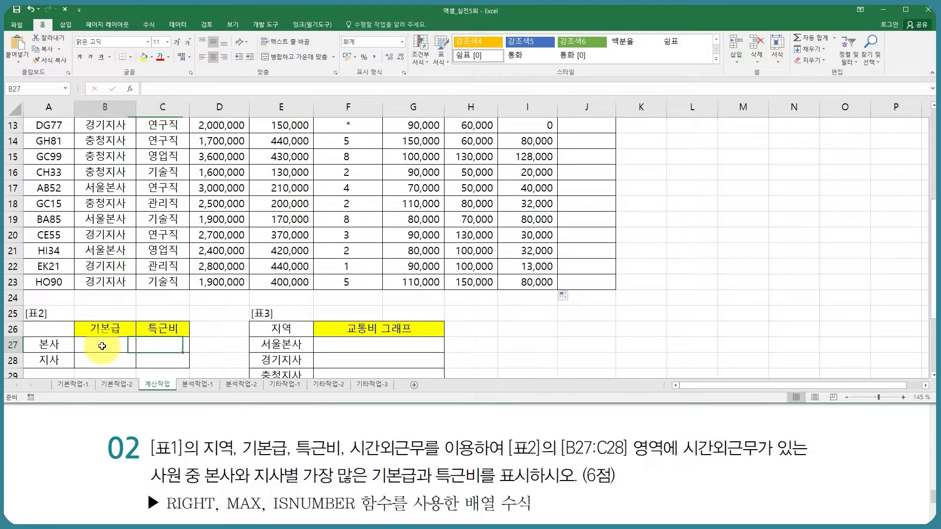
{"action": "scroll", "coordinate": [326, 340], "scroll_direction": "up", "scroll_amount": 4}
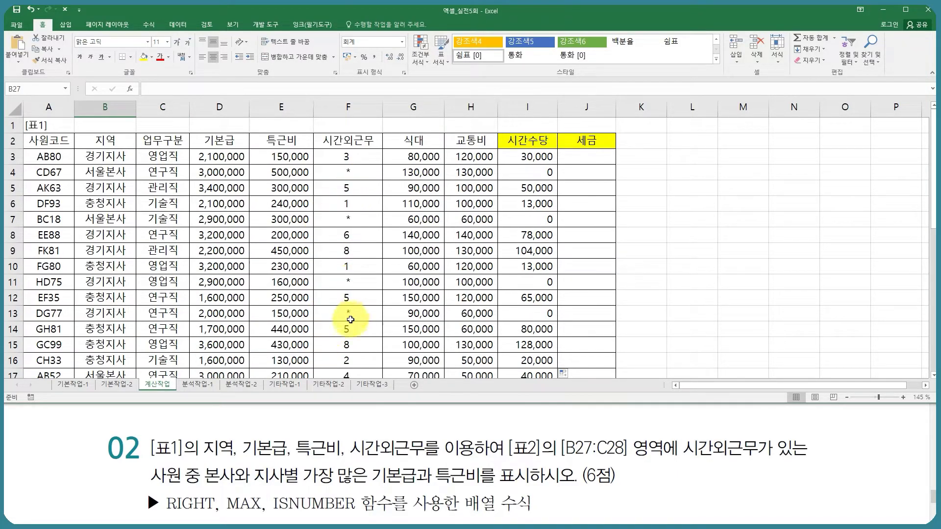
{"action": "left_click", "coordinate": [348, 172]}
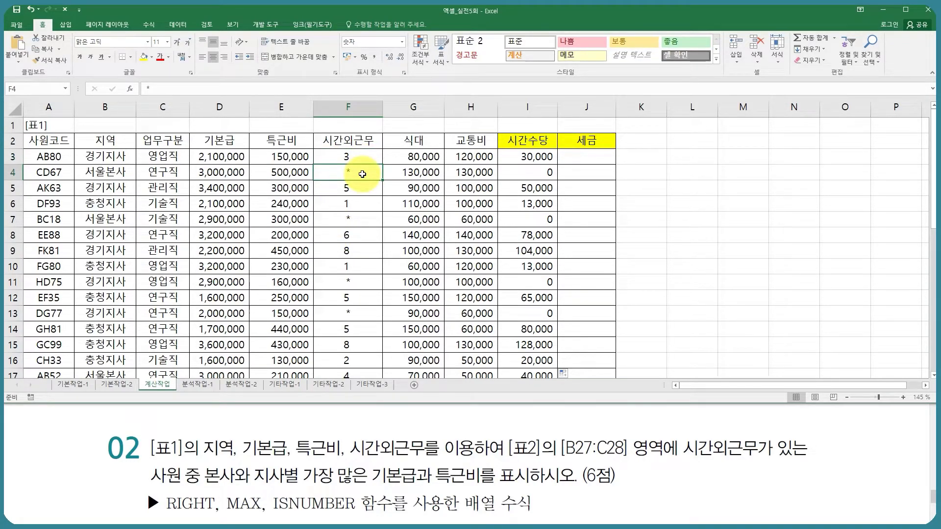
{"action": "scroll", "coordinate": [369, 220], "scroll_direction": "down", "scroll_amount": 6}
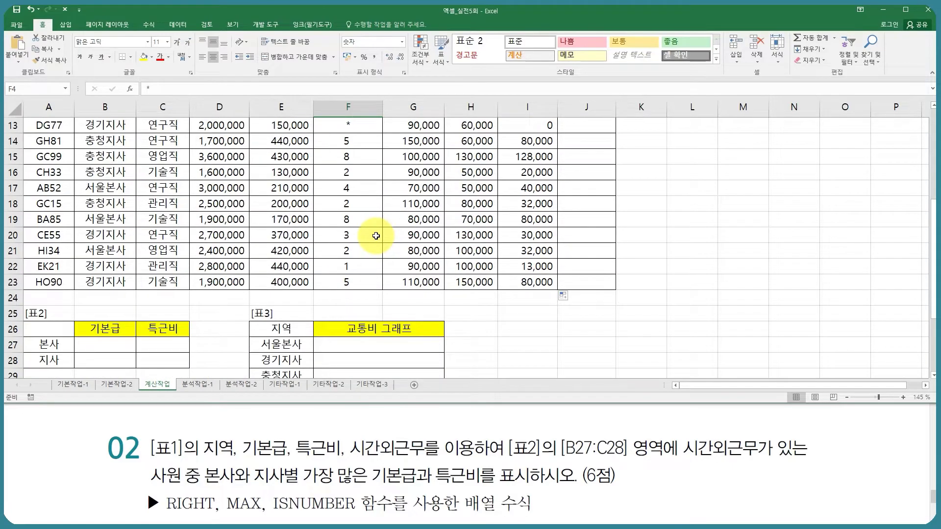
- Begin the 본사 기본급 formula in B27 of [표2] with =MAX((, opening a bracket for the first condition
{"action": "left_click", "coordinate": [109, 251]}
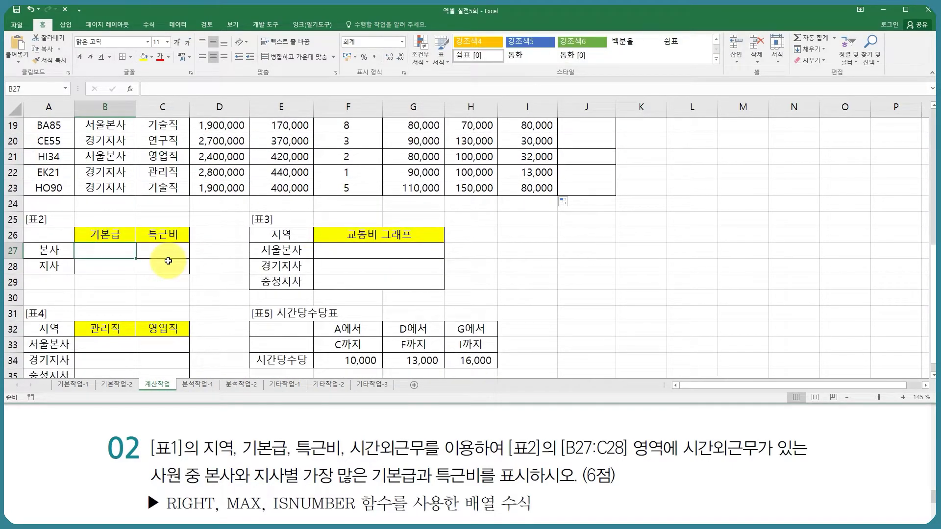
{"action": "type", "text": "=m"}
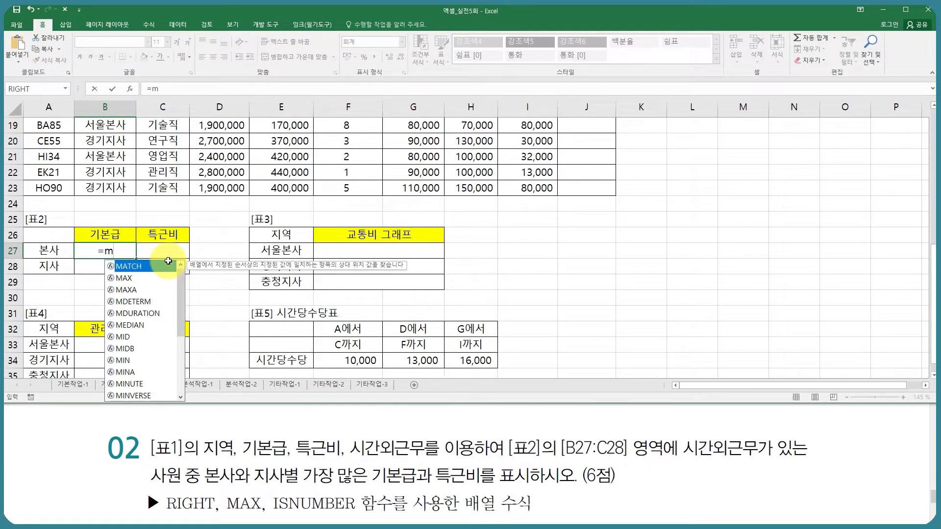
{"action": "key", "text": "Down"}
{"action": "key", "text": "Tab"}
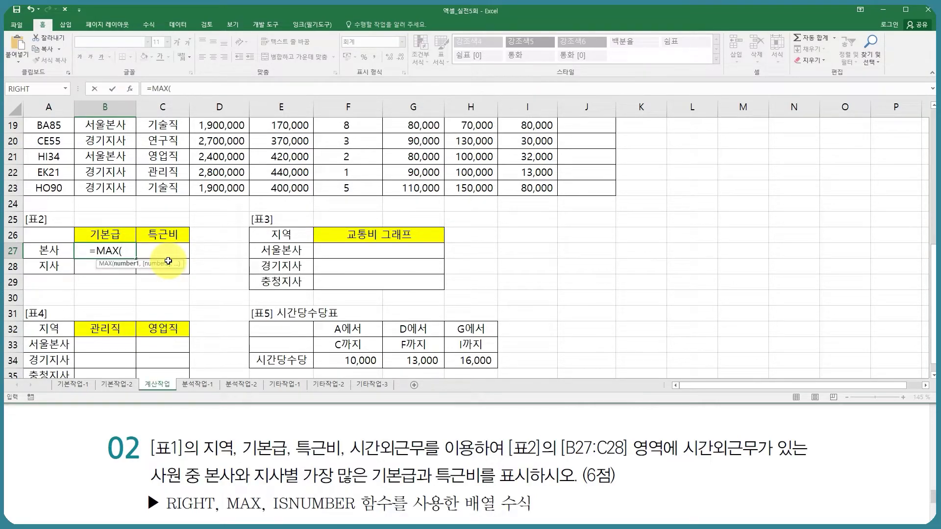
{"action": "type", "text": "("}
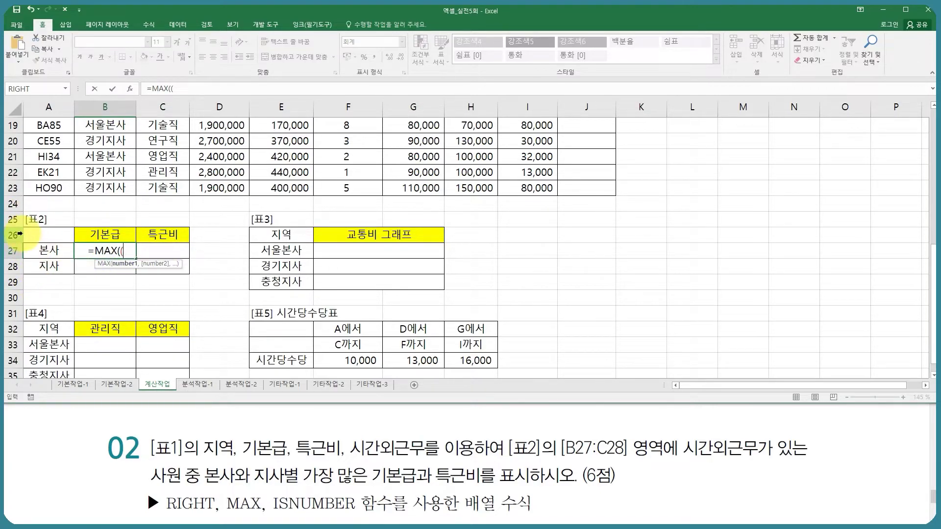
- Add RIGHT($B$3:$B$23,2)= to the MAX formula to test the last two characters of each 지역
{"action": "scroll", "coordinate": [49, 235], "scroll_direction": "up", "scroll_amount": 6}
{"action": "scroll", "coordinate": [95, 294], "scroll_direction": "down", "scroll_amount": 2}
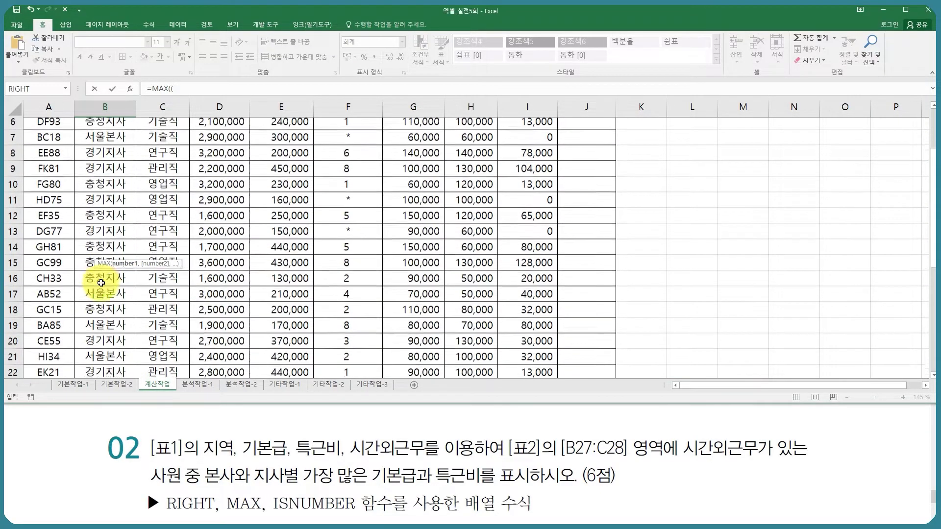
{"action": "scroll", "coordinate": [35, 354], "scroll_direction": "down", "scroll_amount": 2}
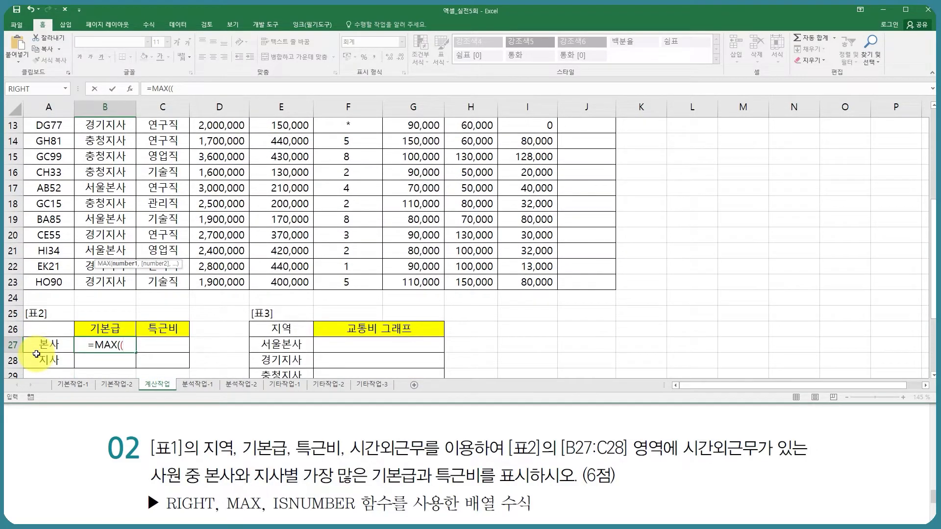
{"action": "scroll", "coordinate": [99, 265], "scroll_direction": "up", "scroll_amount": 4}
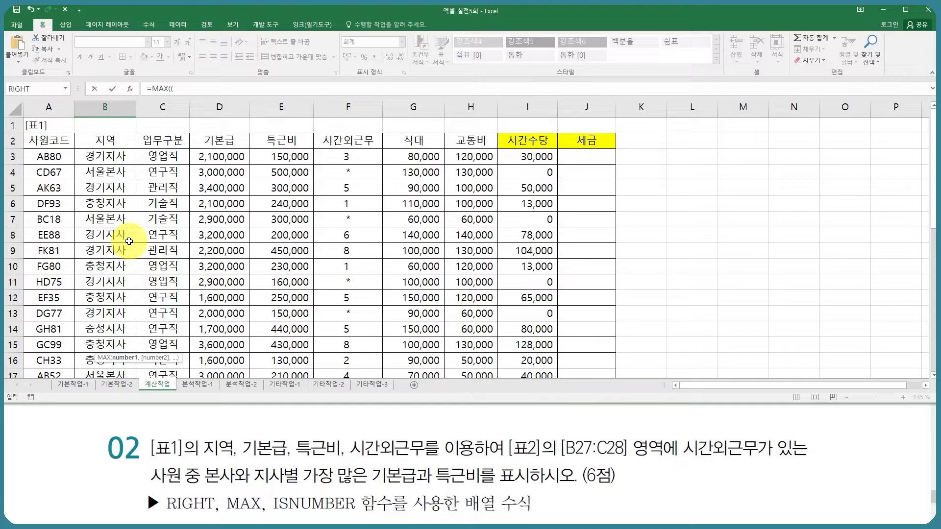
{"action": "type", "text": "RIGHT("}
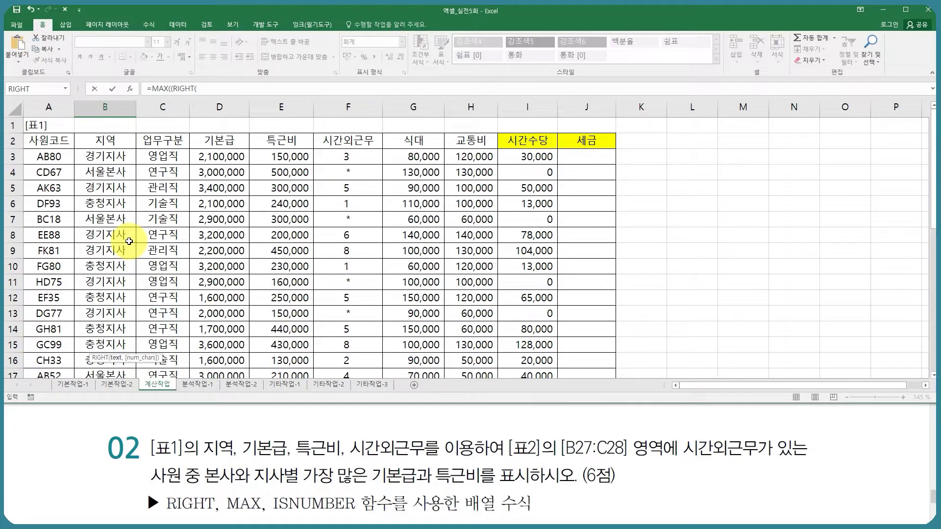
{"action": "left_click", "coordinate": [108, 157]}
{"action": "key", "text": "ctrl+shift+Down"}
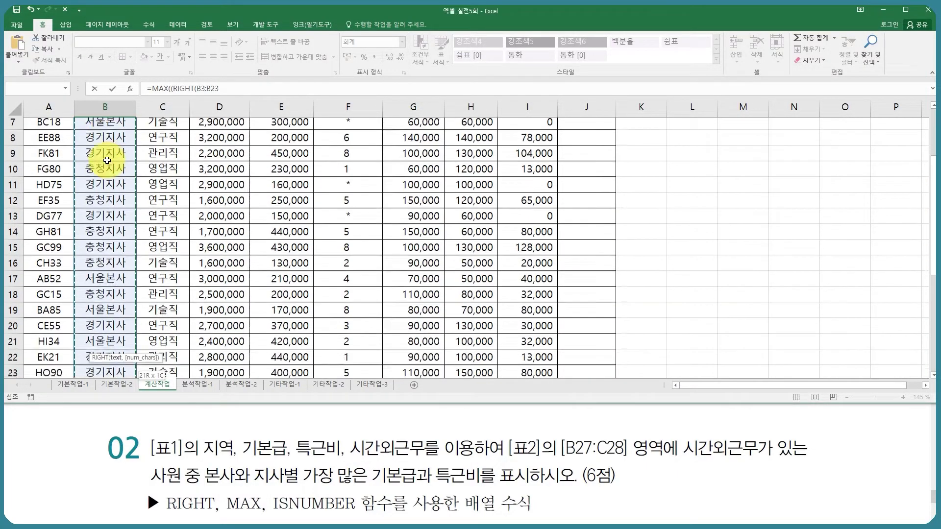
{"action": "key", "text": "F4"}
{"action": "type", "text": ","}
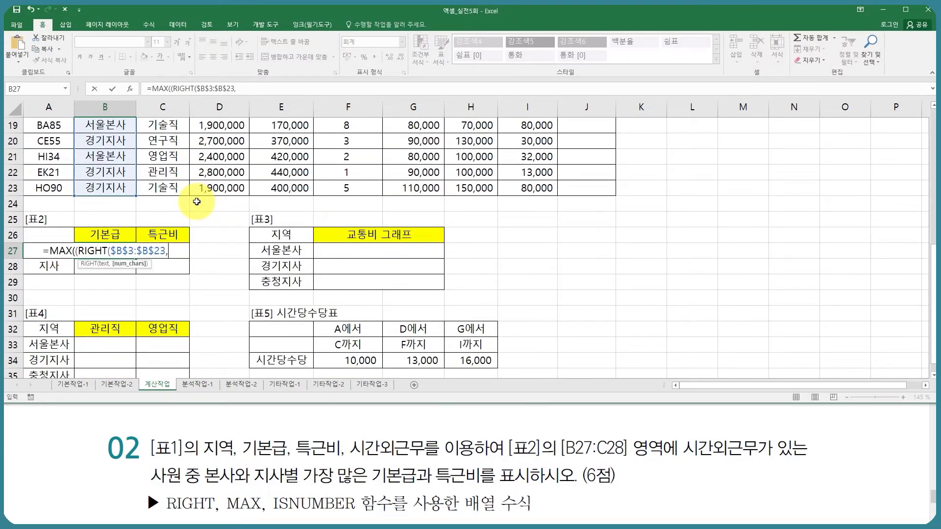
{"action": "type", "text": "2)="}
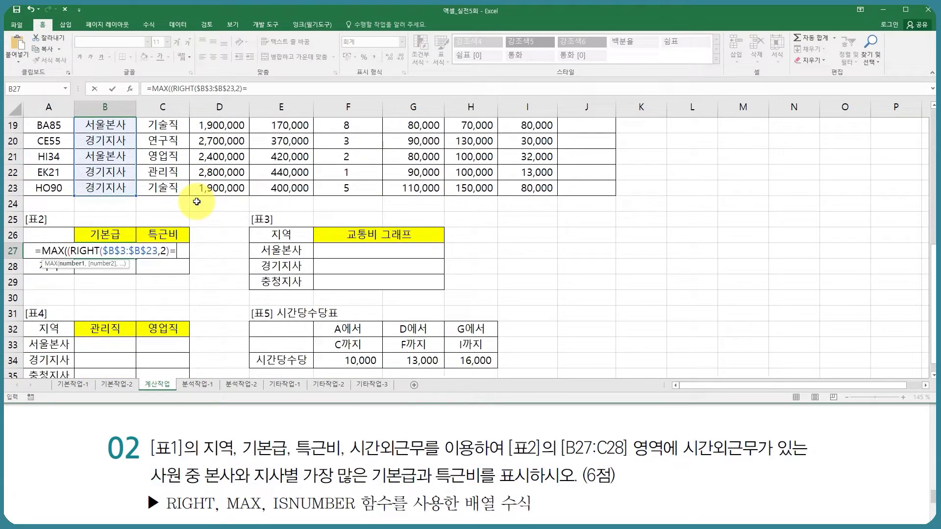
- Complete the comparison with the 본사 label as the column-locked reference $A27
{"action": "left_click", "coordinate": [37, 270]}
{"action": "key", "text": "Up"}
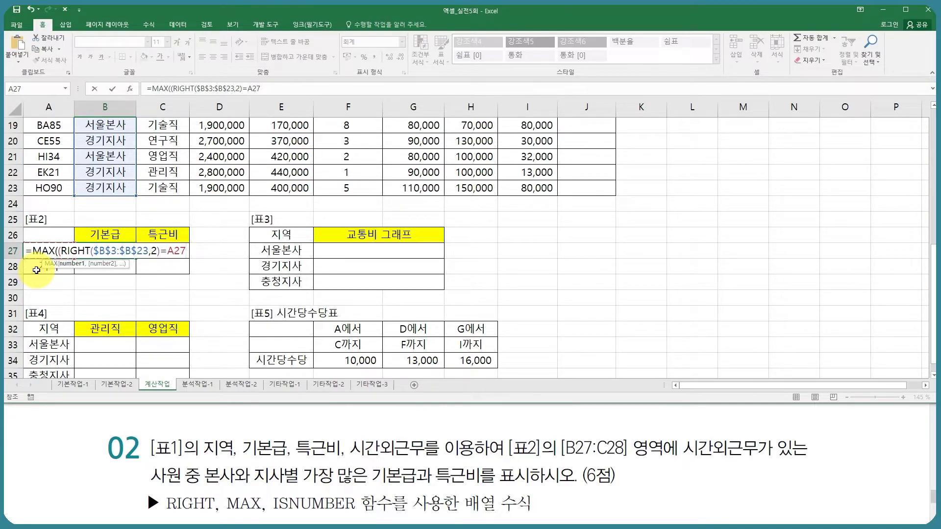
{"action": "key", "text": "F4"}
{"action": "key", "text": "F4"}
{"action": "key", "text": "F4"}
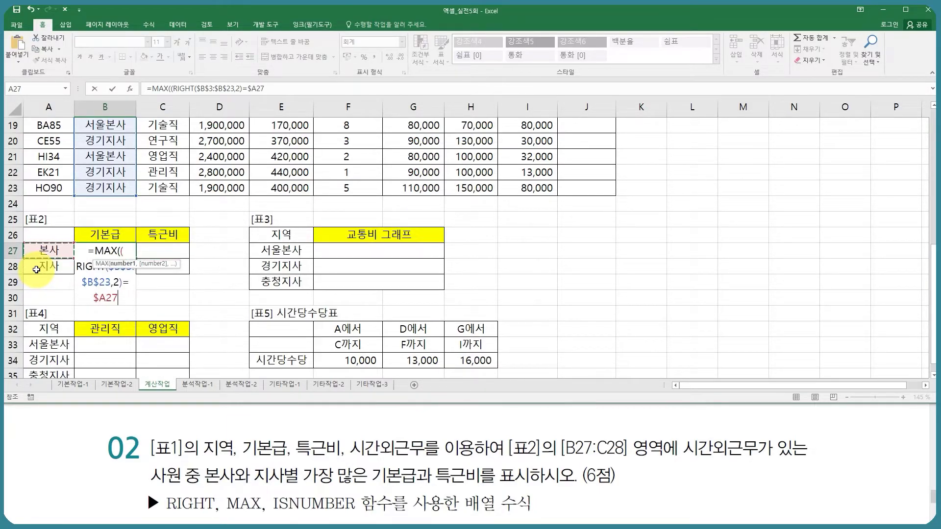
- Close the 지역 condition in B27's MAX formula and multiply it by ISNUMBER($F$3:$F$23) to test the 시간외근무 column
{"action": "type", "text": ")"}
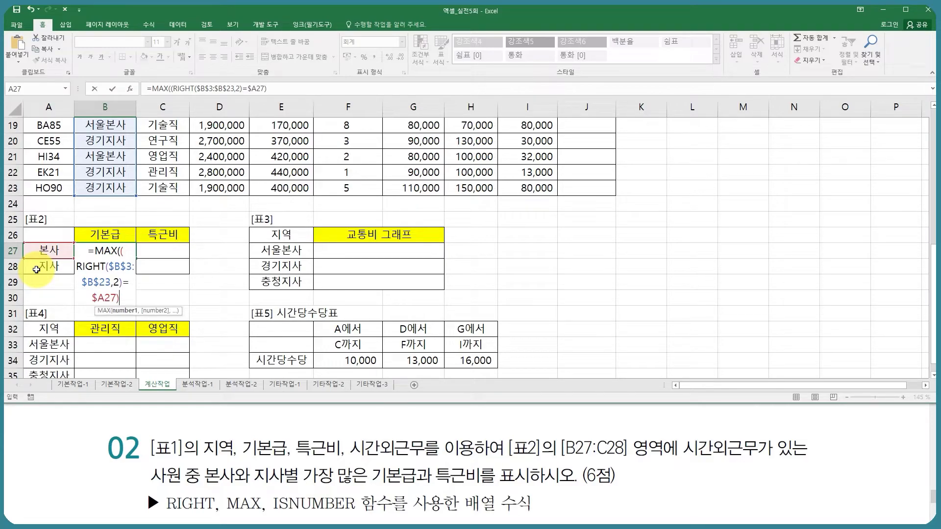
{"action": "type", "text": "*"}
{"action": "scroll", "coordinate": [246, 208], "scroll_direction": "up", "scroll_amount": 6}
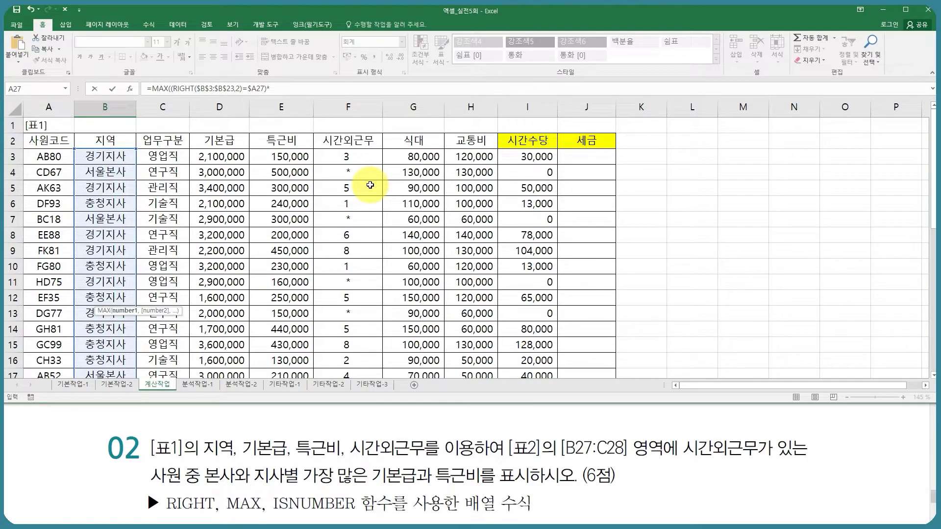
{"action": "type", "text": "isn"}
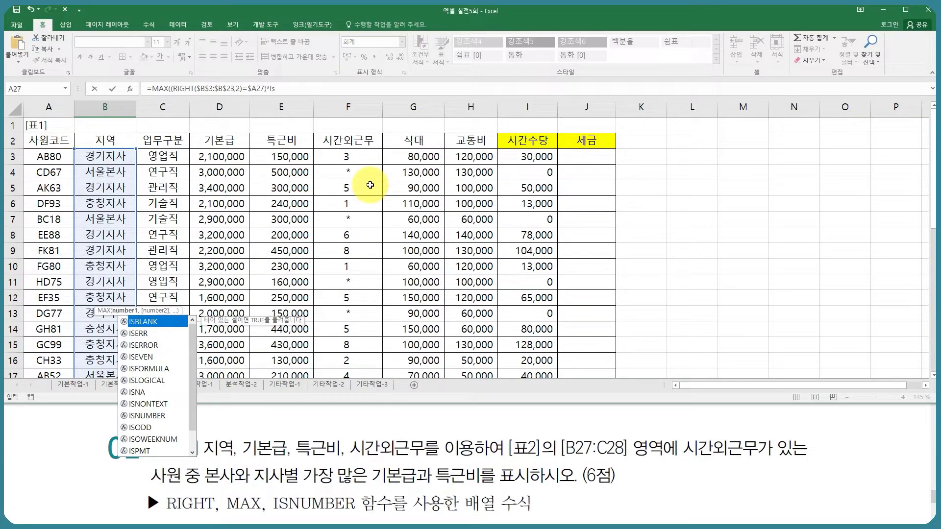
{"action": "key", "text": "Down"}
{"action": "key", "text": "Down"}
{"action": "key", "text": "Tab"}
{"action": "left_click", "coordinate": [371, 159]}
{"action": "key", "text": "ctrl+shift+Down"}
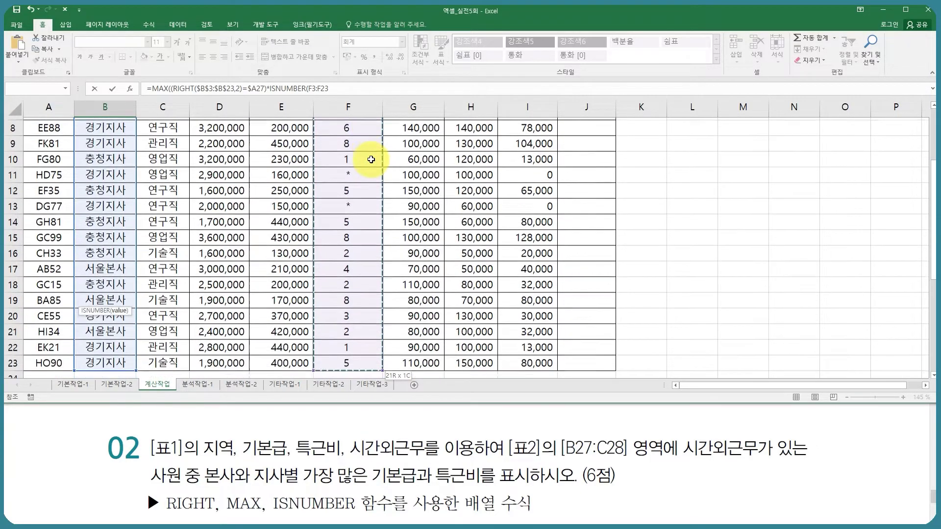
{"action": "key", "text": "F4"}
{"action": "type", "text": ")"}
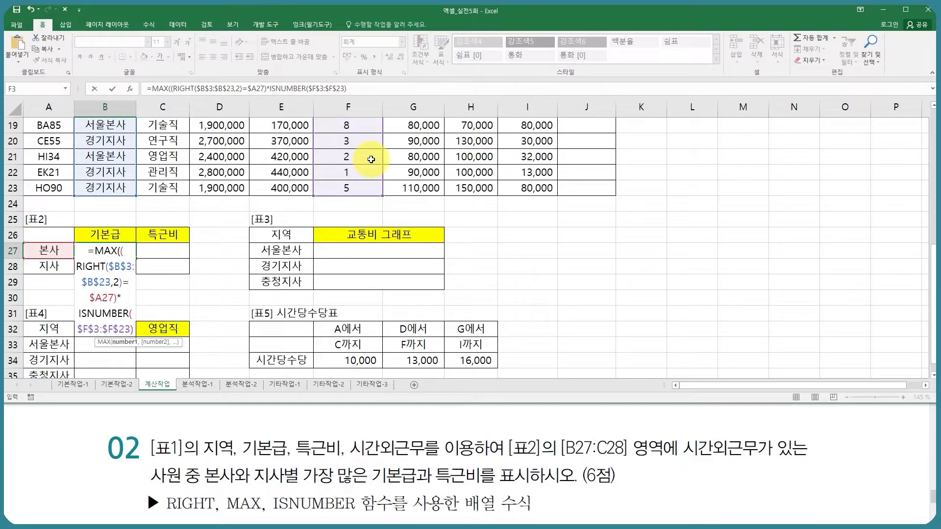
- Multiply the two conditions by the 기본급 range D3:D23 of [표1] as the values to maximise
{"action": "type", "text": ","}
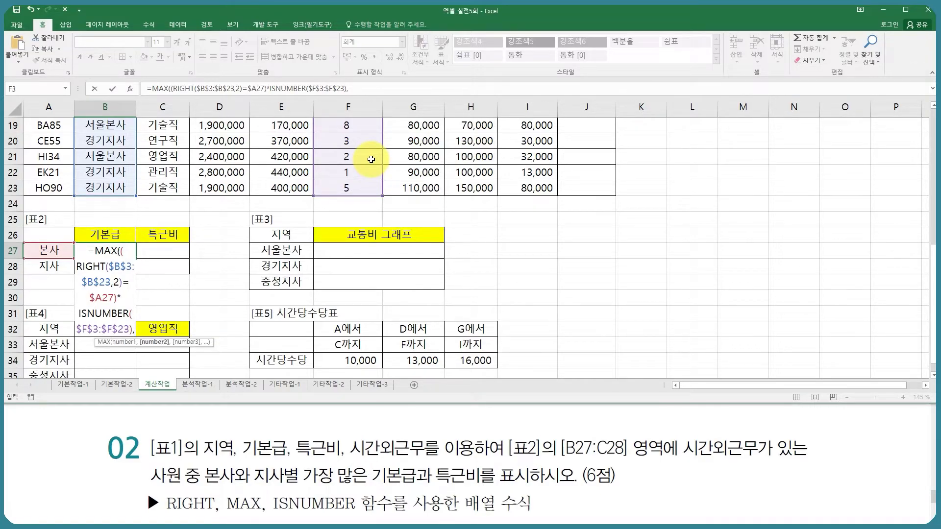
{"action": "key", "text": "BackSpace"}
{"action": "type", "text": "*"}
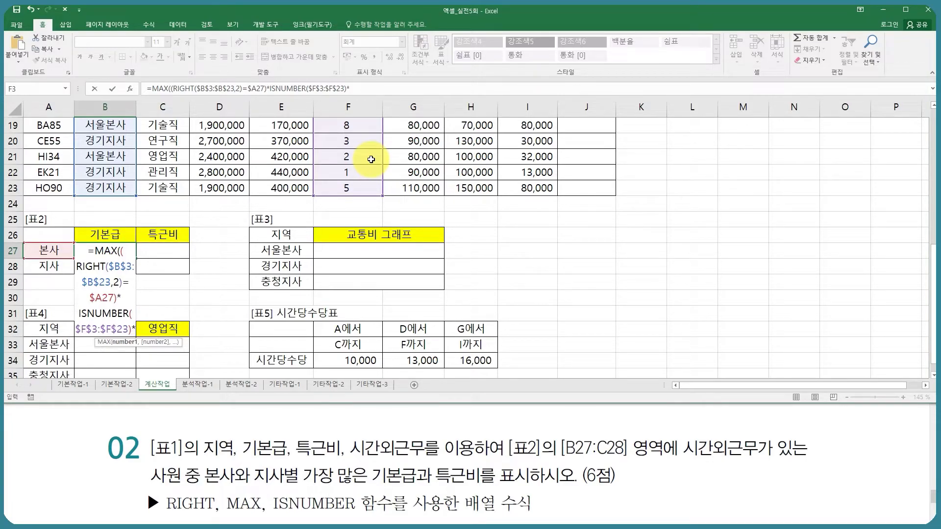
{"action": "scroll", "coordinate": [301, 268], "scroll_direction": "up", "scroll_amount": 6}
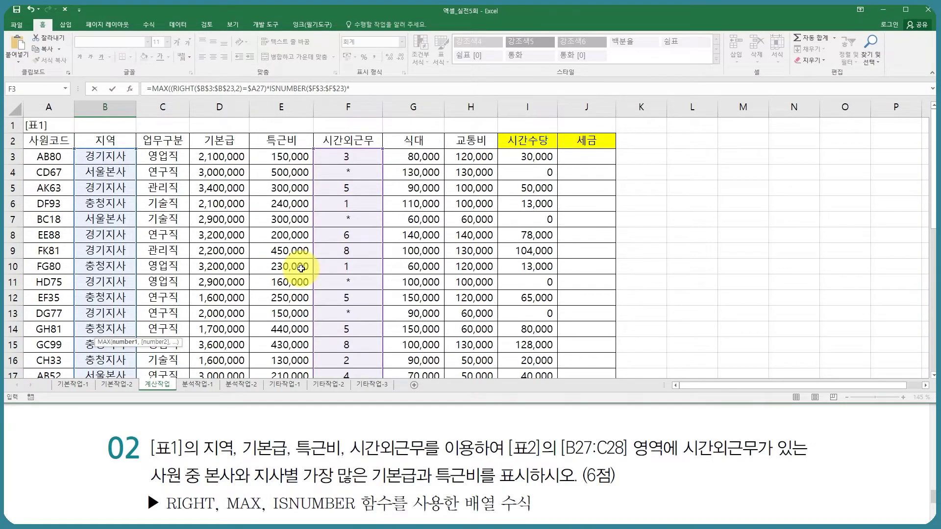
{"action": "left_click", "coordinate": [233, 161]}
{"action": "scroll", "coordinate": [234, 159], "scroll_direction": "down", "scroll_amount": 2}
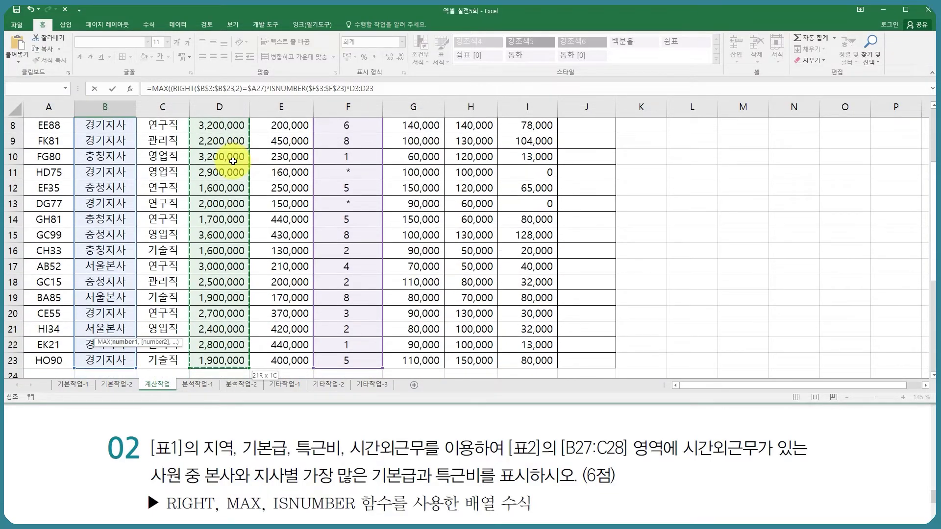
{"action": "key", "text": "ctrl+shift+Down"}
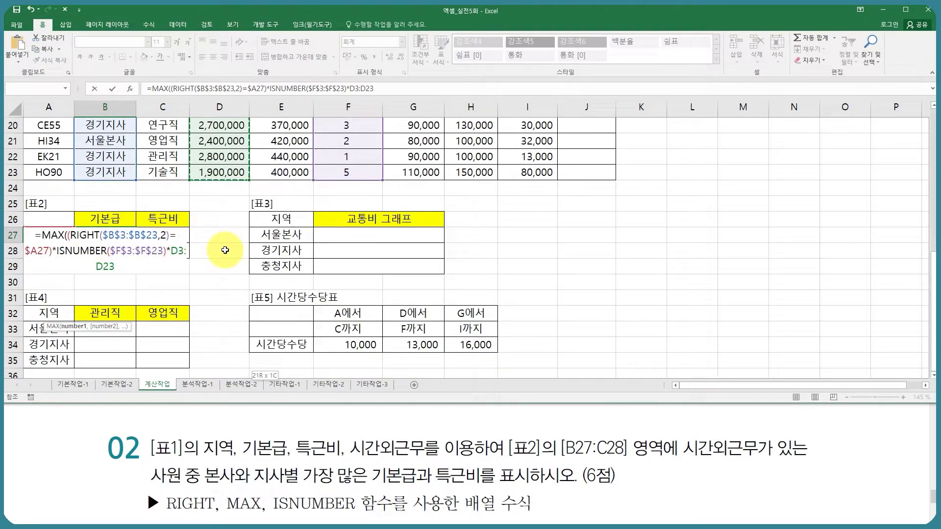
{"action": "scroll", "coordinate": [225, 250], "scroll_direction": "up", "scroll_amount": 6}
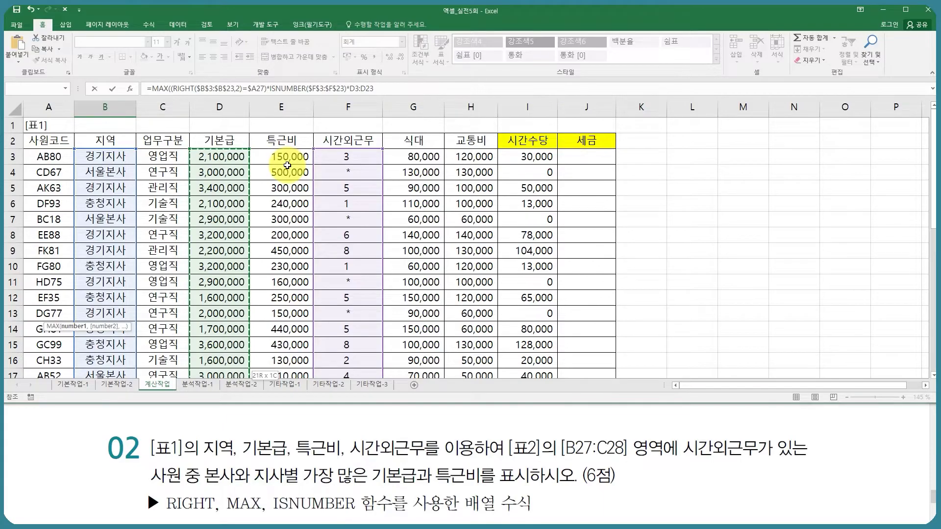
{"action": "scroll", "coordinate": [324, 250], "scroll_direction": "down", "scroll_amount": 6}
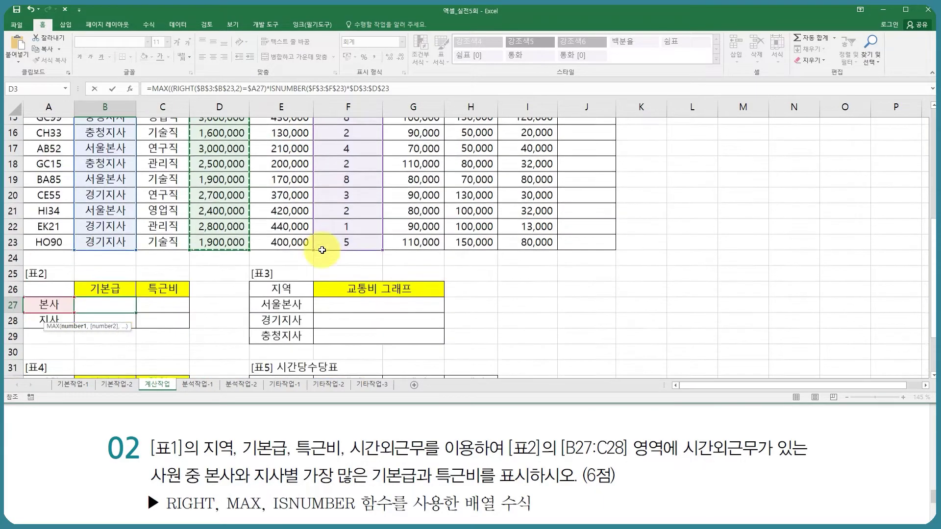
- Lock only the rows as D$3:D$23, enter B27 as an array formula, and fill it across B27:C28
{"action": "key", "text": "F4"}
{"action": "key", "text": "F4"}
{"action": "type", "text": ")"}
{"action": "key", "text": "ctrl+shift+Return"}
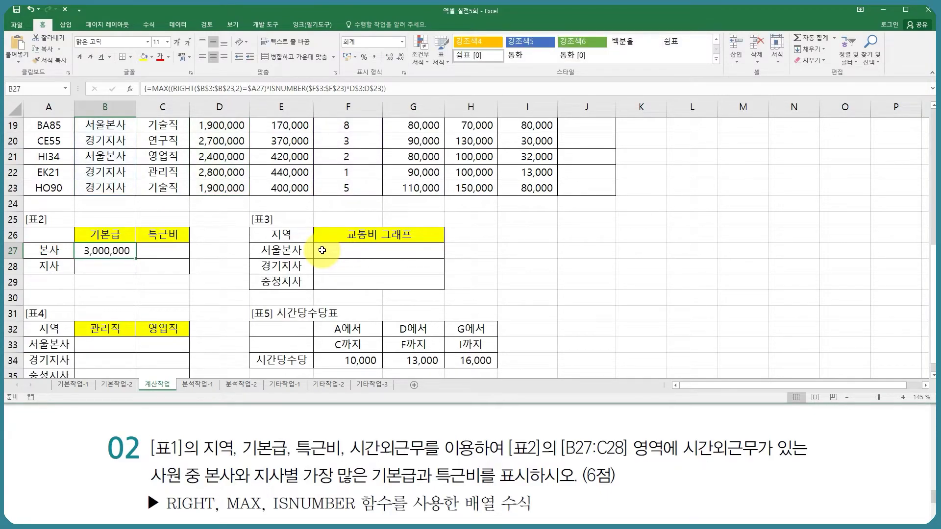
{"action": "left_click_drag", "start_coordinate": [136, 258], "coordinate": [188, 272]}
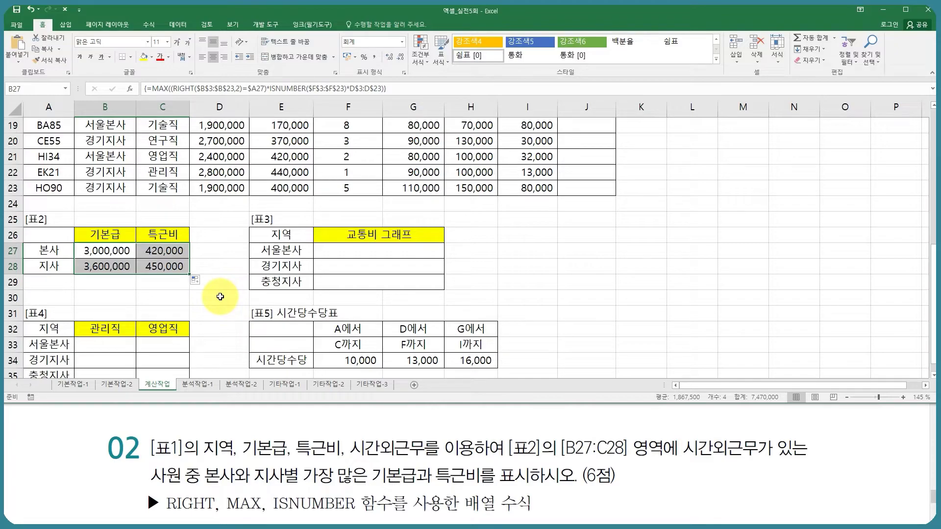
- Review the RIGHT condition, ISNUMBER condition and value range in B27's formula, and re-enter it as an array formula
{"action": "left_click", "coordinate": [115, 250]}
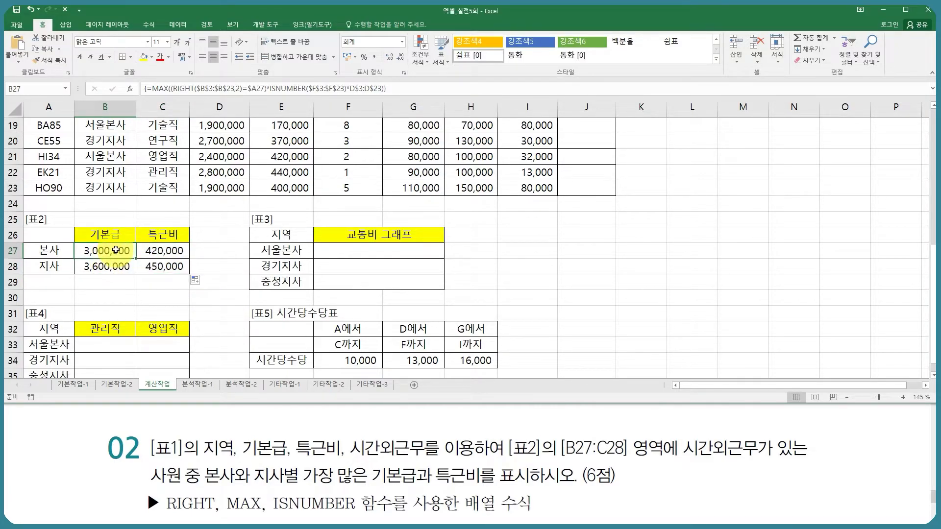
{"action": "double_click", "coordinate": [116, 250]}
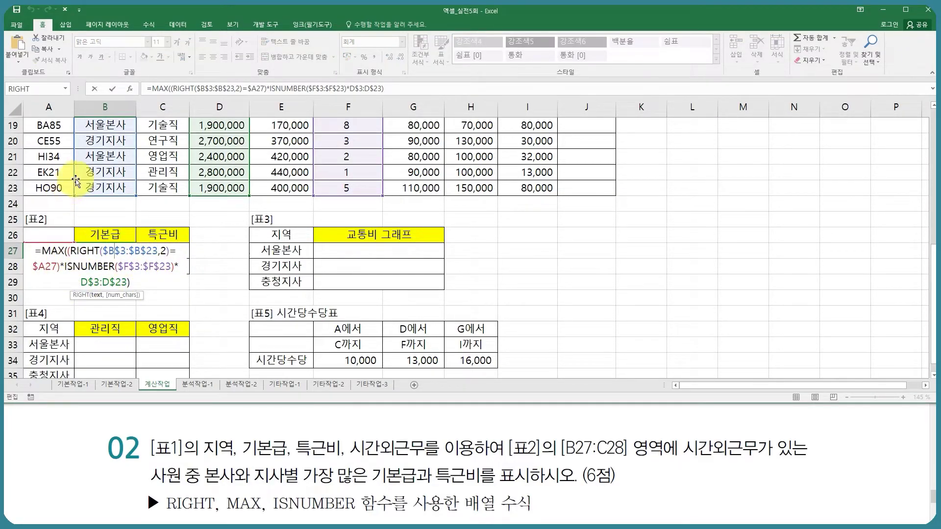
{"action": "left_click", "coordinate": [62, 267]}
{"action": "left_click", "coordinate": [155, 269]}
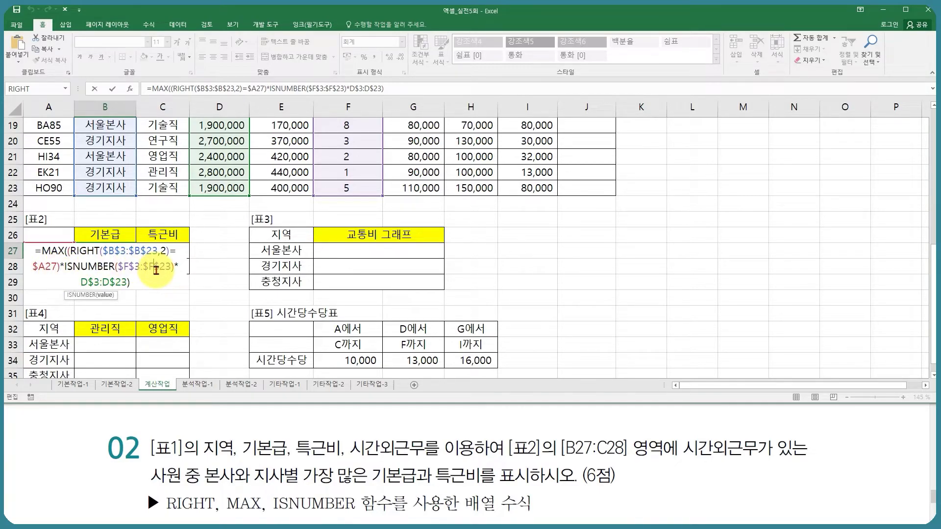
{"action": "left_click", "coordinate": [98, 251]}
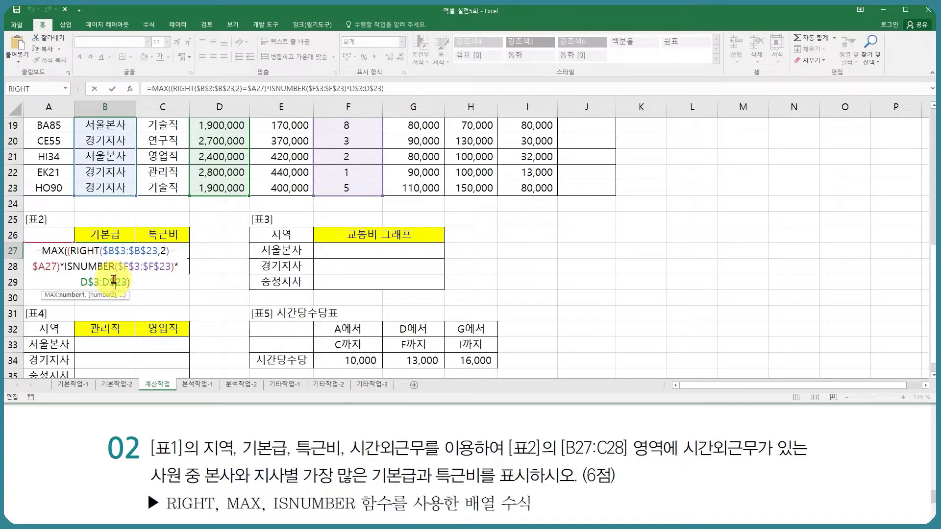
{"action": "key", "text": "ctrl+shift+Return"}
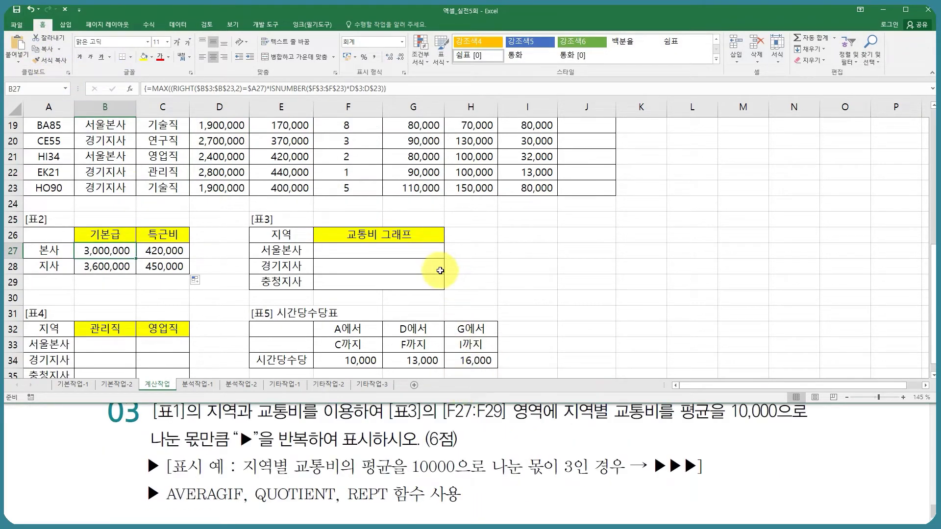
- Check the 지역 and 교통비 columns of [표1], and start the 서울본사 formula in F27 of [표3] with =AVERAGEIF(
{"action": "scroll", "coordinate": [439, 270], "scroll_direction": "up", "scroll_amount": 6}
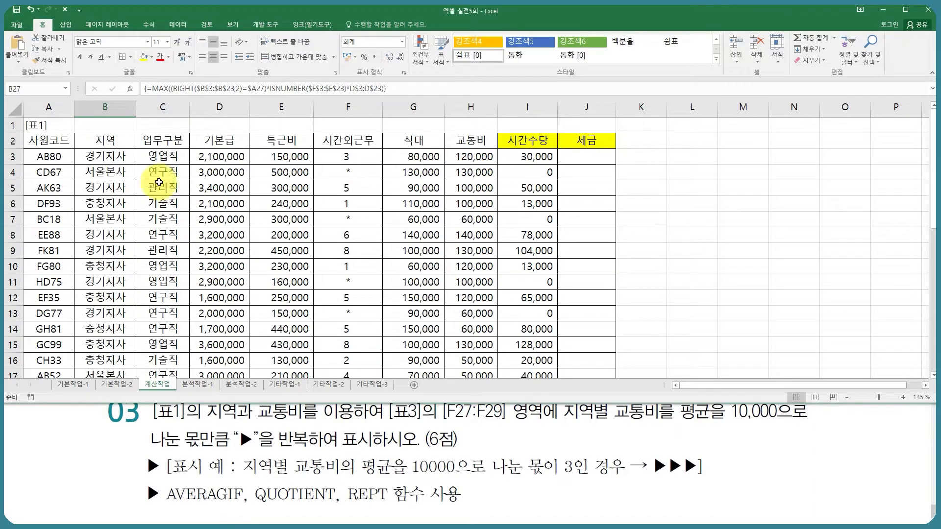
{"action": "left_click", "coordinate": [114, 157]}
{"action": "left_click", "coordinate": [469, 157]}
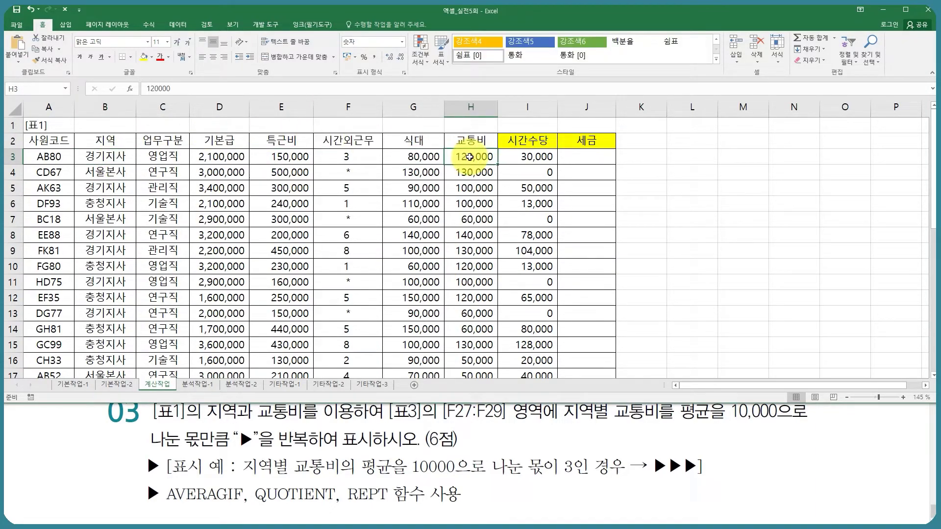
{"action": "scroll", "coordinate": [431, 248], "scroll_direction": "down", "scroll_amount": 6}
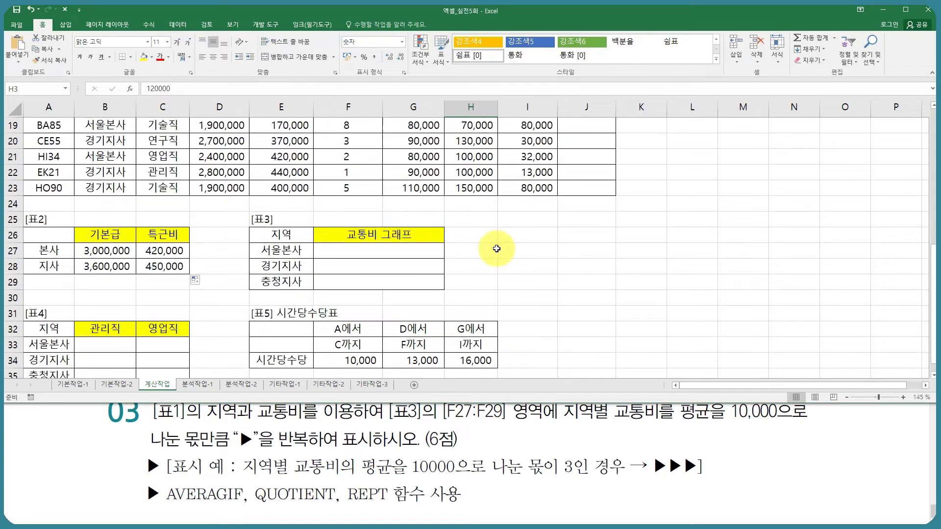
{"action": "left_click", "coordinate": [348, 252]}
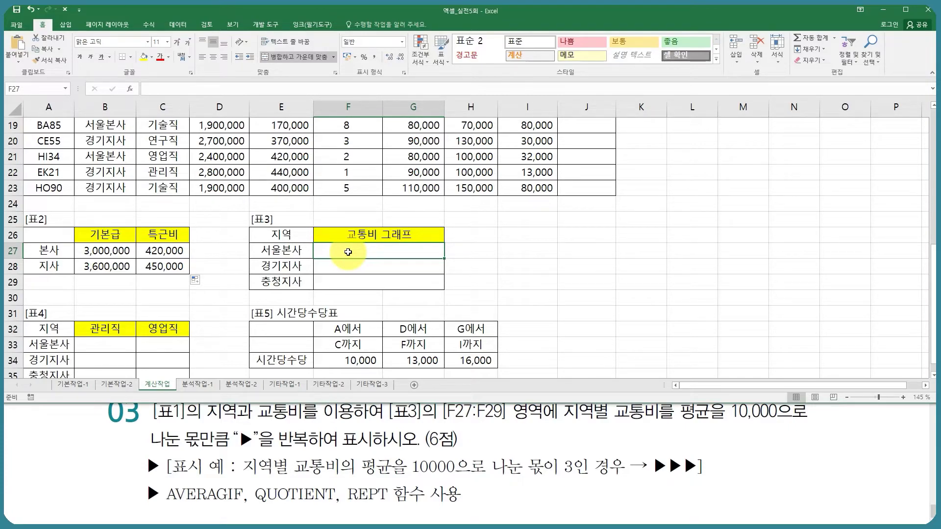
{"action": "type", "text": "=av"}
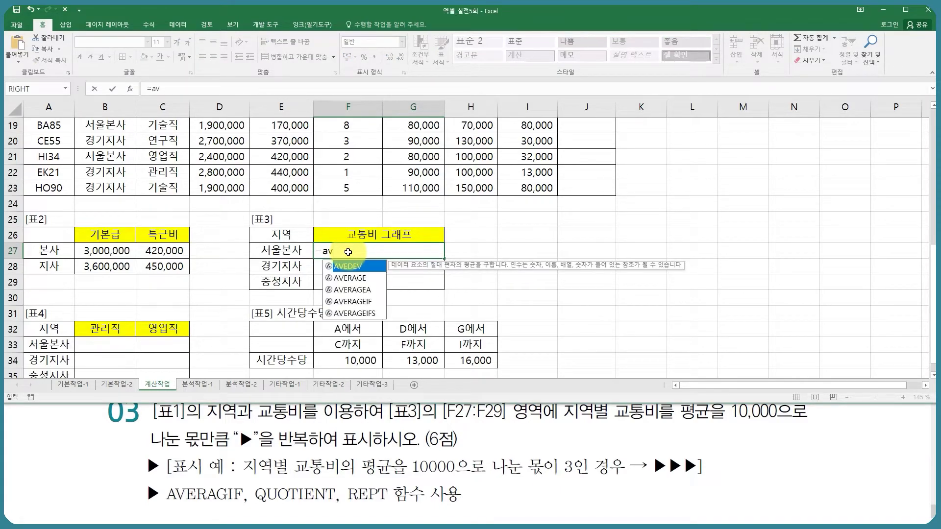
{"action": "key", "text": "Down"}
{"action": "key", "text": "Down"}
{"action": "key", "text": "Down"}
{"action": "key", "text": "Tab"}
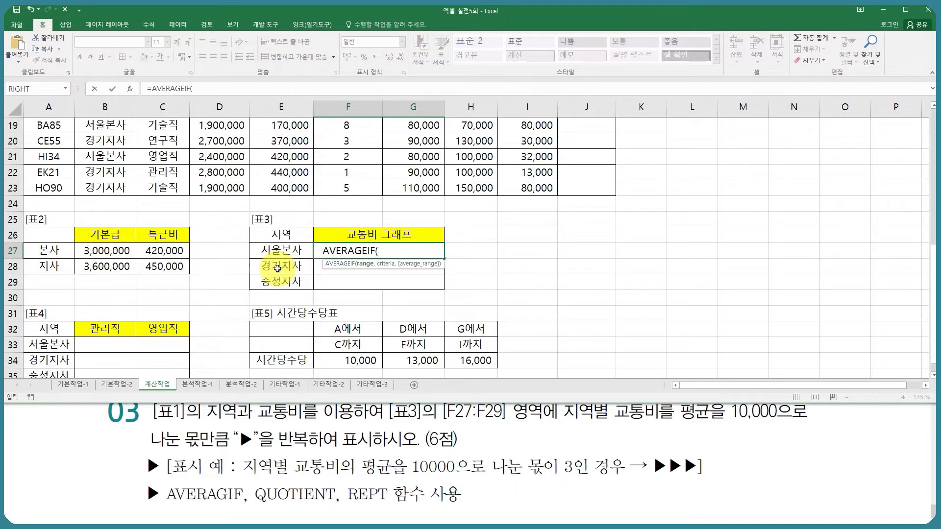
- Give AVERAGEIF the absolute 지역 range $B$3:$B$23 and the 서울본사 cell E27 as the criterion
{"action": "scroll", "coordinate": [338, 245], "scroll_direction": "up", "scroll_amount": 6}
{"action": "left_click", "coordinate": [117, 157]}
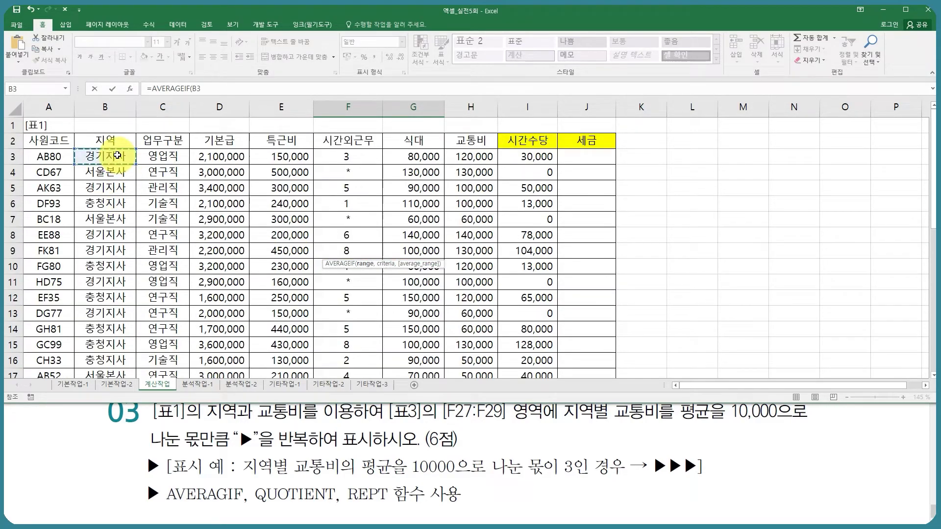
{"action": "key", "text": "ctrl+shift+Down"}
{"action": "scroll", "coordinate": [500, 262], "scroll_direction": "down", "scroll_amount": 4}
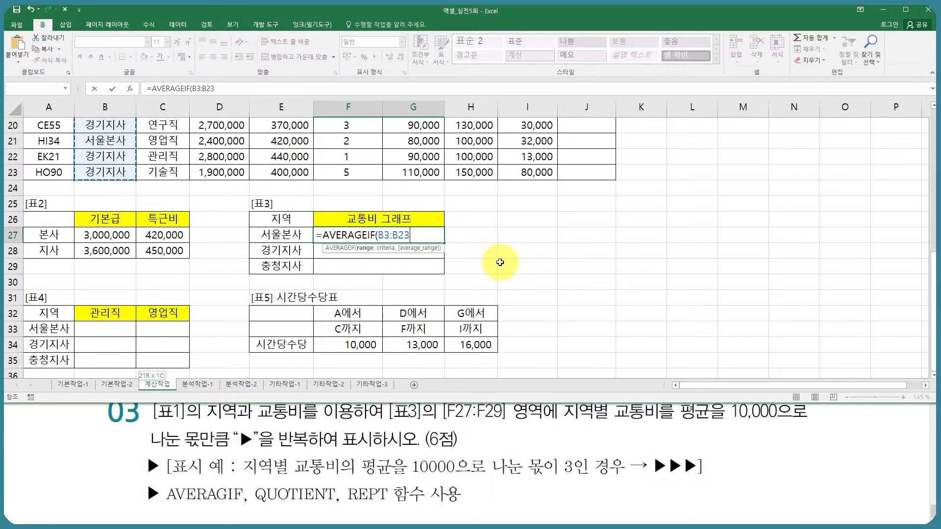
{"action": "key", "text": "F4"}
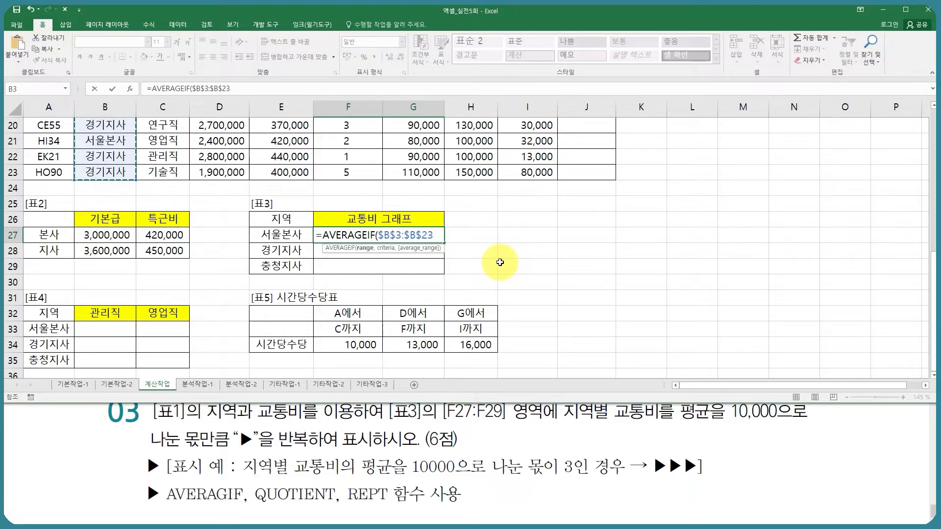
{"action": "type", "text": ","}
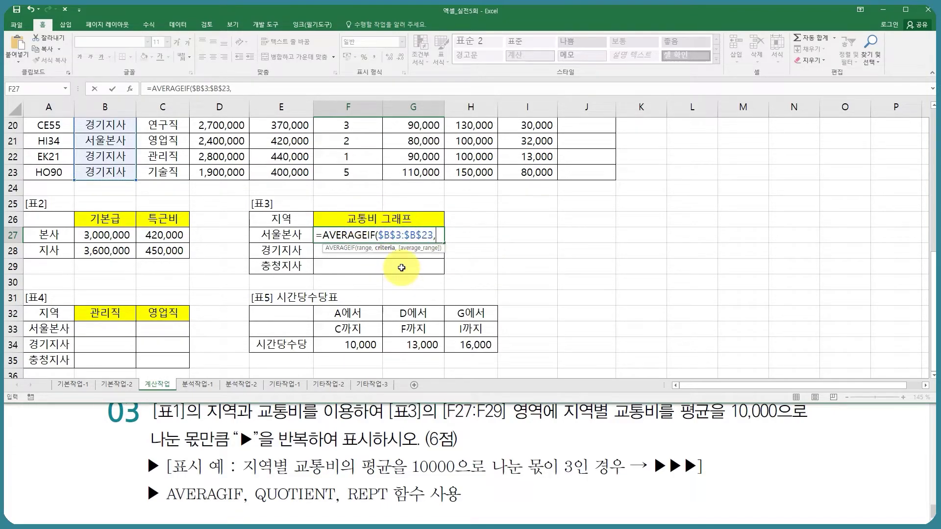
{"action": "left_click", "coordinate": [293, 234]}
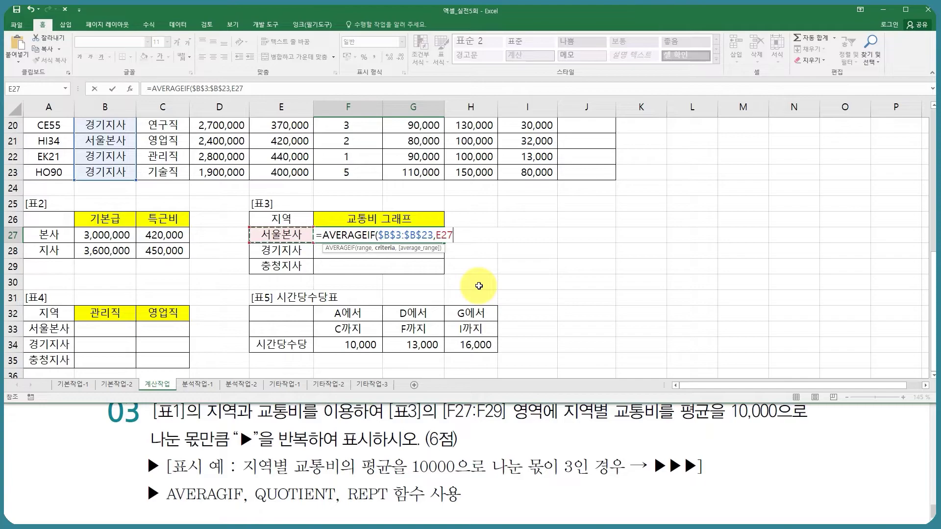
{"action": "type", "text": ","}
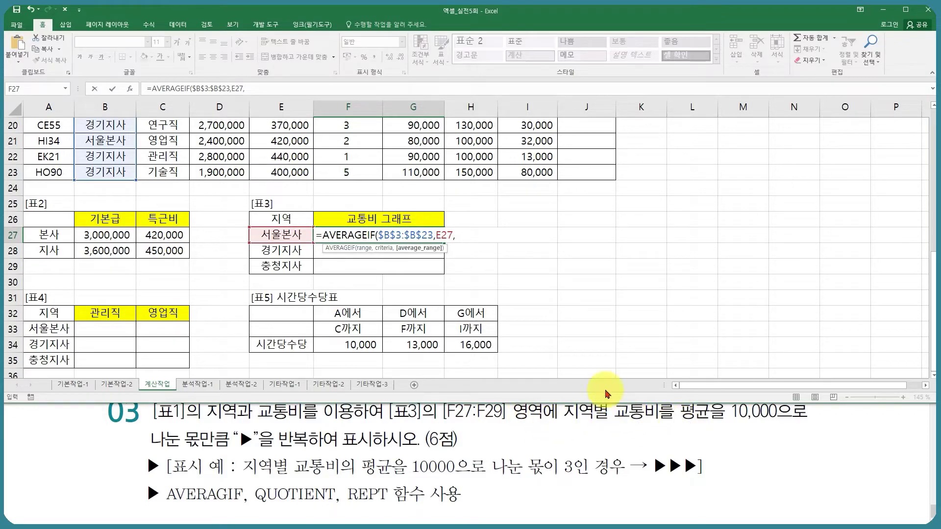
- Set the average range to the absolute 교통비 cells $H$3:$H$23 and enter the AVERAGEIF formula in F27
{"action": "scroll", "coordinate": [393, 266], "scroll_direction": "up", "scroll_amount": 6}
{"action": "left_click", "coordinate": [468, 157]}
{"action": "key", "text": "ctrl+shift+Down"}
{"action": "key", "text": "F4"}
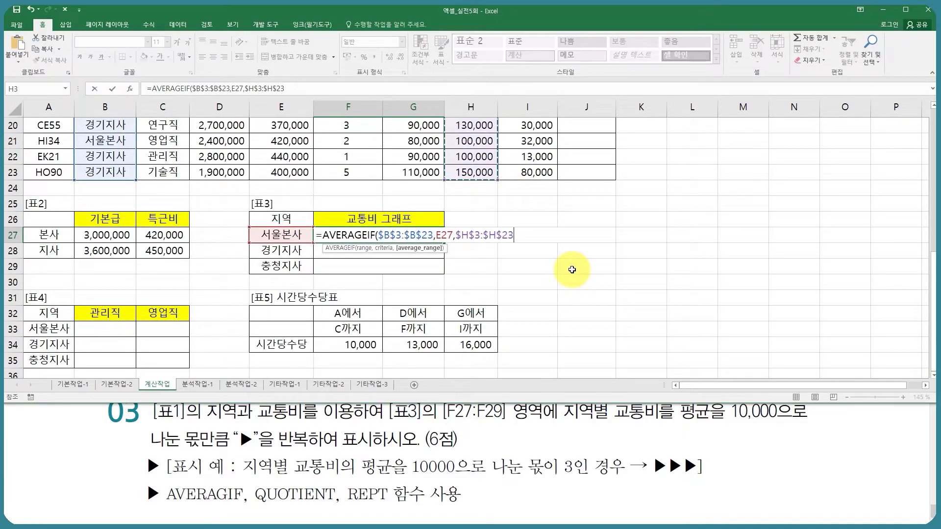
{"action": "key", "text": "ctrl+Return"}
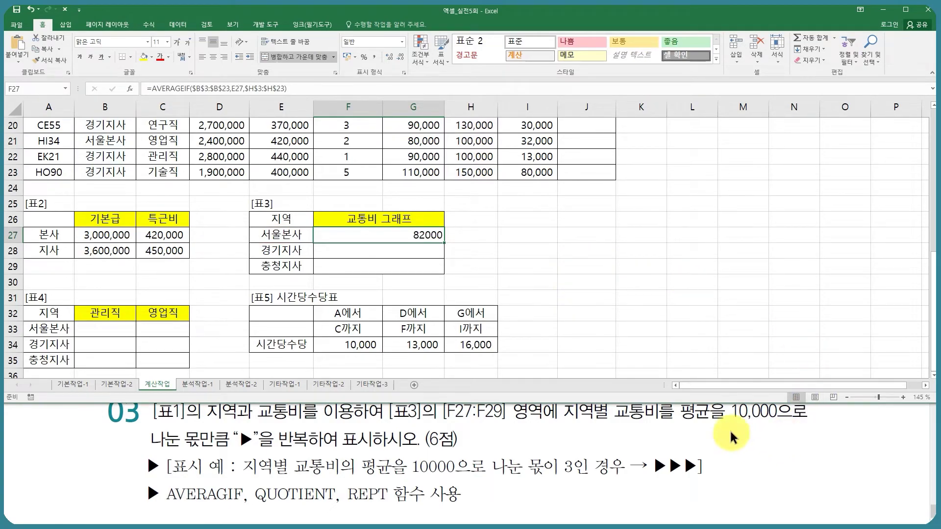
- Wrap the AVERAGEIF formula in F27 in QUOTIENT with 10000 as the denominator
{"action": "double_click", "coordinate": [426, 235]}
{"action": "key", "text": "Home"}
{"action": "key", "text": "Right"}
{"action": "type", "text": "QUOTIENT("}
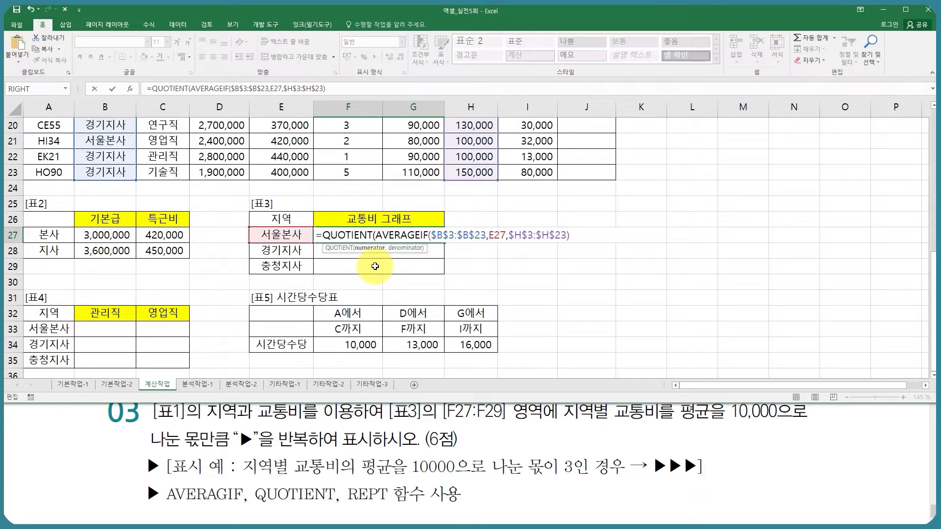
{"action": "left_click", "coordinate": [586, 235]}
{"action": "type", "text": ","}
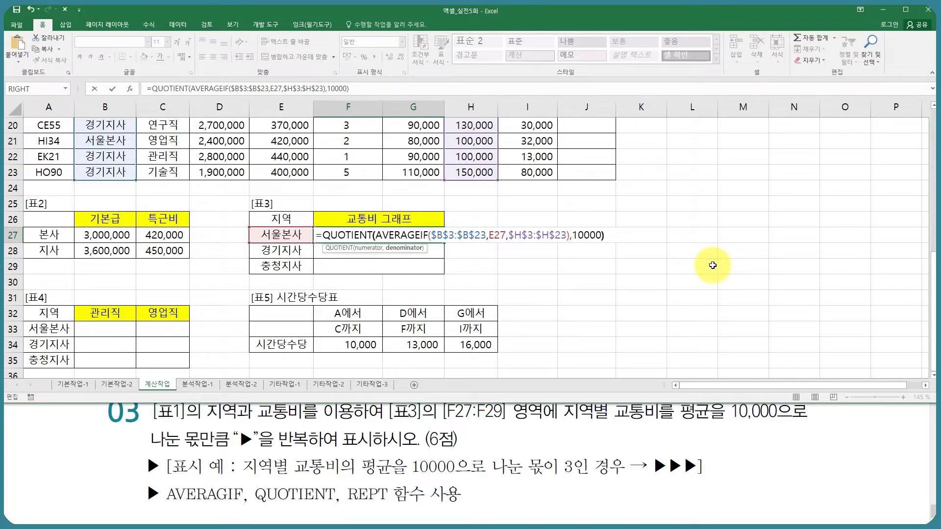
- Complete the QUOTIENT formula in F27 with the divisor 10000, and wrap it in an opening REPT function
{"action": "type", "text": "10000)"}
{"action": "key", "text": "ctrl+Return"}
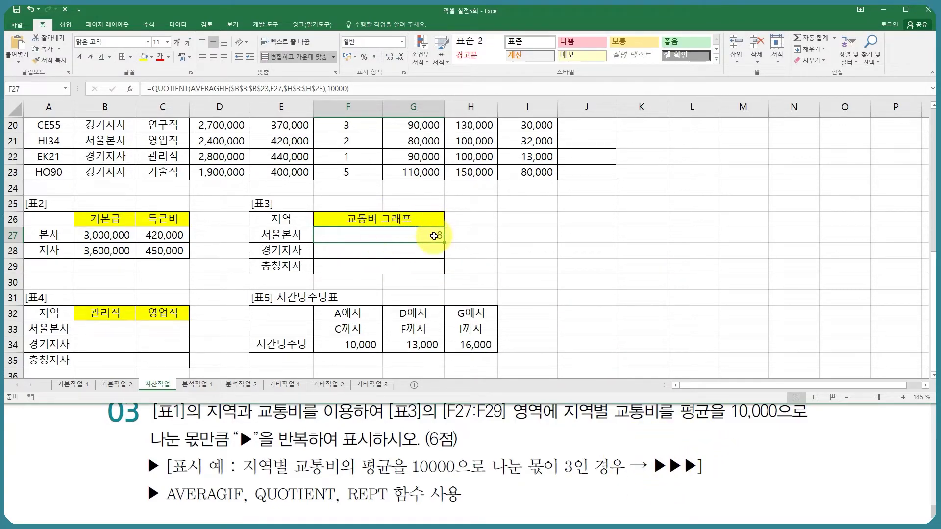
{"action": "double_click", "coordinate": [434, 235]}
{"action": "left_click", "coordinate": [322, 236]}
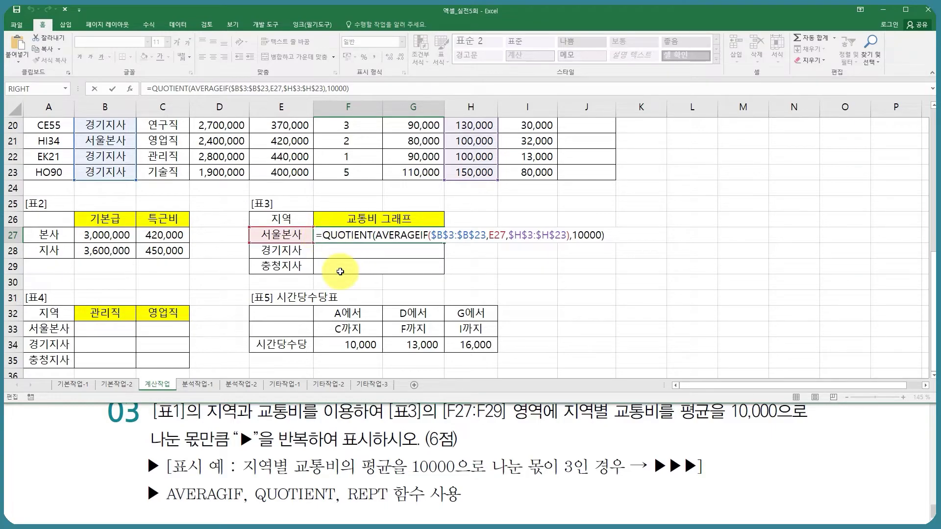
{"action": "type", "text": "rept("}
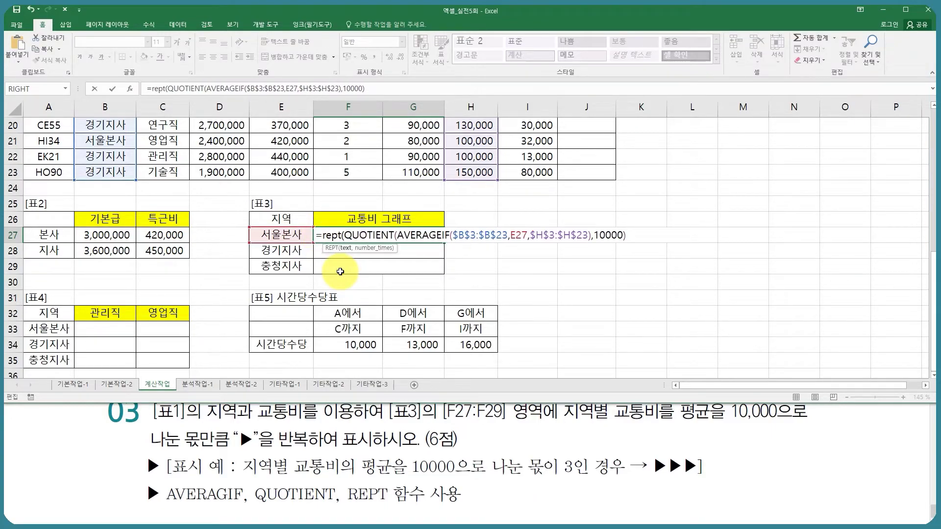
- Set the special character "▶" as the REPT text, with the QUOTIENT result as the repeat count, and enter the F27 formula
{"action": "type", "text": "\"ㅁ"}
{"action": "key", "text": "Hangul_Hanja"}
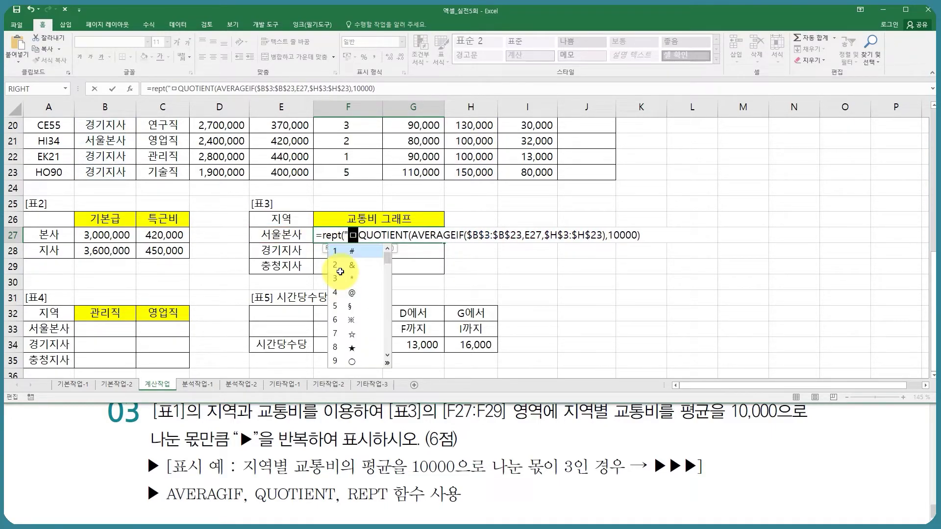
{"action": "key", "text": "Tab"}
{"action": "key", "text": "Right"}
{"action": "key", "text": "Right"}
{"action": "key", "text": "Right"}
{"action": "key", "text": "Down"}
{"action": "key", "text": "Return"}
{"action": "type", "text": "\","}
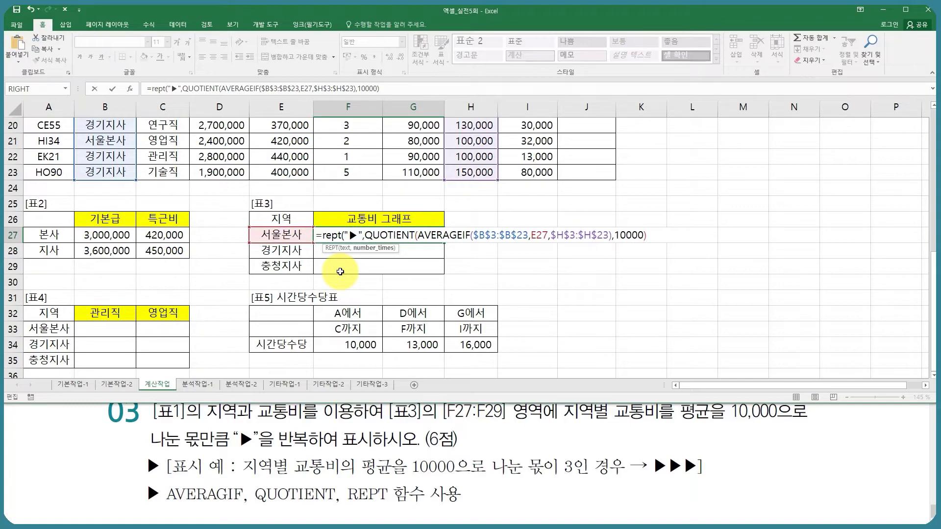
{"action": "key", "text": "Return"}
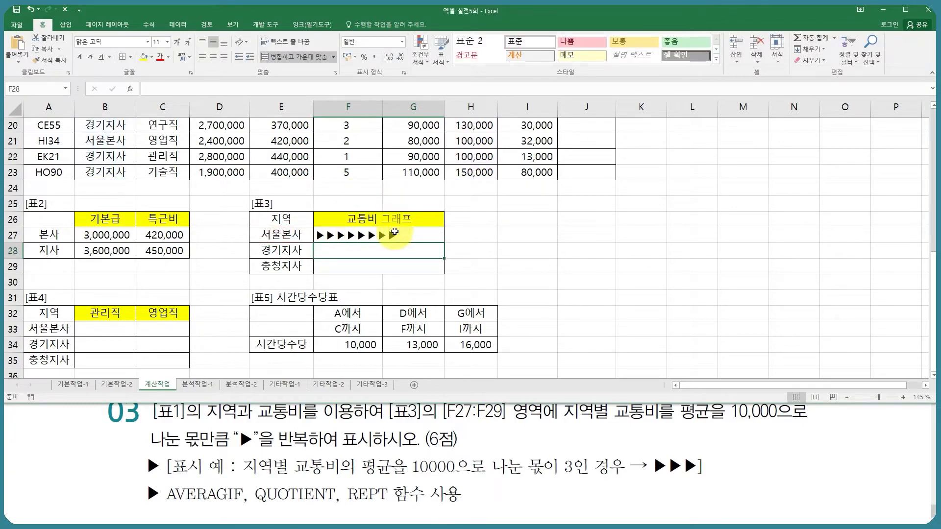
- Fill the 교통비 그래프 formula from F27 down to F29 in [표3]
{"action": "left_click", "coordinate": [421, 236]}
{"action": "left_click_drag", "start_coordinate": [443, 242], "coordinate": [444, 268]}
{"action": "left_click", "coordinate": [384, 236]}
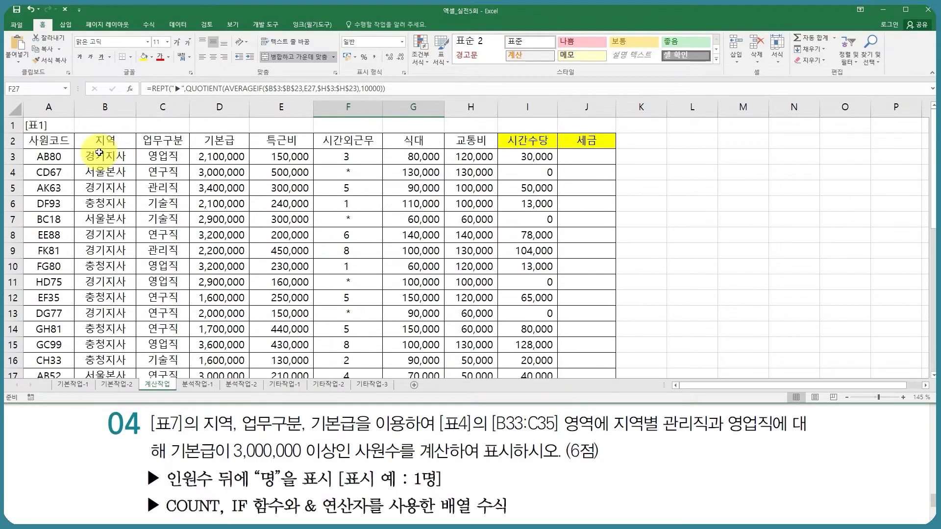
- Examine the 지역, 업무구분 and 기본급 columns of [표1] and the 지역 and 관리직 labels of [표4]
{"action": "left_click_drag", "start_coordinate": [105, 156], "coordinate": [105, 297]}
{"action": "left_click_drag", "start_coordinate": [163, 156], "coordinate": [163, 297]}
{"action": "left_click_drag", "start_coordinate": [237, 157], "coordinate": [237, 251]}
{"action": "scroll", "coordinate": [400, 248], "scroll_direction": "down", "scroll_amount": 6}
{"action": "scroll", "coordinate": [399, 248], "scroll_direction": "down", "scroll_amount": 2}
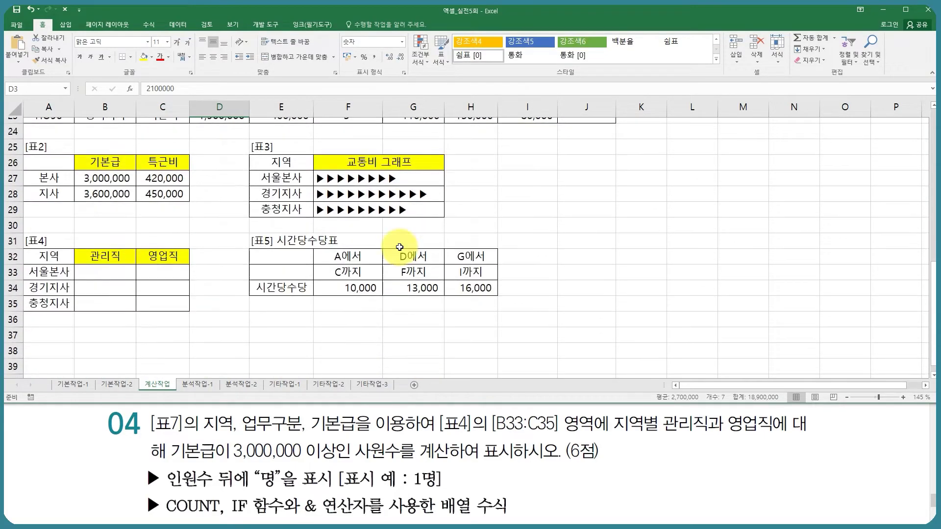
{"action": "left_click", "coordinate": [107, 252]}
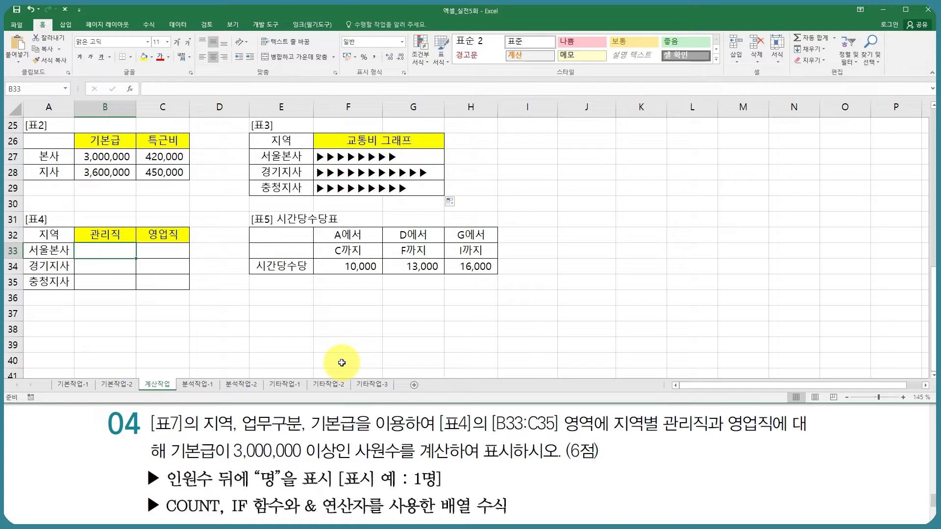
{"action": "left_click", "coordinate": [49, 252]}
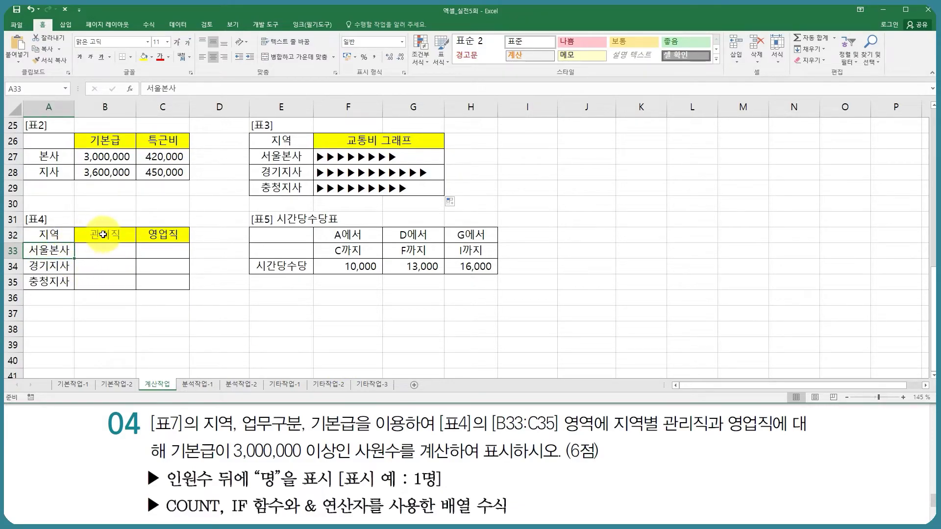
{"action": "left_click", "coordinate": [103, 234]}
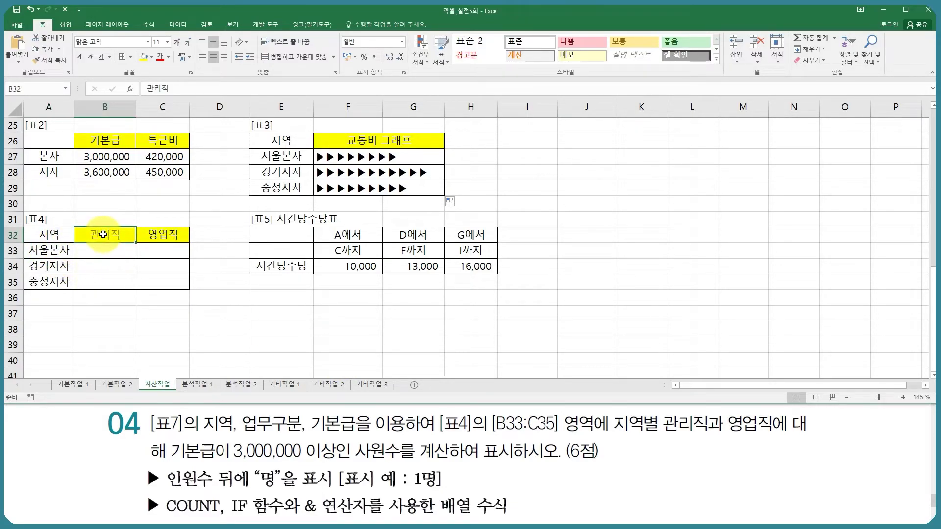
{"action": "left_click", "coordinate": [49, 251]}
{"action": "left_click", "coordinate": [107, 240]}
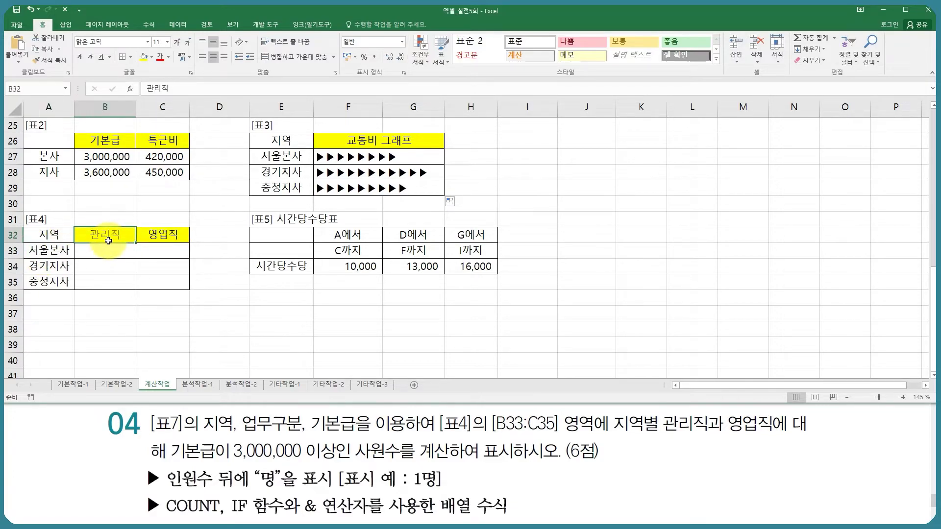
- Start the 서울본사 관리직 formula in B33 of [표4] with =COUNT(IF((
{"action": "left_click", "coordinate": [109, 250]}
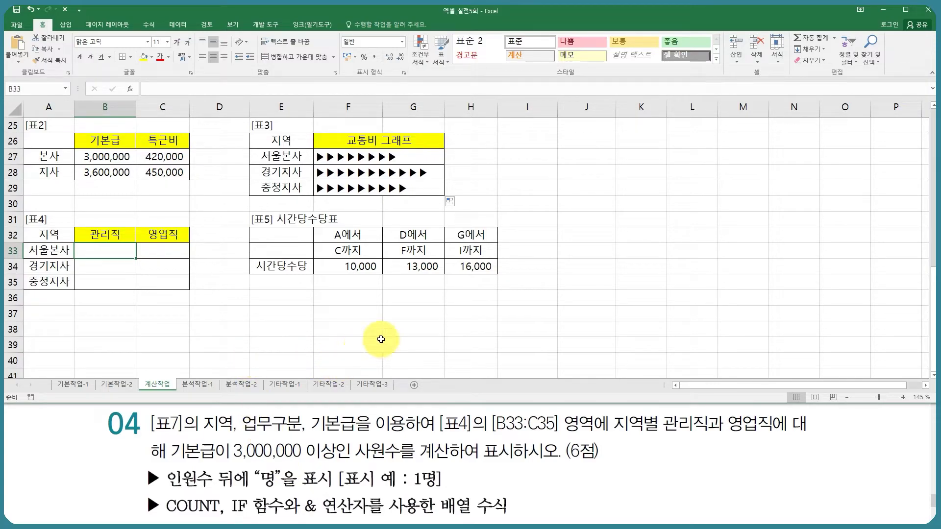
{"action": "type", "text": "="}
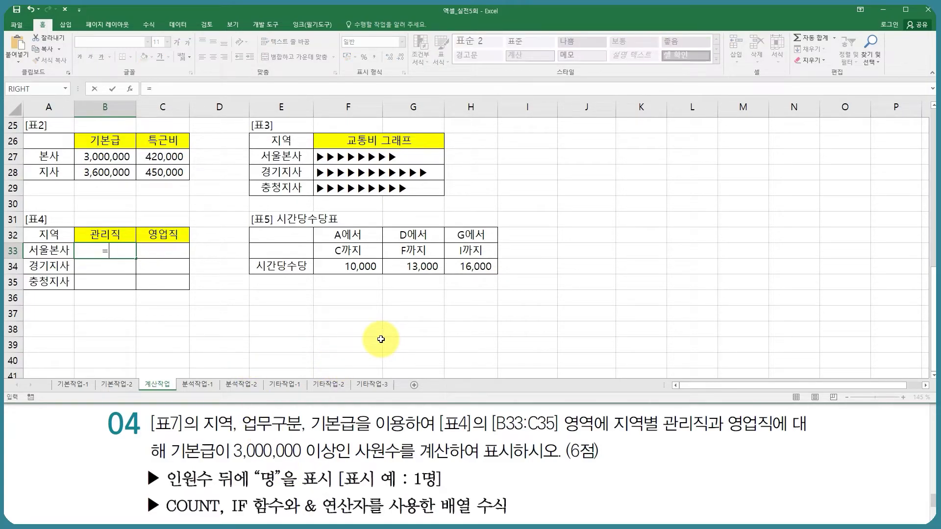
{"action": "type", "text": "cou"}
{"action": "key", "text": "Tab"}
{"action": "type", "text": "if"}
{"action": "key", "text": "Tab"}
{"action": "type", "text": "("}
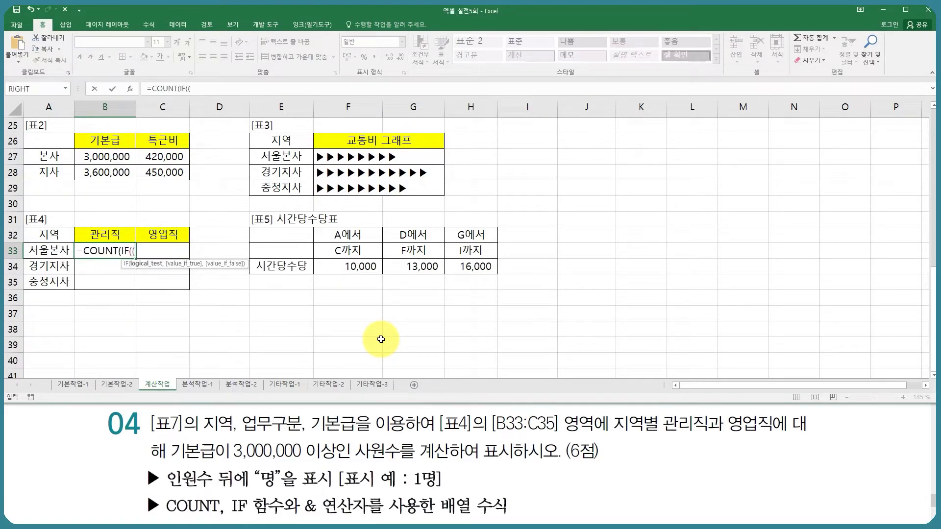
- Add the region condition ($B$3:$B$23=$A33) to the IF test, locking only the column of the criterion cell
{"action": "scroll", "coordinate": [186, 257], "scroll_direction": "up", "scroll_amount": 8}
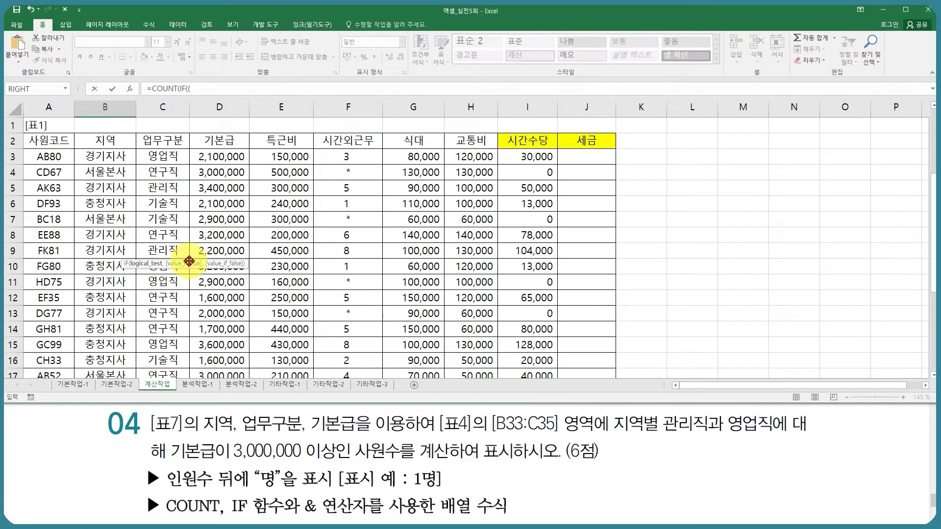
{"action": "left_click", "coordinate": [124, 158]}
{"action": "key", "text": "ctrl+shift+Down"}
{"action": "key", "text": "F4"}
{"action": "type", "text": "="}
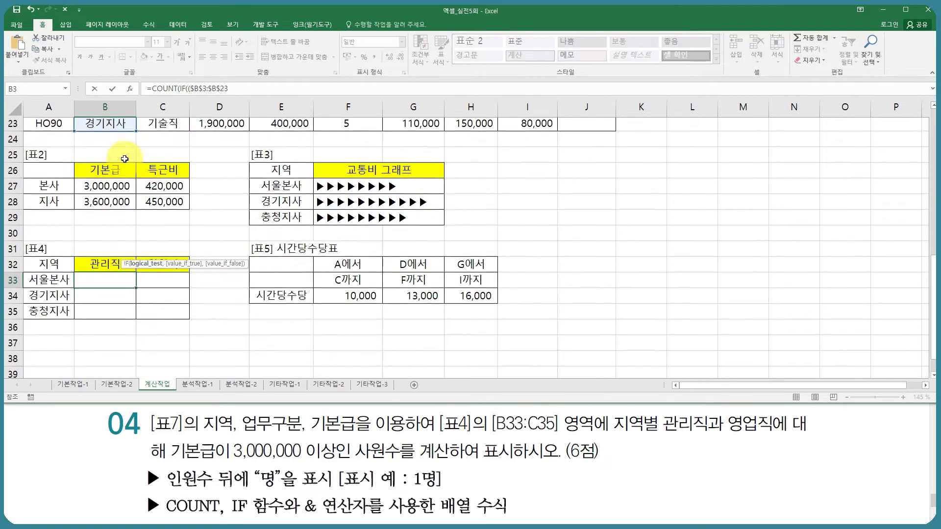
{"action": "left_click", "coordinate": [57, 267]}
{"action": "key", "text": "Up"}
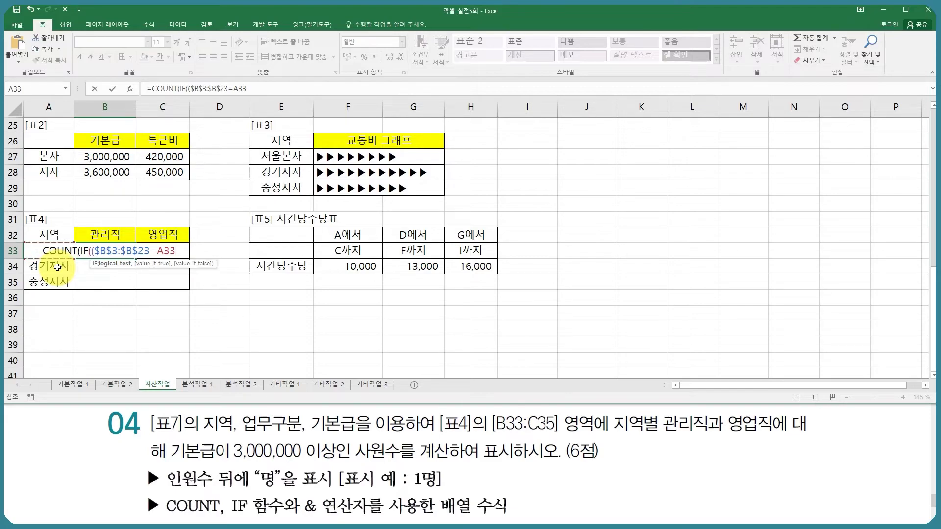
{"action": "key", "text": "F4"}
{"action": "key", "text": "F4"}
{"action": "key", "text": "F4"}
{"action": "type", "text": ")"}
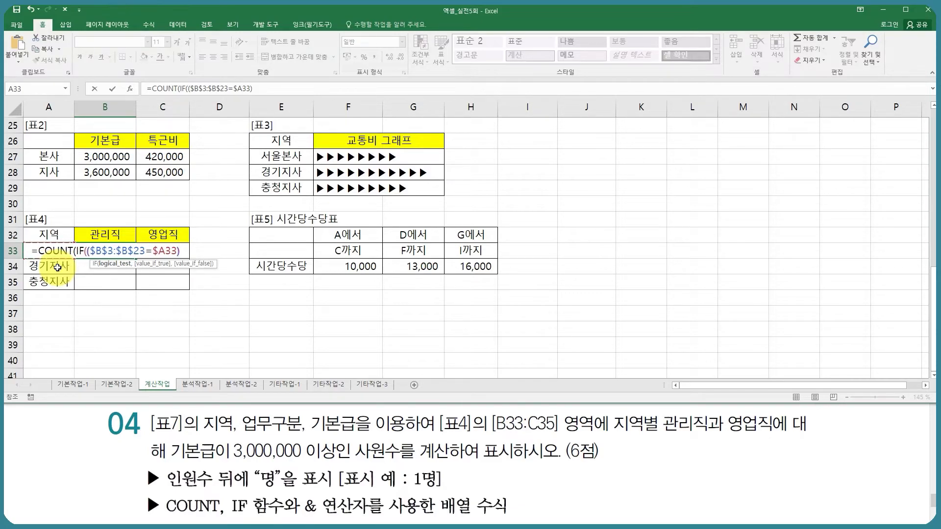
- Multiply the test by the job condition ($C$3:$C$23=B$32), locking only the row of the criterion cell
{"action": "type", "text": "*("}
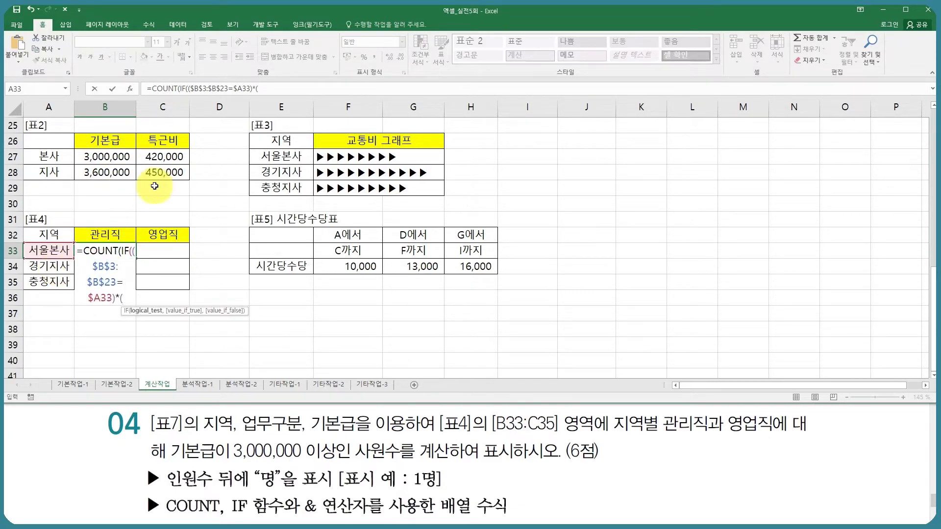
{"action": "scroll", "coordinate": [290, 274], "scroll_direction": "up", "scroll_amount": 8}
{"action": "left_click", "coordinate": [175, 159]}
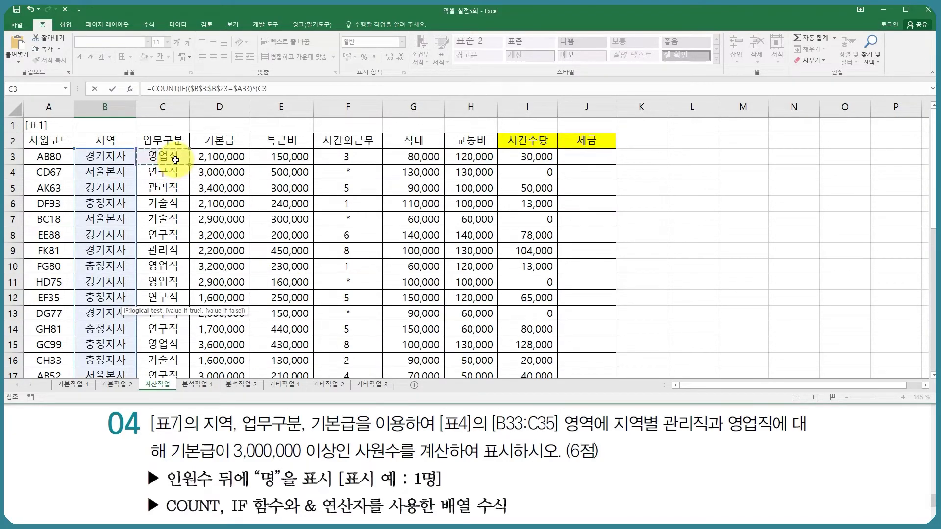
{"action": "left_click_drag", "start_coordinate": [175, 160], "coordinate": [161, 318]}
{"action": "key", "text": "F4"}
{"action": "type", "text": "="}
{"action": "scroll", "coordinate": [147, 274], "scroll_direction": "down", "scroll_amount": 6}
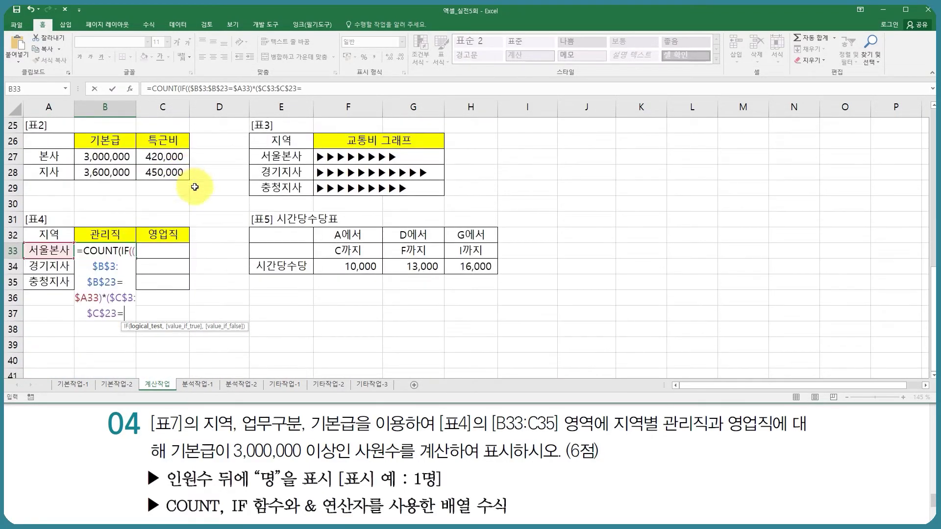
{"action": "left_click", "coordinate": [111, 237]}
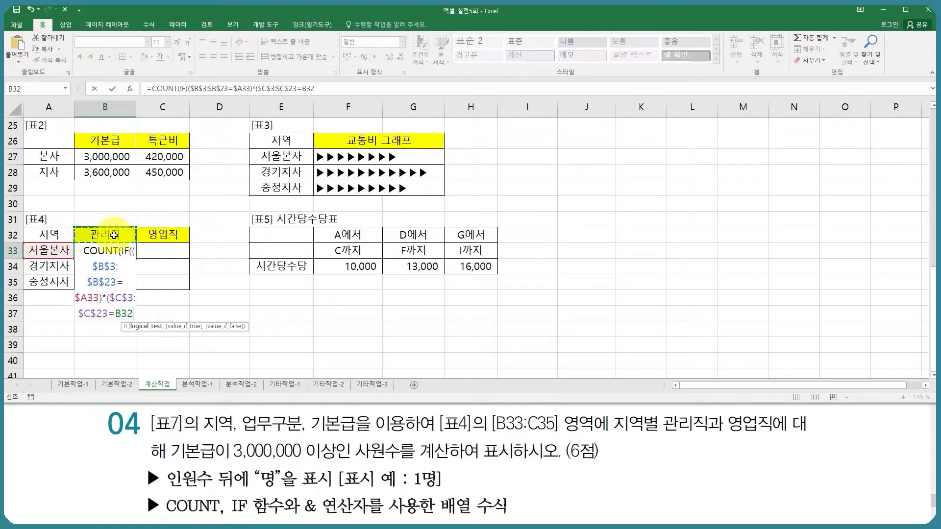
{"action": "key", "text": "F4"}
{"action": "key", "text": "F4"}
{"action": "type", "text": ")*("}
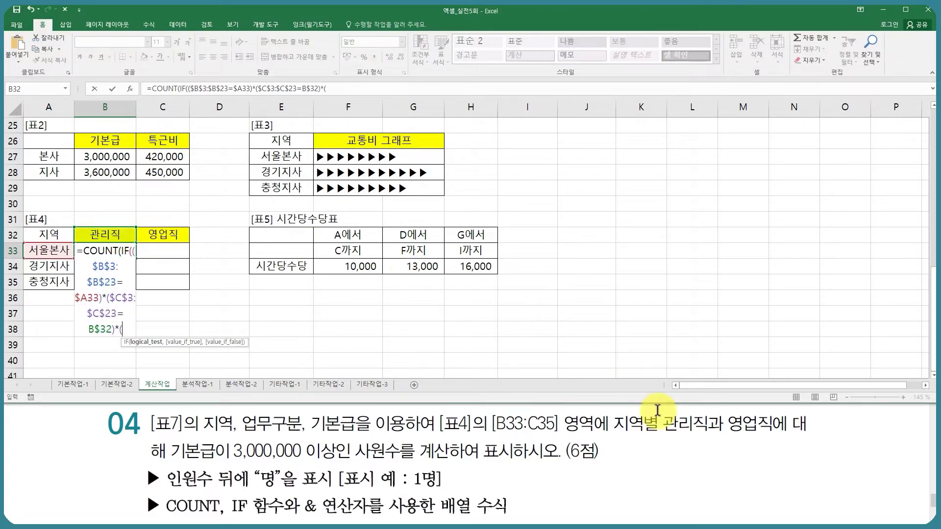
- Add the base salary condition ($D$3:$D$23>=3000000) as the third factor of the IF test
{"action": "scroll", "coordinate": [299, 245], "scroll_direction": "up", "scroll_amount": 8}
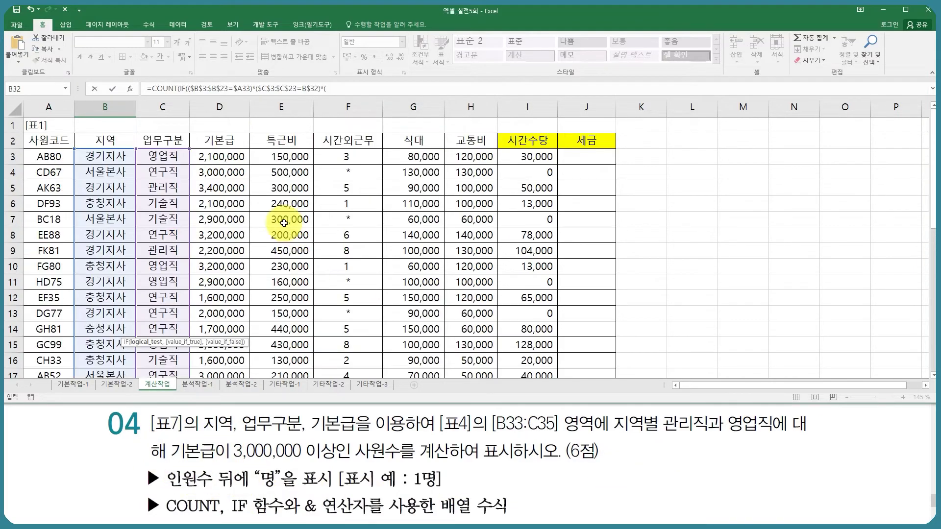
{"action": "left_click", "coordinate": [235, 156]}
{"action": "key", "text": "ctrl+shift+Down"}
{"action": "key", "text": "F4"}
{"action": "type", "text": ">="}
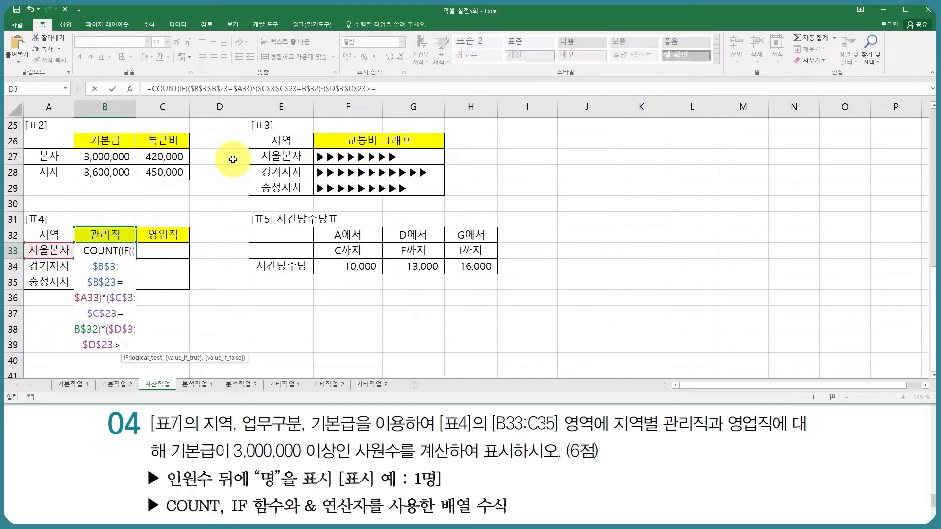
{"action": "type", "text": "300000"}
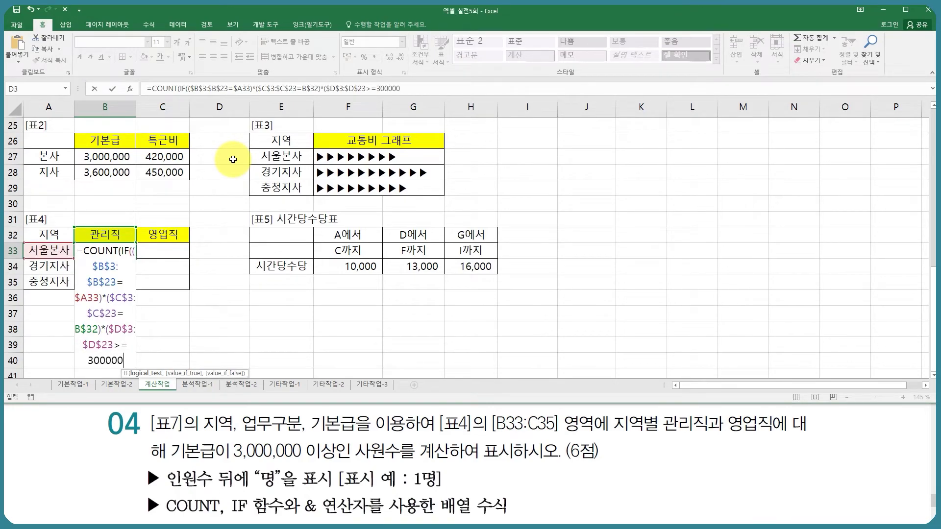
{"action": "type", "text": "0)"}
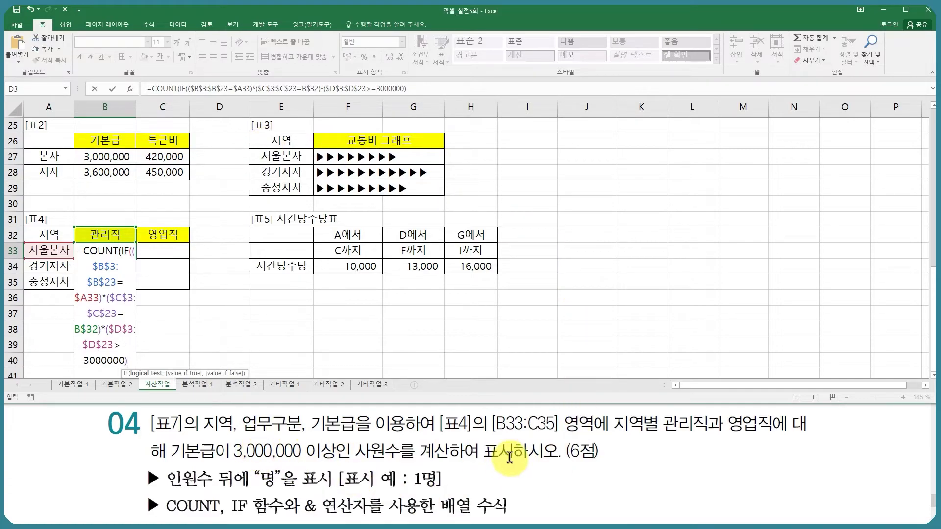
- Return 1 when all conditions match, append &"명" after COUNT, and enter B33 as an array formula
{"action": "type", "text": ","}
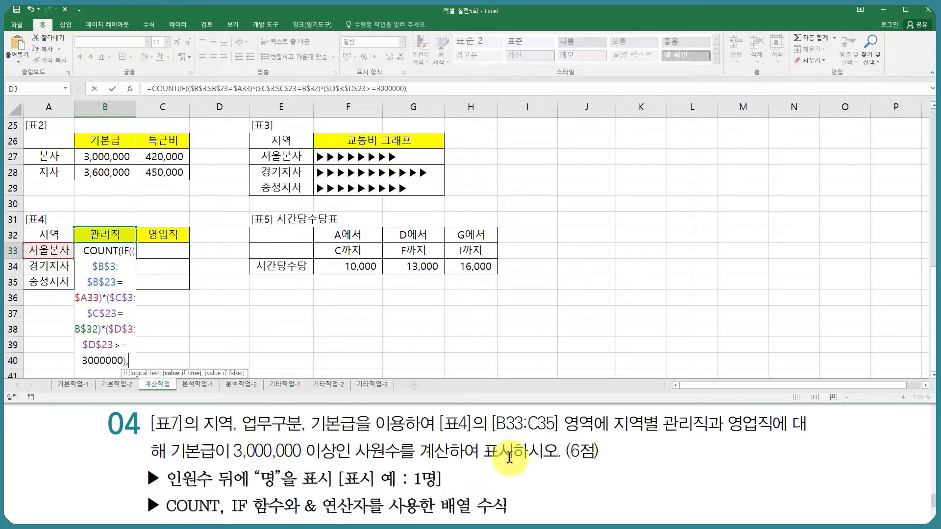
{"action": "type", "text": "1"}
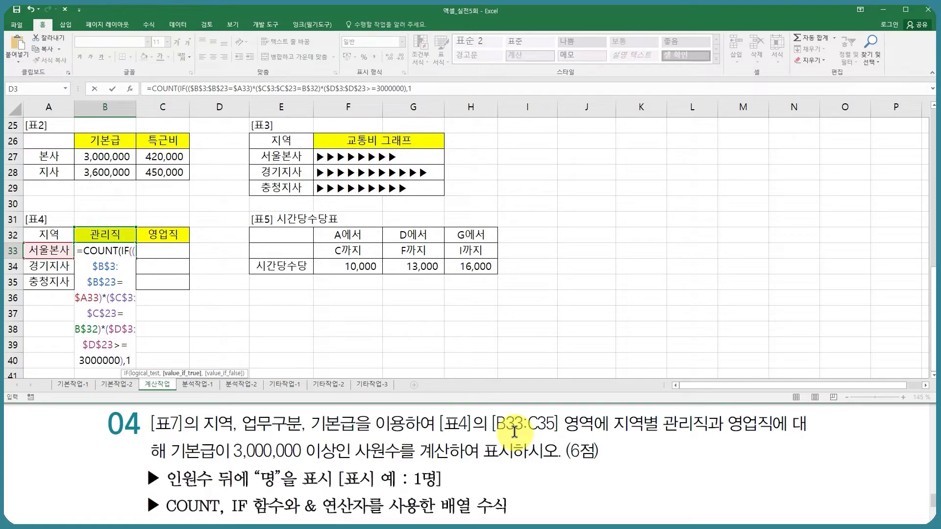
{"action": "type", "text": "))"}
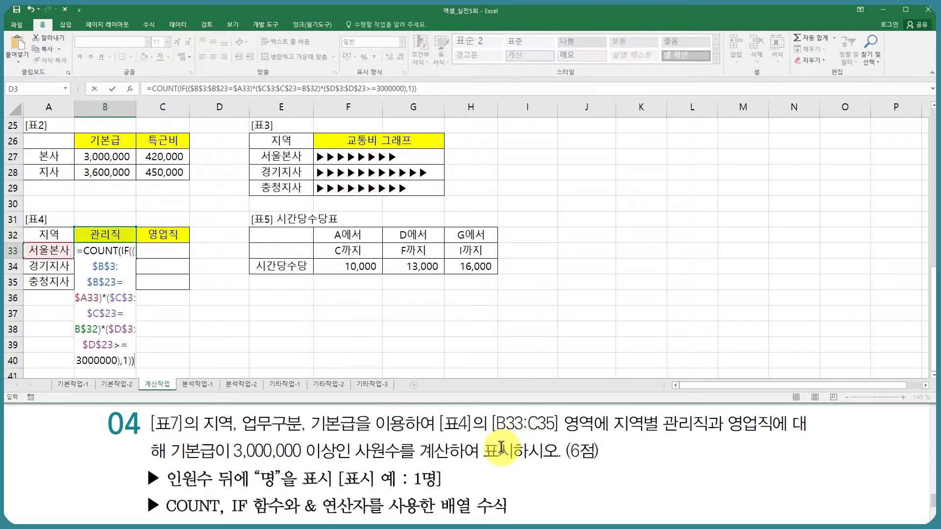
{"action": "type", "text": "&"}
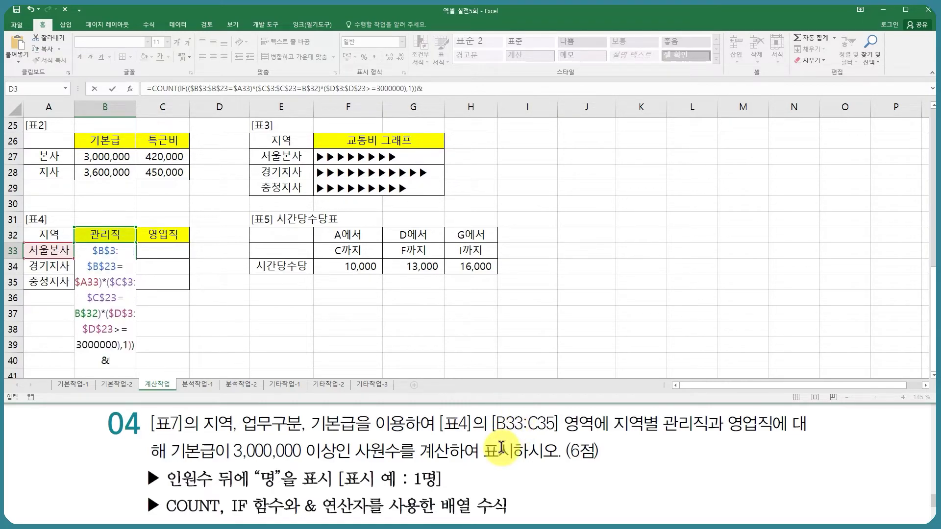
{"action": "type", "text": "\"명\""}
{"action": "key", "text": "ctrl+shift+Return"}
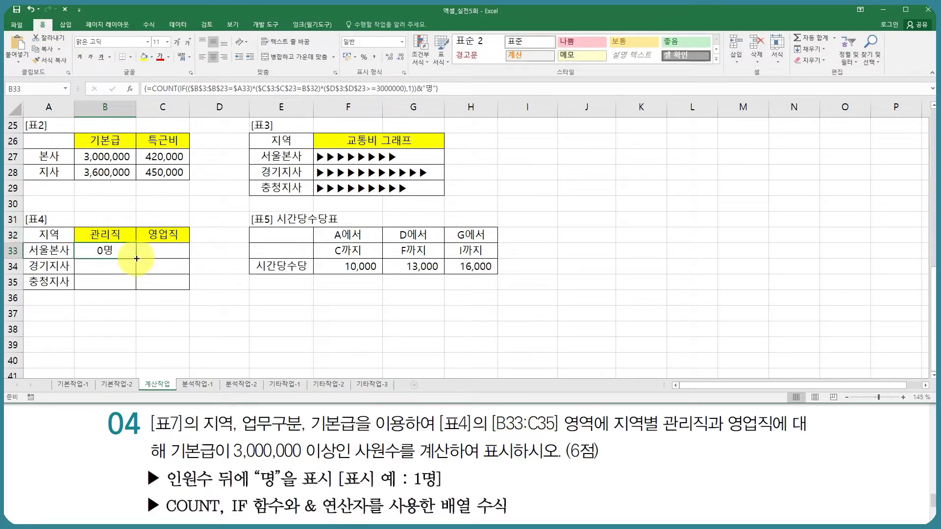
- Fill the array formula from B33 across the whole [표4] range B33:C35
{"action": "left_click_drag", "start_coordinate": [136, 258], "coordinate": [191, 290]}
{"action": "left_click", "coordinate": [102, 255]}
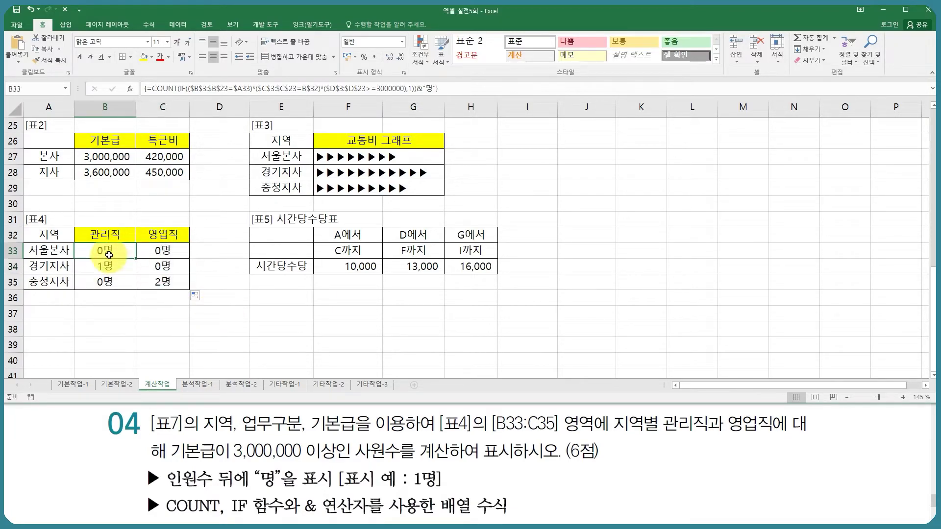
{"action": "left_click", "coordinate": [50, 253]}
{"action": "left_click", "coordinate": [98, 234]}
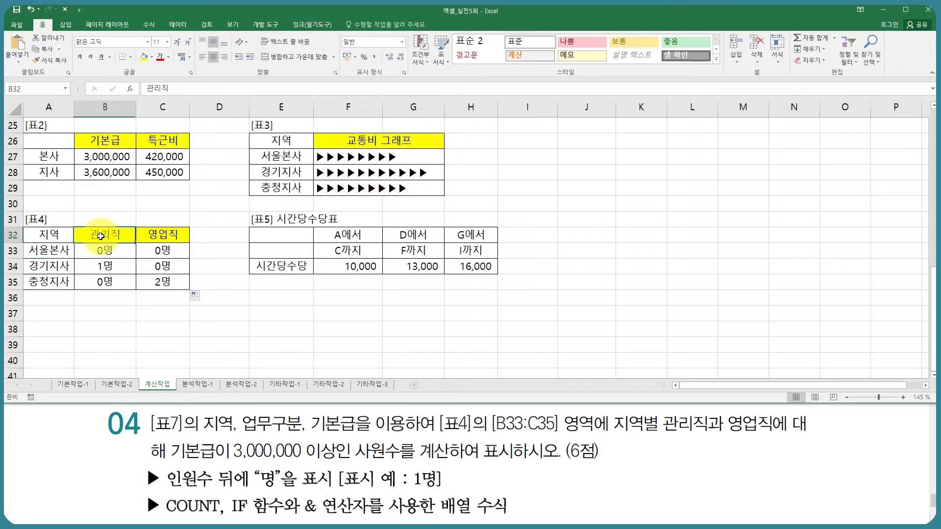
- Examine how the three multiplied conditions in B33's COUNT/IF array formula combine into the IF test, and re-enter it as an array formula
{"action": "left_click", "coordinate": [100, 253]}
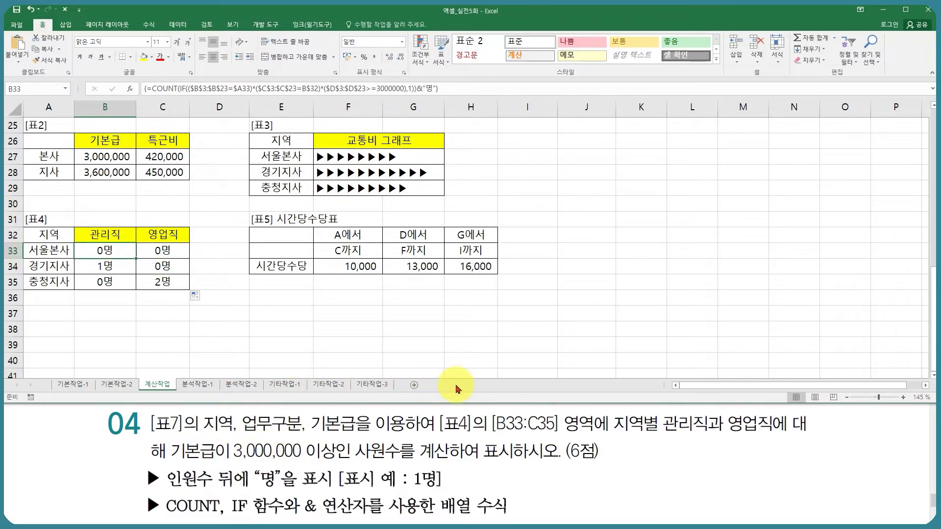
{"action": "left_click", "coordinate": [236, 89]}
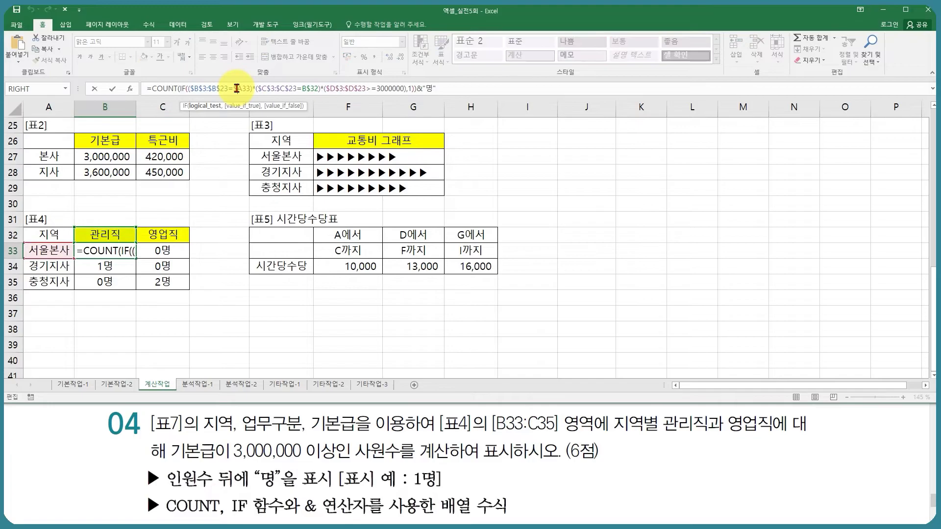
{"action": "left_click", "coordinate": [237, 88]}
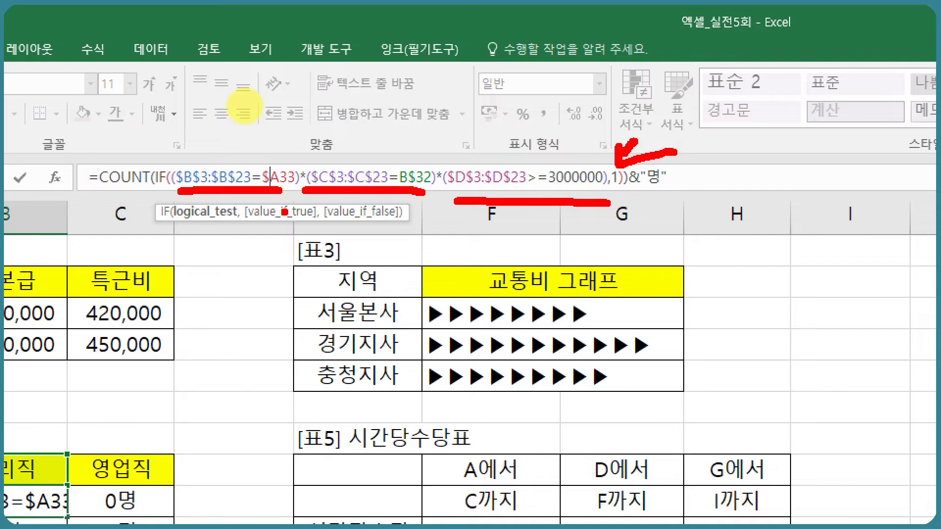
{"action": "mouse_move", "coordinate": [208, 111]}
{"action": "left_mouse_down"}
{"action": "mouse_move", "coordinate": [272, 118]}
{"action": "mouse_move", "coordinate": [230, 156]}
{"action": "left_mouse_up"}
{"action": "mouse_move", "coordinate": [347, 109]}
{"action": "left_mouse_down"}
{"action": "mouse_move", "coordinate": [400, 113]}
{"action": "mouse_move", "coordinate": [364, 147]}
{"action": "left_mouse_up"}
{"action": "mouse_move", "coordinate": [495, 125]}
{"action": "left_mouse_down"}
{"action": "mouse_move", "coordinate": [564, 129]}
{"action": "mouse_move", "coordinate": [524, 167]}
{"action": "left_mouse_up"}
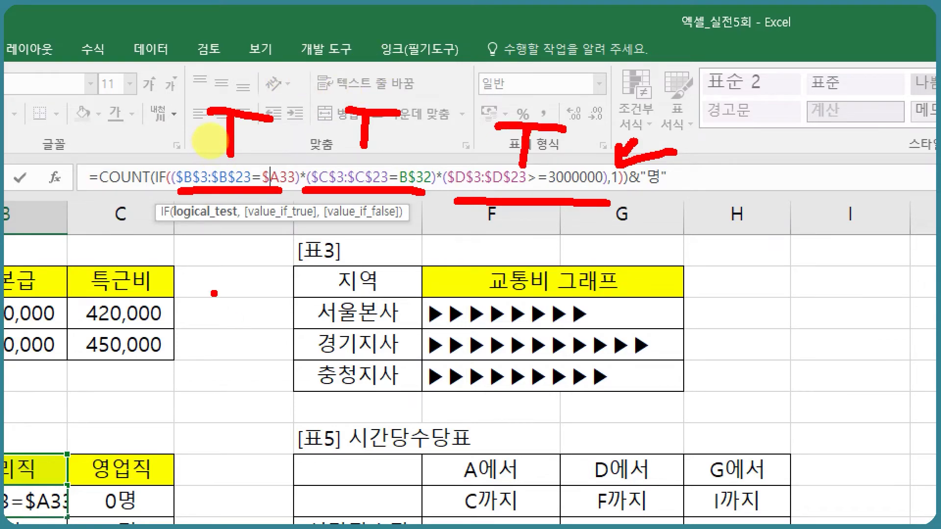
{"action": "left_click_drag", "start_coordinate": [230, 240], "coordinate": [231, 279]}
{"action": "left_click_drag", "start_coordinate": [338, 241], "coordinate": [306, 284]}
{"action": "left_click_drag", "start_coordinate": [291, 262], "coordinate": [338, 267]}
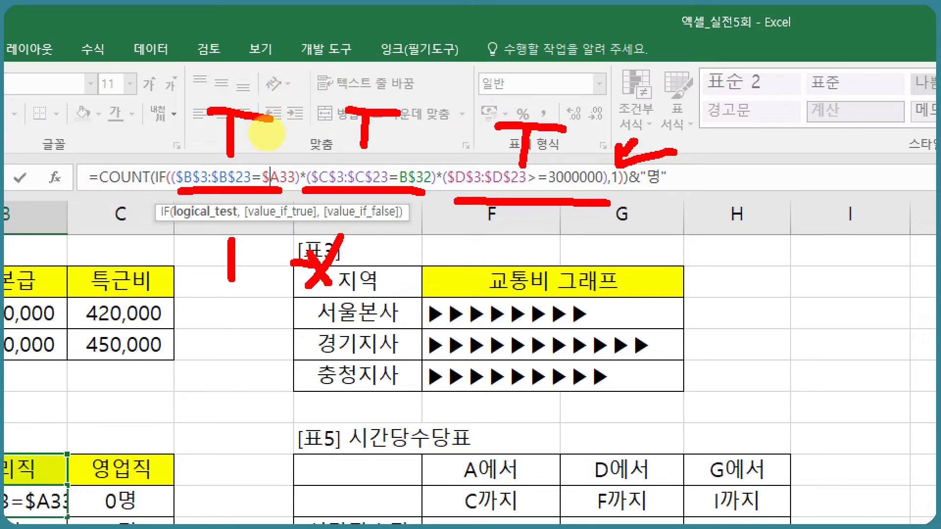
{"action": "left_click_drag", "start_coordinate": [389, 235], "coordinate": [391, 302]}
{"action": "mouse_move", "coordinate": [530, 253]}
{"action": "left_mouse_down"}
{"action": "mouse_move", "coordinate": [487, 301]}
{"action": "mouse_move", "coordinate": [547, 289]}
{"action": "left_mouse_up"}
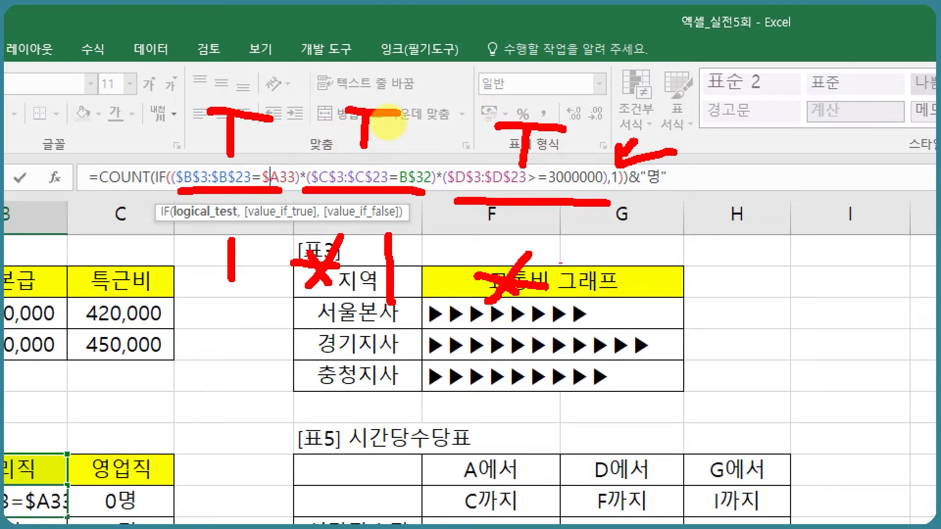
{"action": "left_click_drag", "start_coordinate": [579, 240], "coordinate": [579, 311]}
{"action": "left_click", "coordinate": [628, 294]}
{"action": "left_click_drag", "start_coordinate": [650, 283], "coordinate": [685, 283]}
{"action": "left_click_drag", "start_coordinate": [626, 294], "coordinate": [666, 305]}
{"action": "left_click_drag", "start_coordinate": [727, 272], "coordinate": [727, 311]}
{"action": "mouse_move", "coordinate": [725, 246]}
{"action": "left_mouse_down"}
{"action": "mouse_move", "coordinate": [777, 321]}
{"action": "mouse_move", "coordinate": [730, 246]}
{"action": "left_mouse_up"}
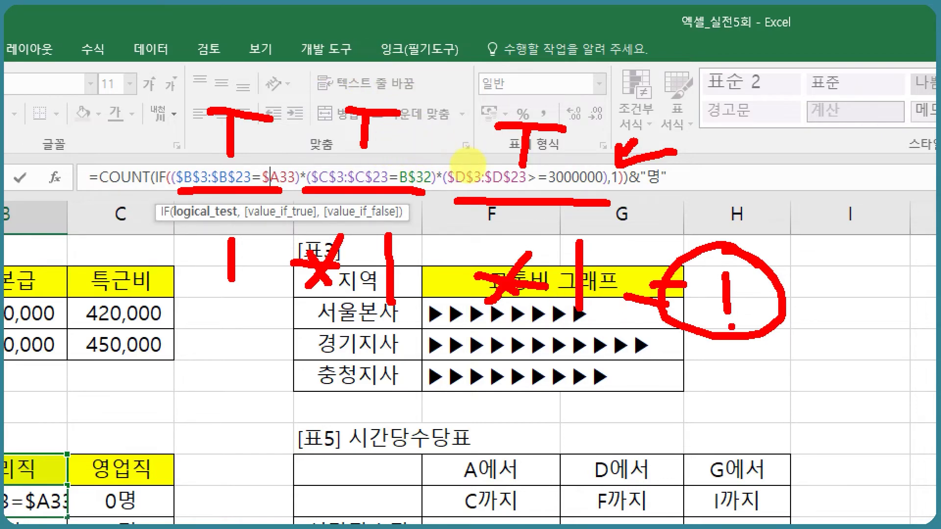
{"action": "left_click", "coordinate": [731, 327]}
{"action": "key", "text": "Escape"}
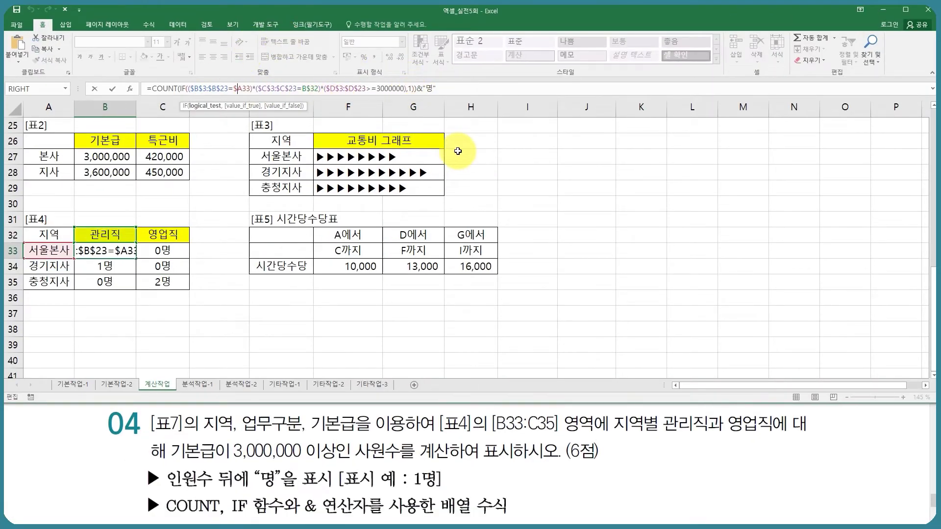
{"action": "key", "text": "ctrl+shift+Return"}
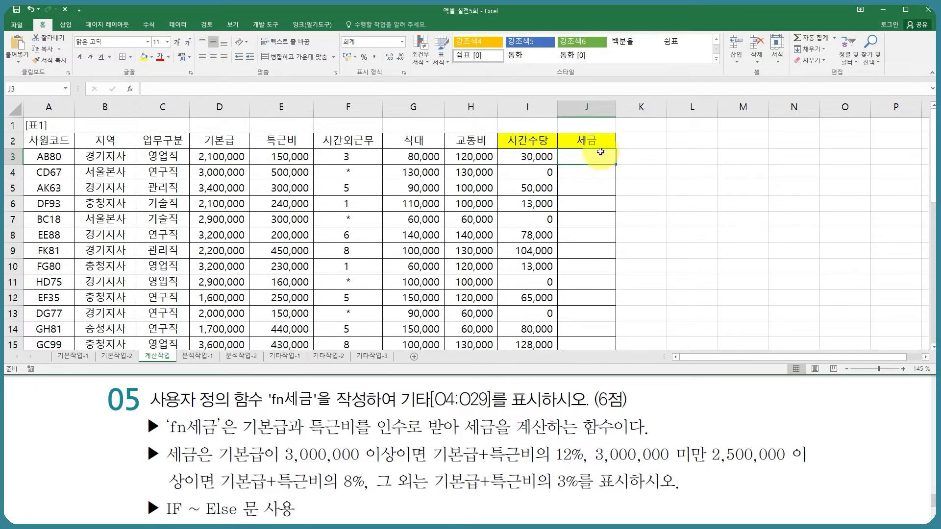
- Open the Visual Basic editor and close the open 교복입력 and Sheet7 code windows
{"action": "left_click", "coordinate": [265, 24]}
{"action": "left_click", "coordinate": [16, 56]}
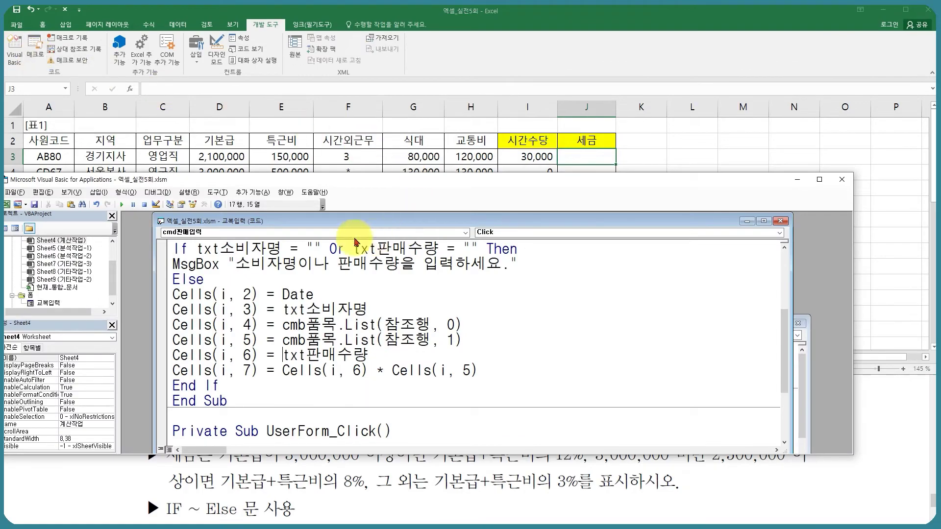
{"action": "left_click", "coordinate": [780, 220]}
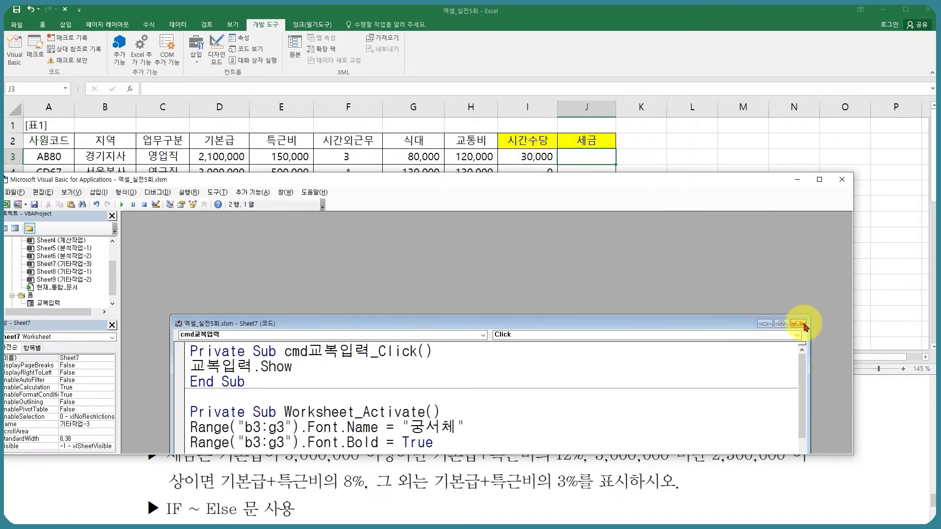
{"action": "left_click", "coordinate": [797, 323]}
- Insert a new module and add a public Function procedure named fn세금 to it
{"action": "left_click", "coordinate": [98, 192]}
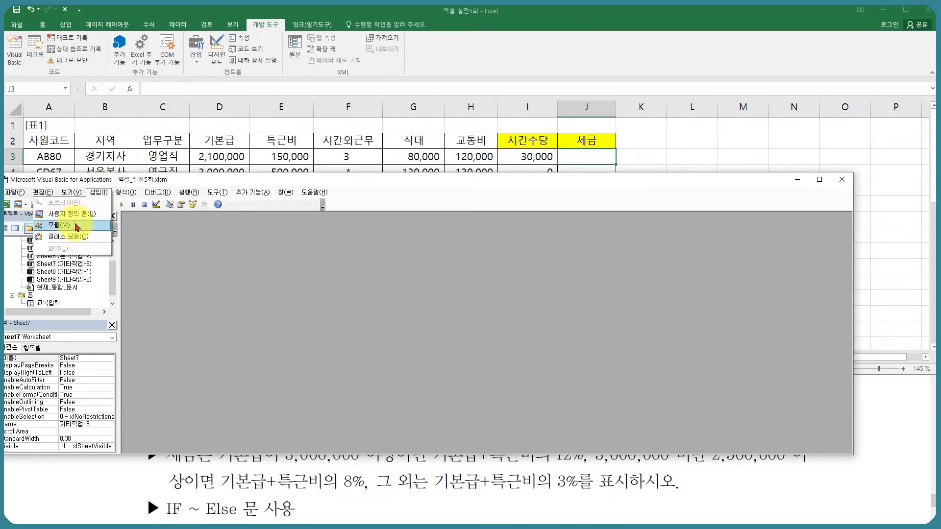
{"action": "left_click", "coordinate": [59, 224]}
{"action": "left_click", "coordinate": [98, 192]}
{"action": "left_click", "coordinate": [66, 202]}
{"action": "left_click", "coordinate": [406, 186]}
{"action": "left_click", "coordinate": [432, 156]}
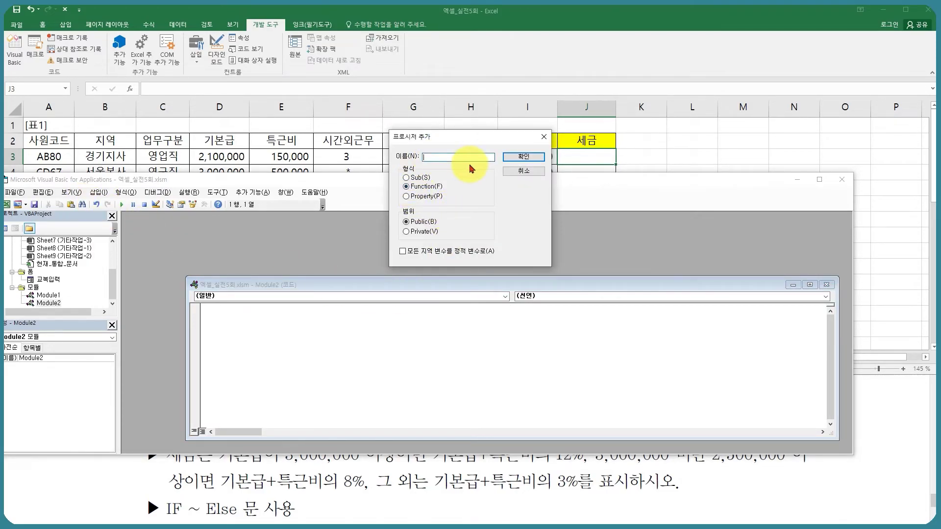
{"action": "type", "text": "fn세금"}
{"action": "key", "text": "Return"}
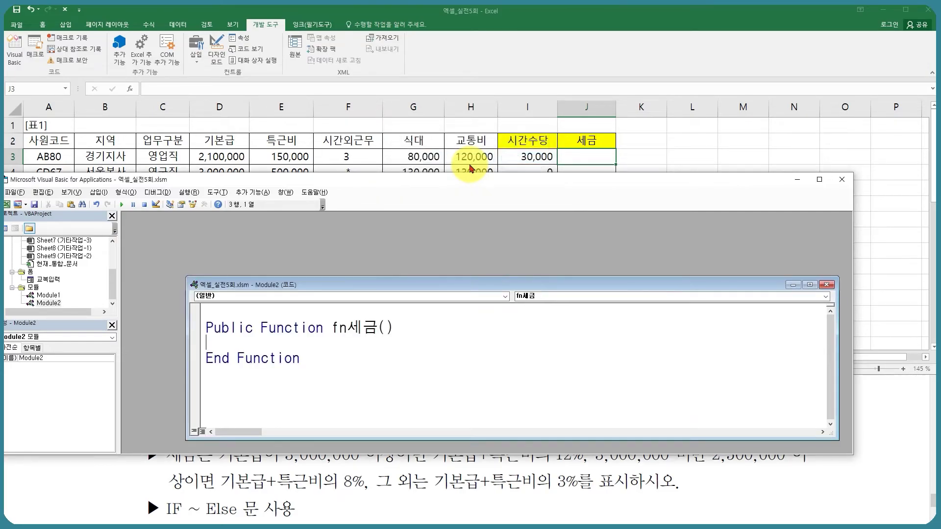
- Reposition the code editor clear of the exam instructions and give fn세금 the arguments 기본급 and 특근비
{"action": "left_click_drag", "start_coordinate": [431, 283], "coordinate": [386, 229]}
{"action": "left_click_drag", "start_coordinate": [332, 183], "coordinate": [360, 70]}
{"action": "left_click", "coordinate": [369, 162]}
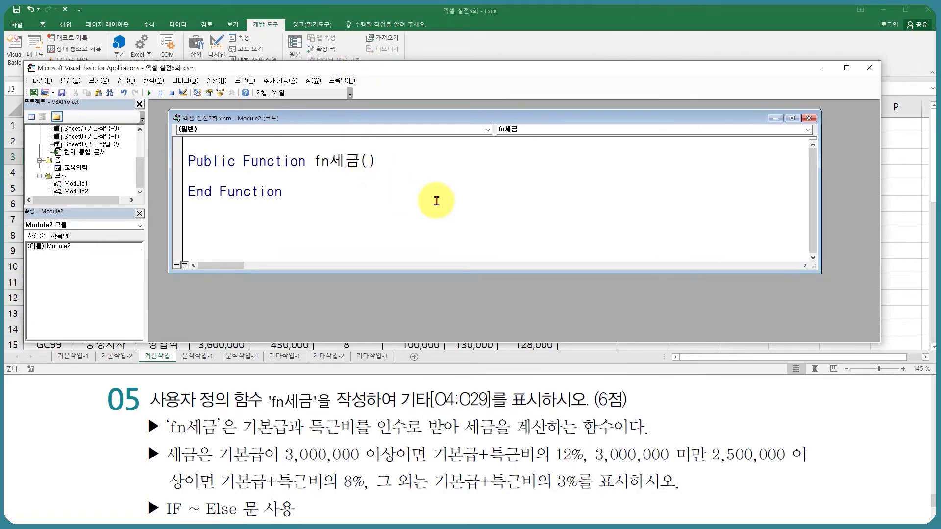
{"action": "type", "text": "기본급,"}
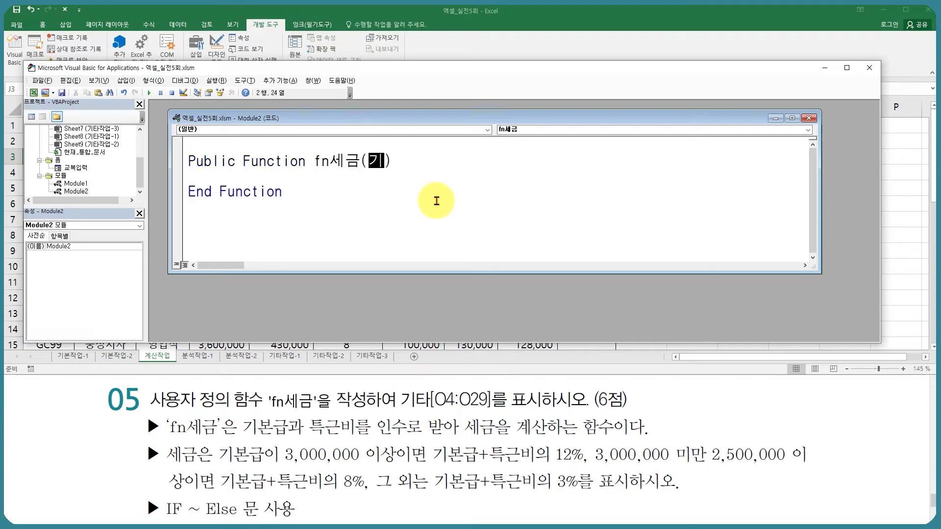
{"action": "type", "text": "특근비"}
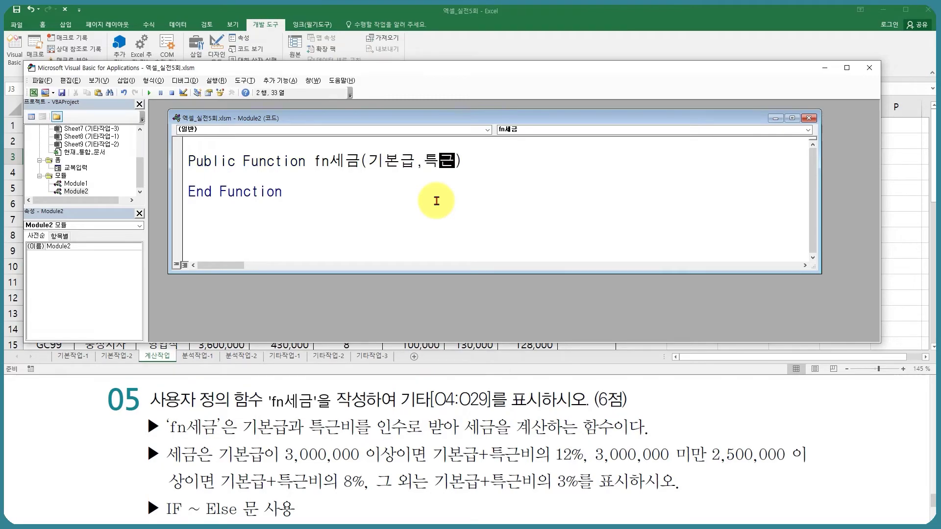
{"action": "key", "text": "Down"}
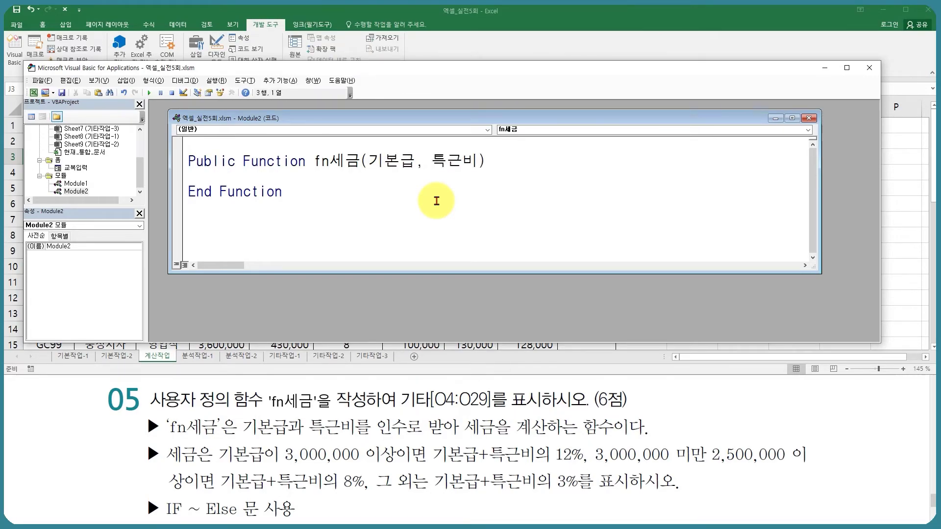
- Start the function body with the condition If 기본급 >= 3000000 Then
{"action": "type", "text": "if 기본급"}
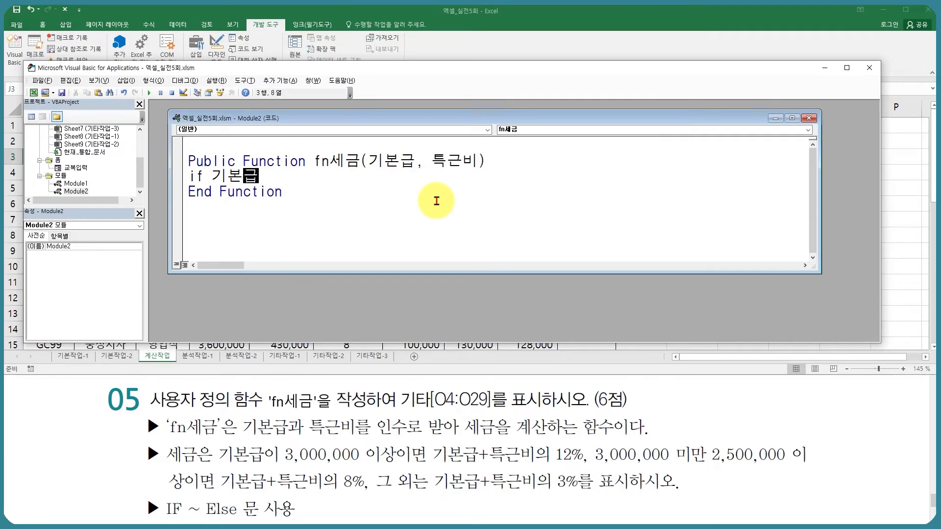
{"action": "type", "text": ">=3000"}
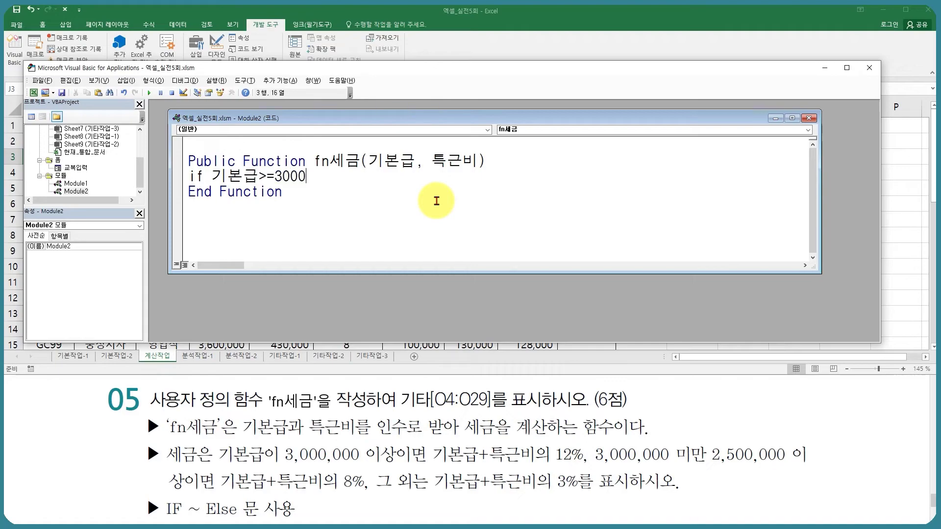
{"action": "type", "text": "000 then"}
{"action": "key", "text": "Return"}
- Add the first branch's calculation fn세금 = 기본급 + 특근비 * 0.12, correcting the mistyped multiplication operator
{"action": "type", "text": "fn세금="}
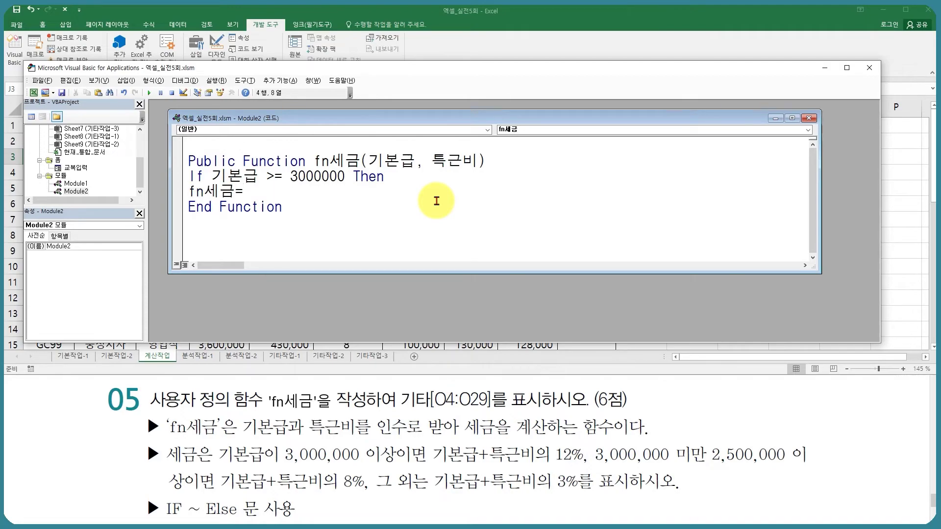
{"action": "type", "text": "기본급+ㅌ특근비"}
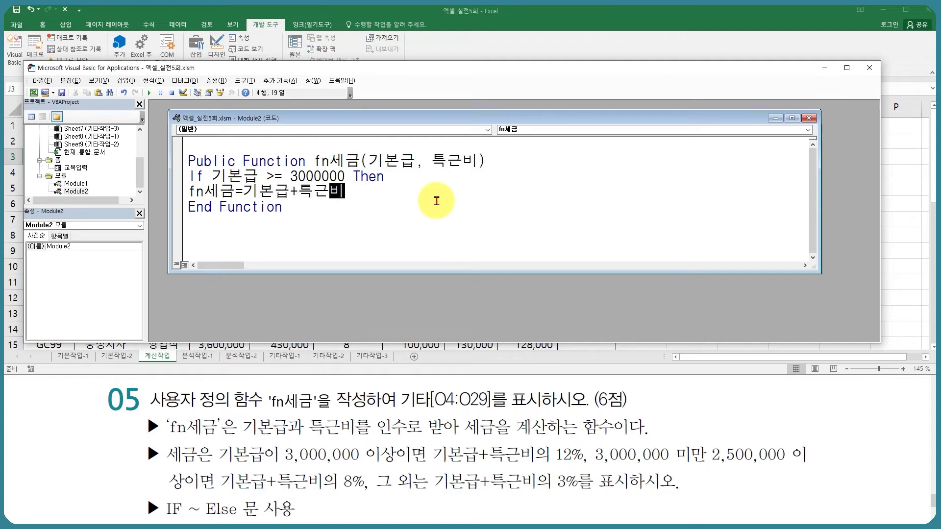
{"action": "type", "text": "80.12"}
{"action": "key", "text": "Return"}
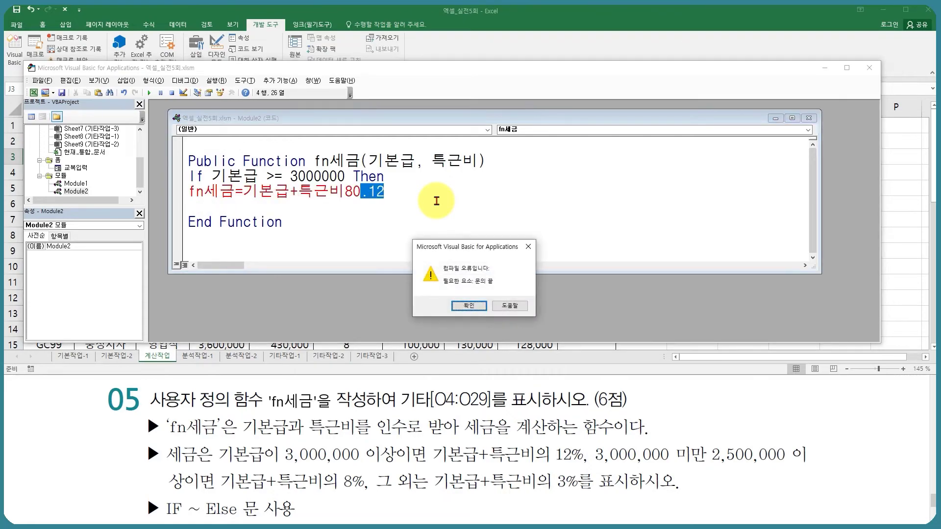
{"action": "key", "text": "Return"}
{"action": "left_click", "coordinate": [369, 195]}
{"action": "key", "text": "Left"}
{"action": "key", "text": "Left"}
{"action": "key", "text": "BackSpace"}
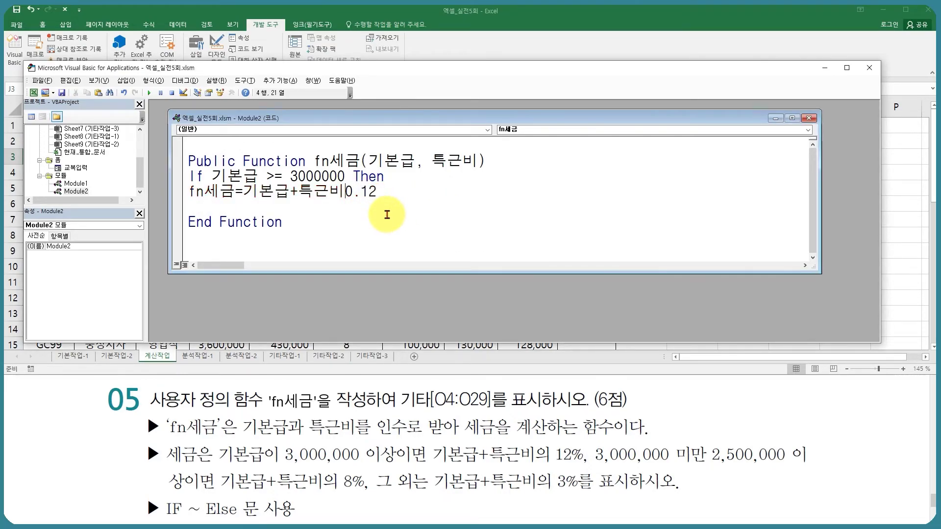
{"action": "type", "text": "*"}
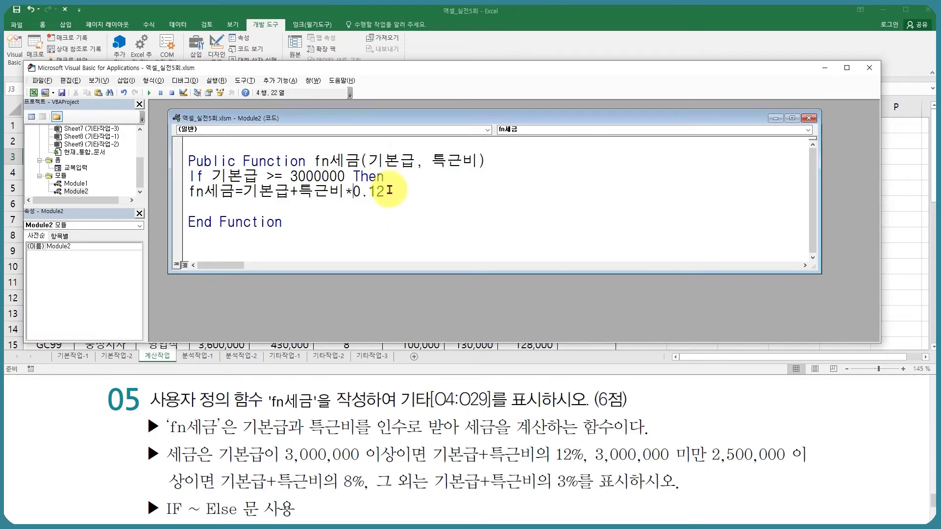
{"action": "key", "text": "Return"}
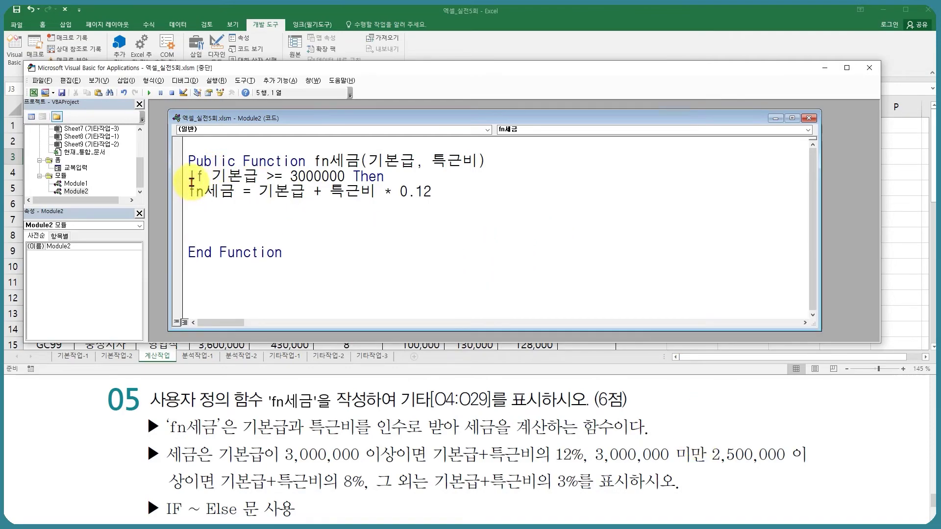
- Duplicate the If condition and its calculation line directly below, turning the copied If into ElseIf
{"action": "left_click_drag", "start_coordinate": [183, 183], "coordinate": [189, 195]}
{"action": "key", "text": "ctrl+c"}
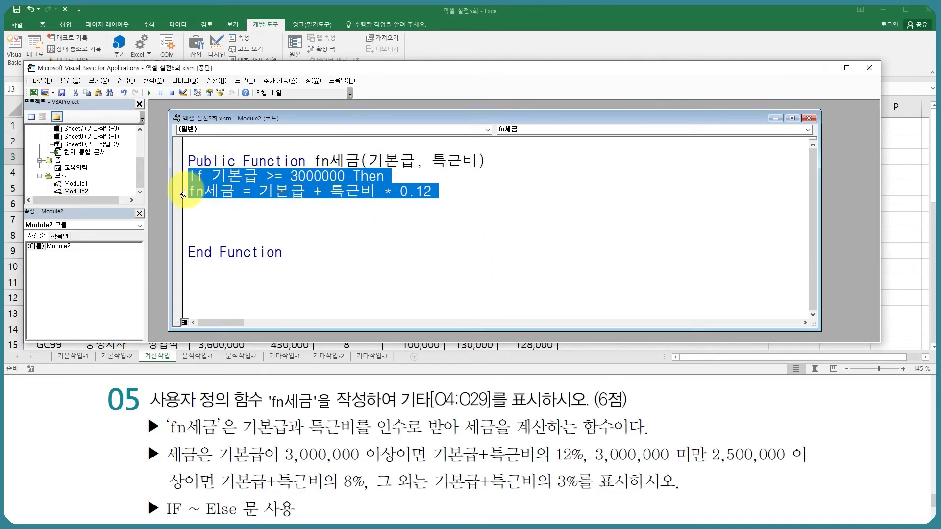
{"action": "left_click", "coordinate": [208, 211]}
{"action": "key", "text": "ctrl+v"}
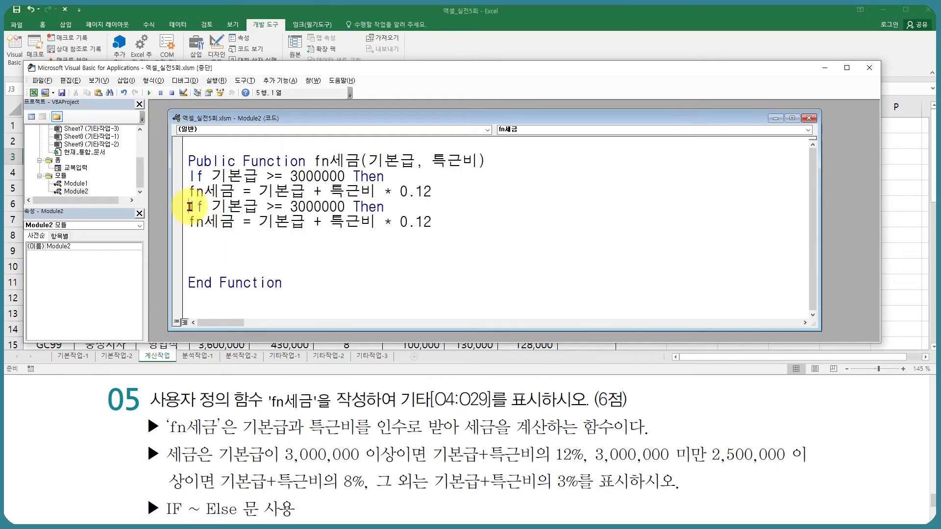
{"action": "type", "text": "else"}
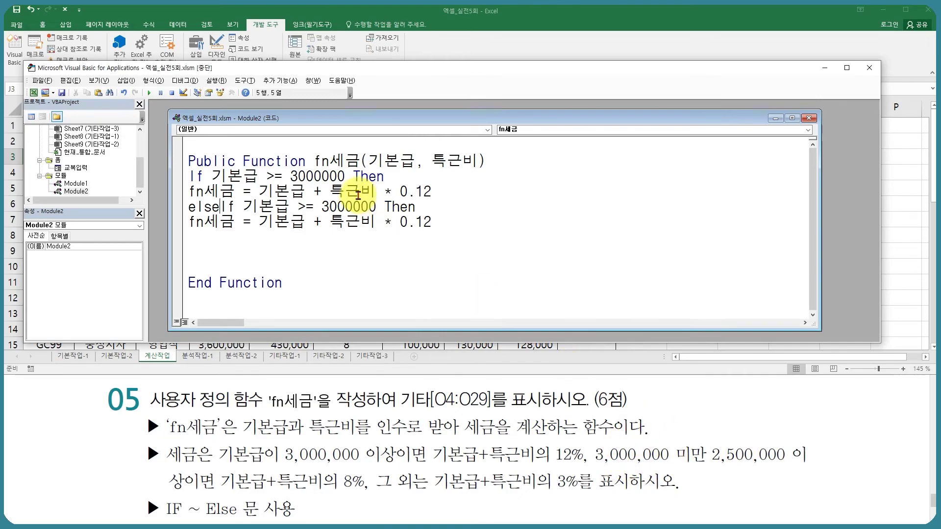
- Set the ElseIf branch's threshold to 2500000 and its rate to 0.08
{"action": "left_click", "coordinate": [308, 179]}
{"action": "left_click", "coordinate": [342, 207]}
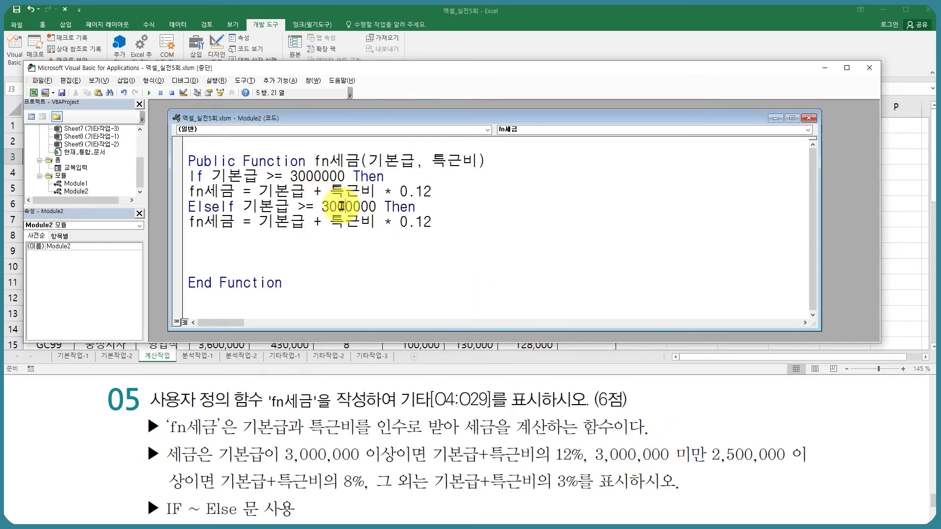
{"action": "left_click_drag", "start_coordinate": [322, 206], "coordinate": [336, 206]}
{"action": "type", "text": "25"}
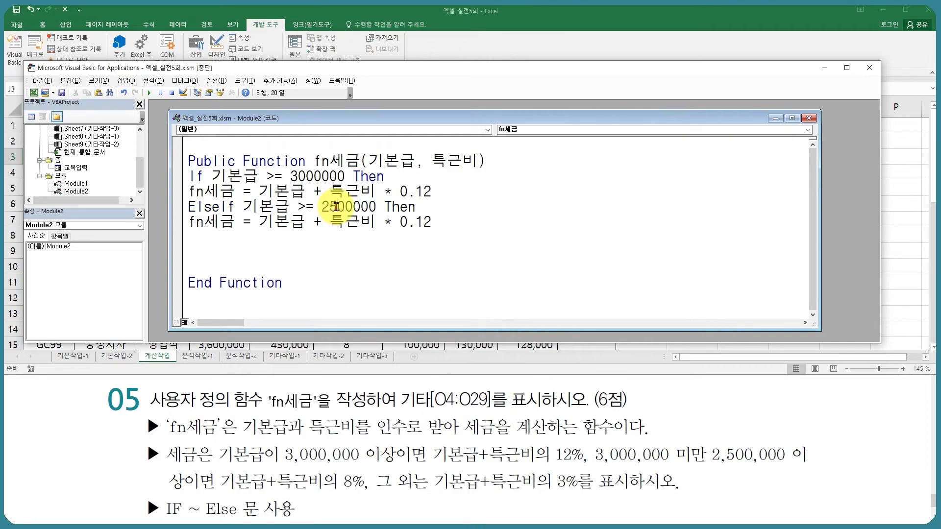
{"action": "left_click", "coordinate": [487, 216]}
{"action": "left_click_drag", "start_coordinate": [415, 230], "coordinate": [432, 223]}
{"action": "type", "text": "08"}
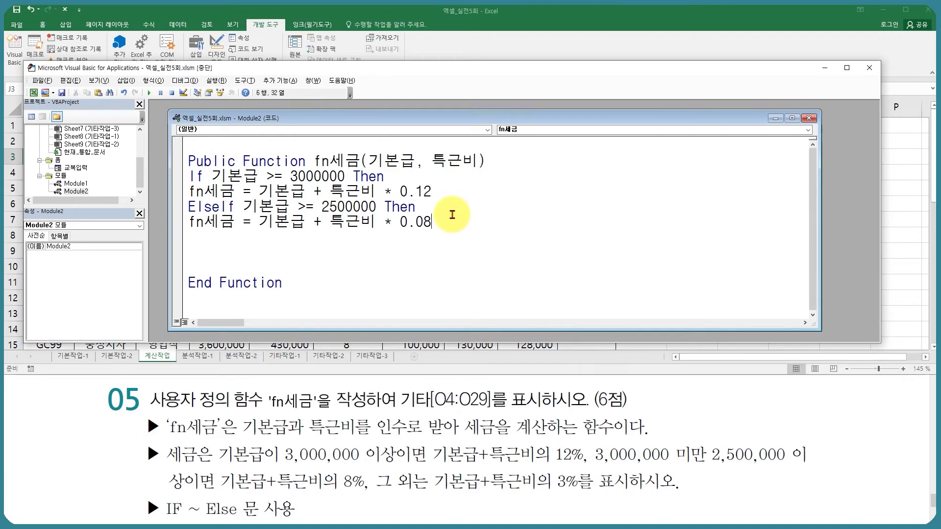
- Add an Else branch below the ElseIf calculation, reusing its formula line with the rate set to 0.03
{"action": "left_click", "coordinate": [208, 234]}
{"action": "type", "text": "Else"}
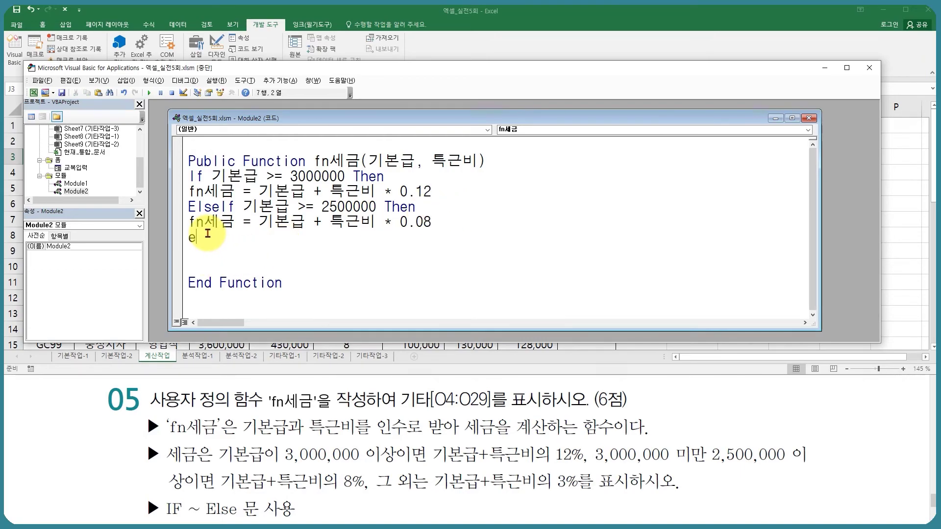
{"action": "key", "text": "Return"}
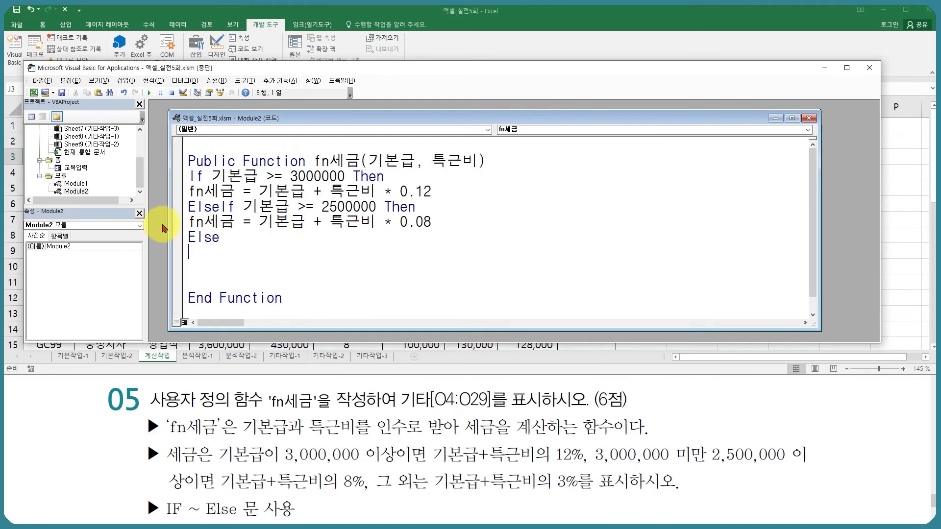
{"action": "left_click", "coordinate": [184, 230]}
{"action": "key", "text": "ctrl+c"}
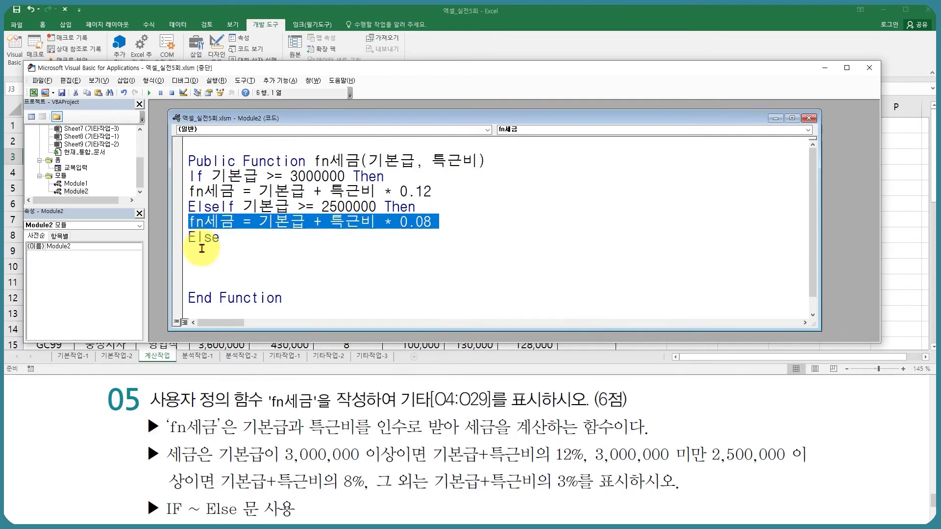
{"action": "left_click", "coordinate": [202, 251]}
{"action": "key", "text": "ctrl+v"}
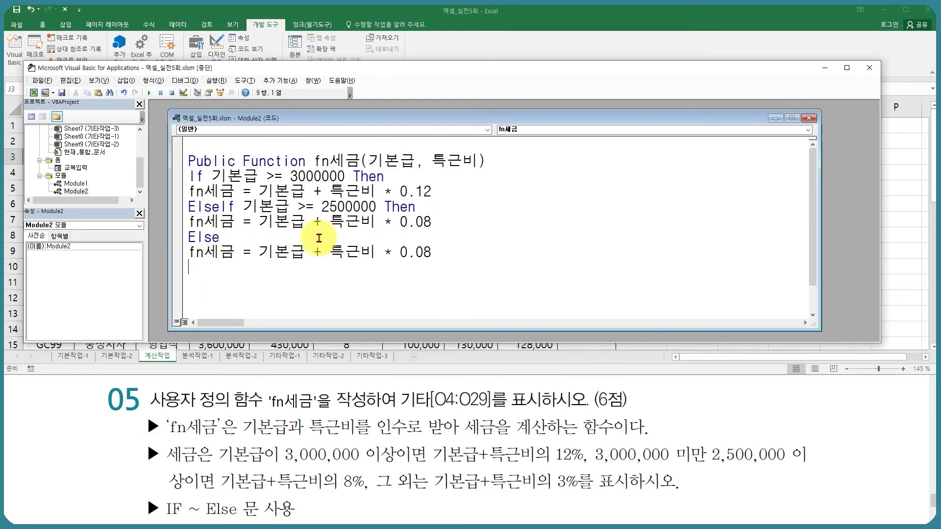
{"action": "left_click", "coordinate": [431, 253]}
{"action": "key", "text": "BackSpace"}
{"action": "type", "text": "3"}
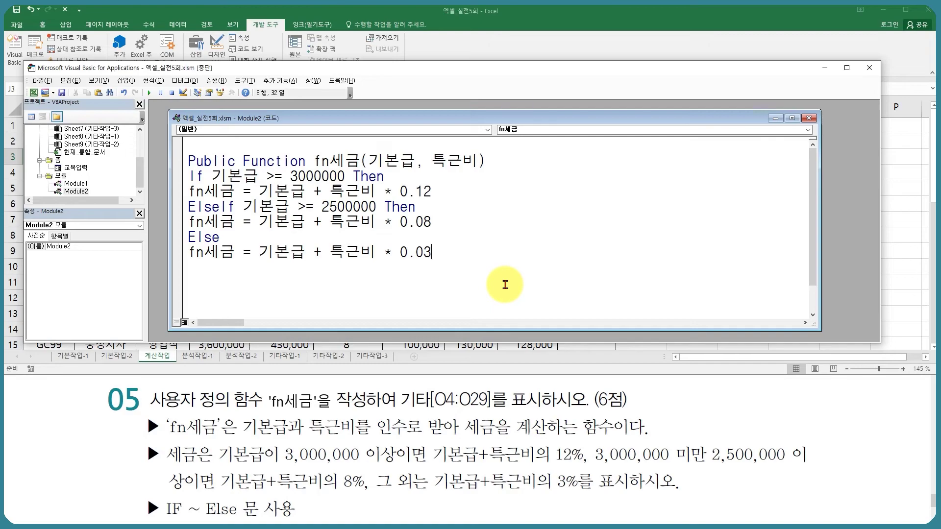
- Close the conditional block with End If and review its If, ElseIf, Else and End If keywords
{"action": "key", "text": "Return"}
{"action": "type", "text": "end if"}
{"action": "key", "text": "Return"}
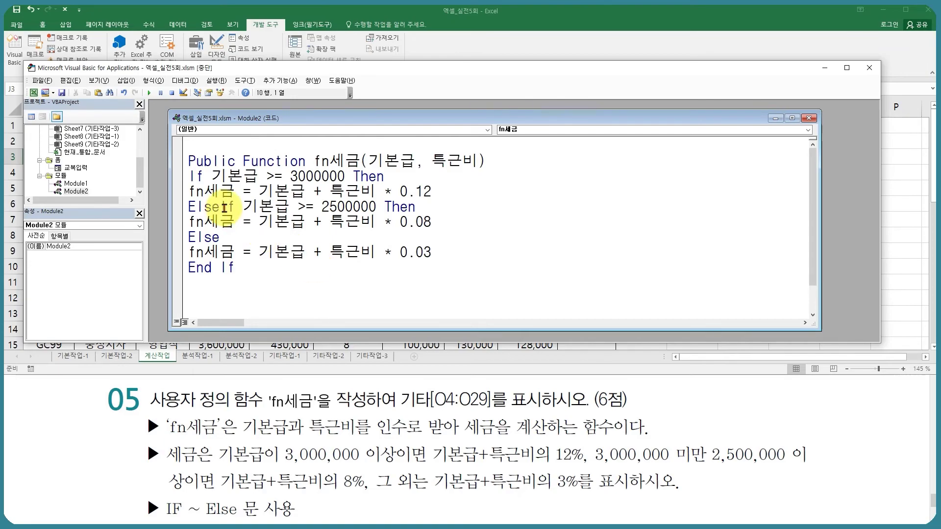
{"action": "double_click", "coordinate": [206, 177]}
{"action": "left_click_drag", "start_coordinate": [188, 206], "coordinate": [243, 207]}
{"action": "left_click_drag", "start_coordinate": [191, 238], "coordinate": [219, 238]}
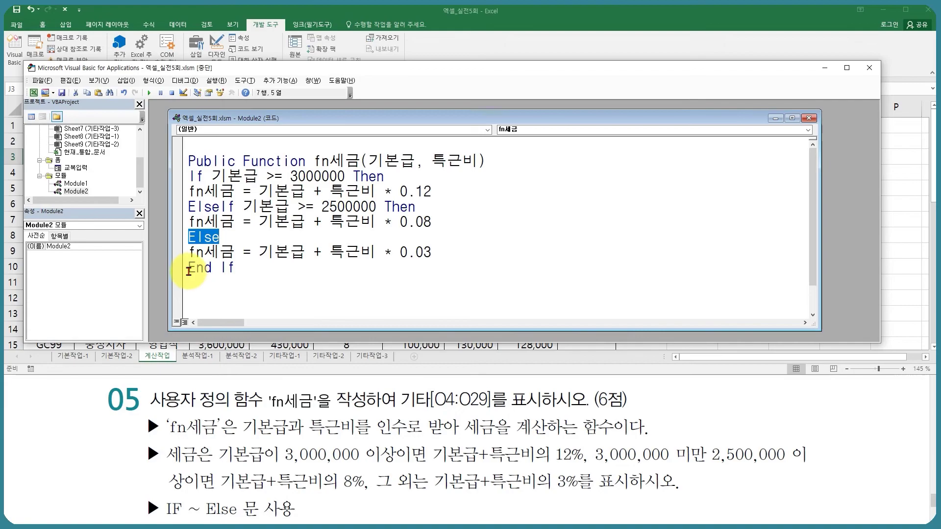
{"action": "left_click_drag", "start_coordinate": [188, 267], "coordinate": [236, 267]}
{"action": "left_click", "coordinate": [293, 281]}
- Return to the Excel worksheet and enter =fn세금(D3,E3) in cell J3 of the 세금 column
{"action": "key", "text": "alt+F11"}
{"action": "type", "text": "="}
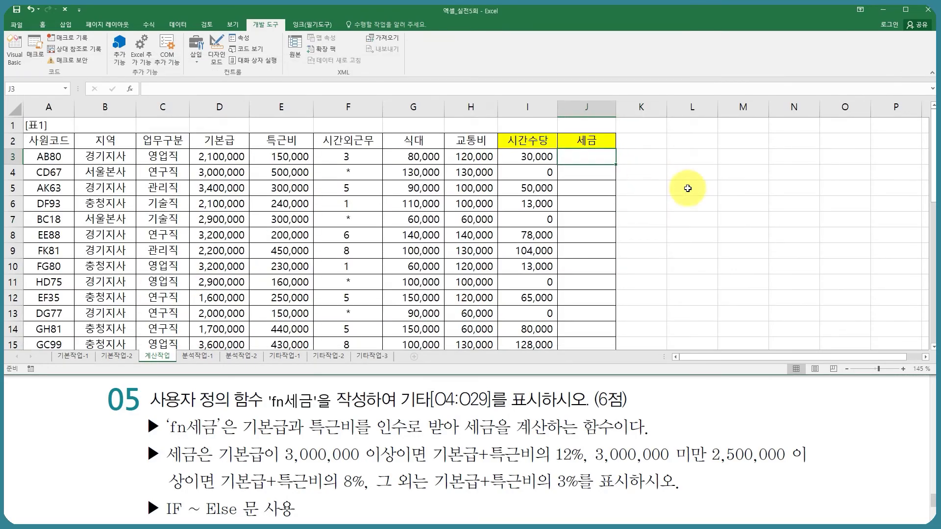
{"action": "type", "text": "fn"}
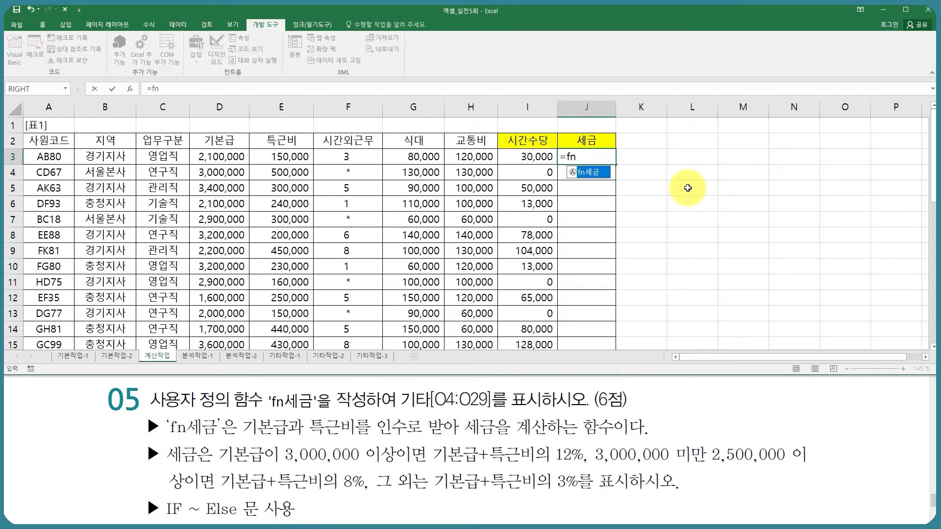
{"action": "key", "text": "Tab"}
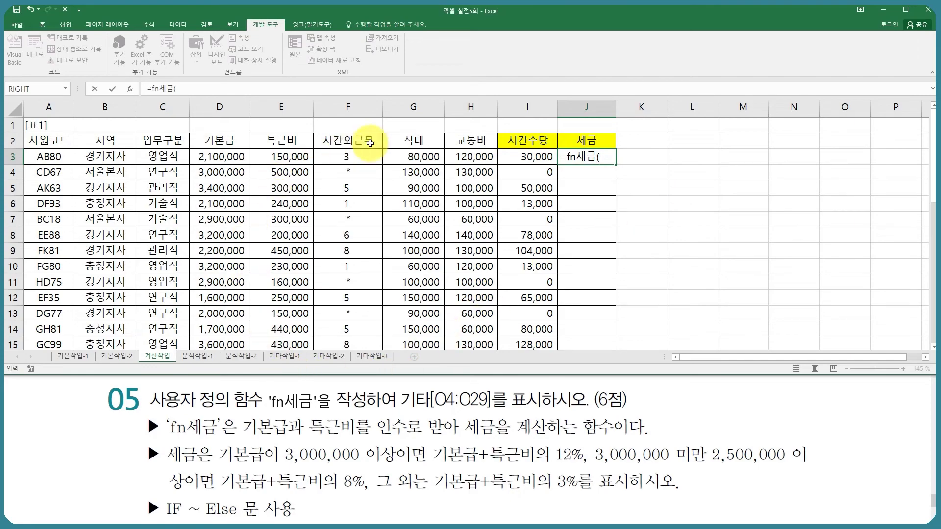
{"action": "left_click", "coordinate": [225, 158]}
{"action": "type", "text": ","}
{"action": "left_click", "coordinate": [288, 162]}
{"action": "key", "text": "Return"}
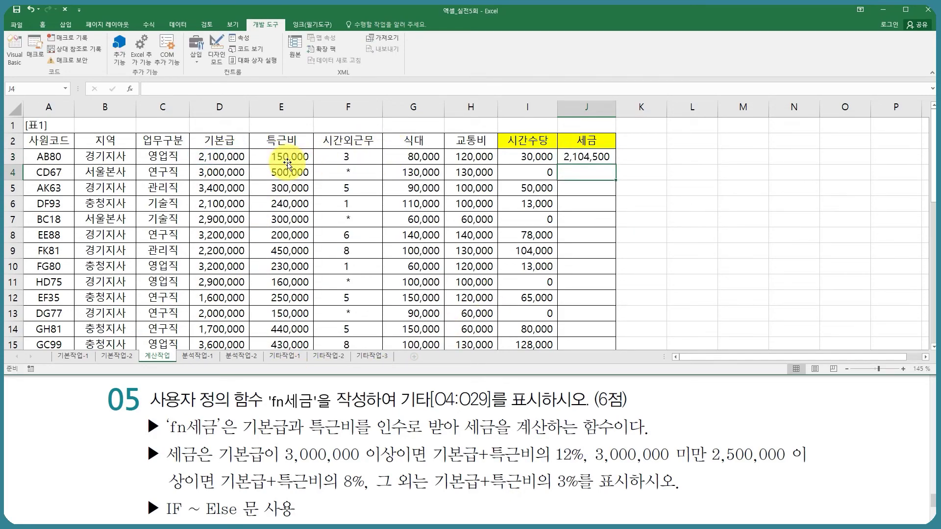
- Fill the J3 formula down the rest of the 세금 column, check the filled rows and save the workbook
{"action": "left_click", "coordinate": [588, 156]}
{"action": "double_click", "coordinate": [615, 165]}
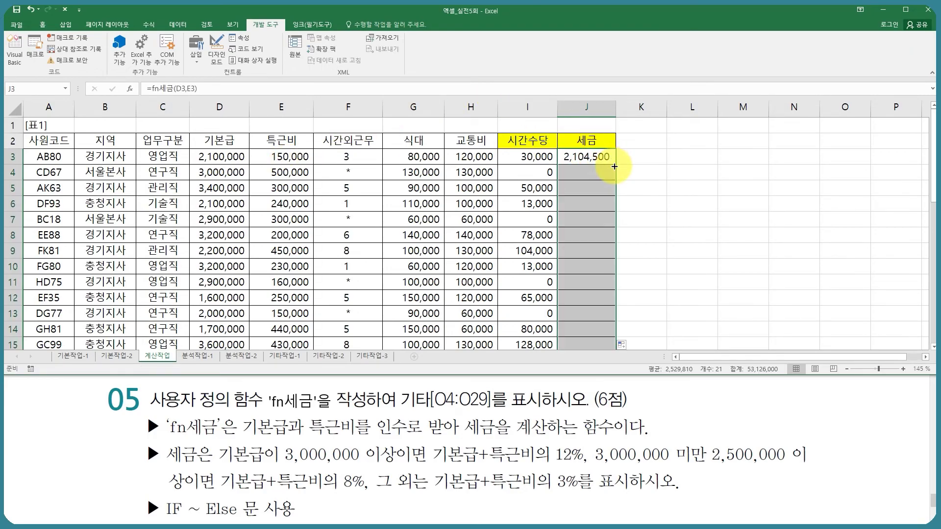
{"action": "scroll", "coordinate": [635, 234], "scroll_direction": "down", "scroll_amount": 6}
{"action": "scroll", "coordinate": [634, 234], "scroll_direction": "up", "scroll_amount": 6}
{"action": "left_click", "coordinate": [597, 156]}
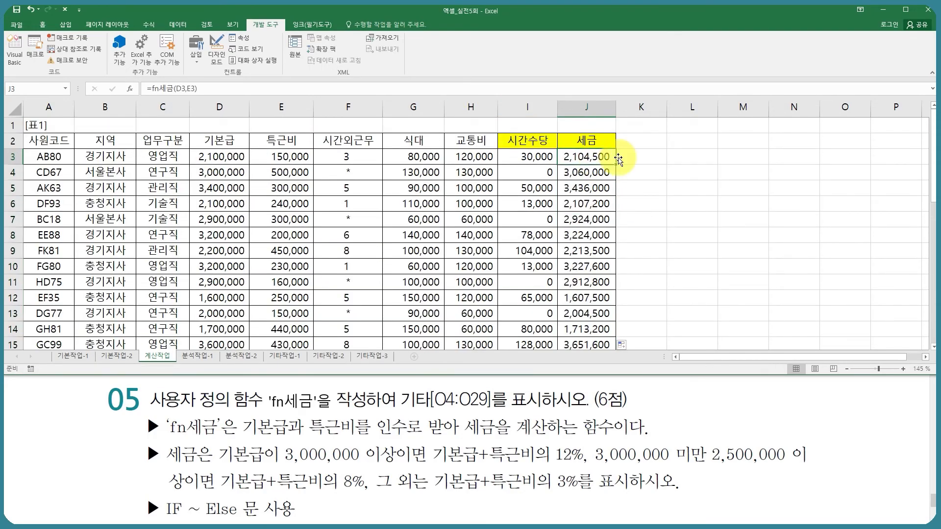
{"action": "left_click", "coordinate": [638, 157]}
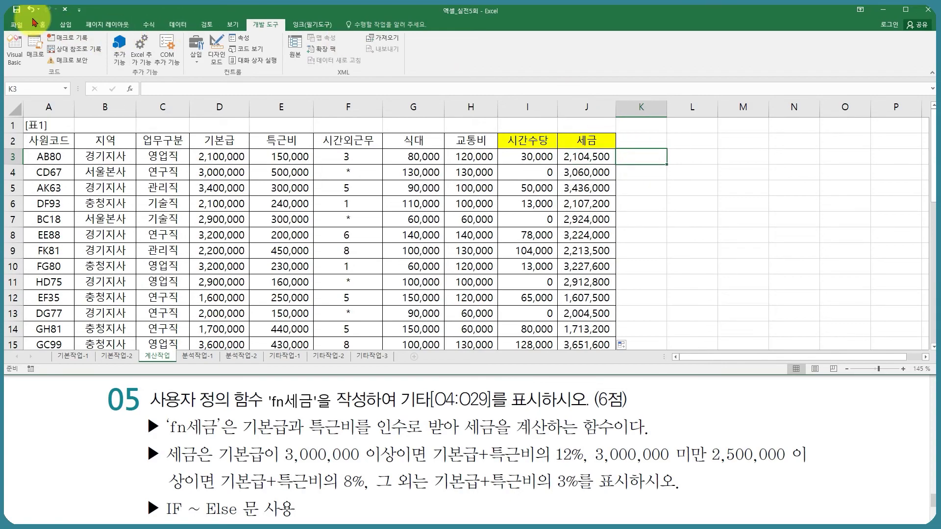
{"action": "left_click", "coordinate": [17, 10]}
{"action": "left_click", "coordinate": [318, 255]}
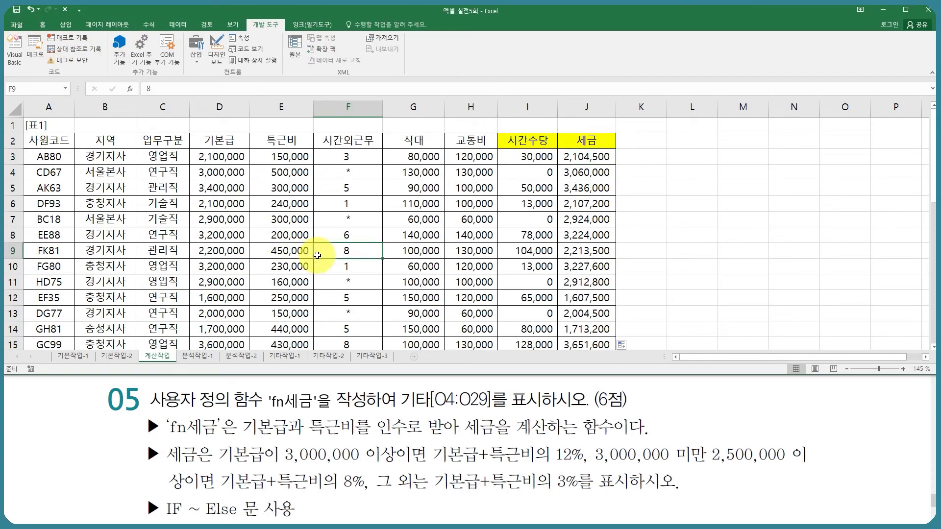